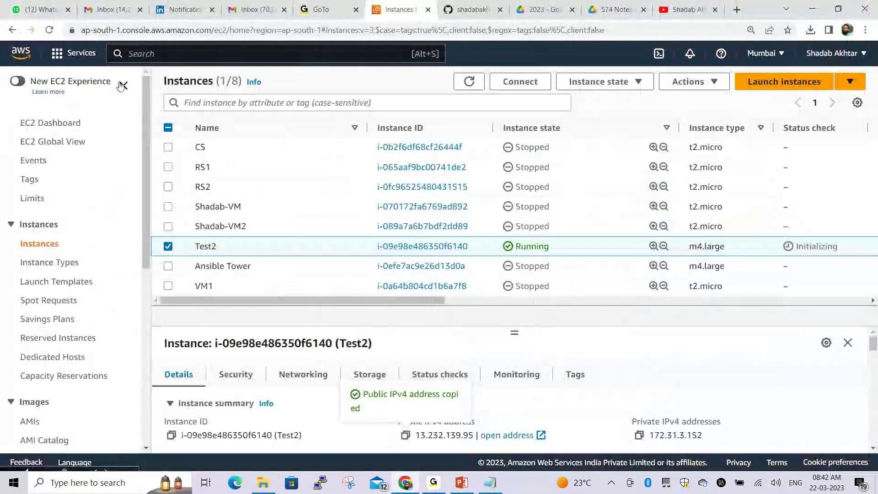
Refresh the instance list and select the stopped m4.large Ansible Tower instance to view its details
click(48, 31)
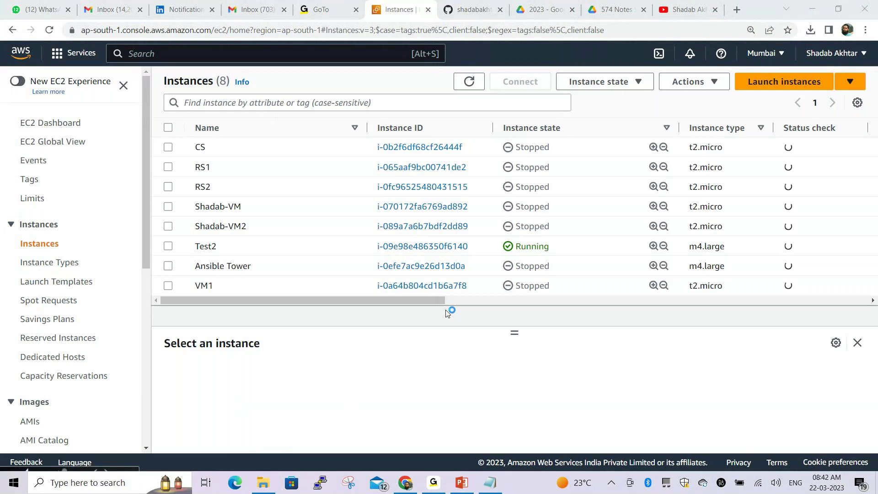
mouse_move(498, 254)
mouse_down()
mouse_move(498, 283)
mouse_move(558, 273)
mouse_move(499, 257)
mouse_up()
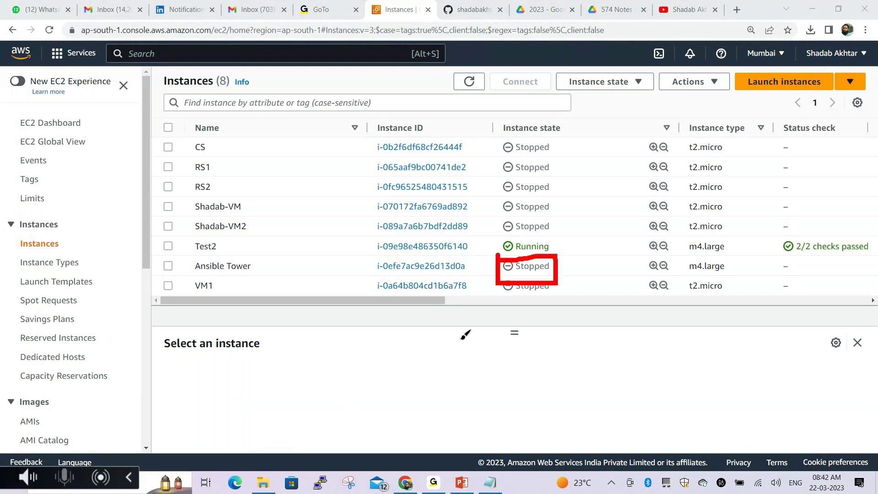
key(Escape)
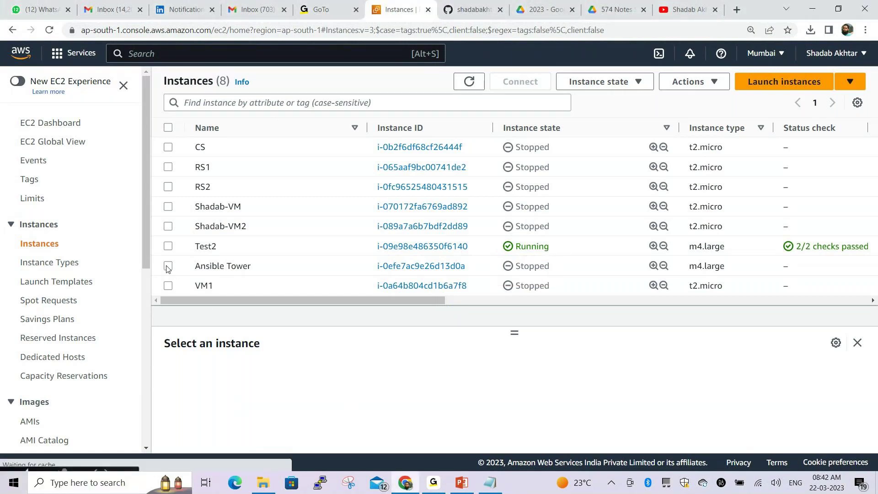
click(168, 267)
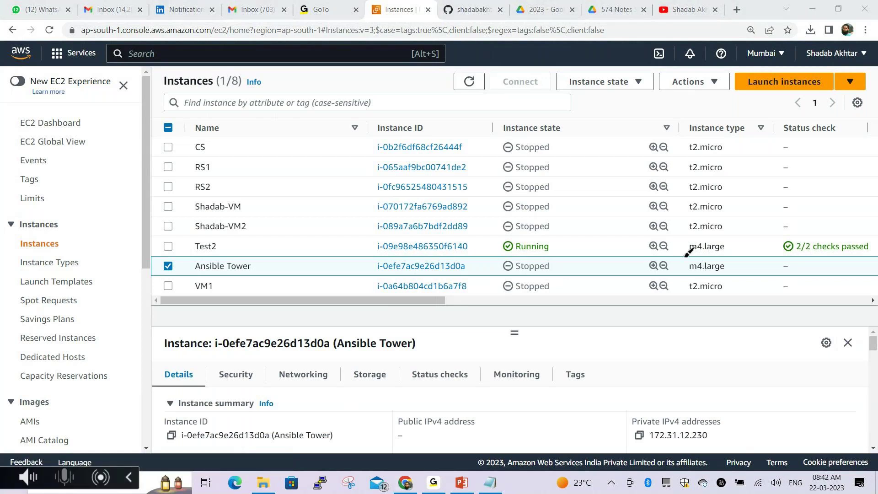
mouse_move(686, 255)
mouse_down()
mouse_move(741, 280)
mouse_move(690, 257)
mouse_up()
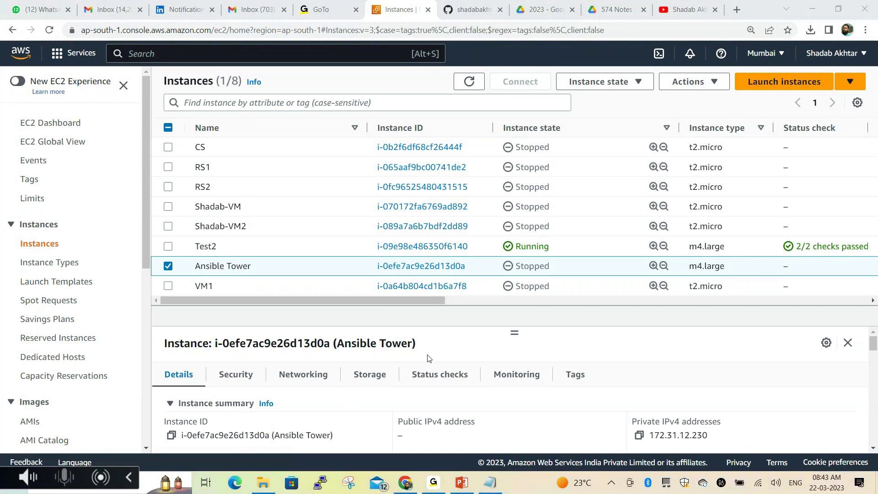
Start the Ansible Tower instance from the Instance state menu
click(617, 85)
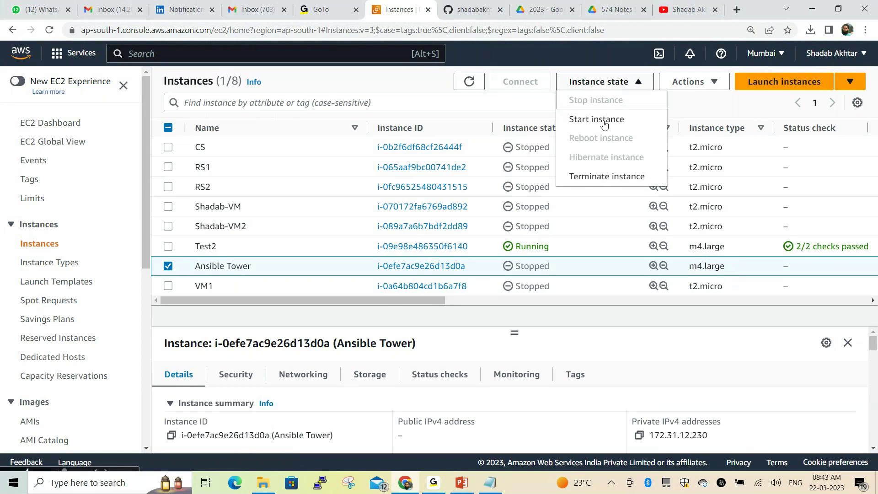
click(603, 120)
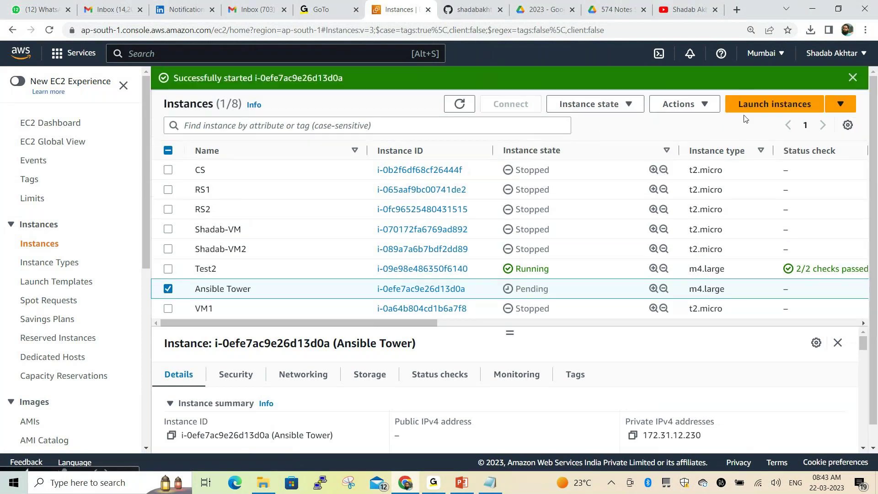
click(853, 79)
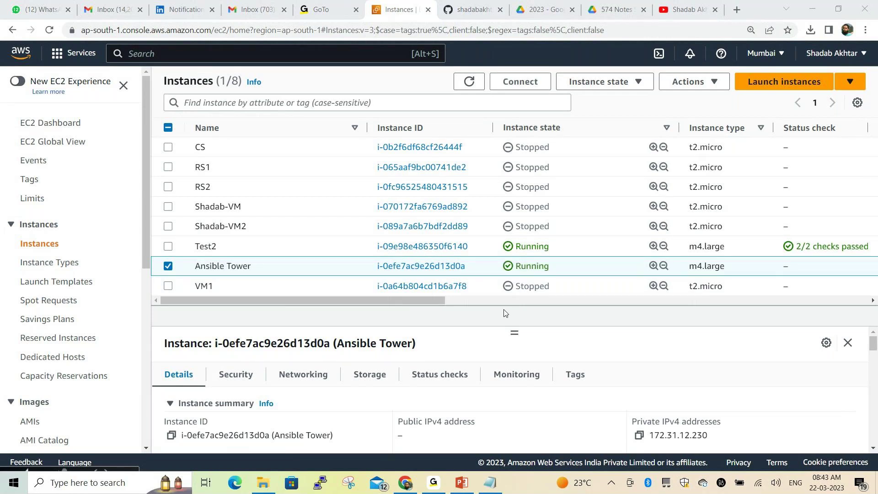
Once it is running, copy its public IPv4 address 13.233.158.131 and launch PuTTY
click(470, 83)
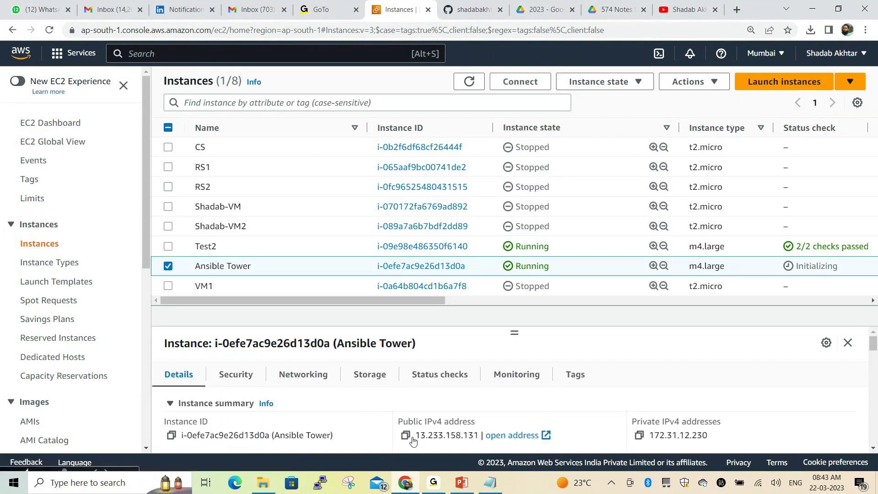
click(406, 436)
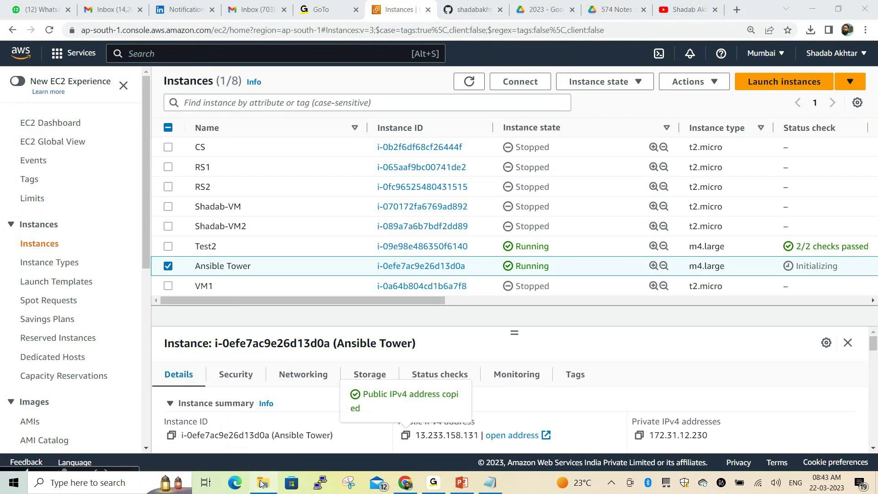
click(320, 486)
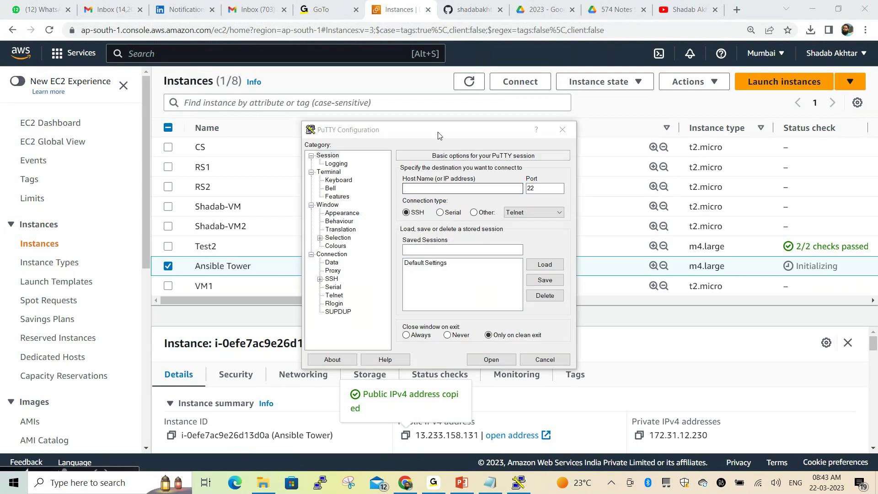
drag(424, 134, 232, 40)
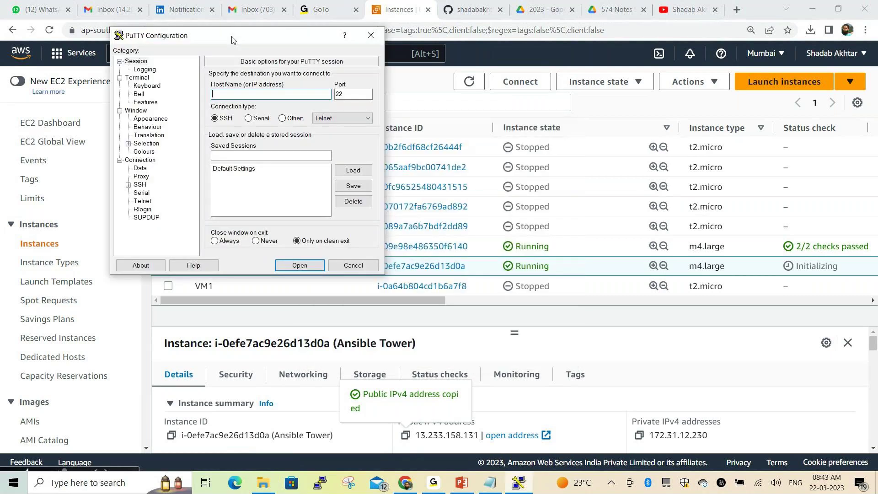
text(ec2-user@)
key(ctrl+v)
click(128, 184)
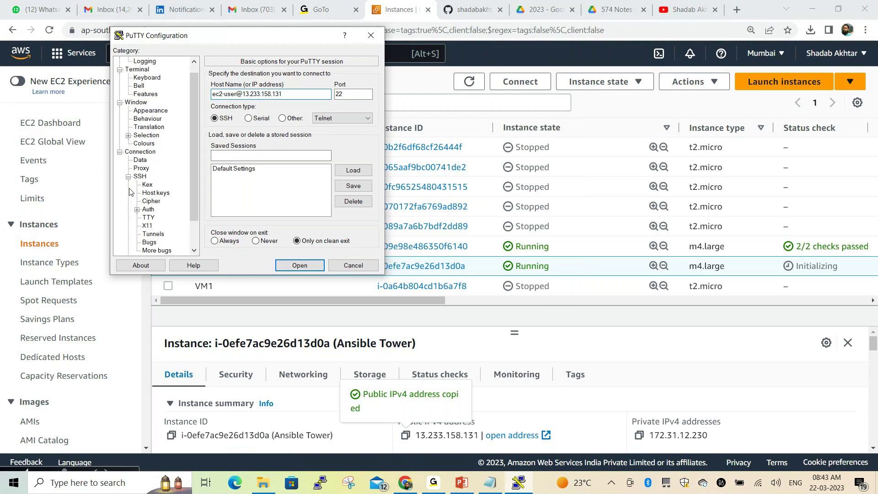
click(149, 209)
click(215, 168)
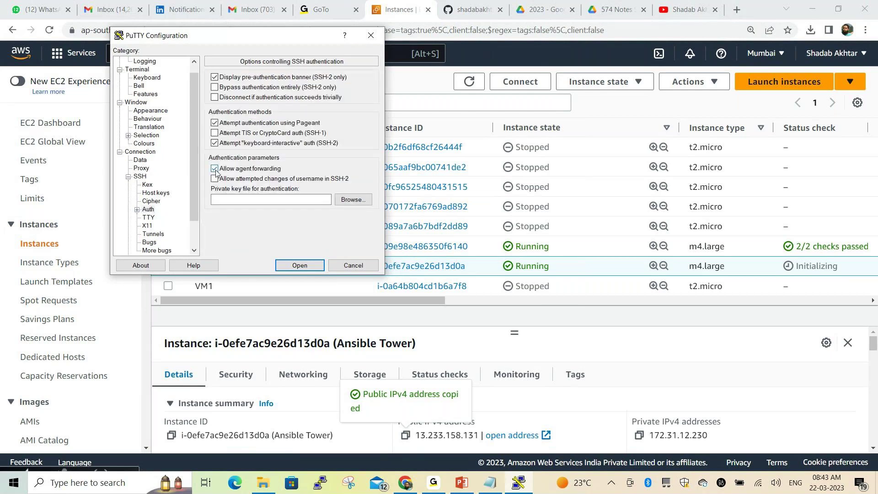
Set the terminal font to 12-point, then open the session and accept the host key
click(165, 110)
click(357, 140)
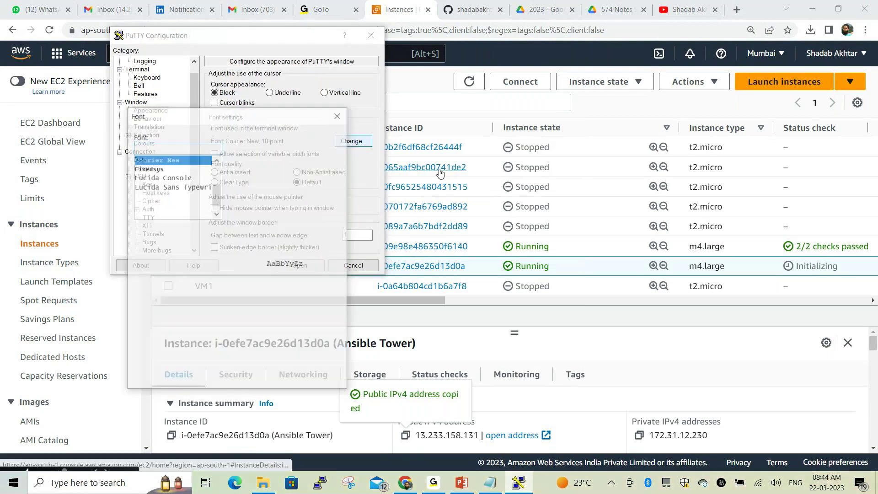
drag(296, 120, 381, 70)
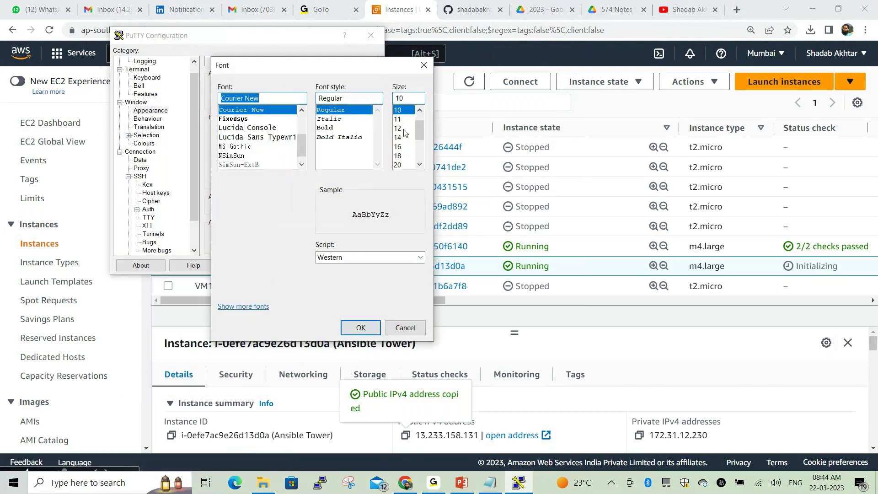
click(397, 128)
click(361, 327)
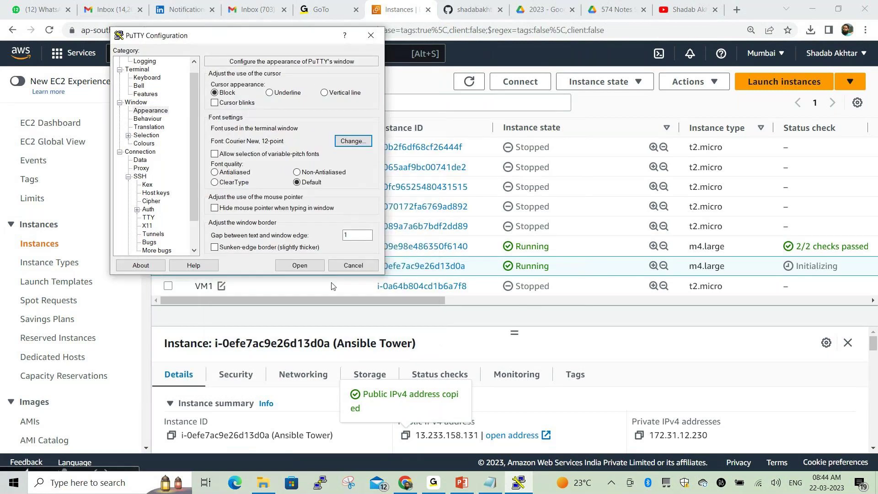
click(312, 265)
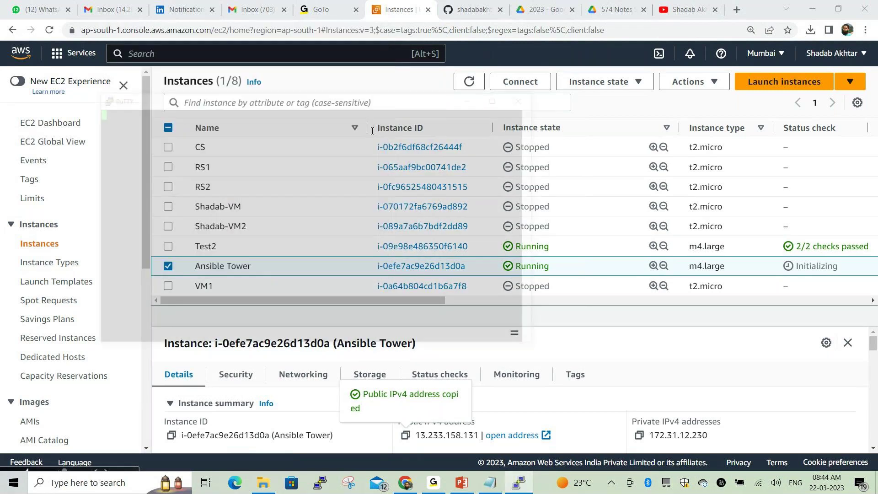
click(315, 303)
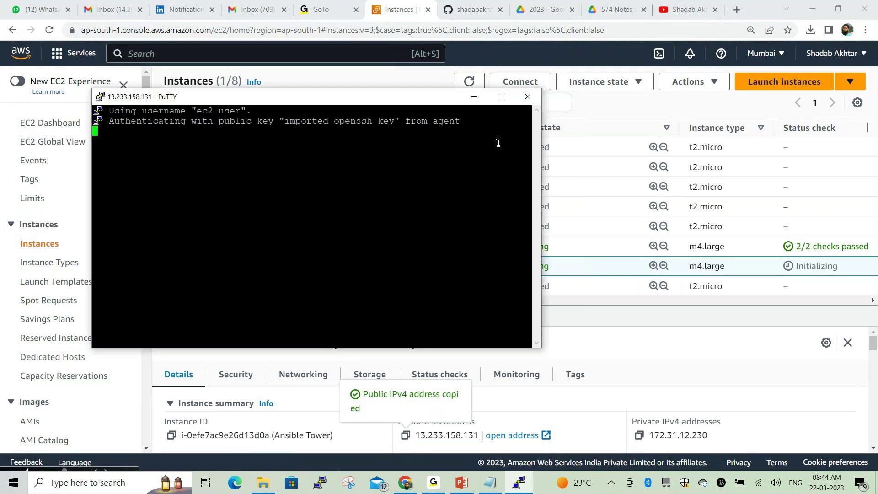
Maximize the terminal and check the OS release with cat /etc/system-release
click(500, 96)
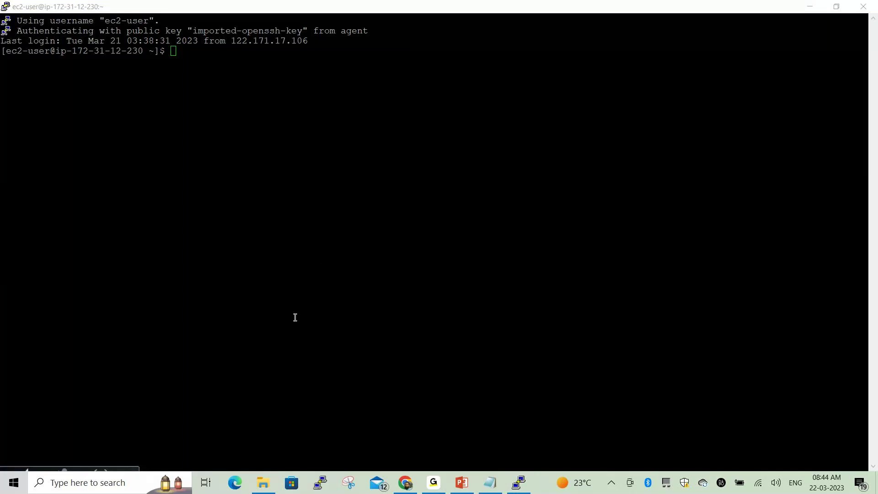
click(323, 270)
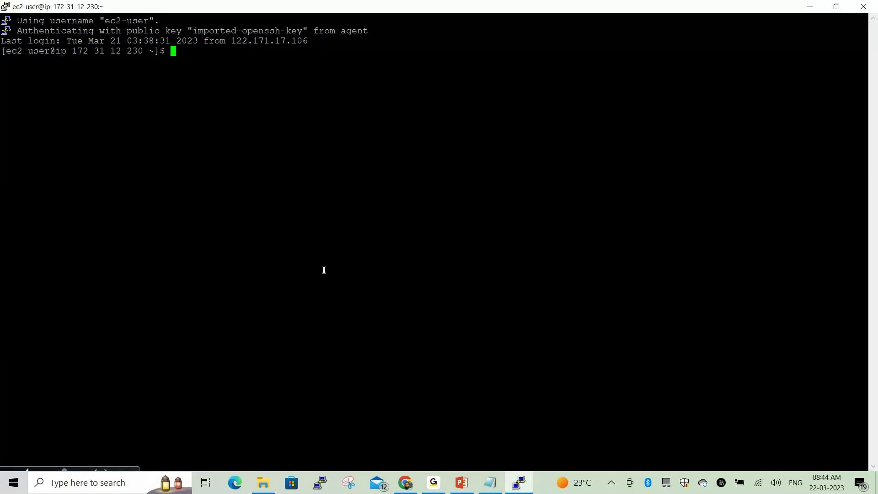
text(cat /etc)
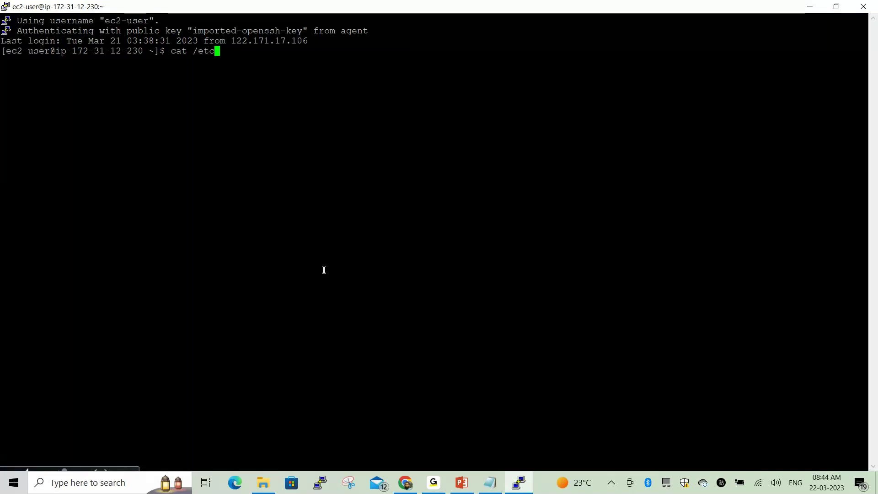
text(/syste)
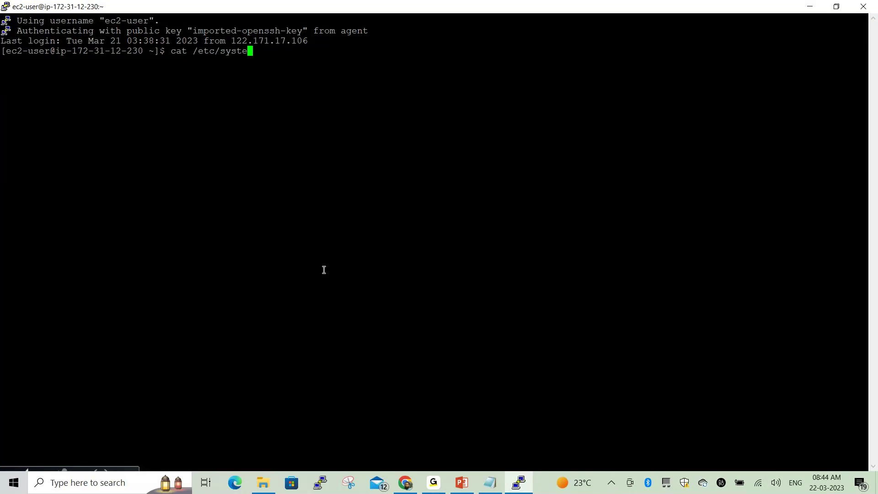
text(m-release)
key(Return)
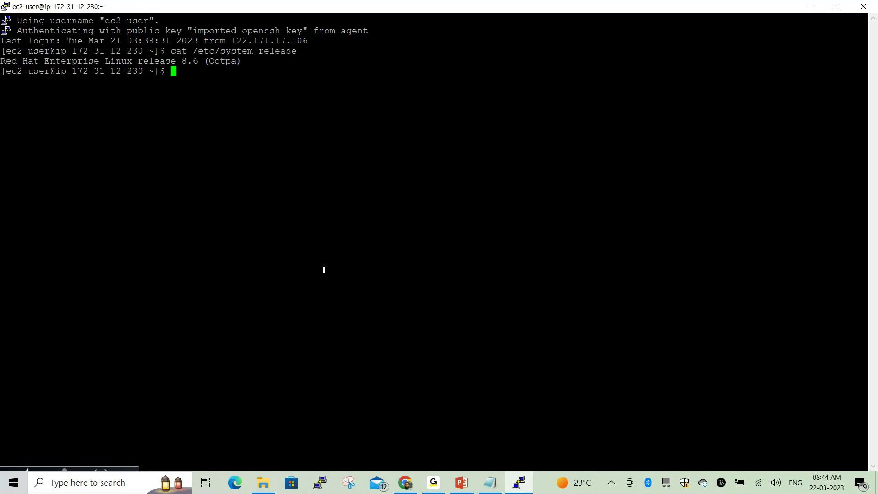
List the home directory and mark the ansible-tower-setup-bundle-3.6.2-1 folder and archive
text(ls)
key(Return)
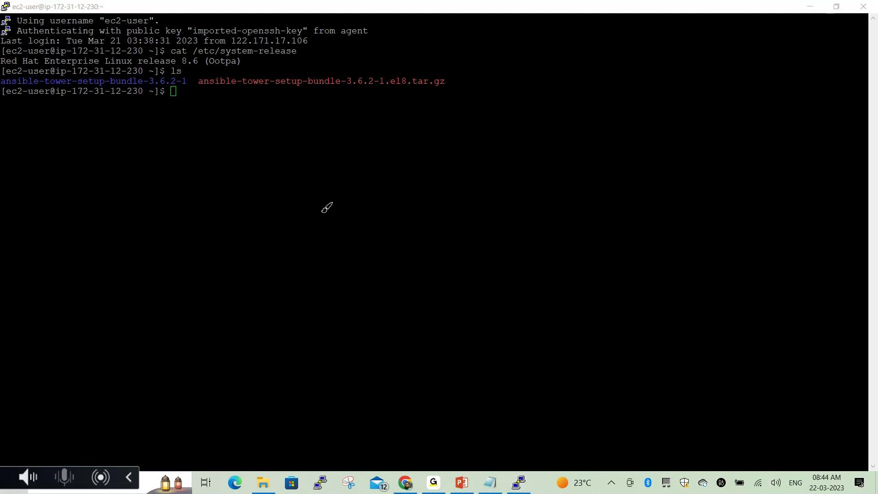
mouse_move(191, 69)
mouse_down()
mouse_move(192, 98)
mouse_move(438, 98)
mouse_move(459, 75)
mouse_move(458, 64)
mouse_move(412, 62)
mouse_move(219, 62)
mouse_move(192, 70)
mouse_up()
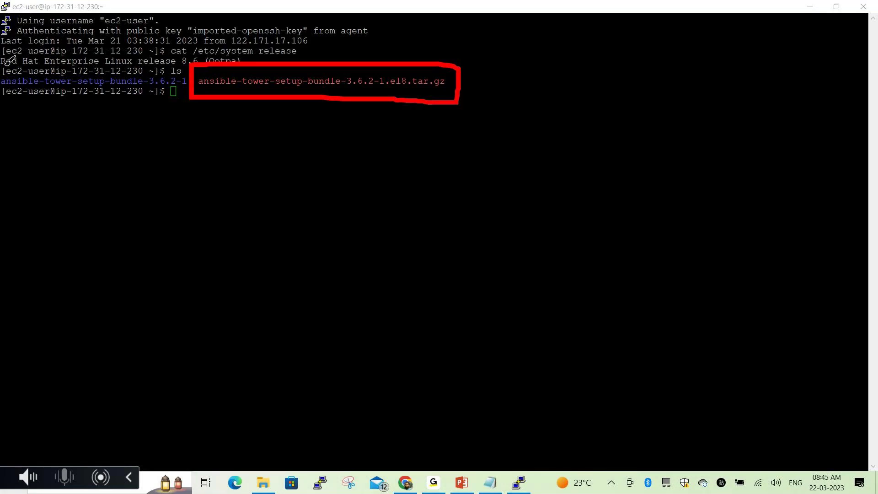
mouse_move(2, 66)
mouse_down()
mouse_move(188, 67)
mouse_move(189, 103)
mouse_move(2, 109)
mouse_move(3, 66)
mouse_up()
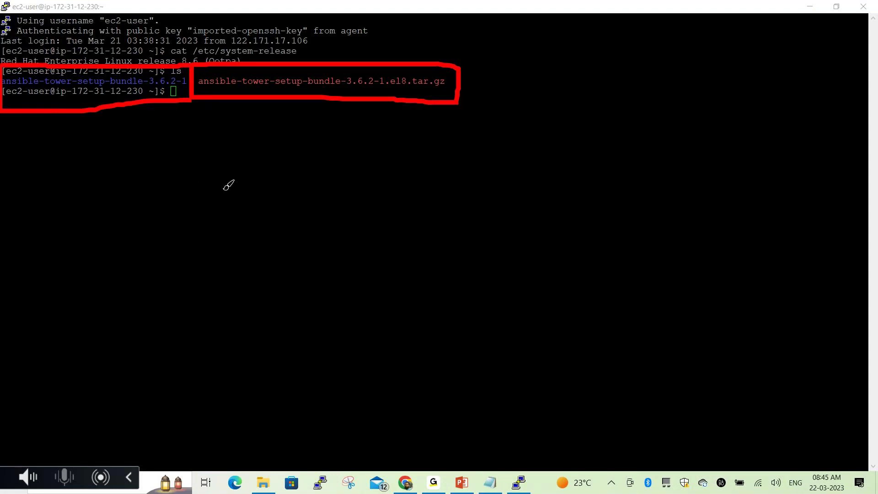
key(Escape)
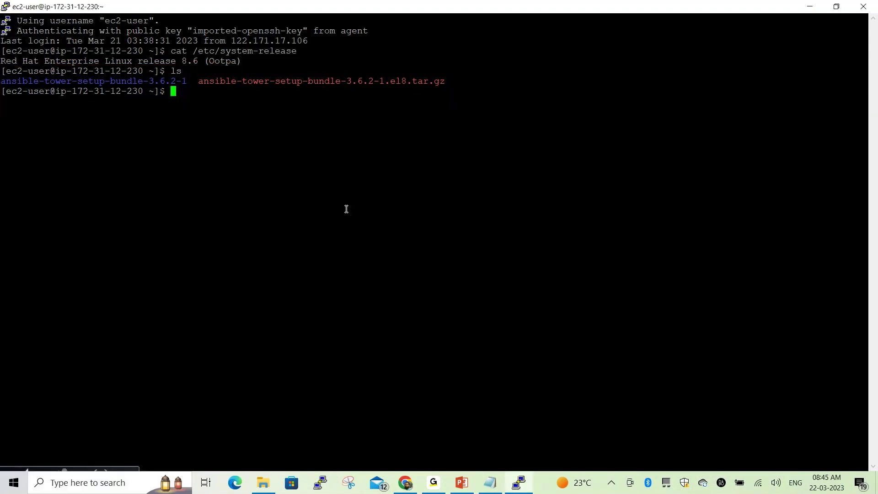
Change into the ansible-tower-setup-bundle-3.6.2-1 folder and confirm the path with pwd
text(cd a)
key(Tab)
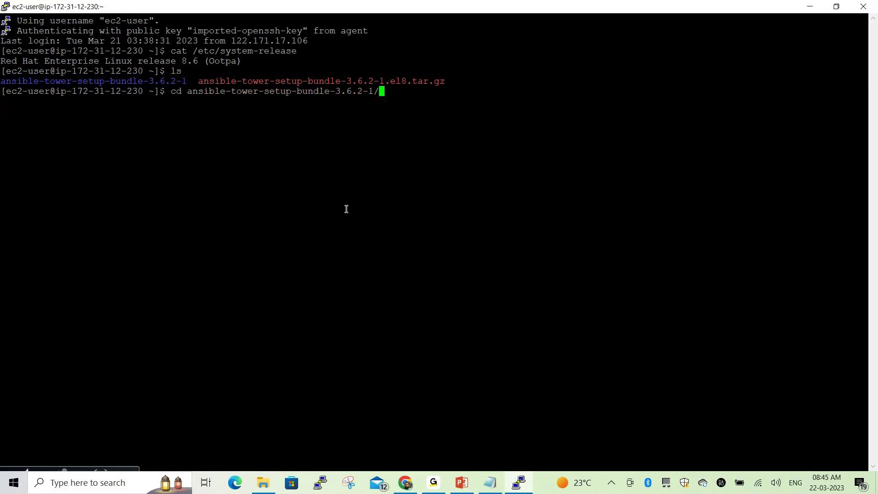
key(Return)
text(pwd)
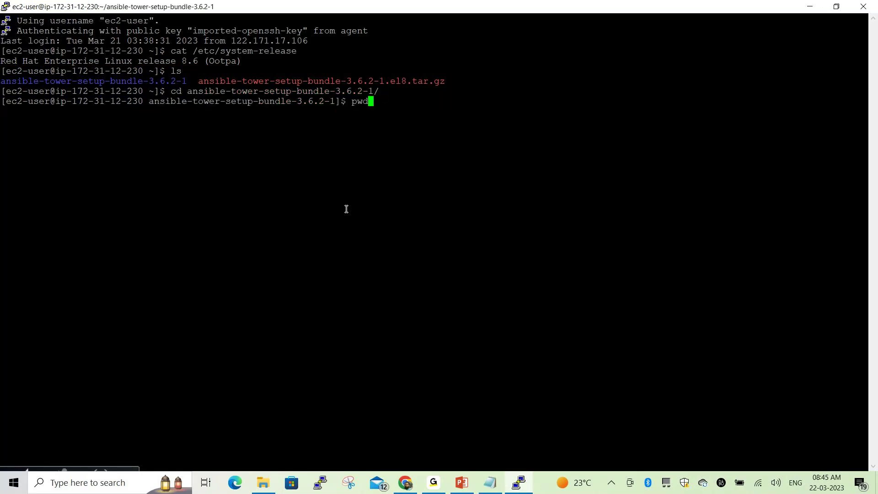
key(Return)
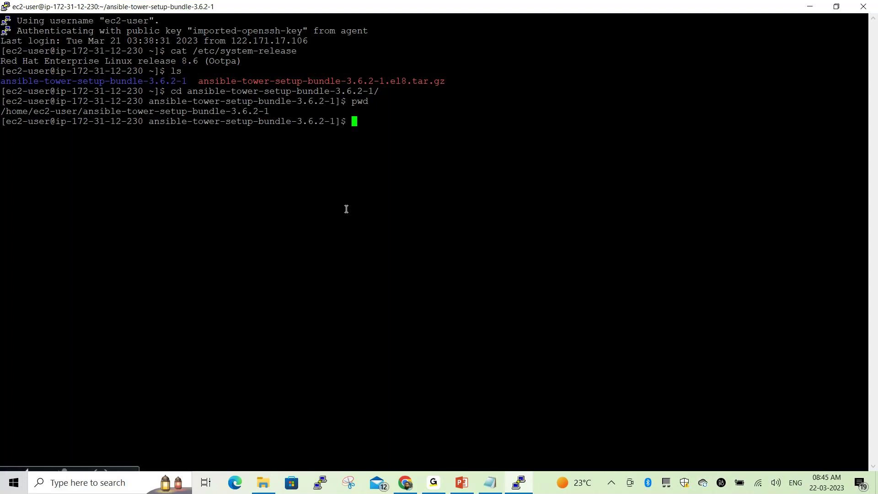
List the bundle's setup.sh and inventory files, then clear the screen
text(ls)
key(Return)
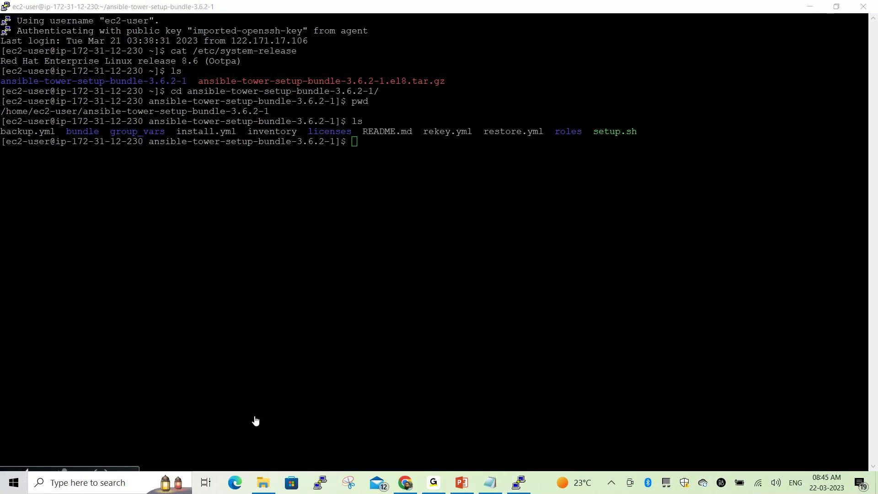
mouse_move(240, 120)
mouse_down()
mouse_move(247, 146)
mouse_move(304, 143)
mouse_move(300, 120)
mouse_move(257, 119)
mouse_up()
click(398, 277)
text(clear)
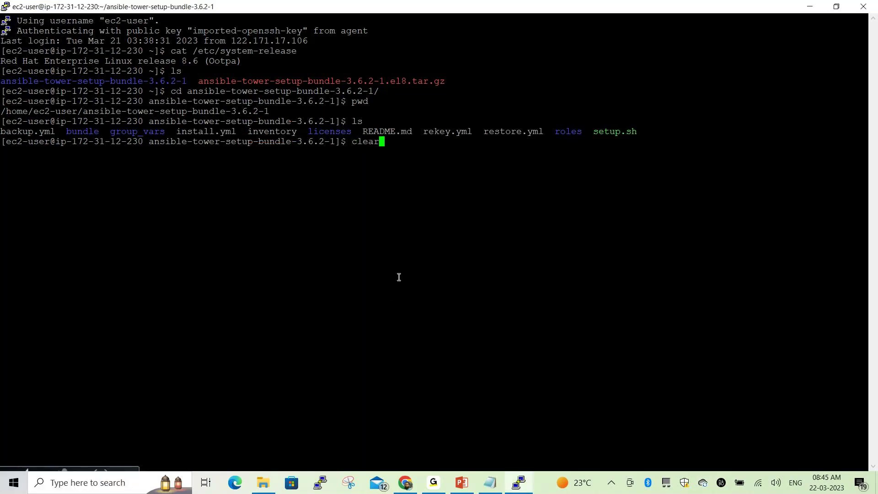
key(Return)
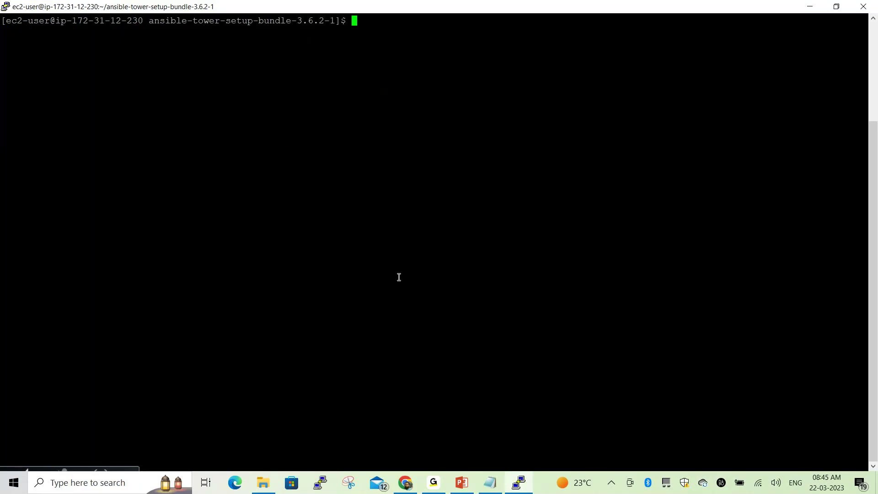
Show the first 10 lines of the inventory file with head
text(ha)
key(BackSpace)
text(ead 10f)
text(inventory)
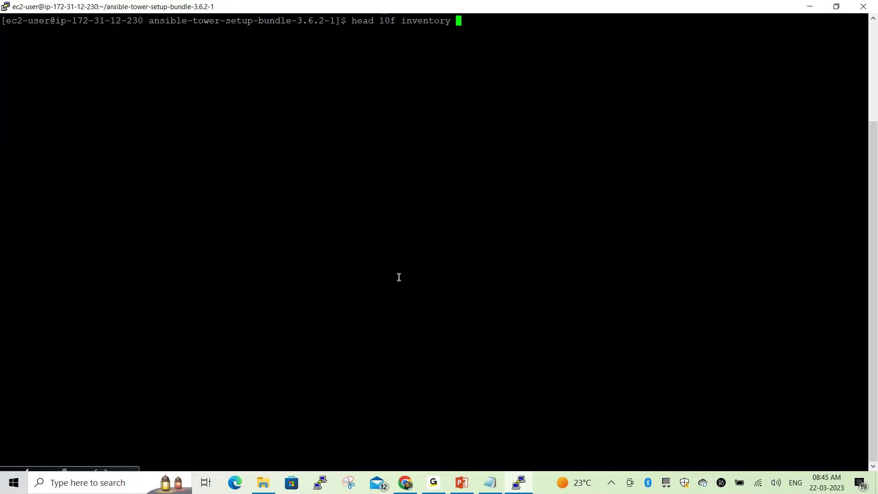
key(Return)
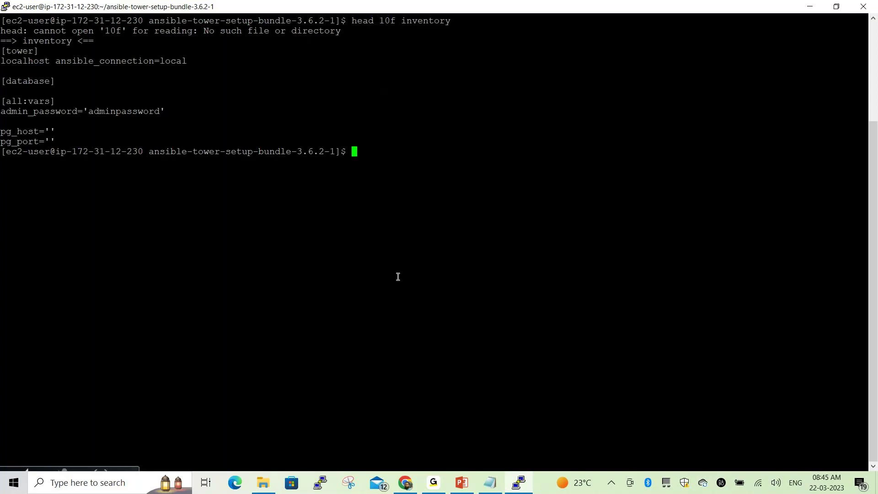
Rerun the head command on inventory with the line count changed to 20
text(cat)
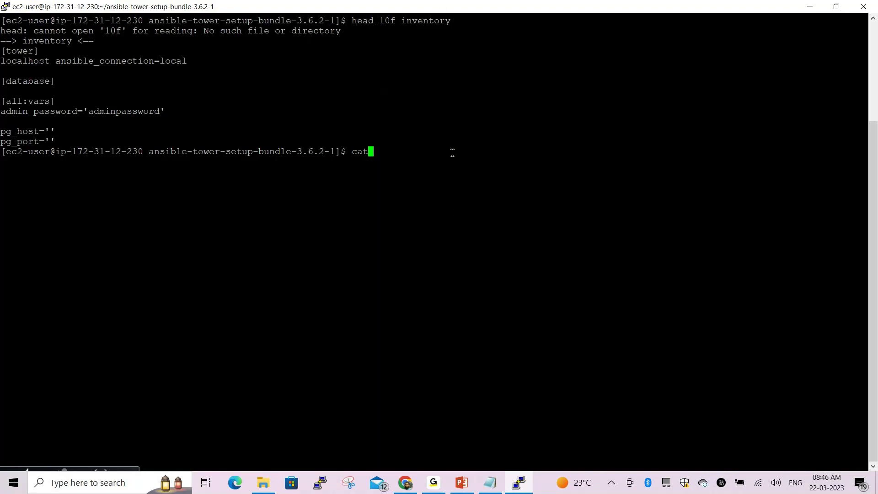
key(Up)
key(Left)
key(Left)
key(Left)
key(Left)
key(Left)
key(Left)
key(Left)
key(Left)
key(Left)
key(Left)
key(Left)
key(Left)
key(Left)
key(Right)
key(BackSpace)
key(BackSpace)
text(20)
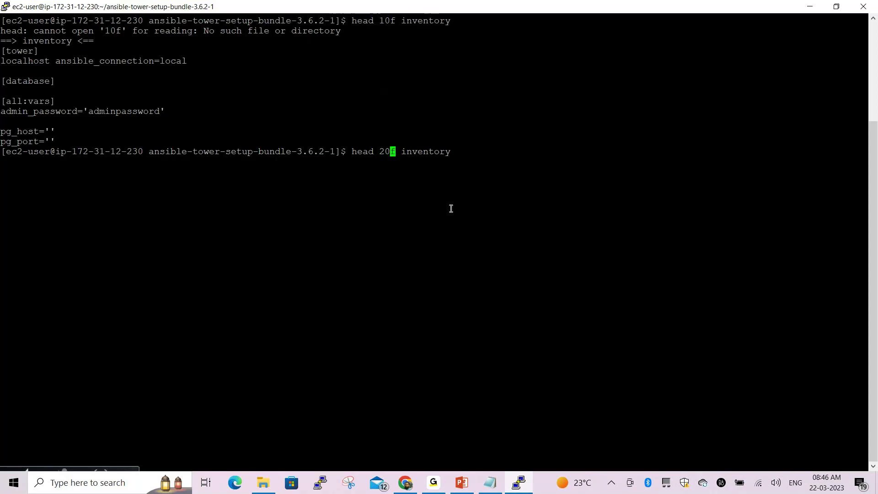
key(Return)
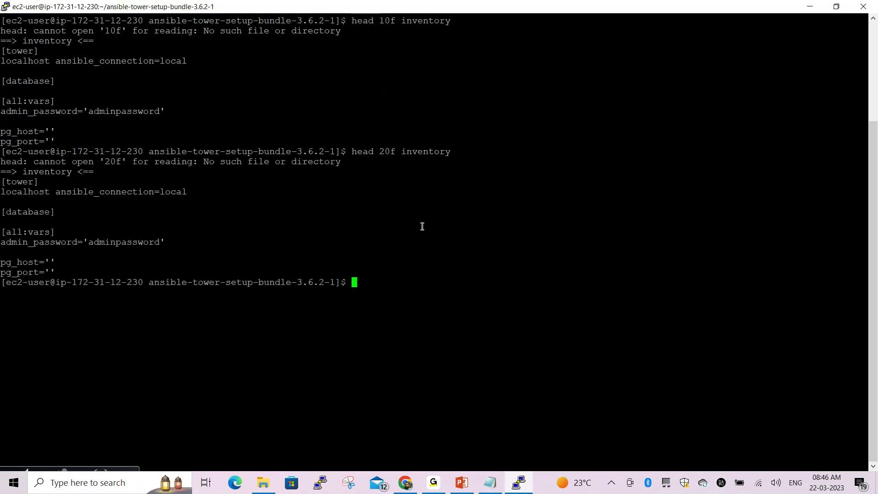
Clear the screen and begin typing a cat command for the inventory
text(clear)
key(Return)
text(cat iv)
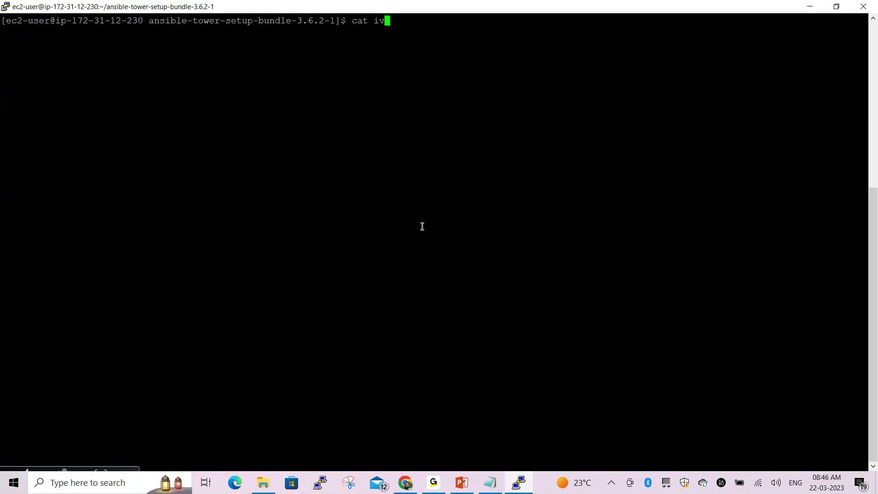
Print the whole inventory file with cat inventory
key(BackSpace)
text(nv)
key(Tab)
key(Return)
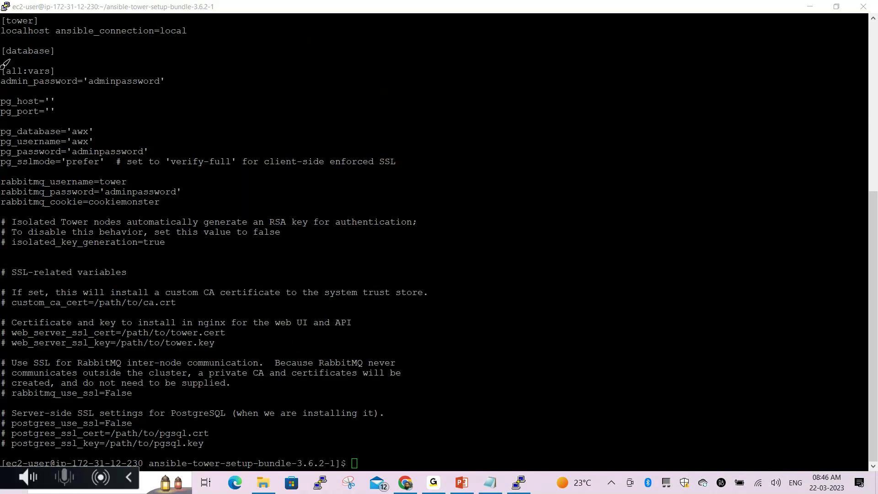
Annotate the admin, database and RabbitMQ password lines in the output
mouse_move(4, 64)
mouse_down()
mouse_move(173, 72)
mouse_move(92, 95)
mouse_move(4, 91)
mouse_move(3, 69)
mouse_up()
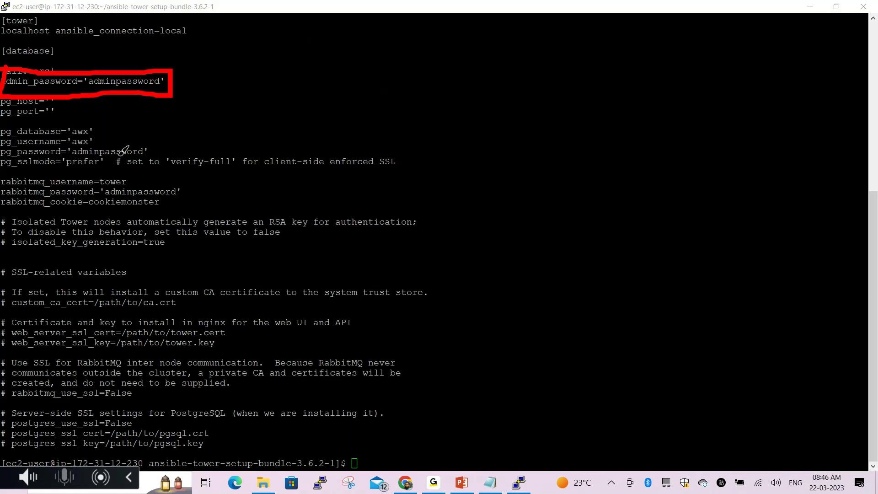
mouse_move(2, 143)
mouse_down()
mouse_move(158, 143)
mouse_move(155, 164)
mouse_move(2, 164)
mouse_move(2, 148)
mouse_up()
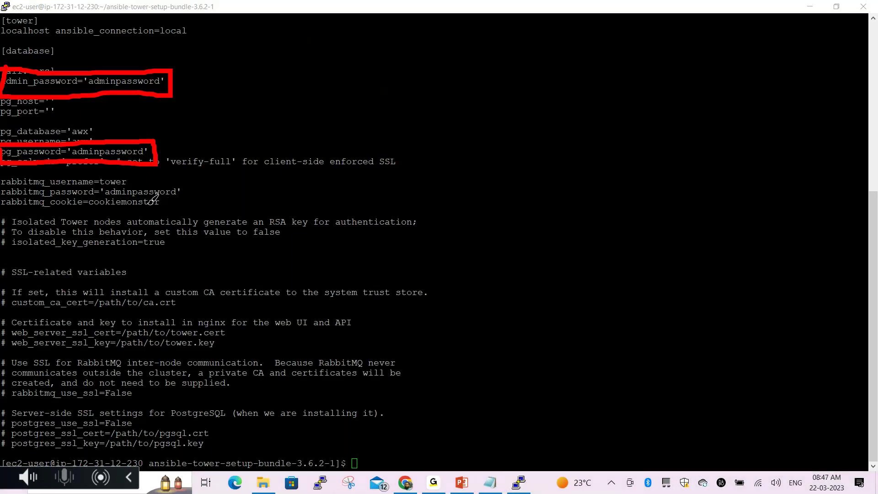
mouse_move(1, 185)
mouse_down()
mouse_move(156, 181)
mouse_move(186, 196)
mouse_move(181, 207)
mouse_move(3, 208)
mouse_move(2, 189)
mouse_up()
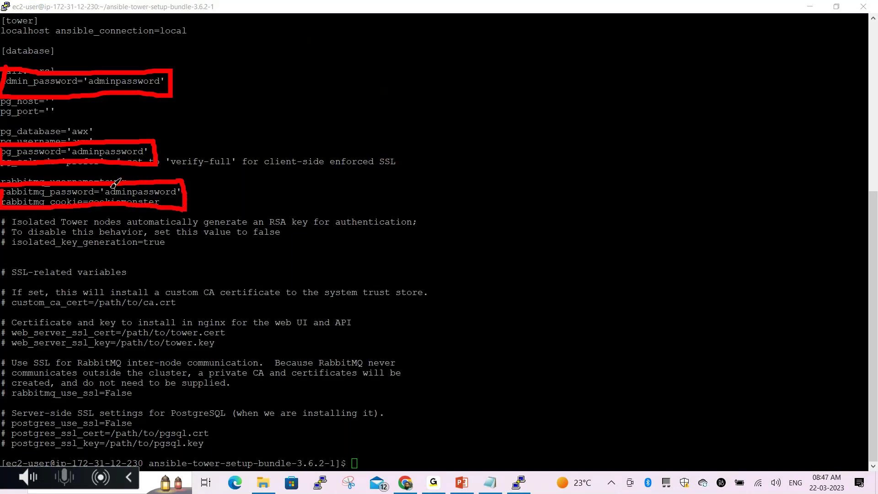
drag(182, 80, 213, 66)
drag(164, 142, 189, 129)
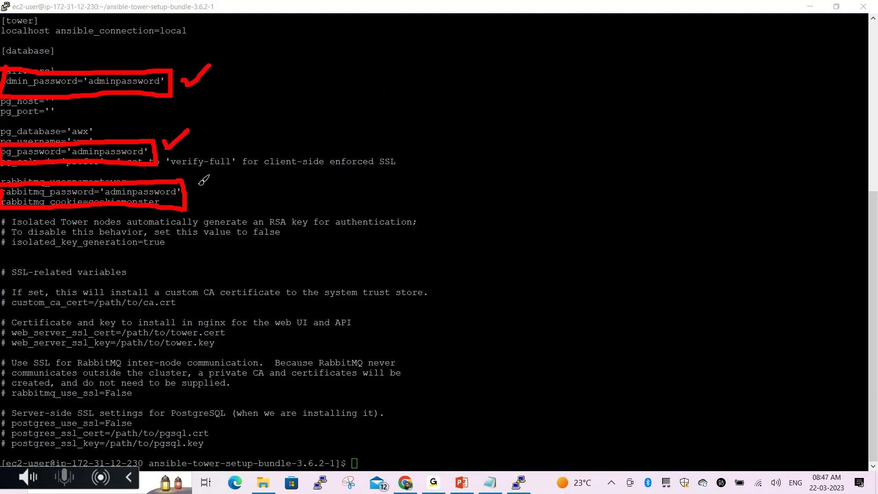
drag(198, 186, 230, 169)
Clear the screen and type the process search ps -ef|grep sh
click(524, 286)
text(clear)
key(Return)
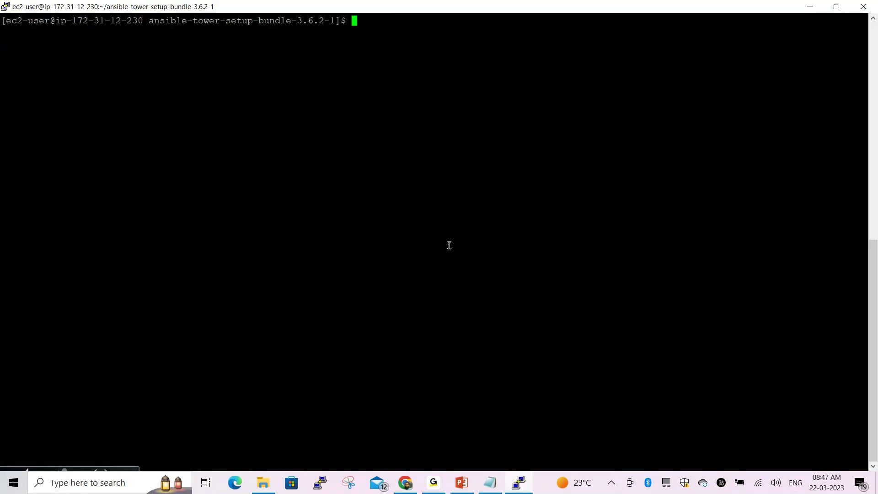
text(ps -ef|grep sh)
Run ps -ef|grep sh, review the matching processes, then clear the terminal
key(Return)
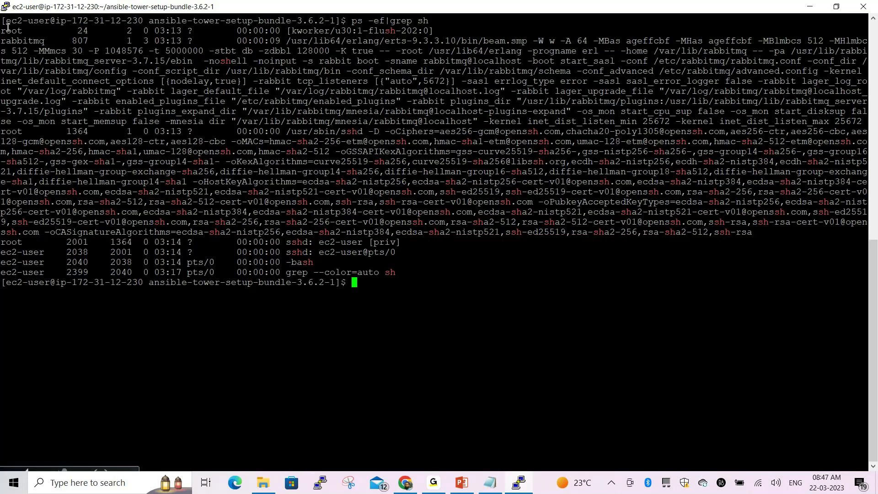
drag(7, 28, 413, 254)
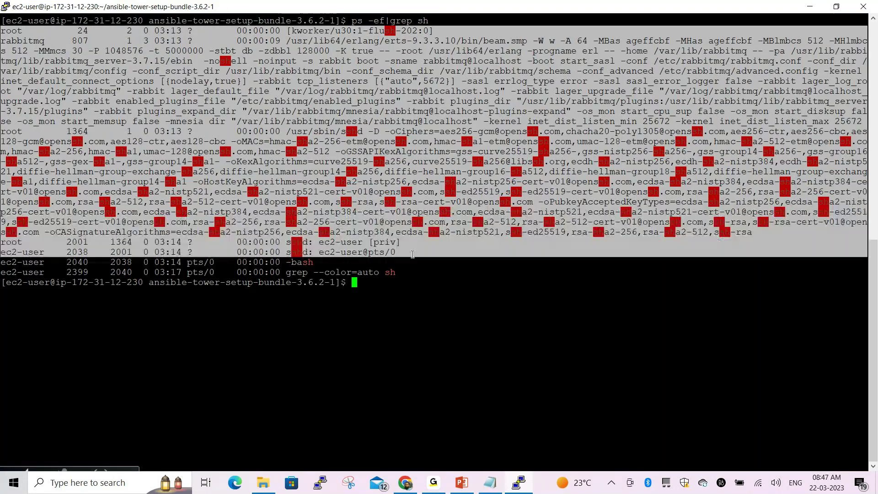
click(418, 315)
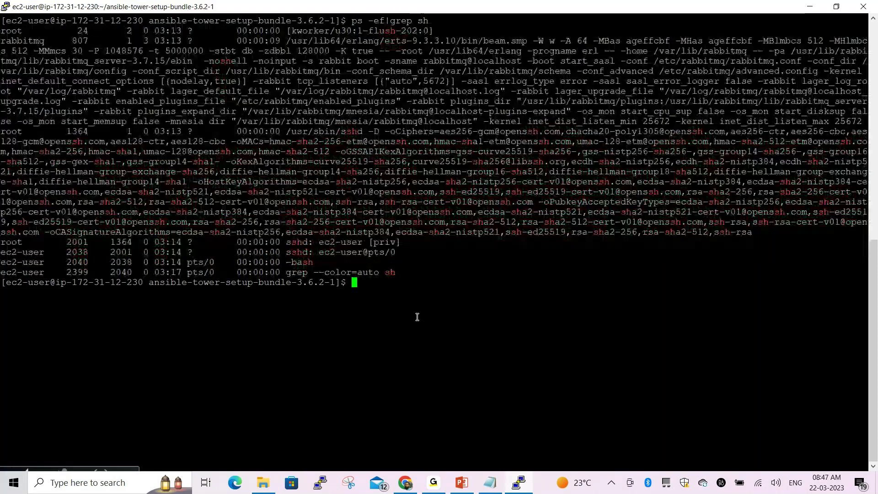
text(clear)
key(Return)
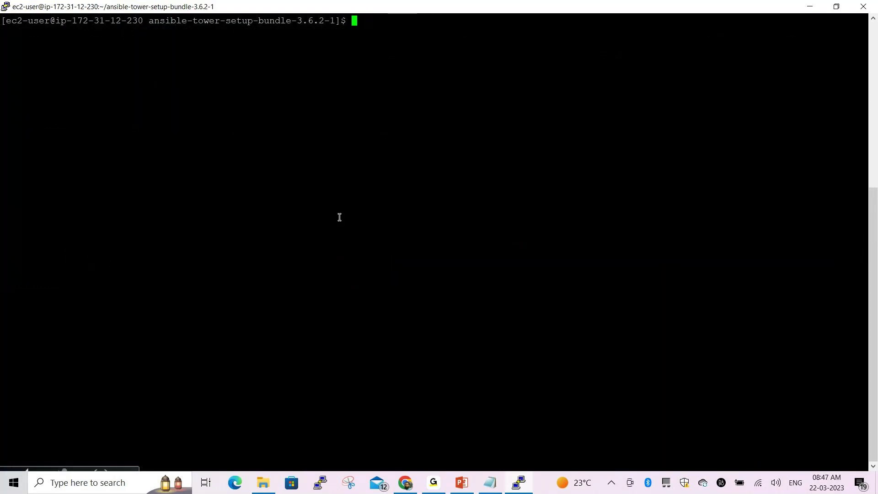
key(alt+Tab)
key(alt+Tab)
key(alt+Tab)
Add the 'Access Ansible Tower UI/Web Based:' heading, a = underline and the https URL, then save
click(229, 62)
key(Return)
text(Acce)
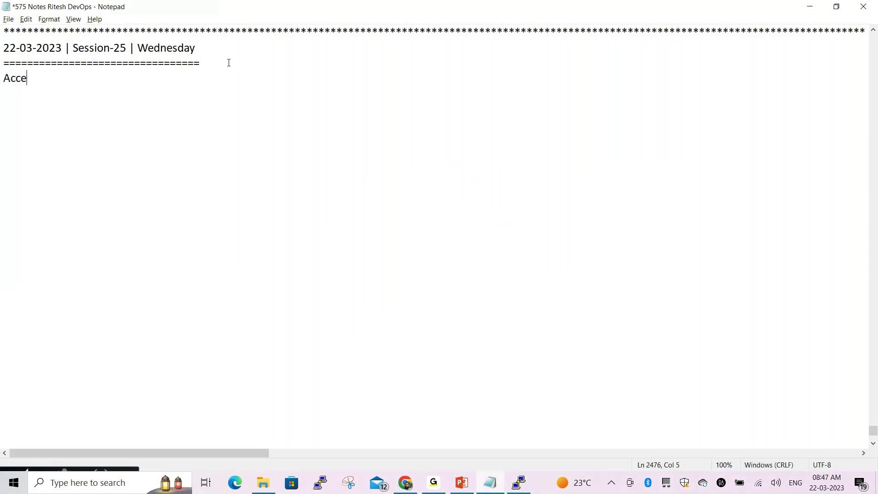
text(ss Ansib)
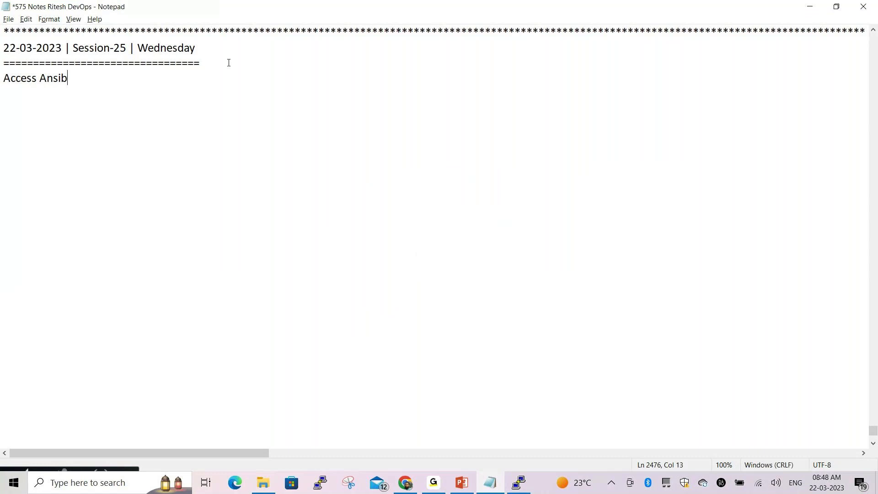
text(le Tower UI/Web Based:)
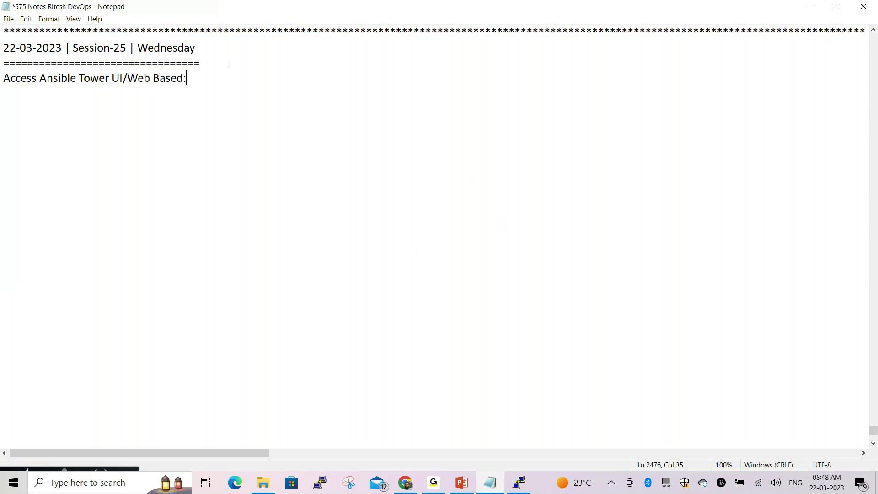
key(Return)
text(===============================)
key(Return)
text(https://)
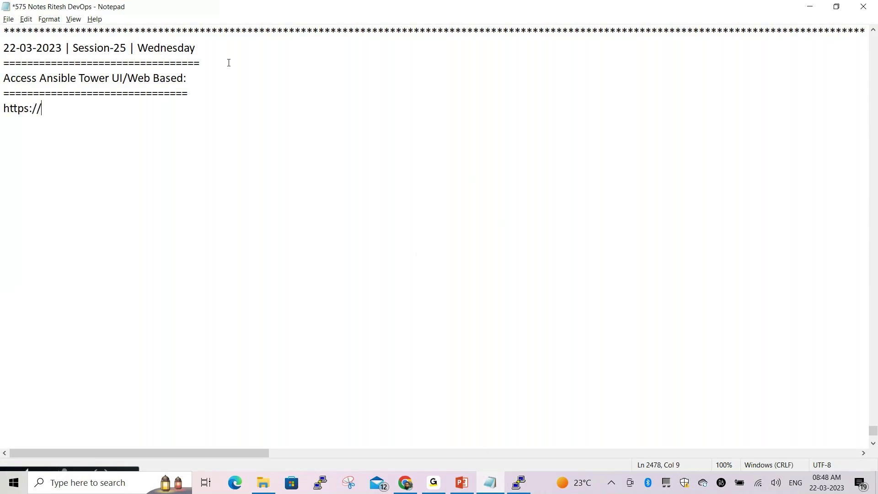
text(<>)
text(ansibl)
text(e)
text(-to)
text(wer-v)
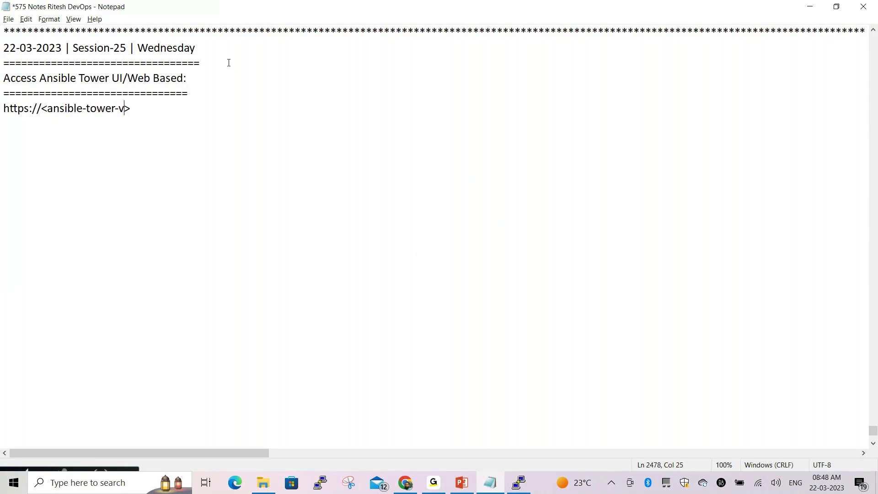
text(m-public-ip-address)
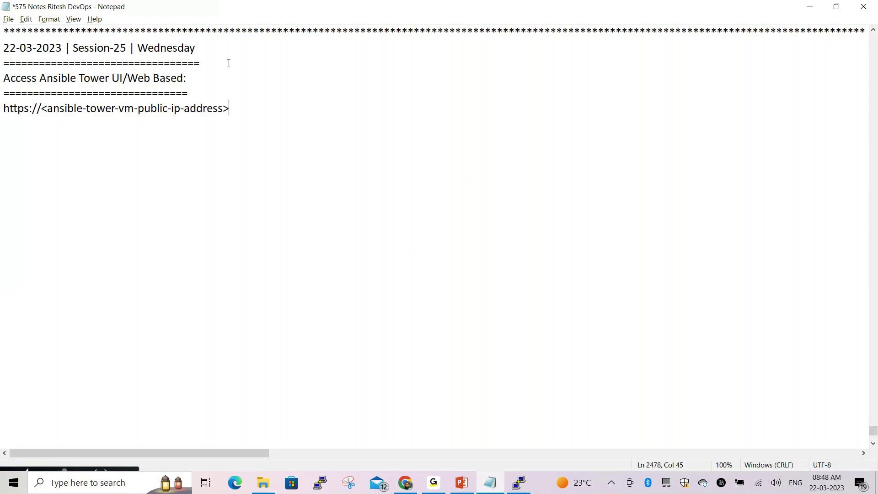
text(/)
key(ctrl+s)
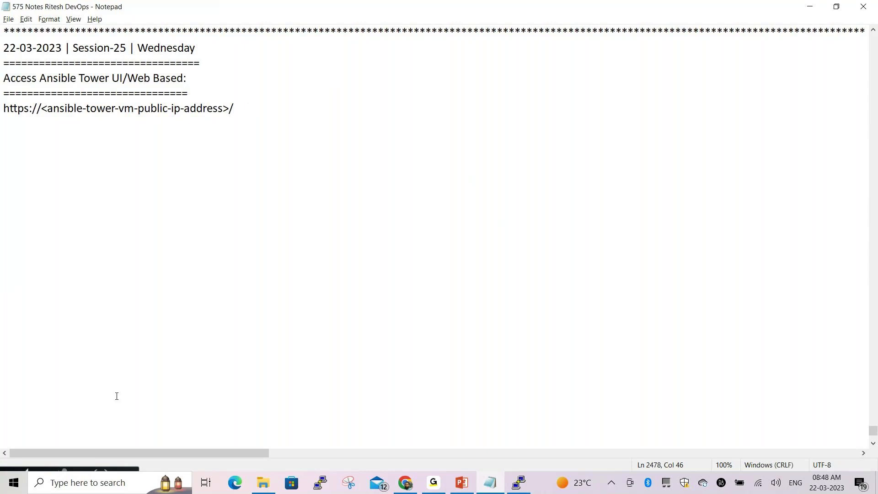
Highlight the <ansible-tower-vm-public-ip-address> placeholder in the URL line
click(136, 415)
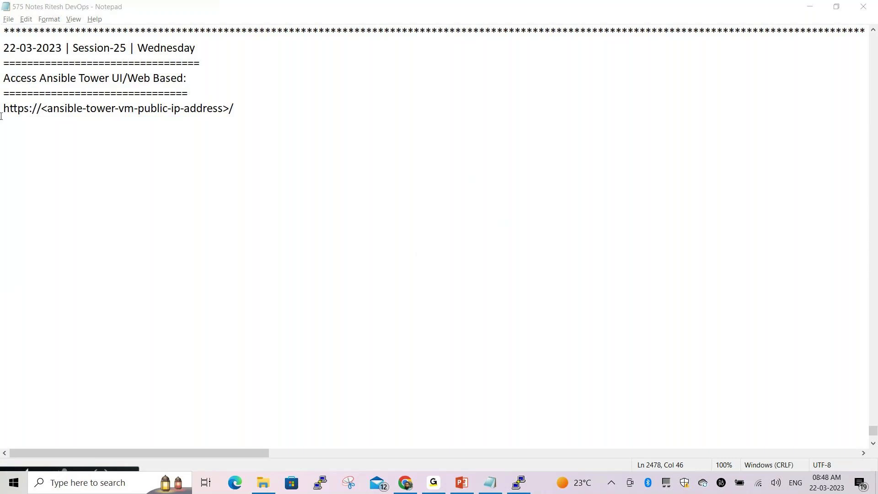
drag(2, 108, 237, 114)
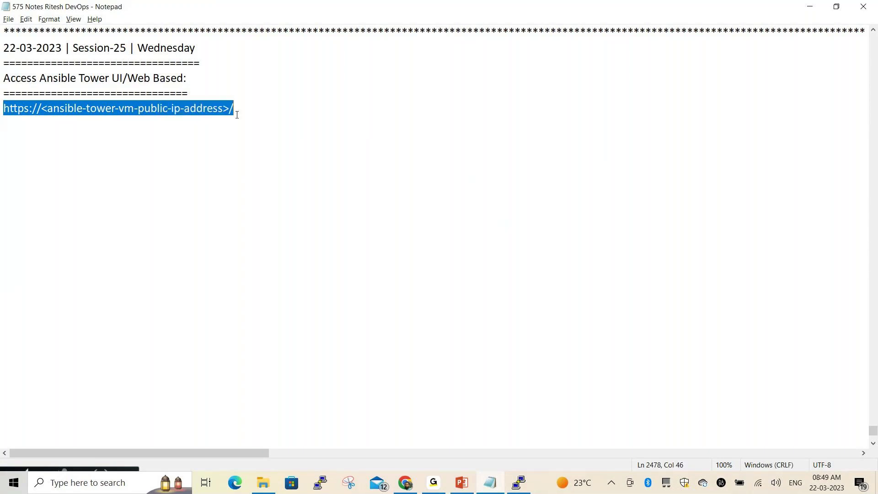
click(249, 113)
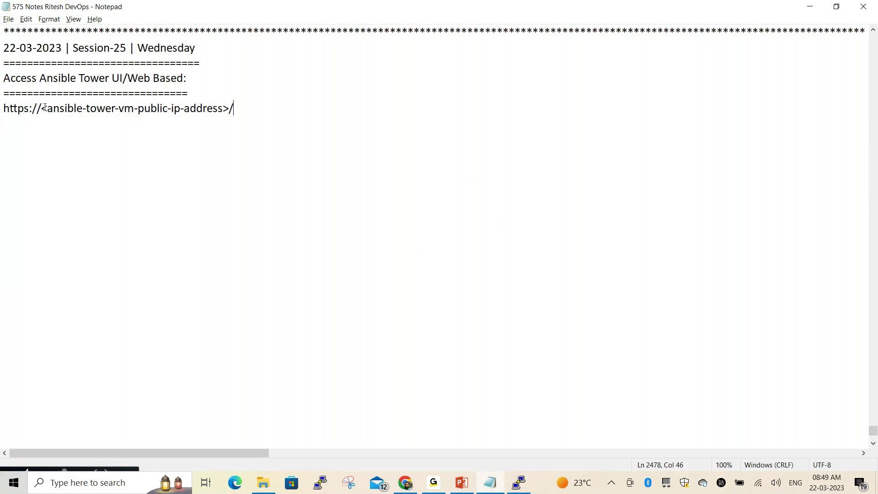
drag(41, 109, 228, 108)
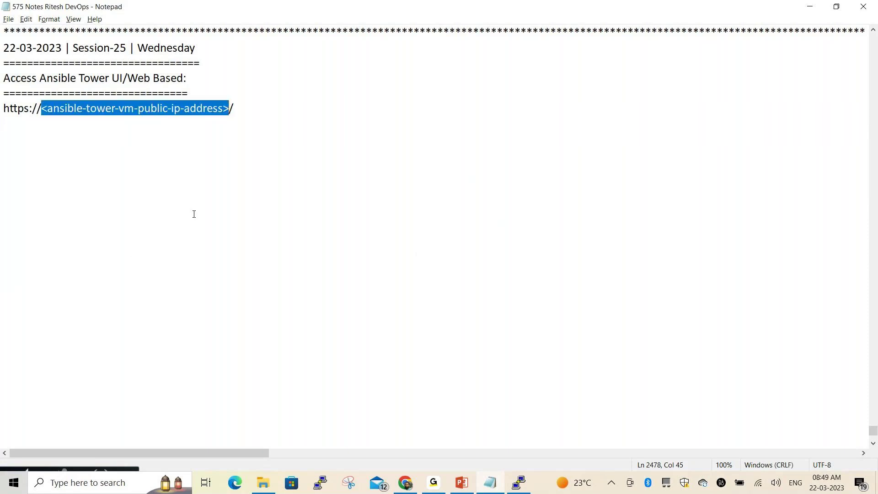
click(219, 193)
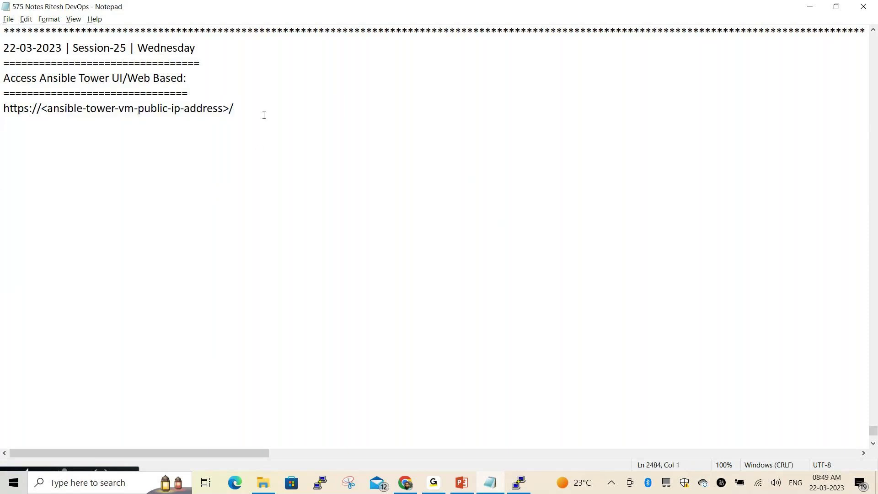
key(alt+Tab)
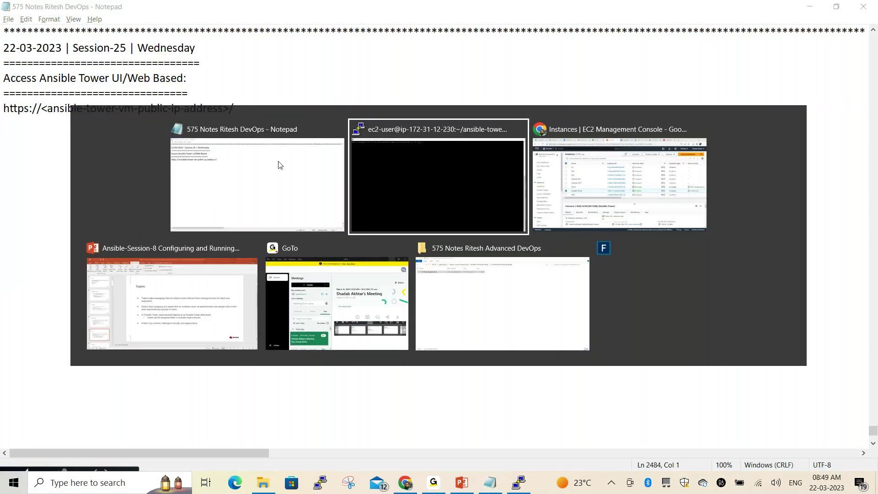
Return to the EC2 console for the IP 13.233.158.131 and open an Incognito window
key(alt+Tab)
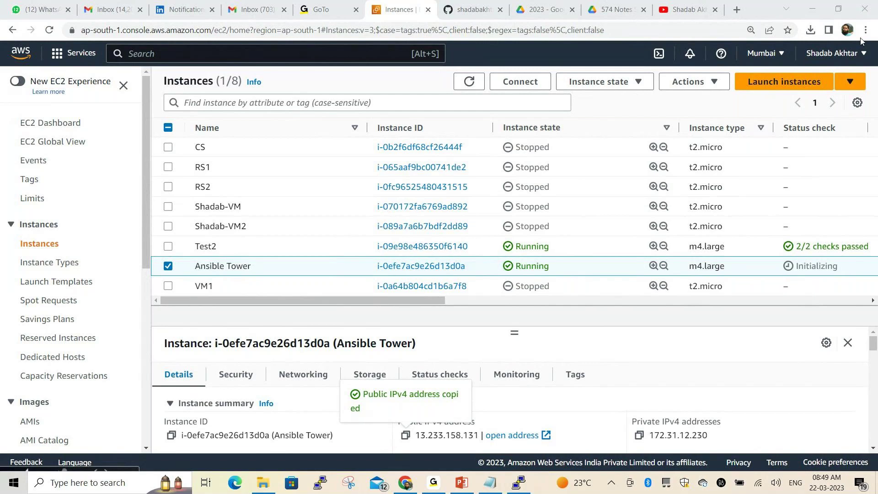
key(ctrl+shift+n)
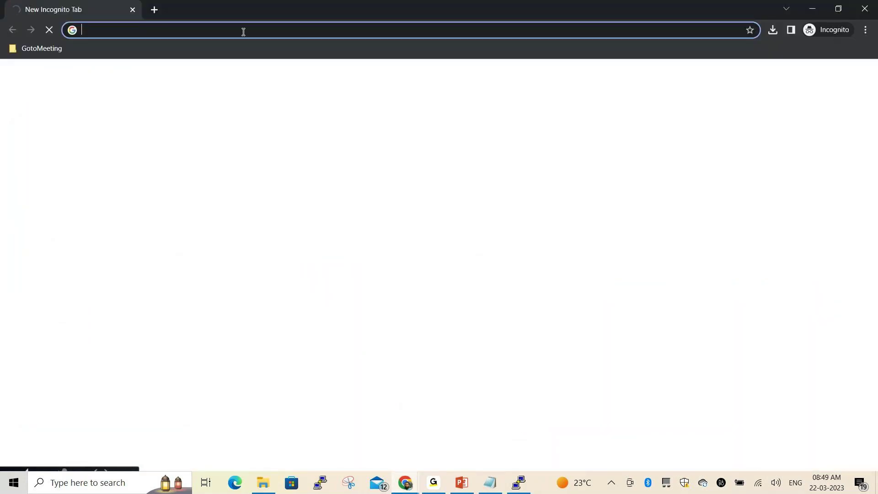
text(13.233.158.131)
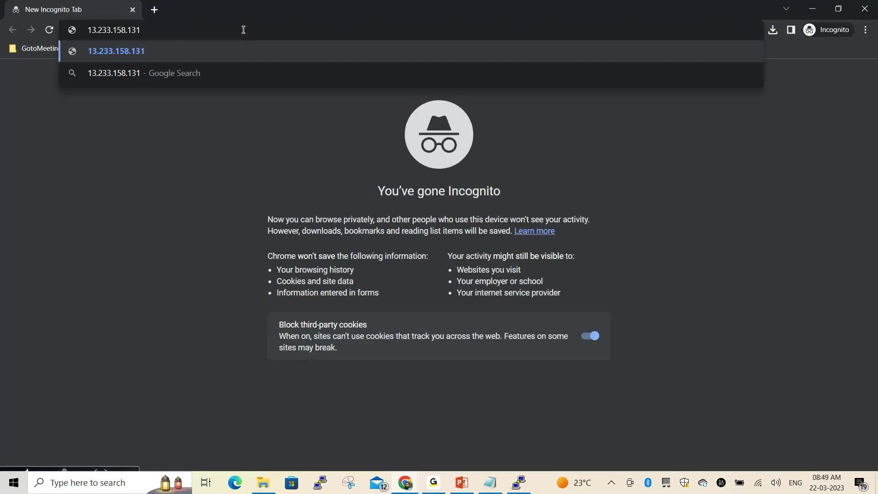
key(Return)
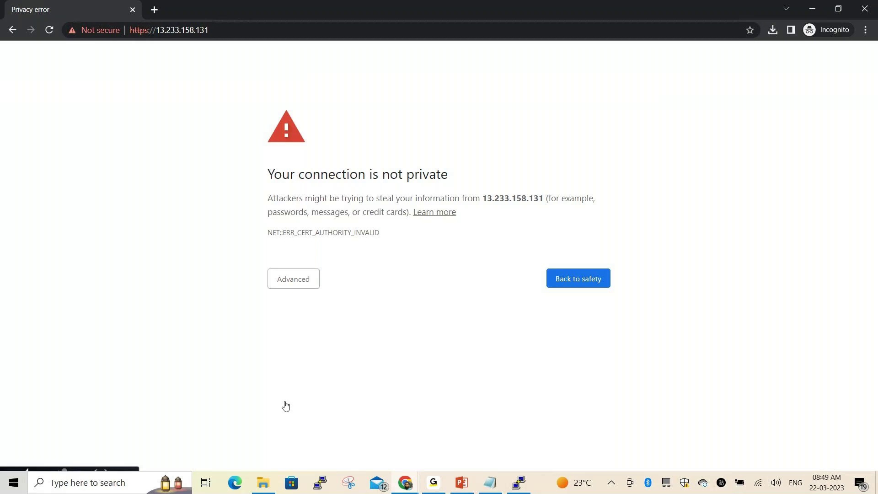
key(ctrl+shift+d)
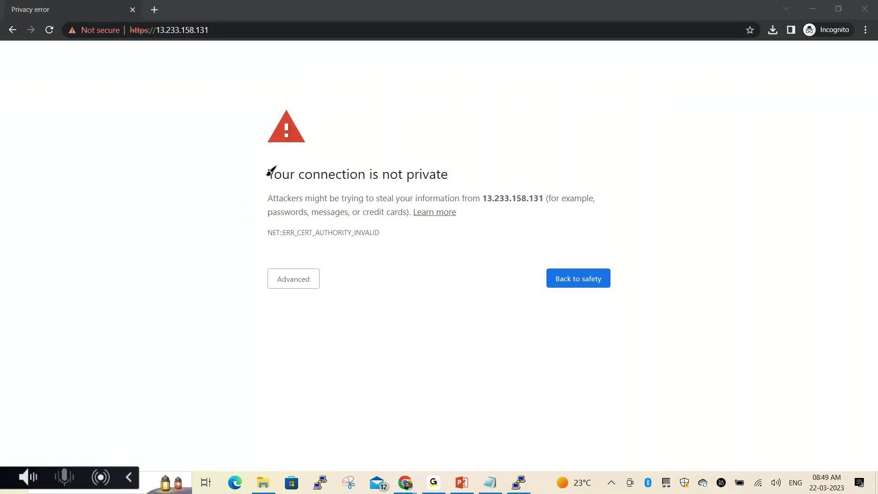
mouse_move(262, 160)
mouse_down()
mouse_move(262, 191)
mouse_move(455, 190)
mouse_move(455, 181)
mouse_move(265, 162)
mouse_up()
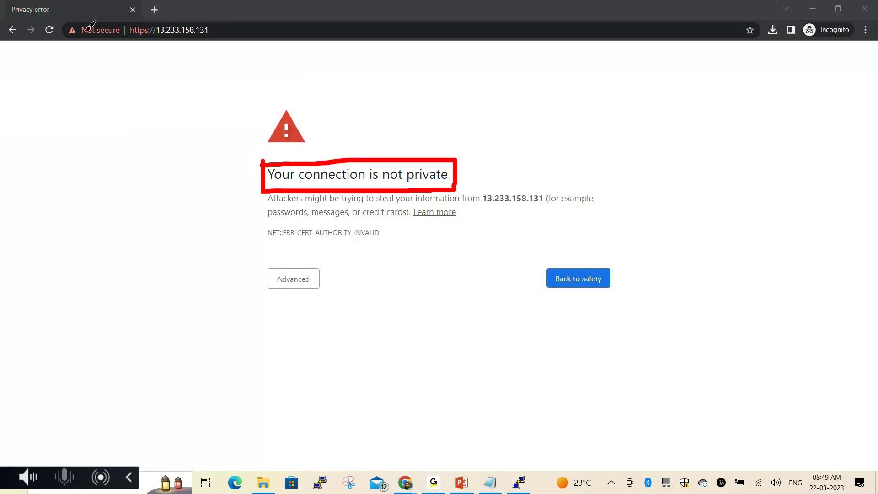
mouse_move(71, 15)
mouse_down()
mouse_move(71, 32)
mouse_move(113, 44)
mouse_move(126, 38)
mouse_move(128, 12)
mouse_move(73, 15)
mouse_up()
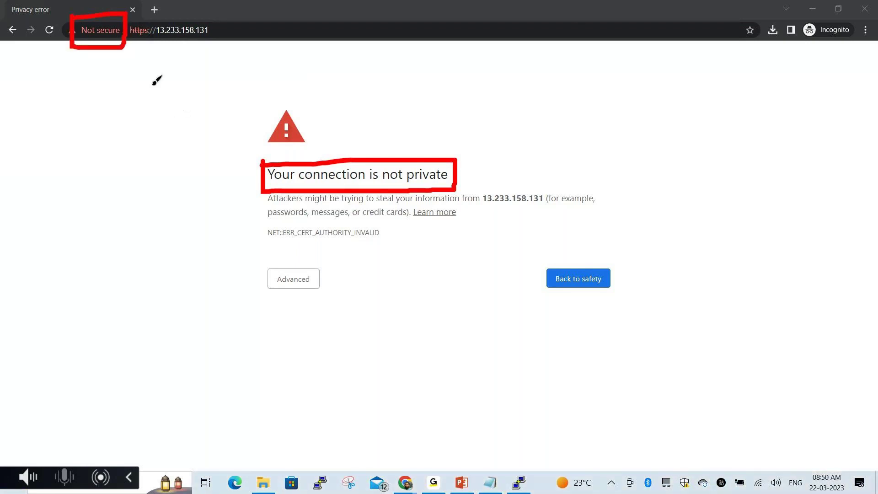
mouse_move(141, 68)
mouse_down()
mouse_move(139, 44)
mouse_move(135, 59)
mouse_move(149, 54)
mouse_up()
key(Escape)
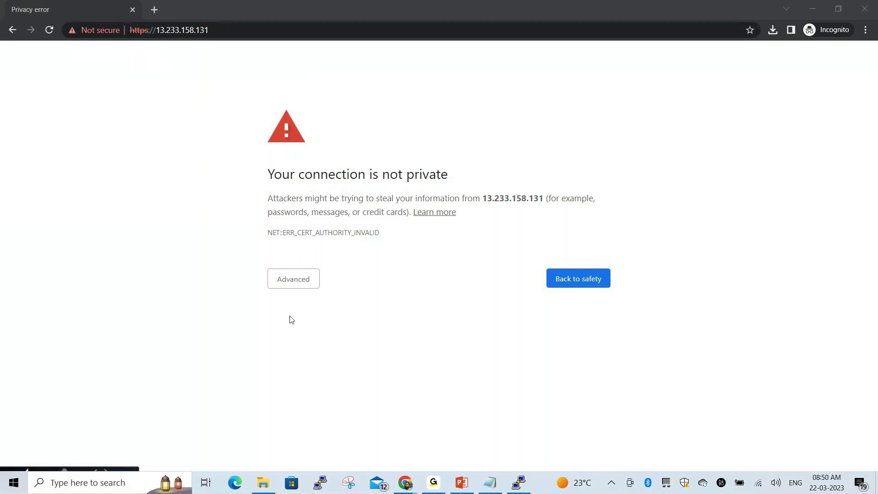
Expand Advanced on the warning to reveal the unsafe proceed option
click(292, 287)
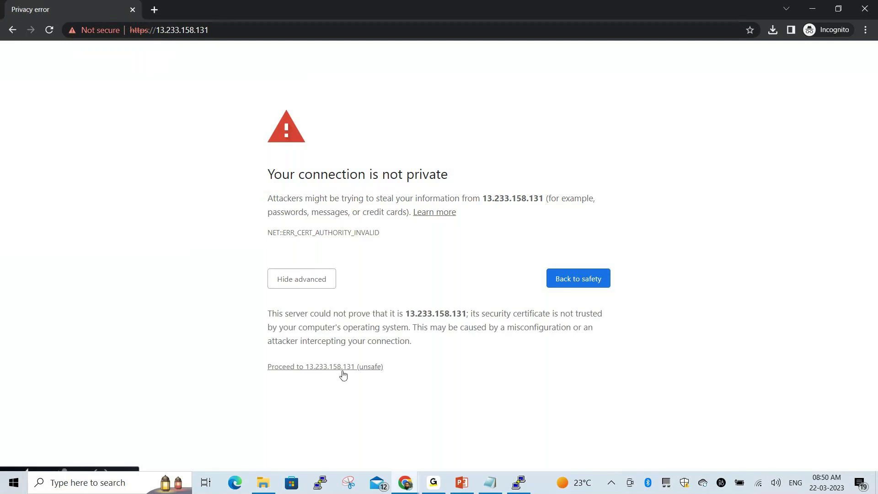
key(ctrl+2)
mouse_move(260, 351)
mouse_down()
mouse_move(279, 378)
mouse_move(346, 375)
mouse_move(393, 354)
mouse_move(273, 355)
mouse_up()
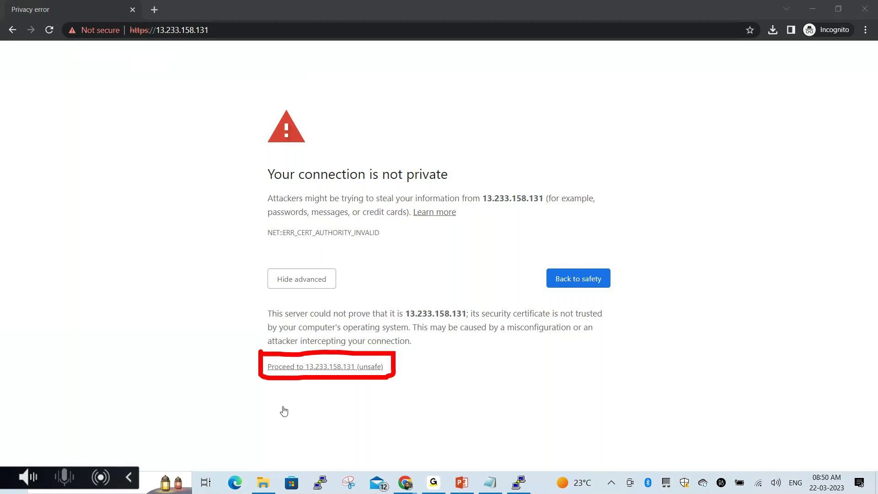
key(Escape)
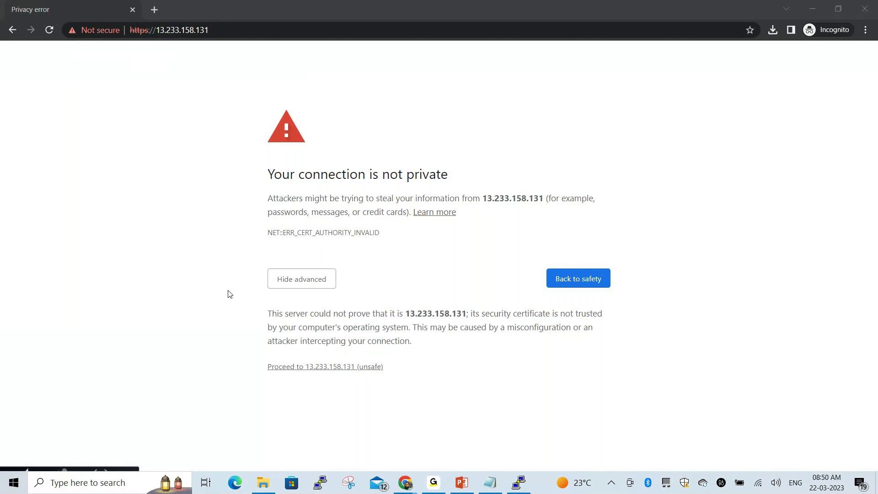
Proceed to 13.233.158.131 (unsafe) to reach the Tower login page, then return to the Notepad notes
click(305, 369)
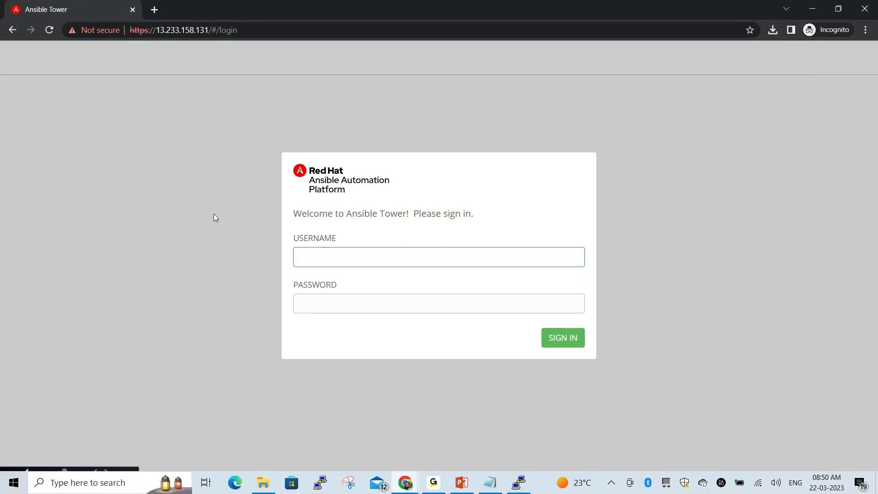
key(alt+Tab)
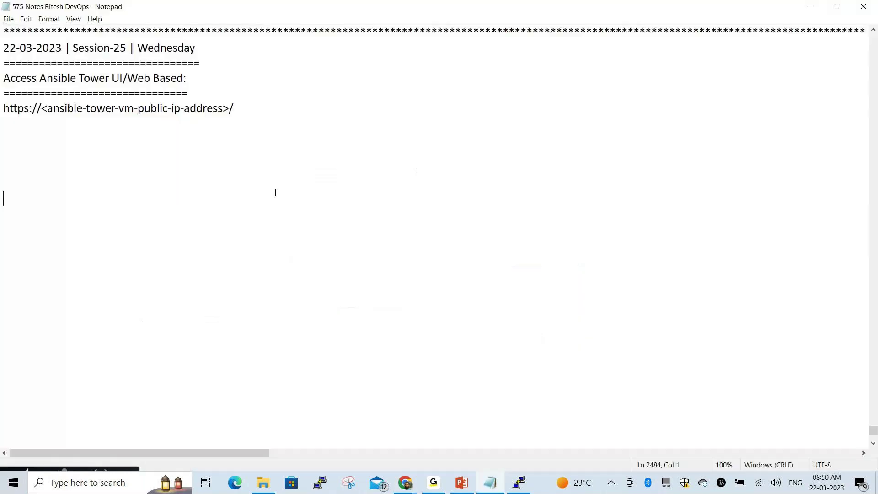
Add a 'Username: admin' line below the URL in the notes, capitalising Username
click(244, 105)
key(Return)
key(Return)
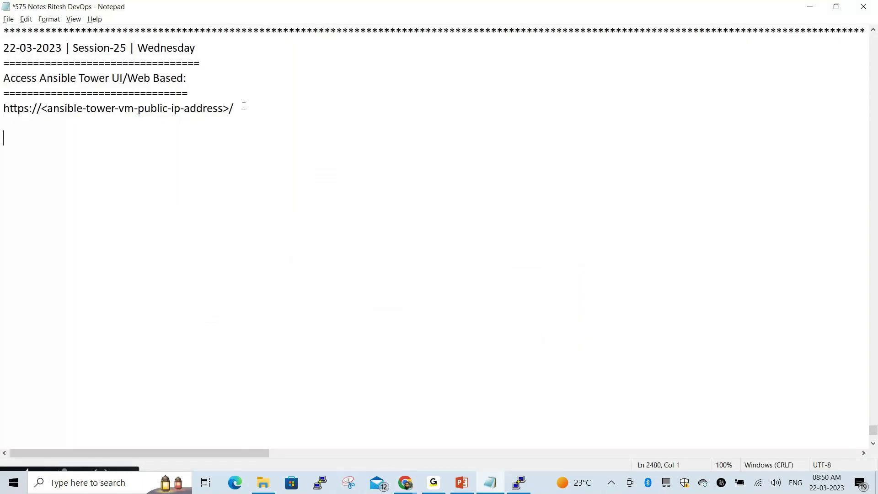
text(username: admin)
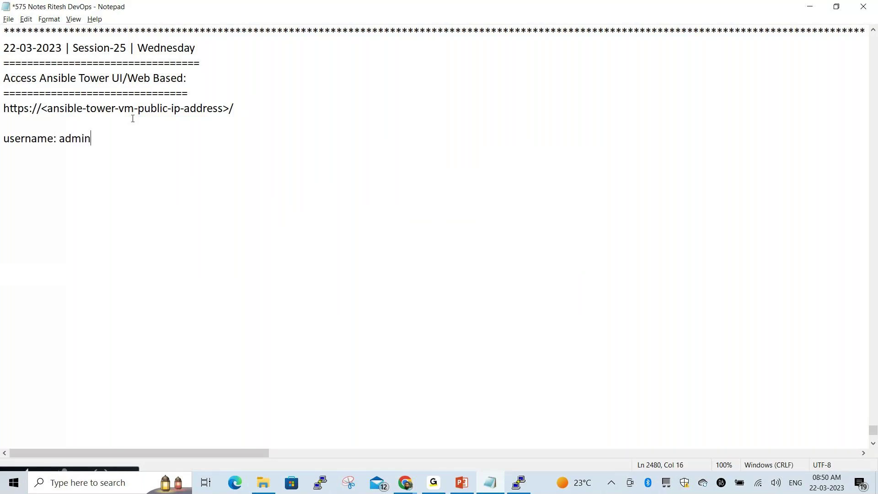
click(10, 138)
key(BackSpace)
text(U)
key(End)
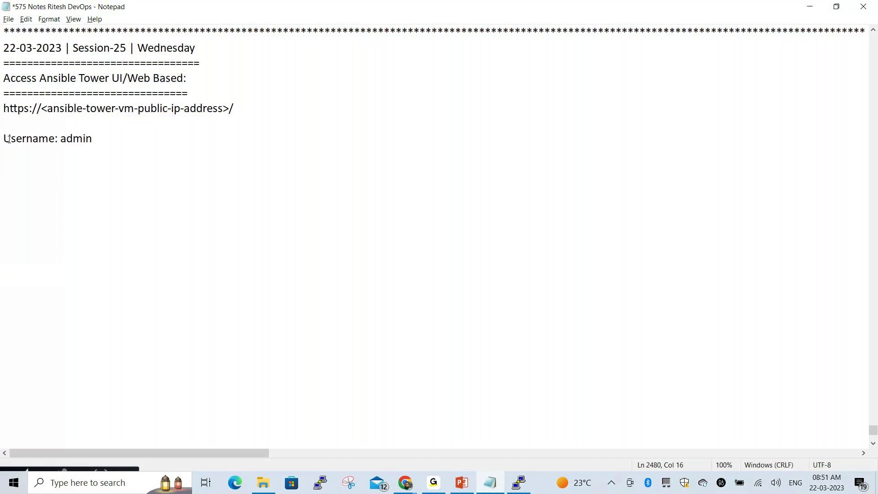
key(Return)
text(Password: )
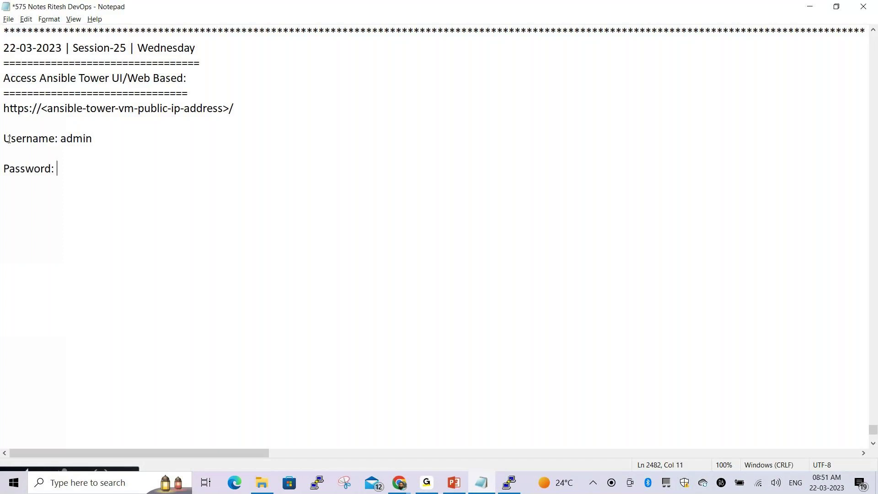
text(Inventory-Admin-)
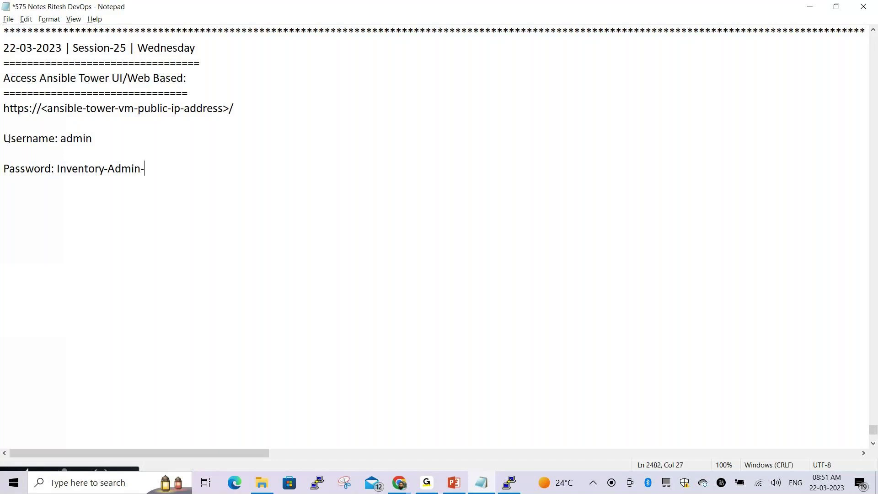
text(Password)
drag(1, 143, 122, 144)
drag(3, 169, 205, 174)
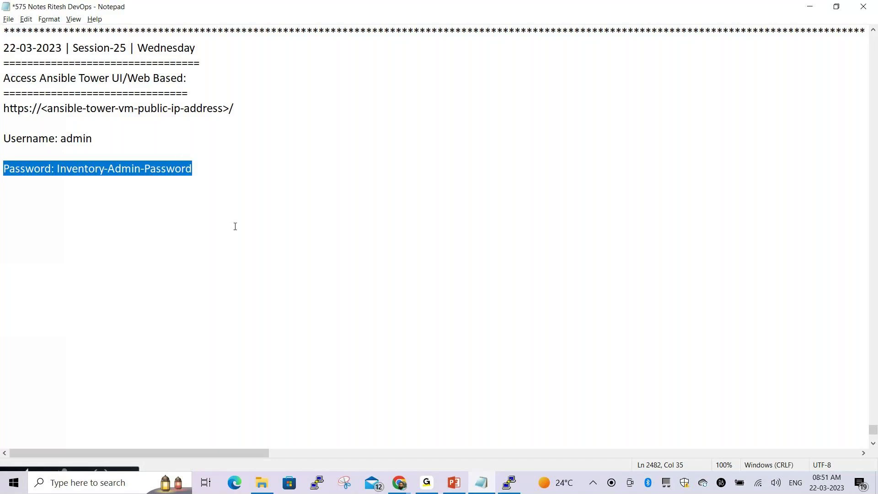
click(233, 195)
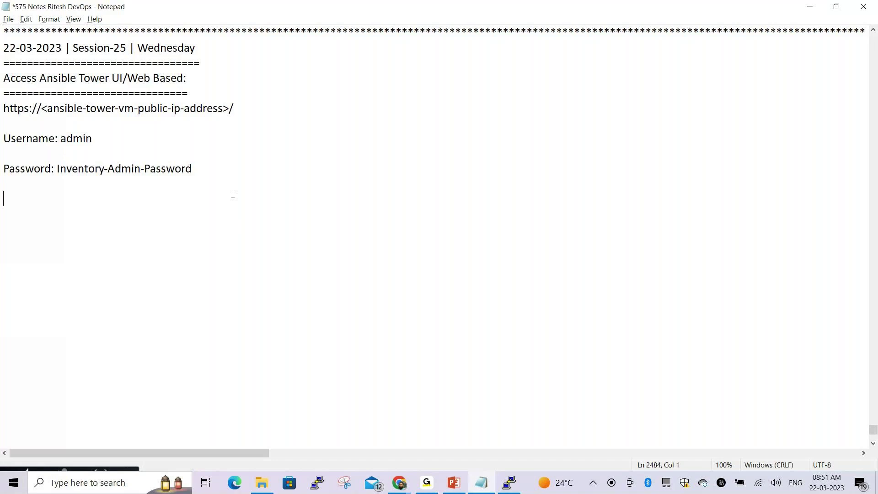
key(alt+Tab)
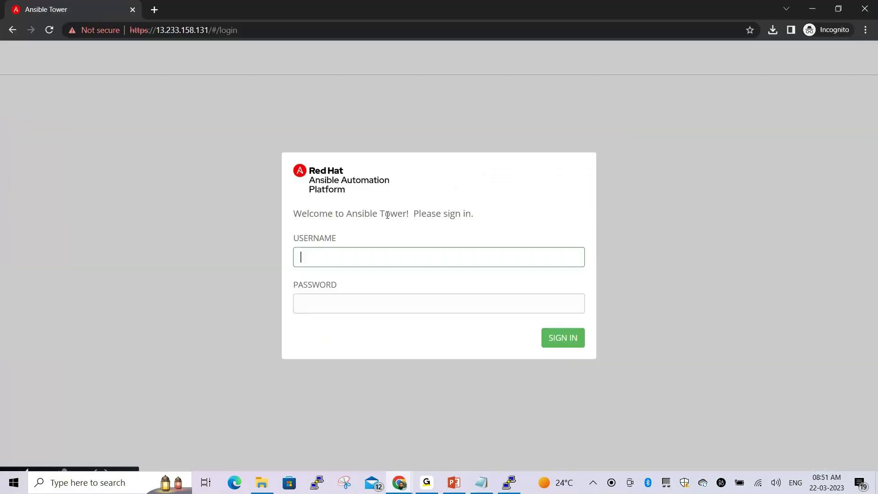
Sign in to Tower as admin with the account password; the attempt is rejected
text(admin)
click(320, 301)
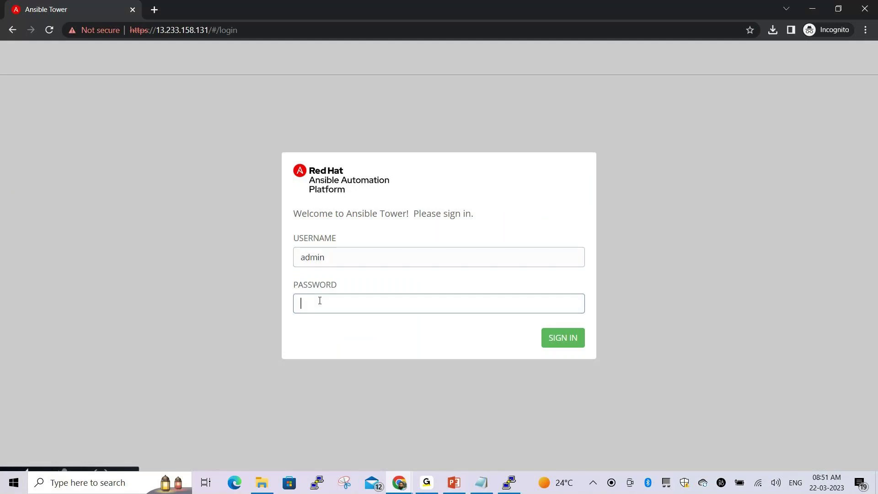
text(************)
click(555, 337)
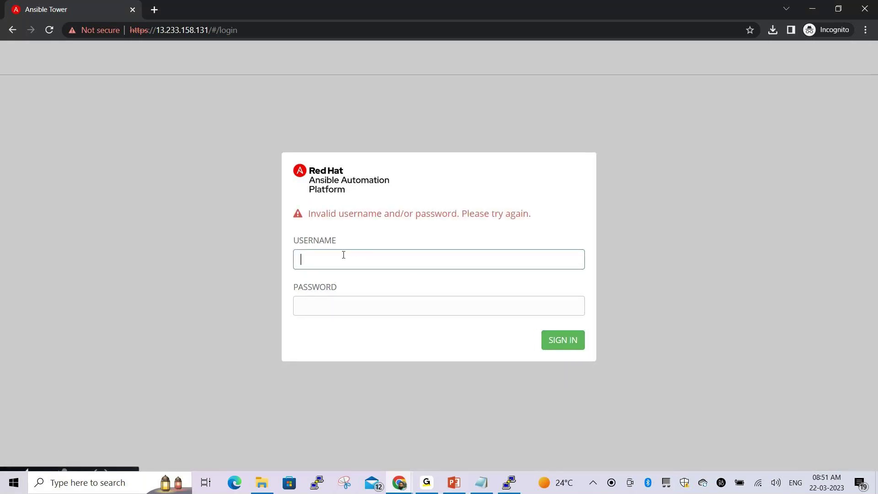
Re-enter admin and the corrected account password and sign in again
text(admin)
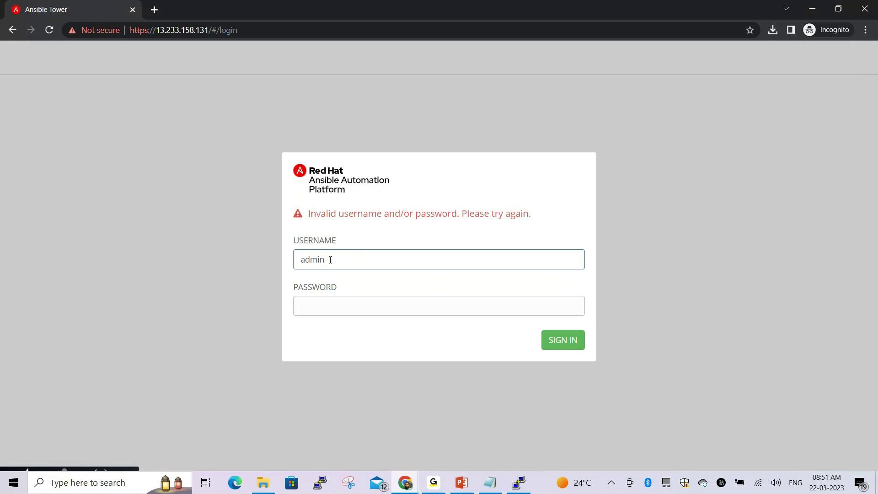
key(Tab)
text(a)
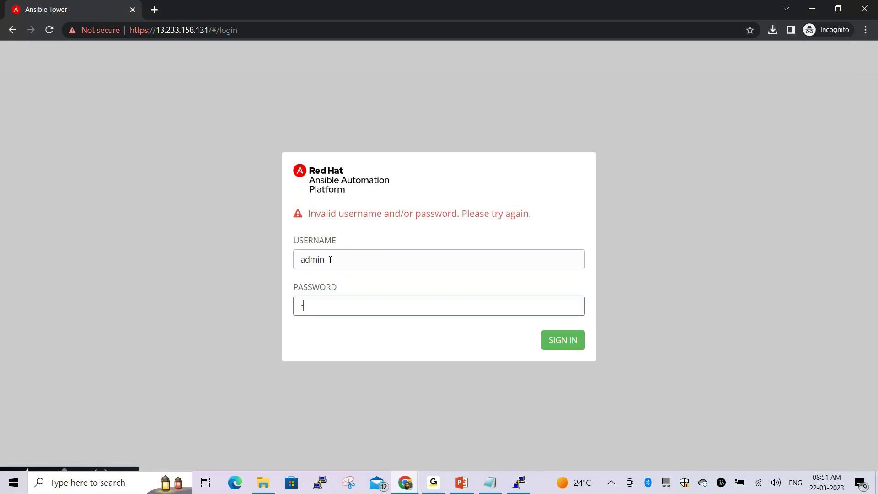
key(BackSpace)
key(BackSpace)
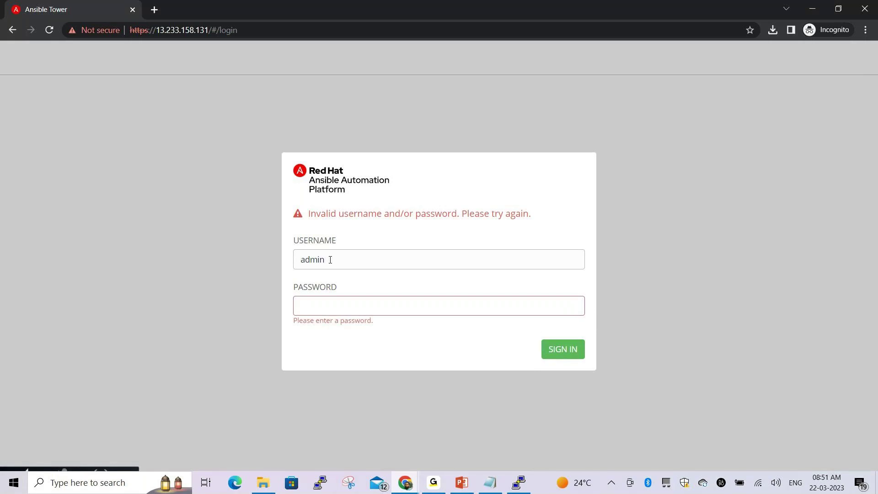
text(admin)
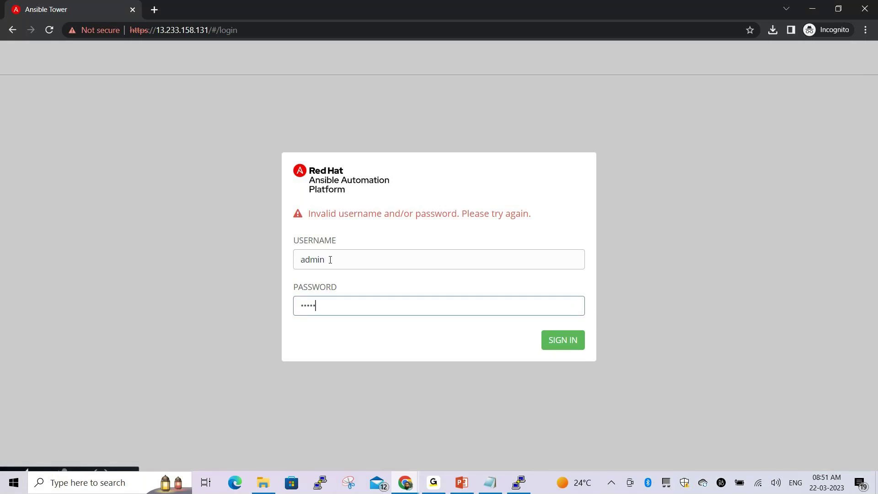
text(12345678)
click(550, 340)
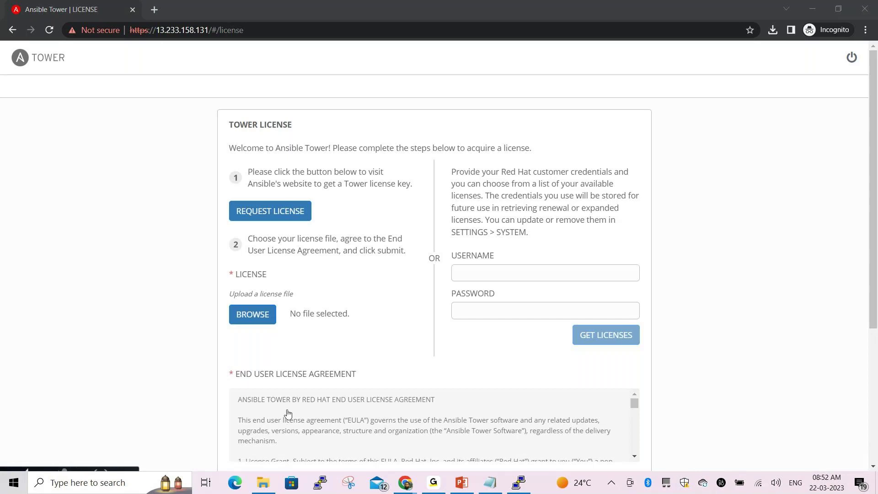
Review the Tower License page's request license, license-file upload and Red Hat credential options
mouse_move(222, 111)
mouse_down()
mouse_move(231, 132)
mouse_move(301, 132)
mouse_move(300, 111)
mouse_move(223, 111)
mouse_up()
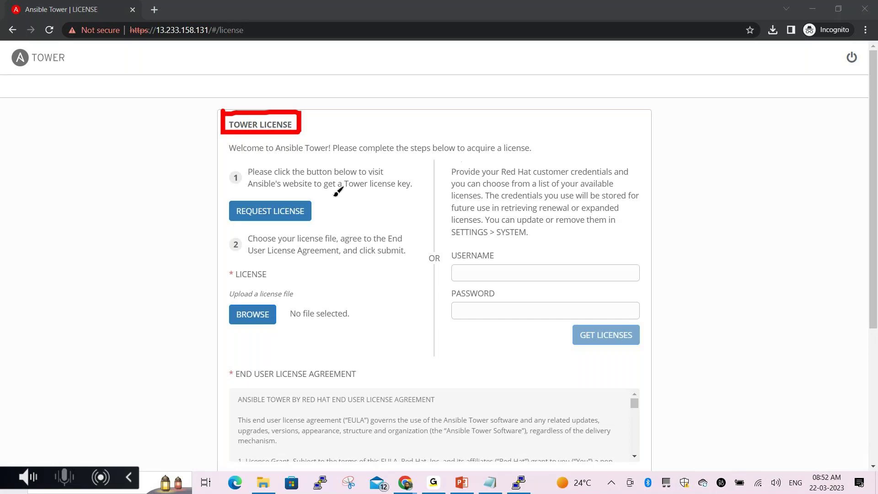
mouse_move(222, 159)
mouse_down()
mouse_move(222, 221)
mouse_move(413, 222)
mouse_up()
drag(419, 153, 229, 154)
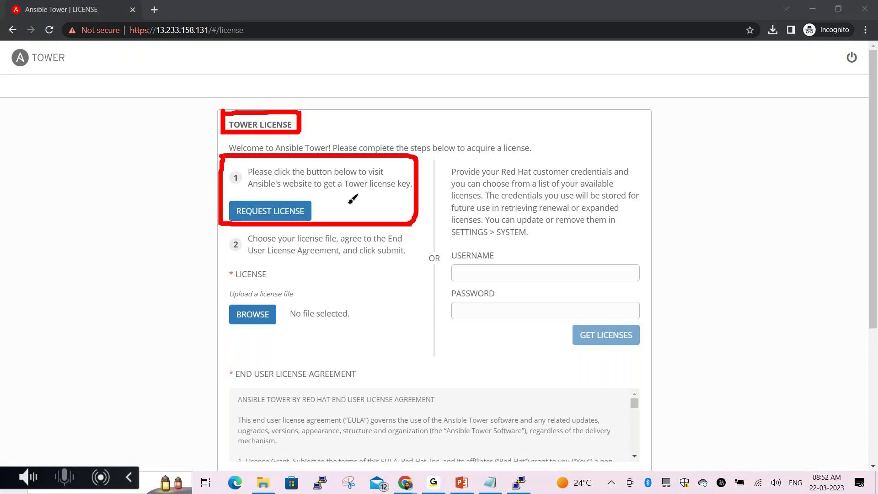
mouse_move(223, 223)
mouse_down()
mouse_move(223, 286)
mouse_move(423, 271)
mouse_move(418, 212)
mouse_up()
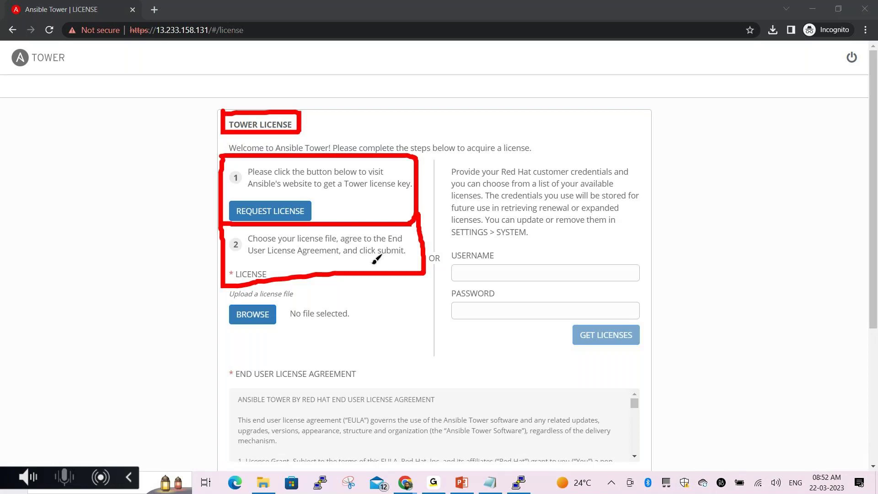
mouse_move(225, 278)
mouse_down()
mouse_move(227, 335)
mouse_move(320, 337)
mouse_move(360, 320)
mouse_move(359, 270)
mouse_up()
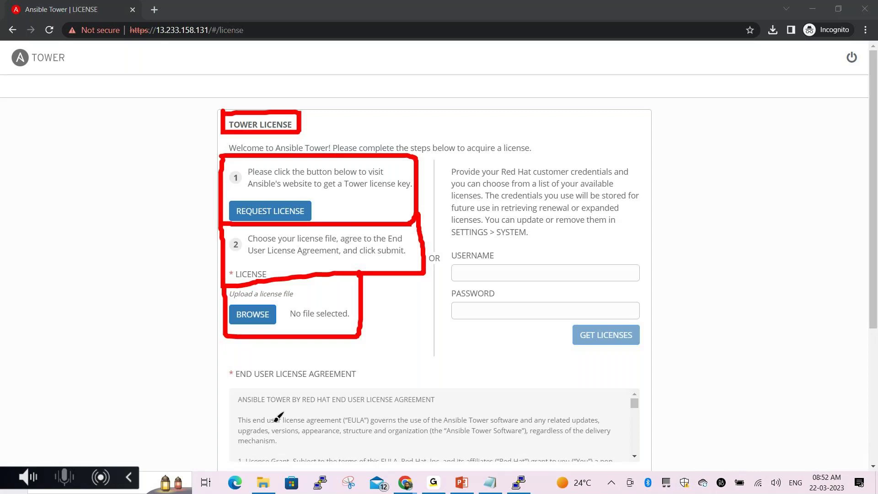
key(Escape)
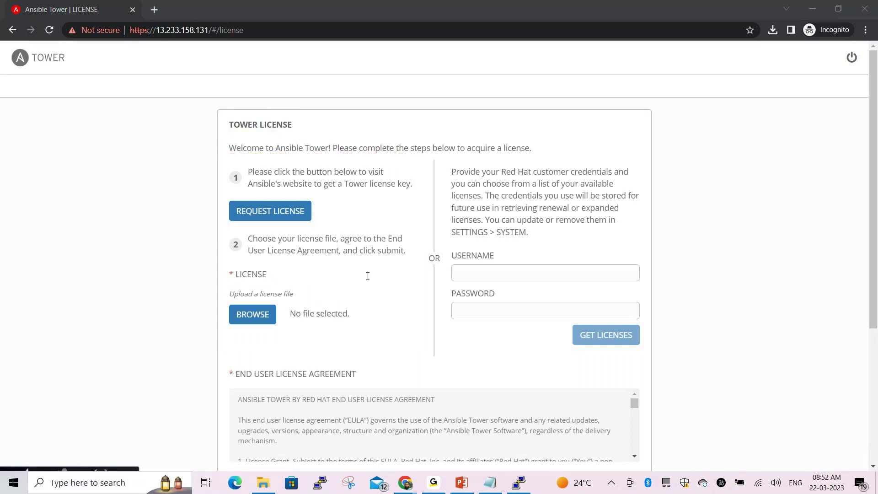
Tick 'I agree to the EULA' on the Tower License page
scroll(368, 276, down, 5)
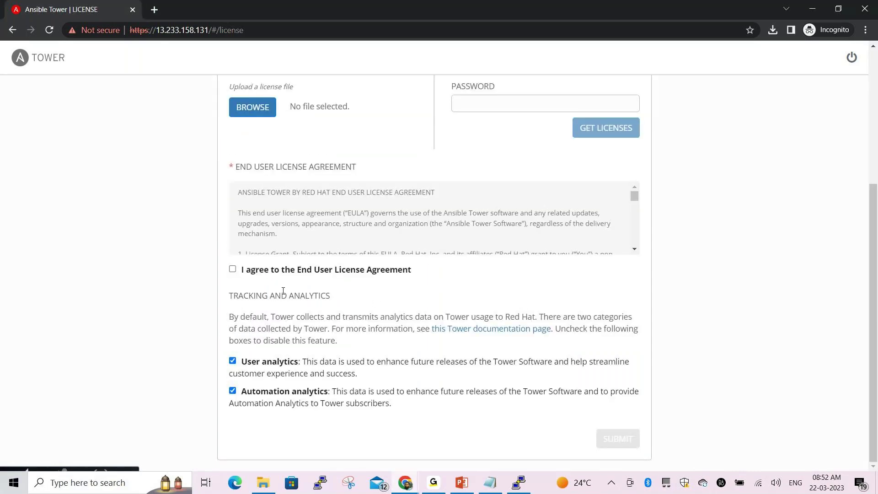
scroll(274, 302, up, 1)
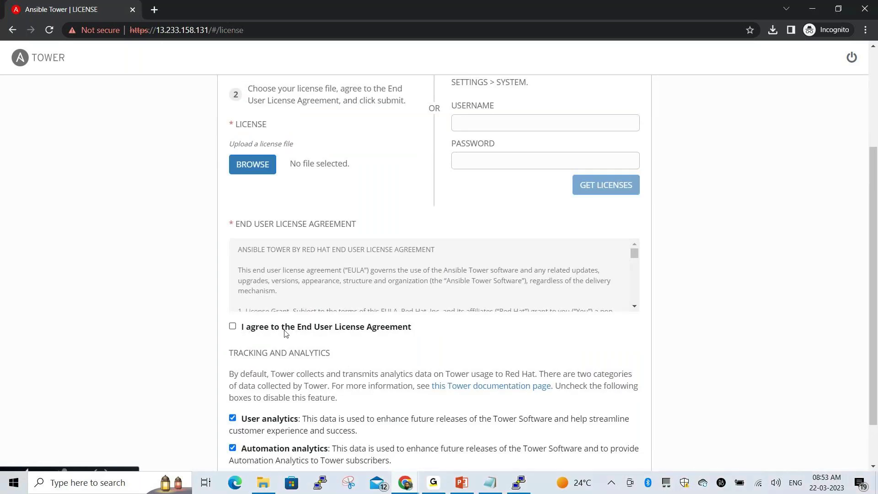
click(232, 327)
Try fetching licenses with username admin and the password, then dismiss the 401 error
scroll(387, 315, up, 3)
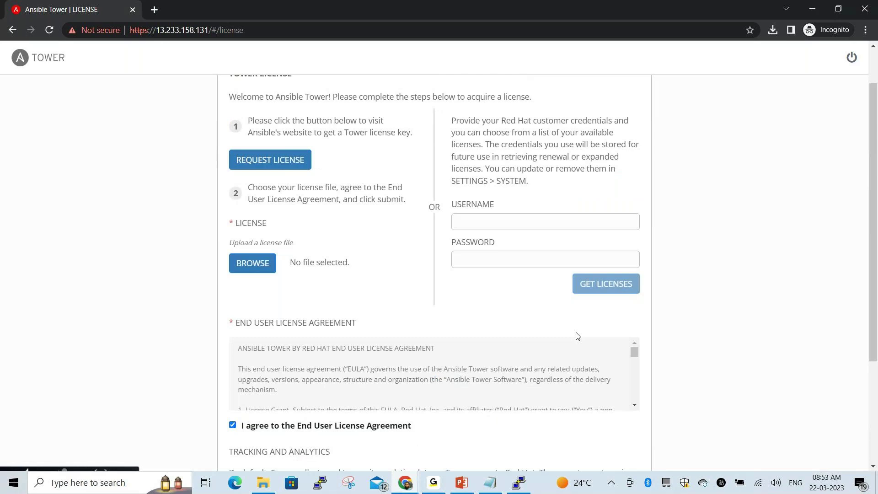
click(482, 233)
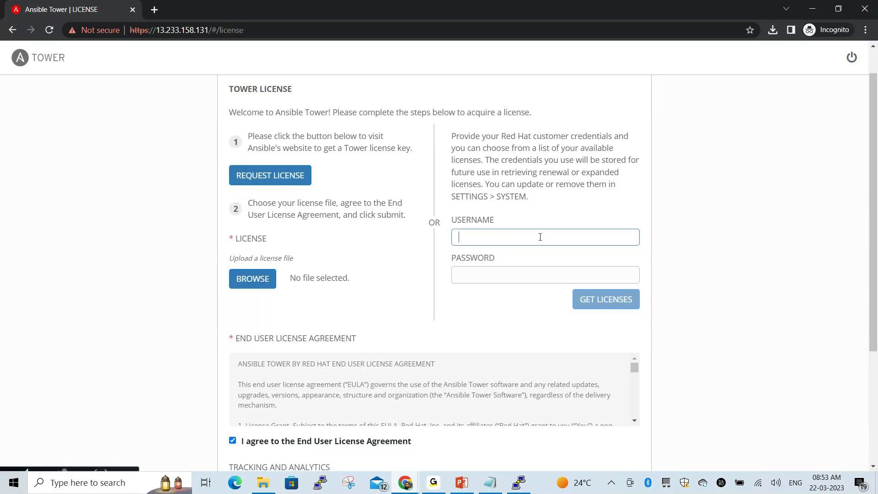
scroll(498, 185, down, 1)
text(ad)
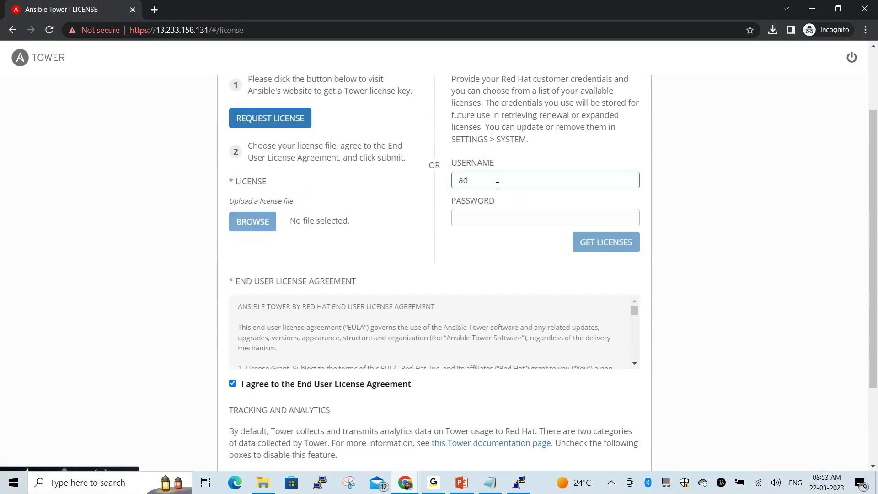
text(min)
click(466, 220)
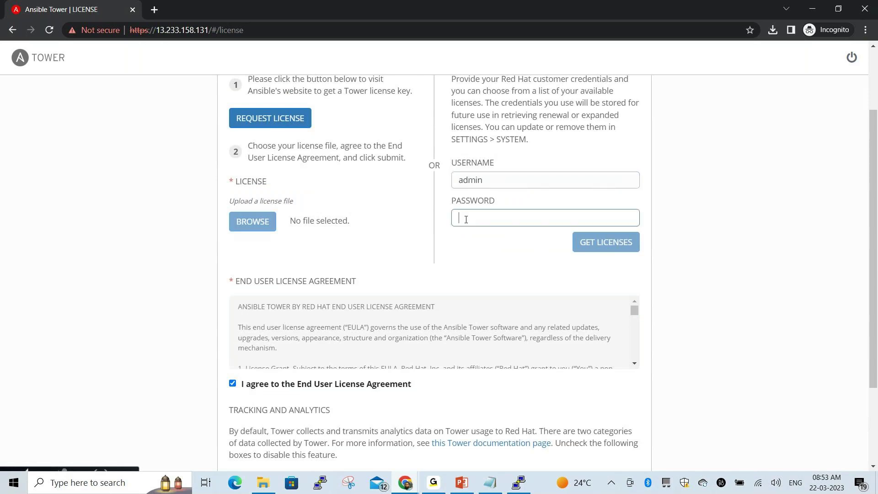
text(******)
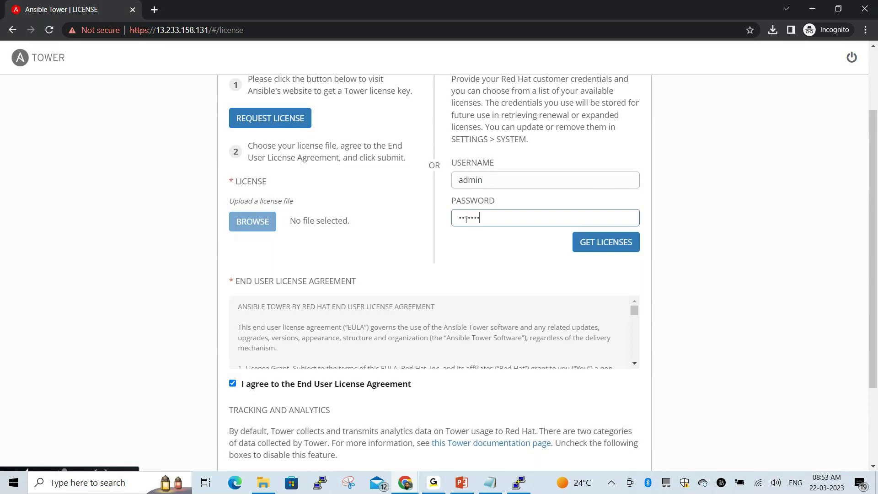
text(*****)
click(602, 246)
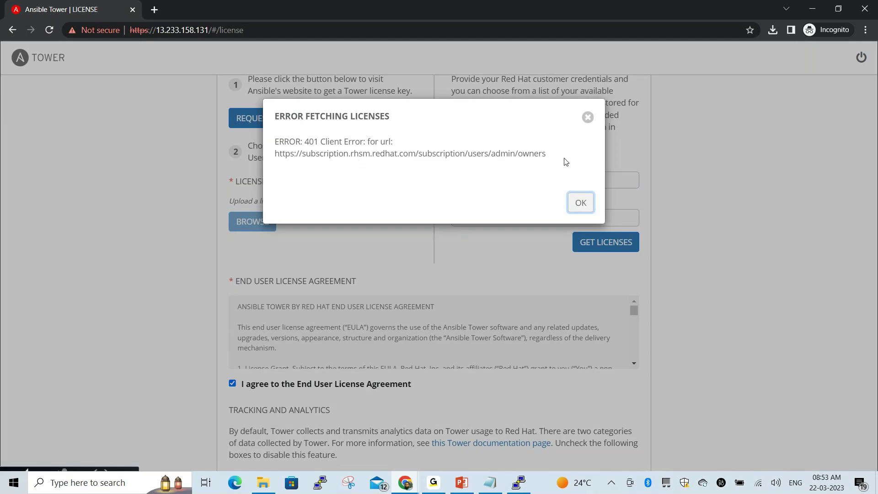
click(589, 123)
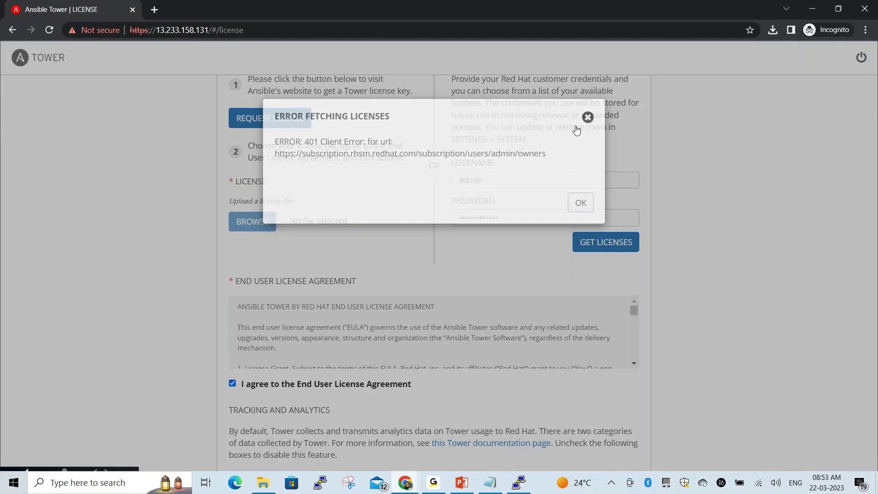
Close the cookie notice on the Ansible Automation Platform trial page
scroll(408, 258, up, 1)
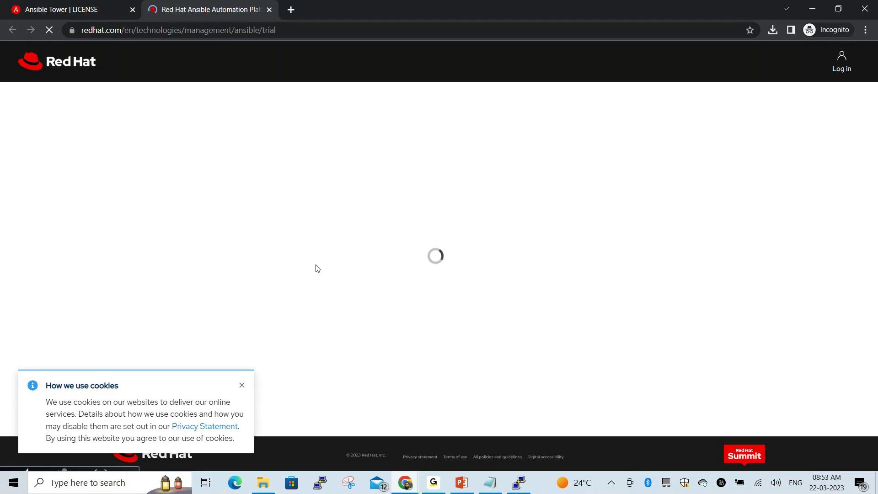
click(241, 387)
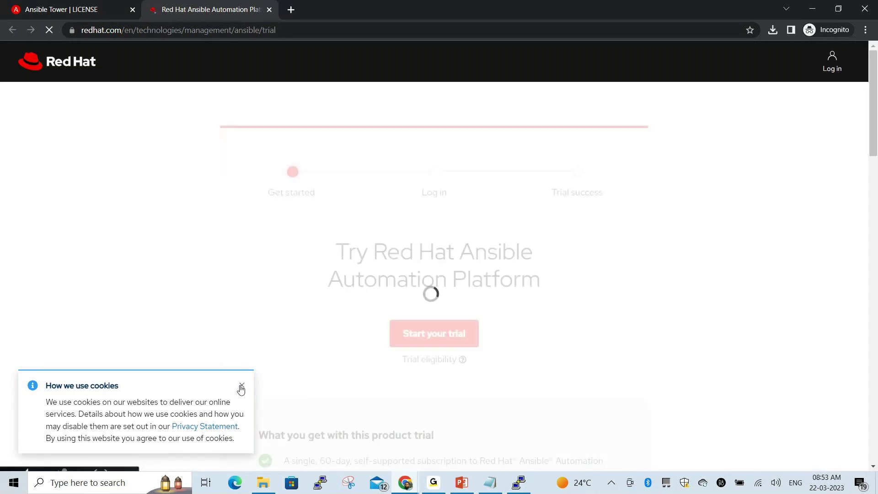
click(242, 388)
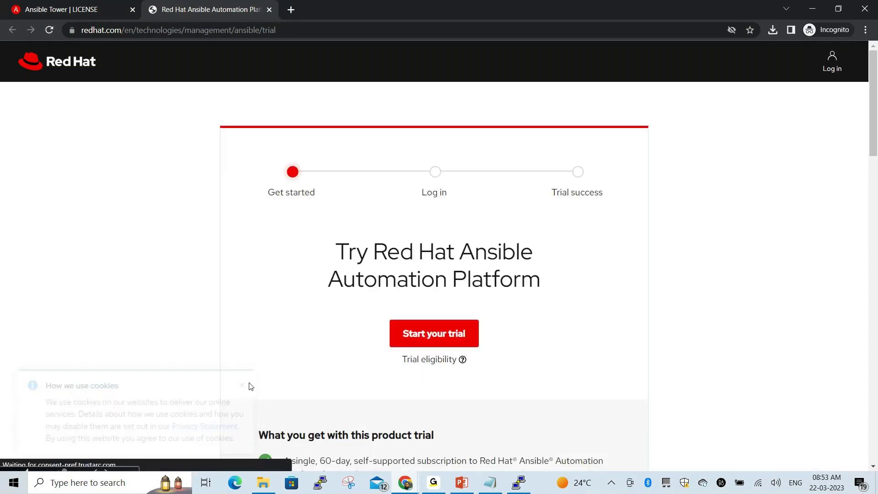
Expand the first FAQ item to read its answer
scroll(366, 362, down, 3)
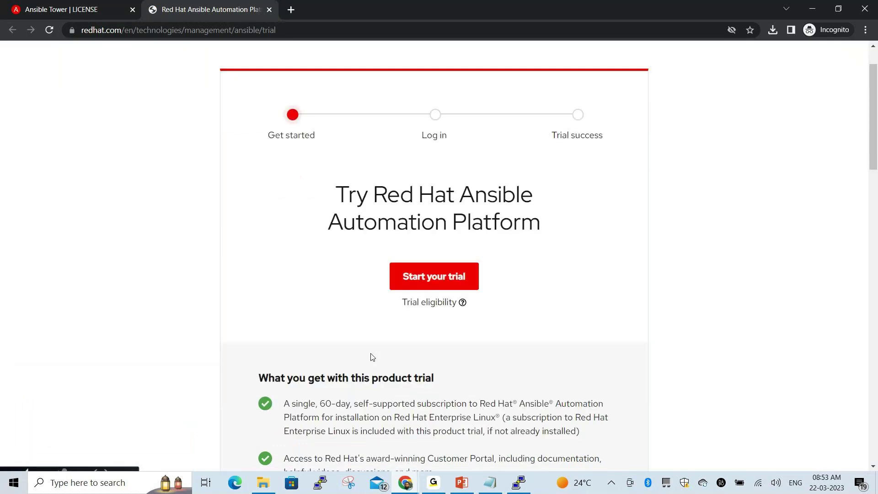
scroll(384, 342, down, 2)
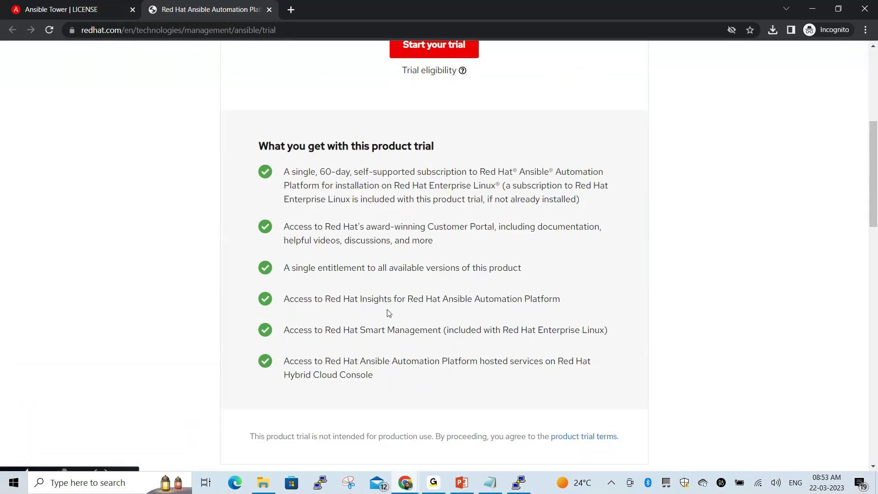
scroll(388, 314, down, 6)
scroll(392, 307, down, 2)
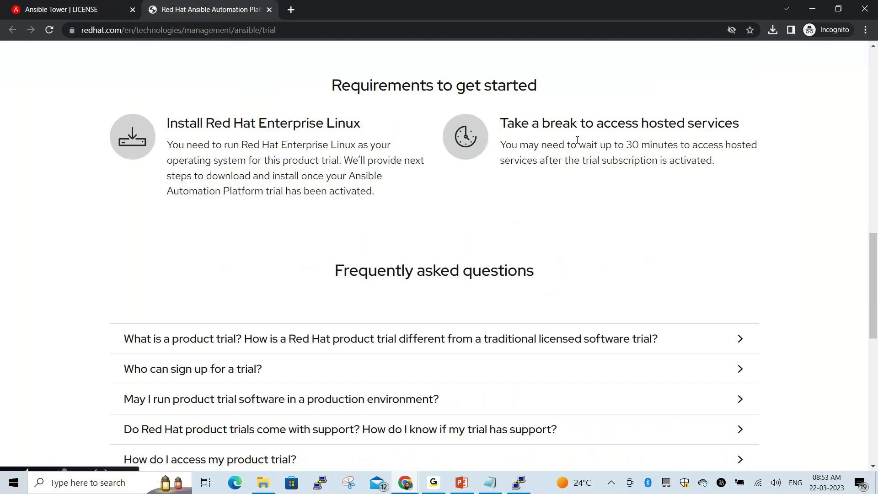
scroll(271, 183, down, 3)
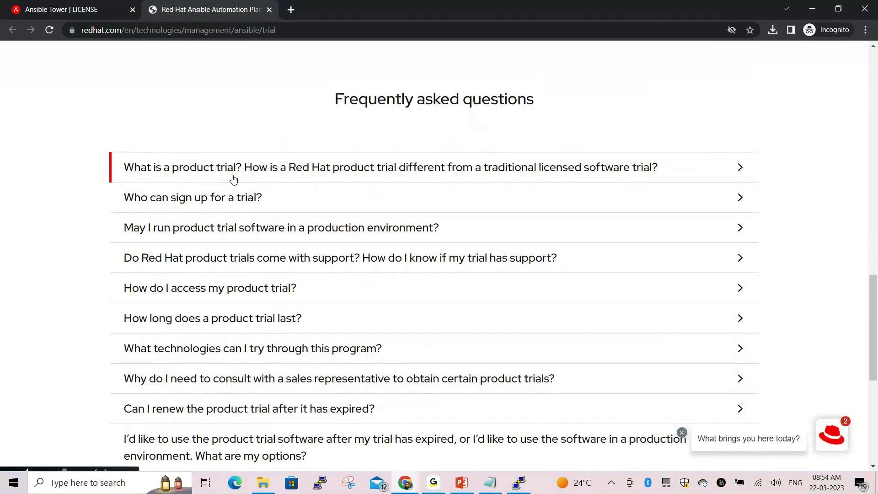
click(233, 179)
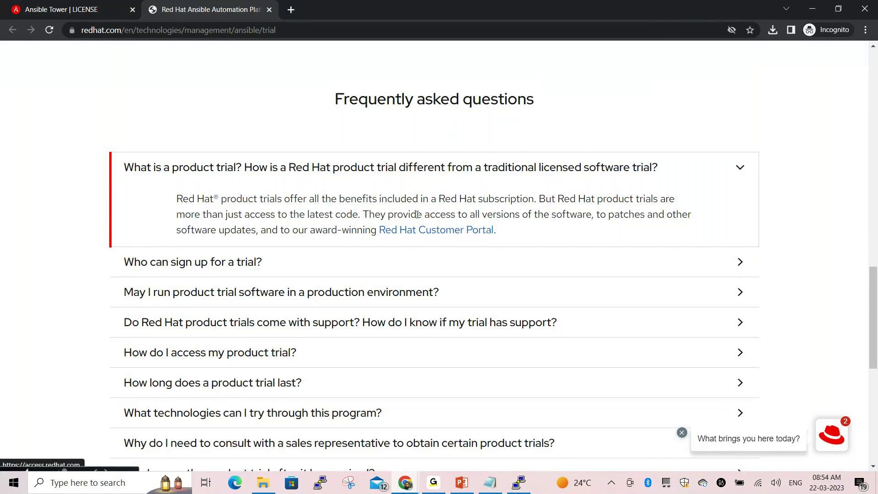
Scroll back up and start the Ansible Automation Platform trial
scroll(418, 215, up, 18)
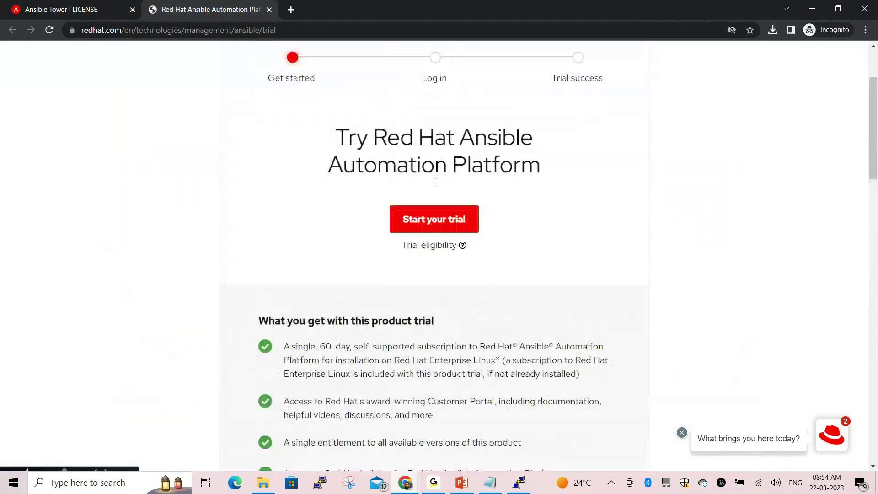
scroll(439, 212, down, 14)
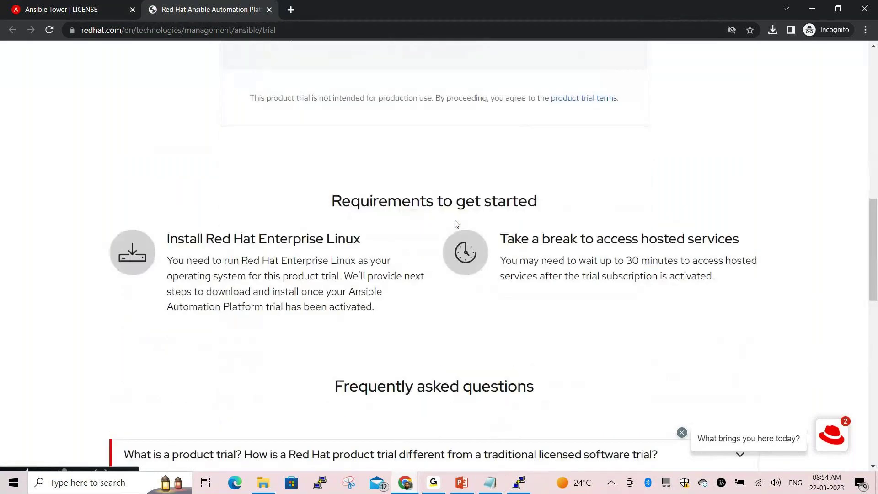
scroll(457, 224, down, 5)
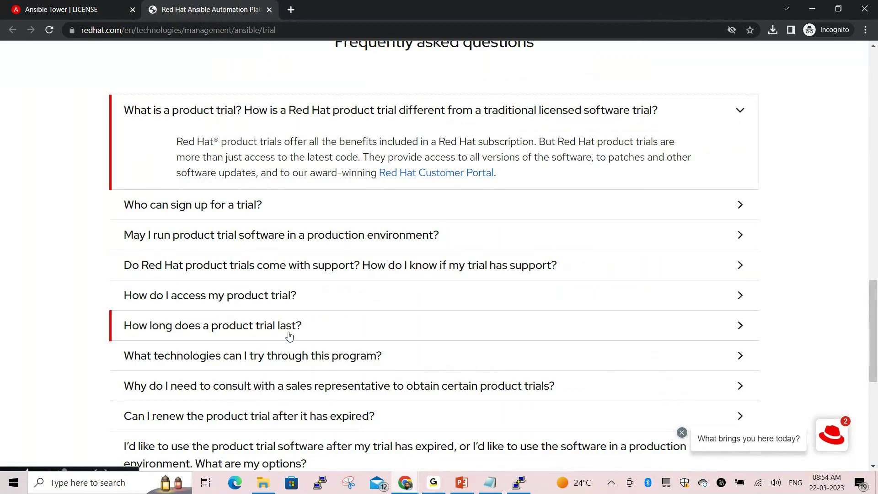
scroll(280, 316, down, 1)
scroll(653, 276, down, 3)
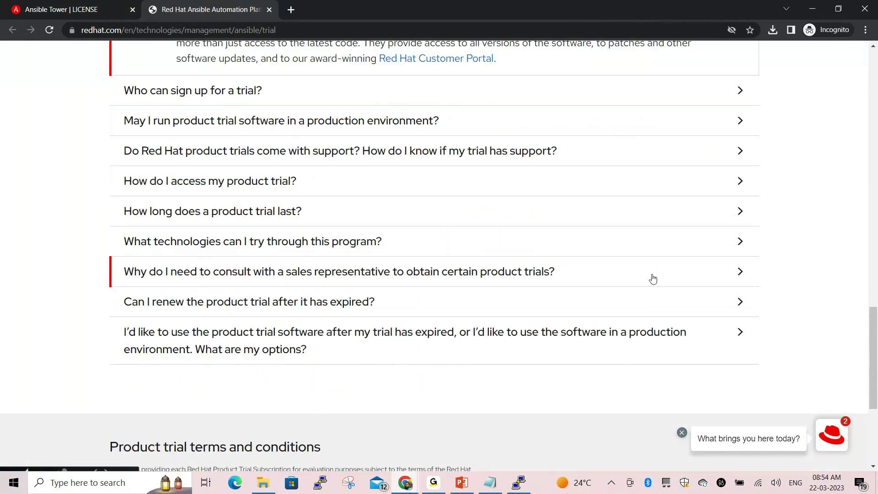
scroll(652, 276, up, 10)
scroll(628, 241, up, 3)
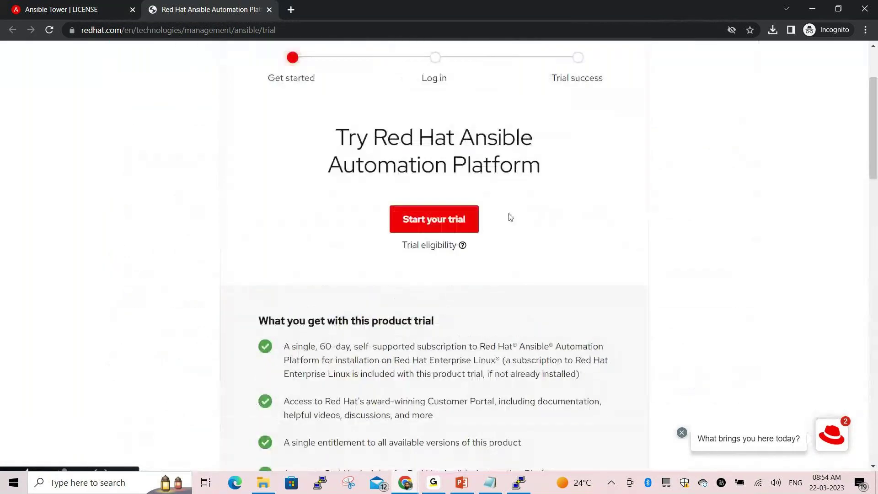
click(441, 223)
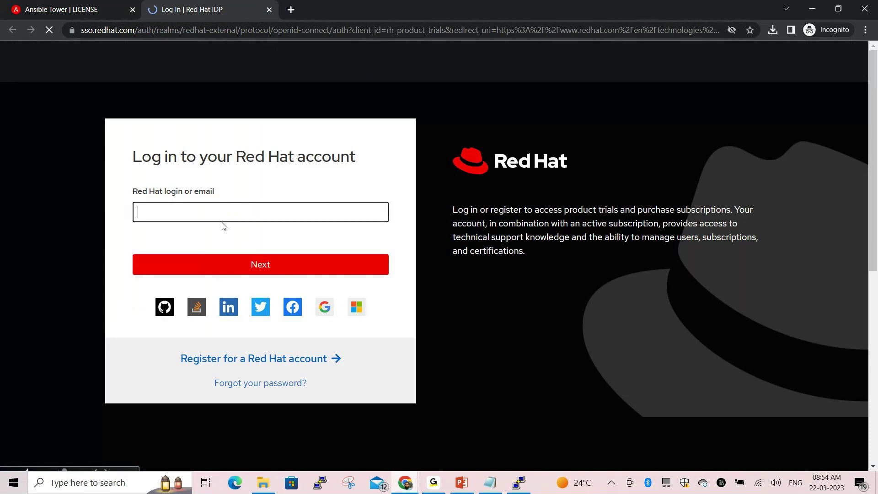
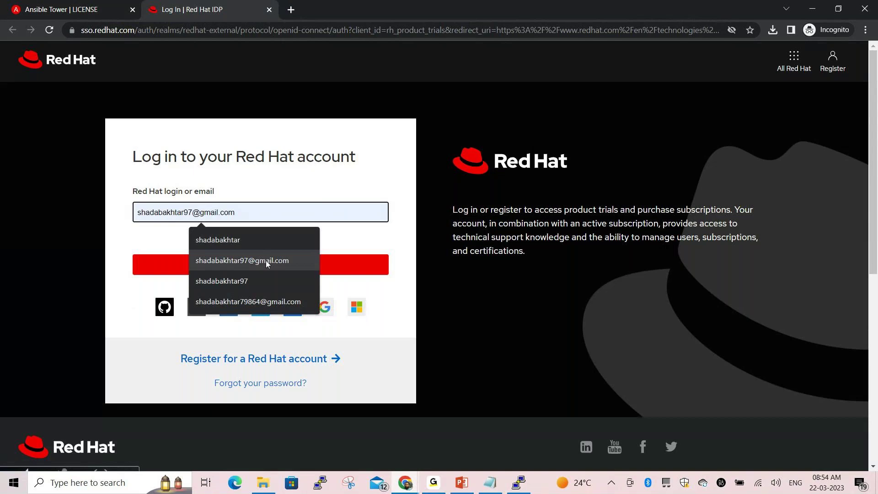
Log in to the Red Hat account with the saved e-mail and its password
click(267, 261)
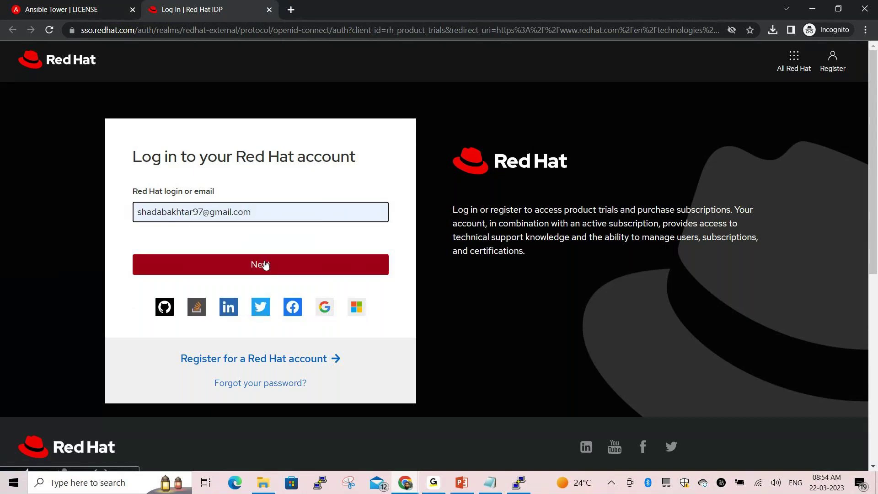
drag(251, 218, 132, 213)
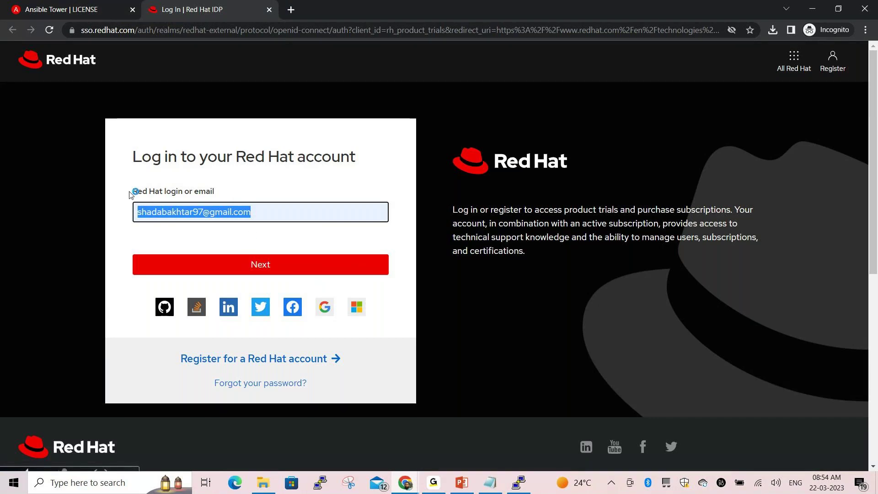
key(Return)
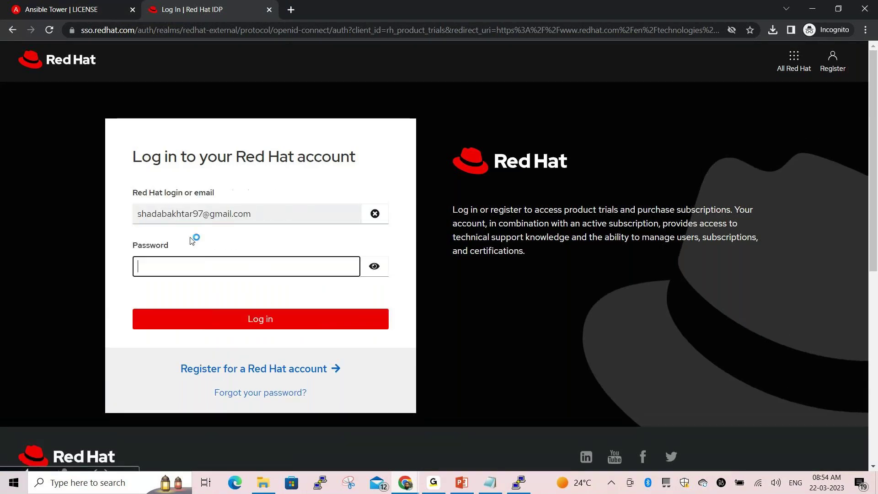
text(••••••••••)
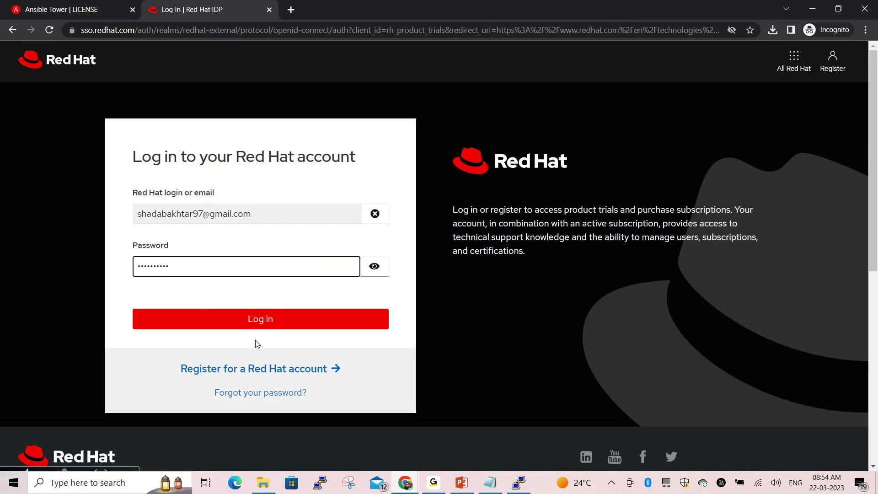
click(264, 326)
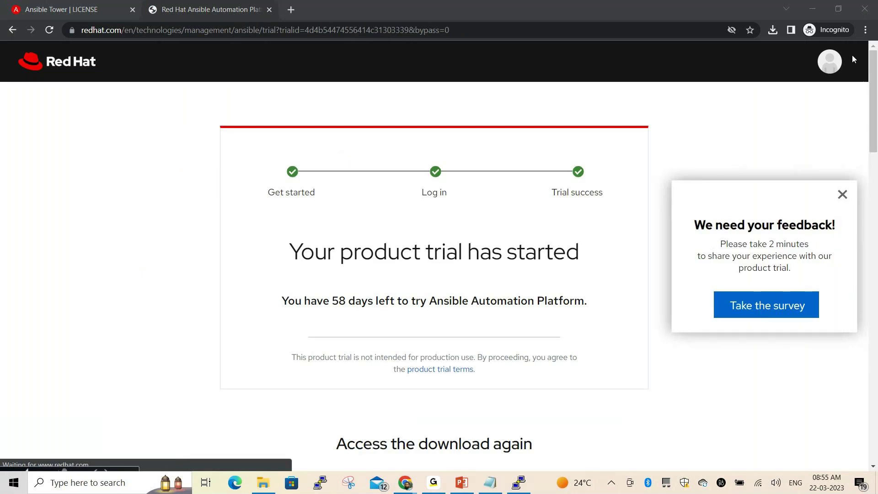
Dismiss the account menu and survey popup, open the product trial terms in a new tab, and return
click(835, 66)
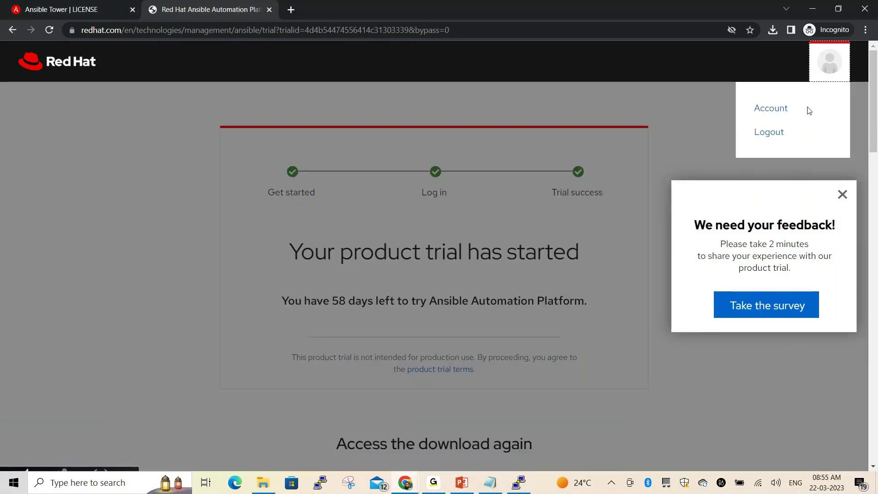
click(842, 195)
click(841, 196)
scroll(579, 203, down, 5)
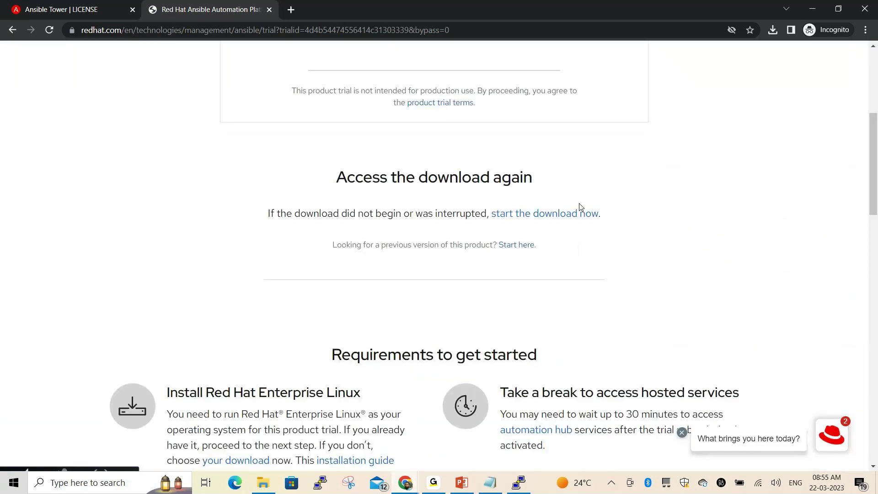
scroll(579, 208, up, 4)
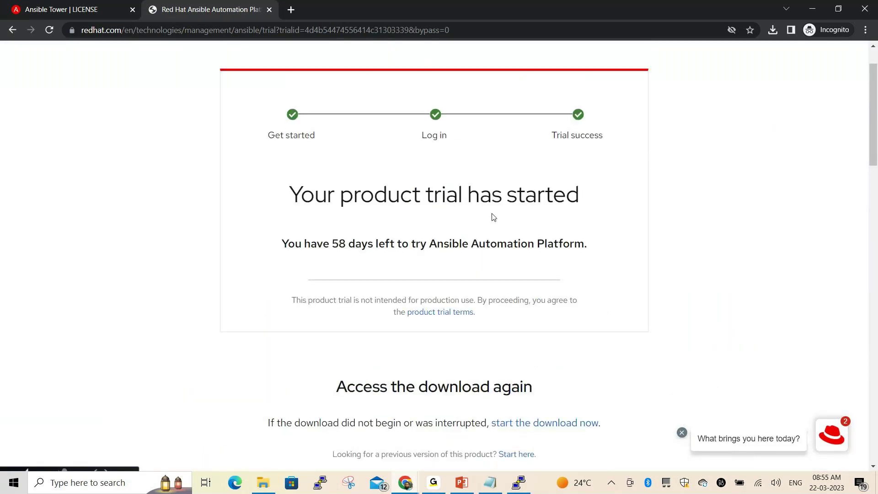
click(429, 315)
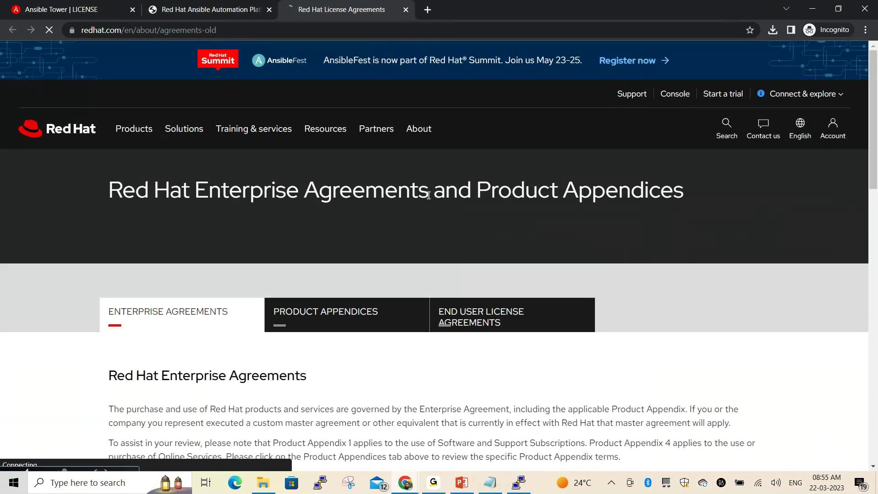
click(211, 9)
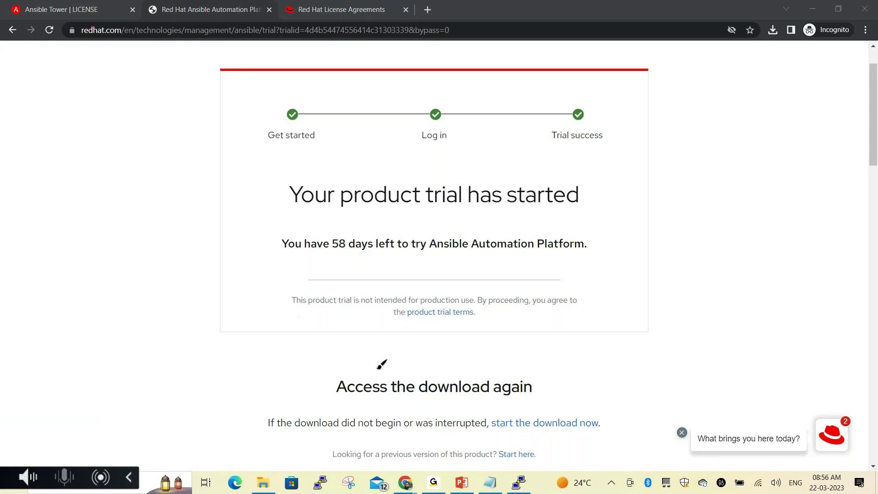
Switch to the Red Hat License Agreements tab and browse the country lists
mouse_move(400, 296)
mouse_down()
mouse_move(398, 323)
mouse_move(419, 326)
mouse_move(481, 325)
mouse_move(494, 302)
mouse_move(413, 295)
mouse_up()
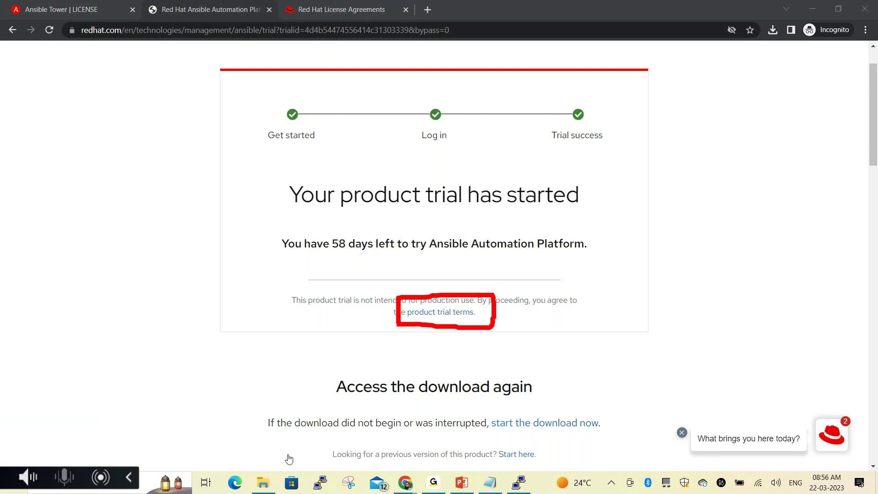
key(Escape)
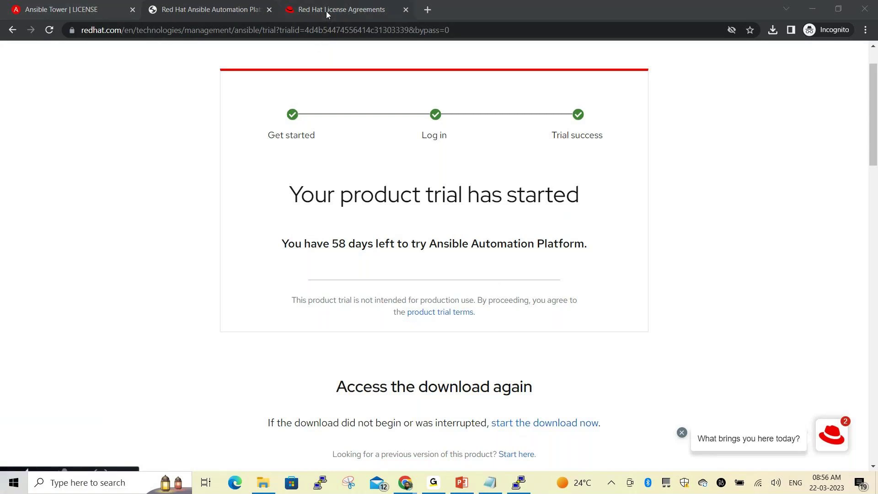
click(325, 11)
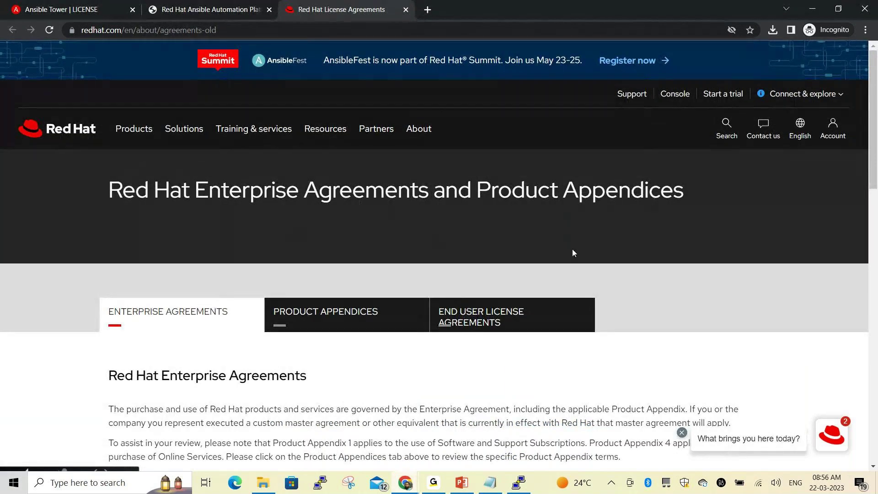
scroll(607, 238, down, 5)
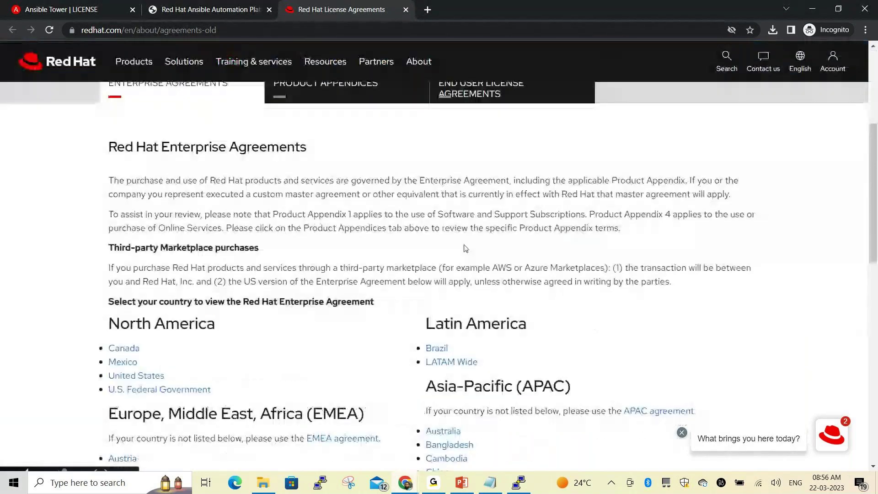
scroll(465, 242, down, 5)
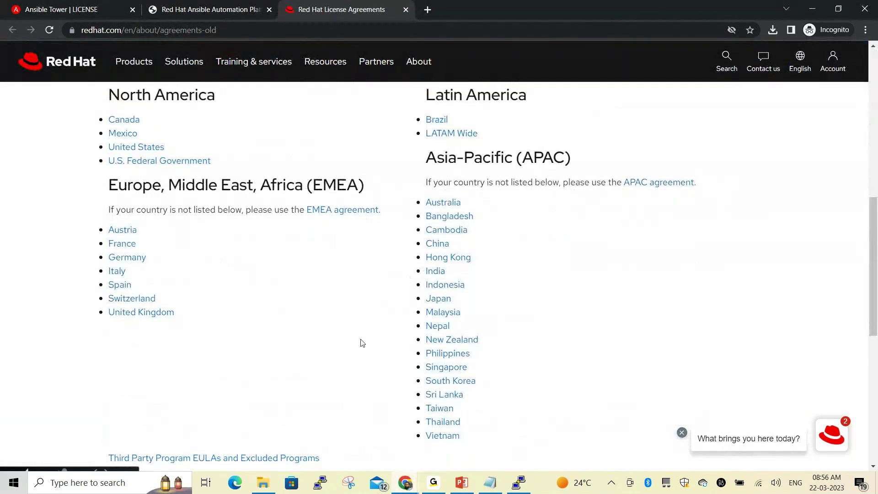
scroll(362, 338, down, 3)
scroll(430, 350, up, 1)
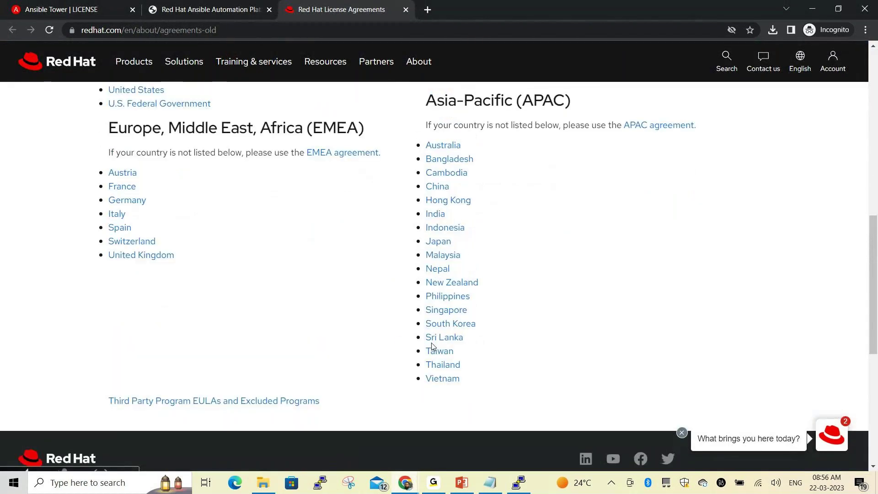
scroll(310, 242, up, 4)
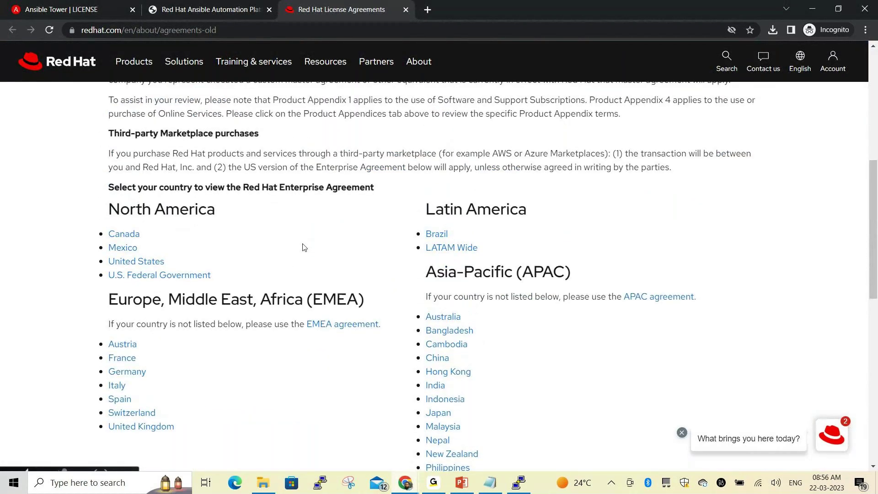
scroll(304, 248, up, 5)
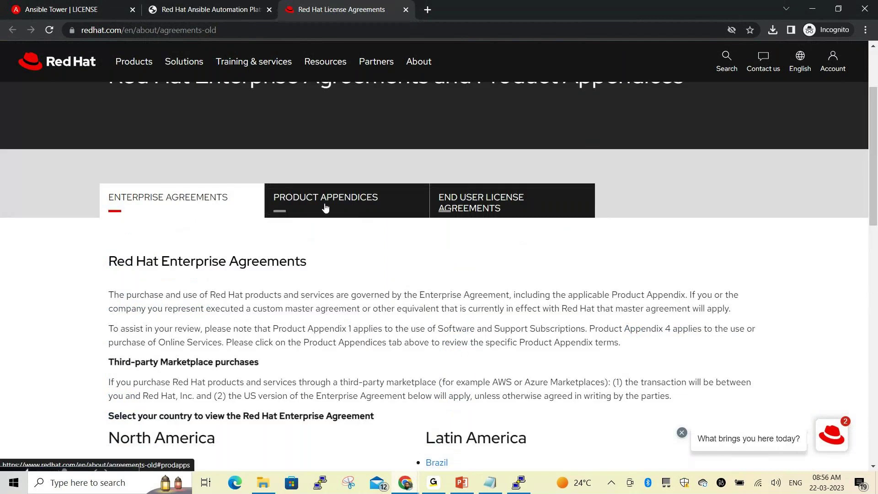
Show the End User License Agreements section and scroll through it
click(475, 207)
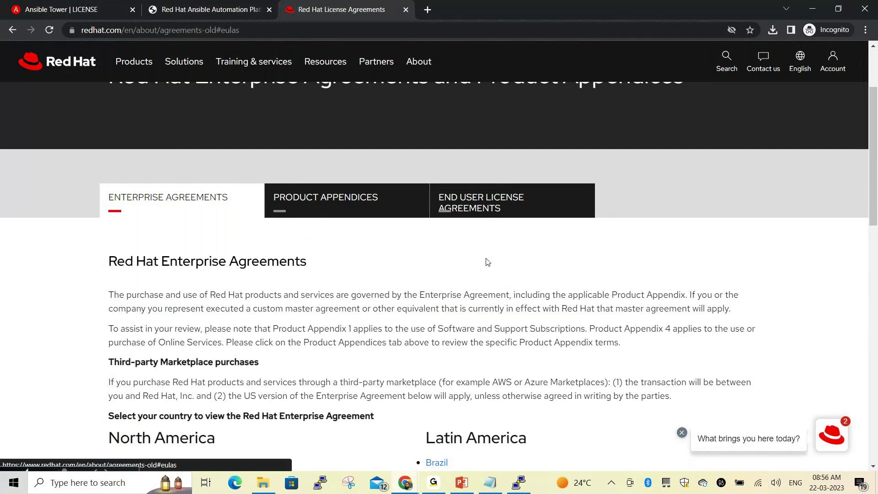
scroll(399, 280, down, 3)
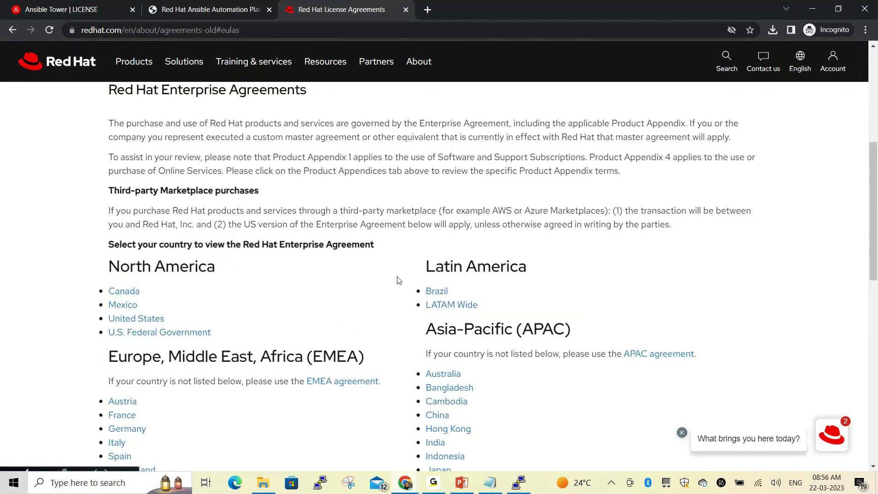
scroll(398, 280, down, 1)
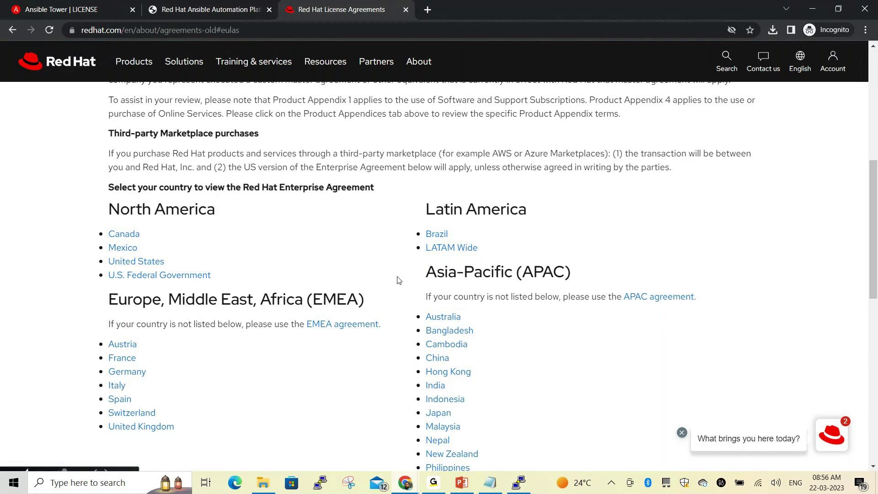
Open the Asia-Pacific Red Hat Enterprise Agreement PDF from the agreements list
scroll(399, 280, down, 1)
scroll(380, 314, down, 1)
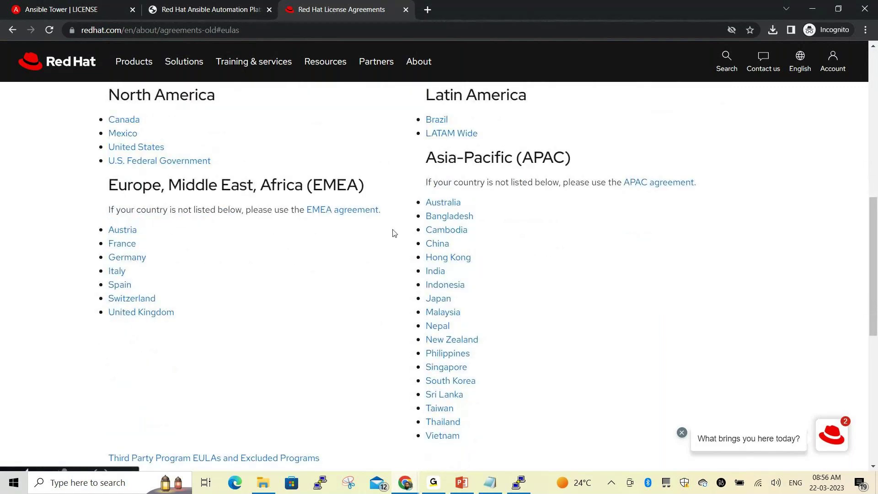
scroll(593, 225, down, 1)
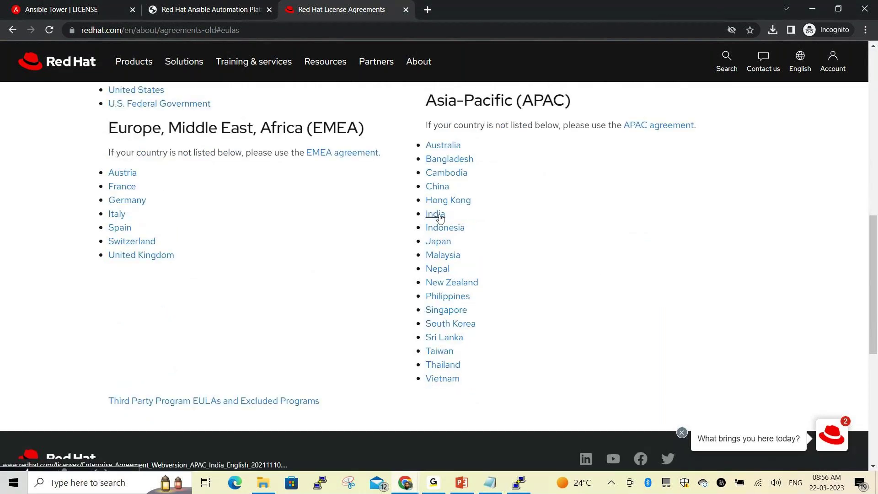
click(652, 128)
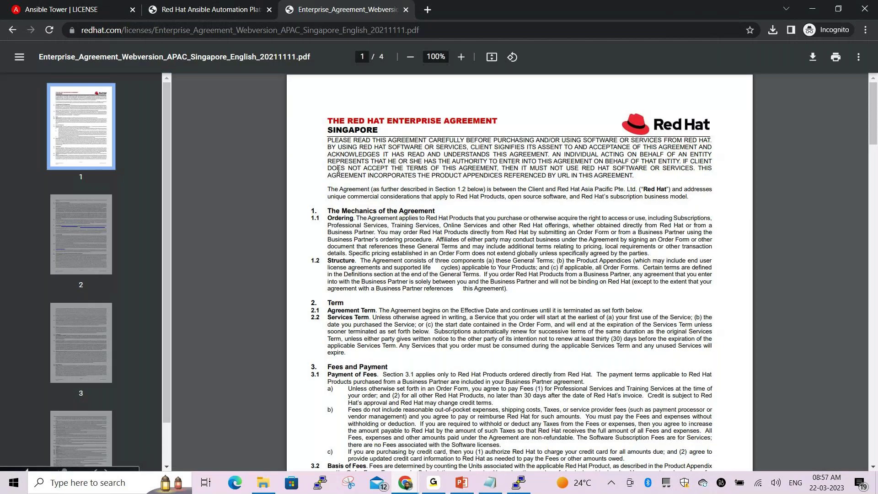
Read through the Singapore agreement's pages, then return to the trial-started page
scroll(103, 342, down, 1)
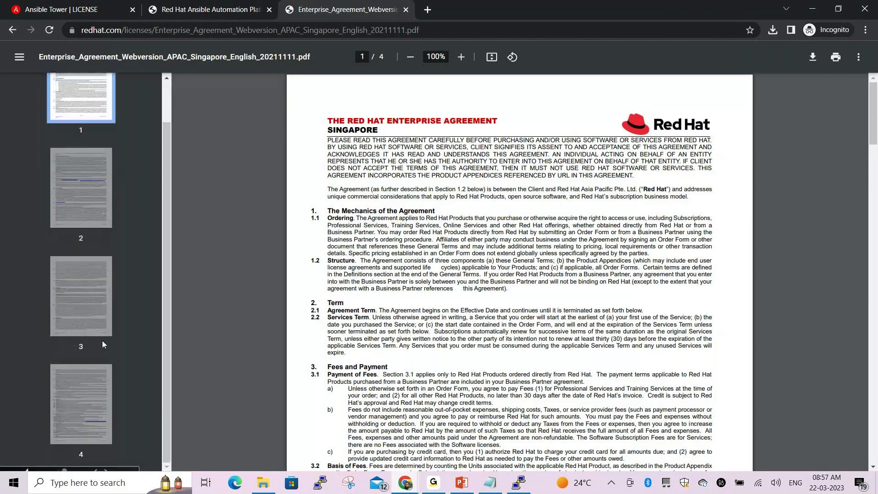
scroll(476, 303, down, 3)
scroll(477, 302, down, 1)
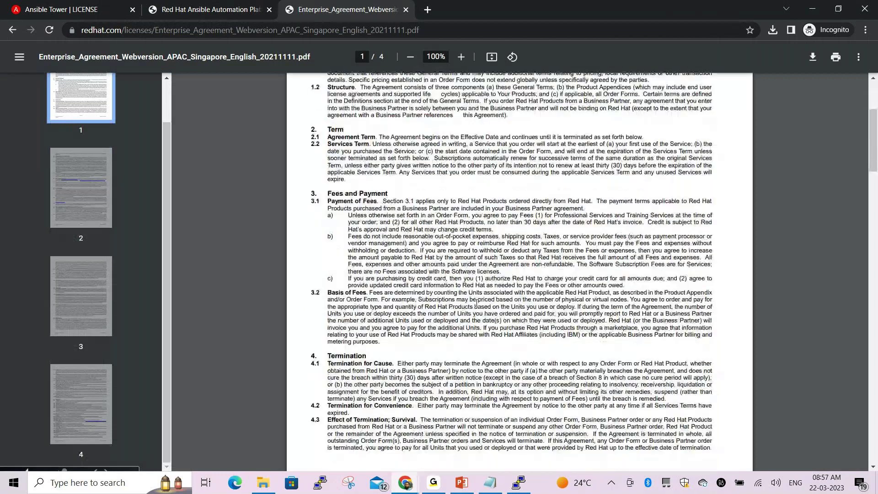
scroll(476, 303, down, 8)
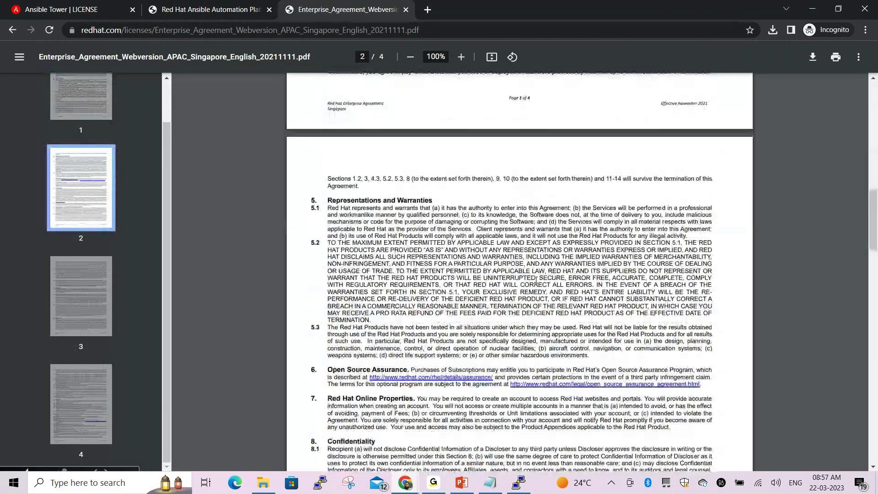
scroll(536, 280, down, 3)
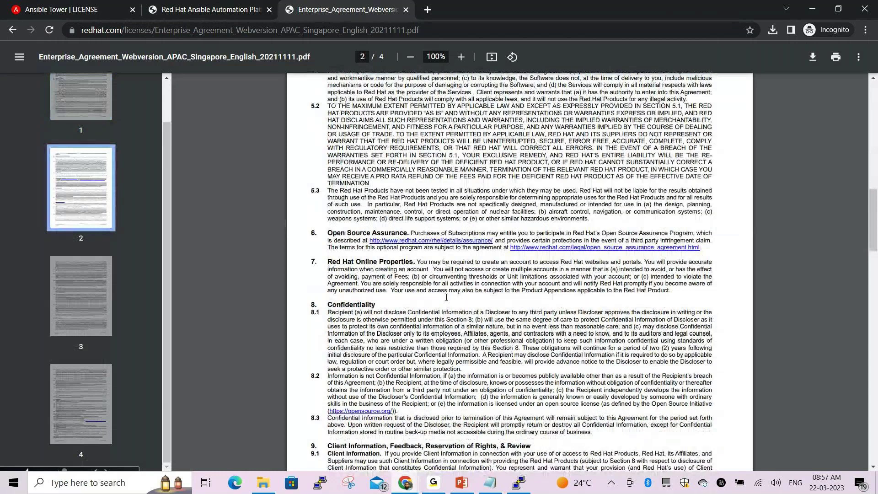
scroll(440, 253, down, 3)
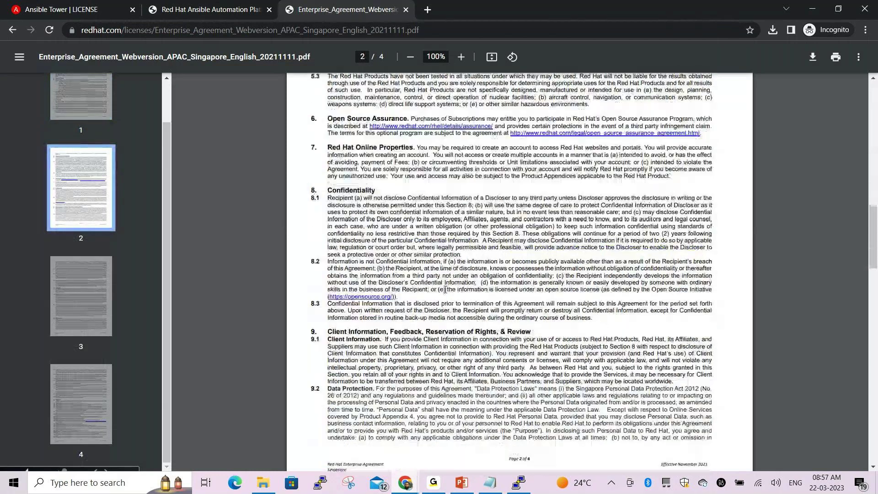
scroll(445, 289, down, 5)
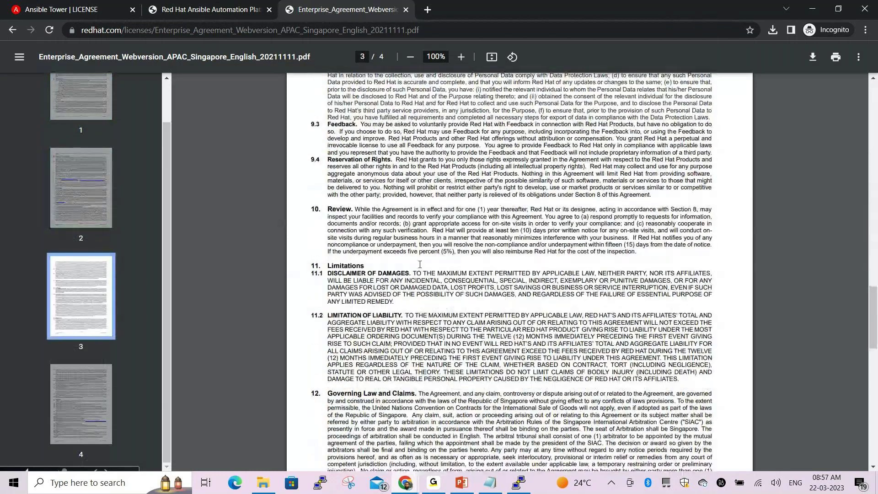
scroll(420, 264, down, 3)
key(ctrl+shift+Tab)
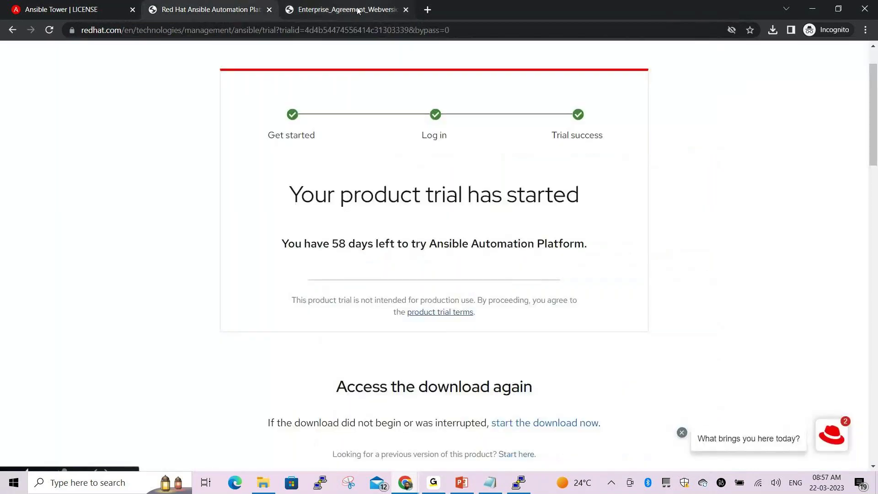
Return to the License Agreements page and briefly view the Red Hat account panel
click(358, 10)
key(alt+Left)
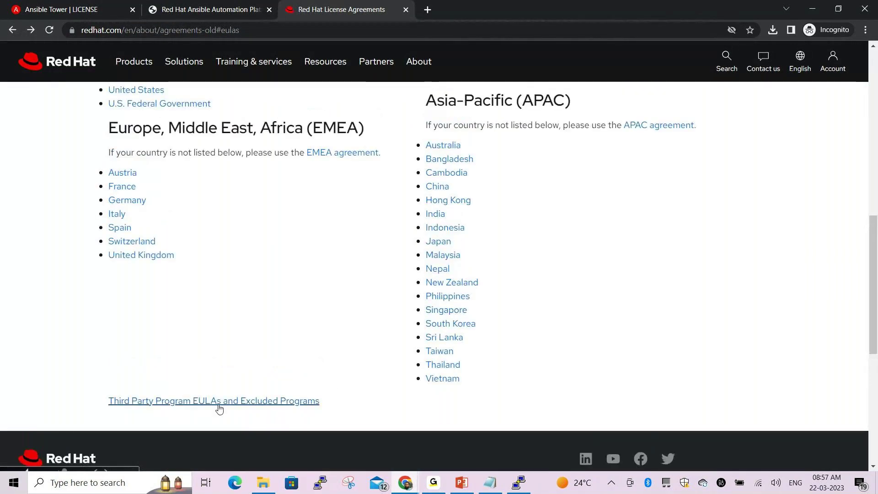
scroll(392, 314, up, 3)
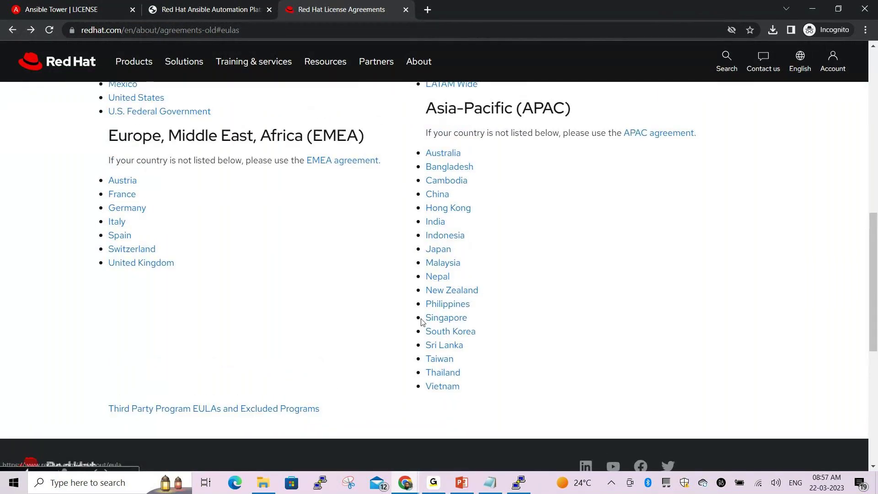
scroll(546, 252, up, 3)
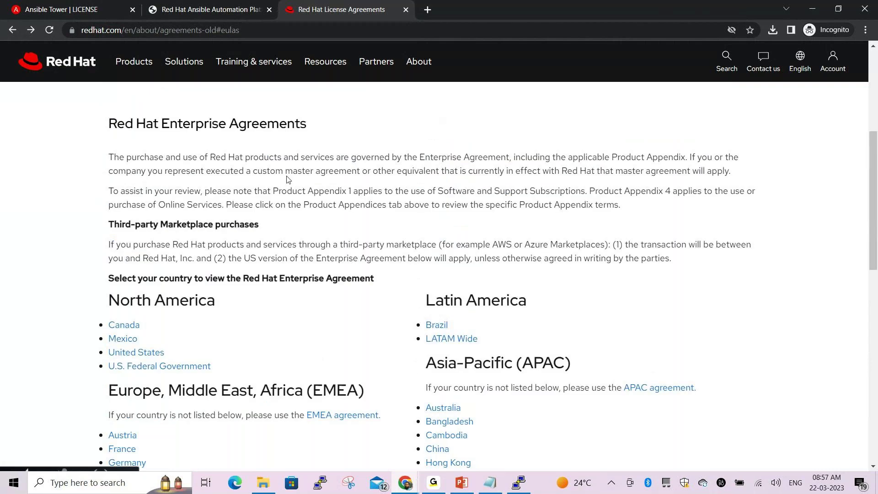
scroll(462, 212, up, 1)
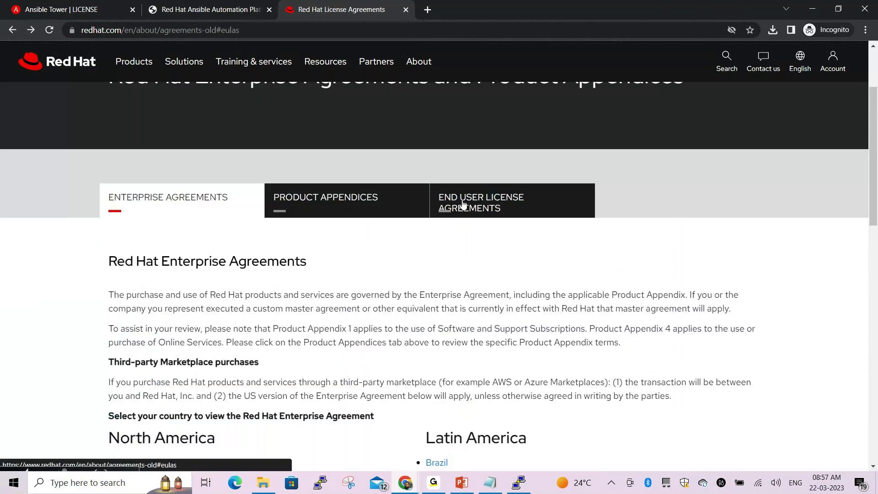
scroll(556, 234, up, 2)
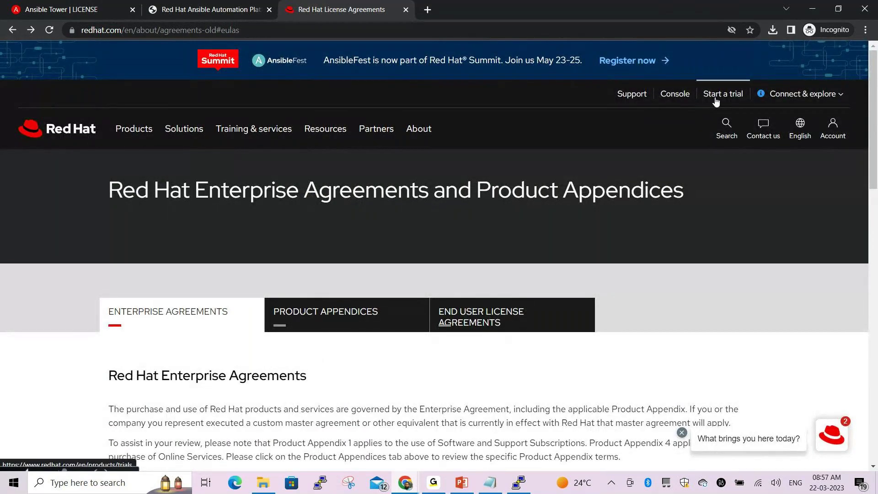
click(834, 133)
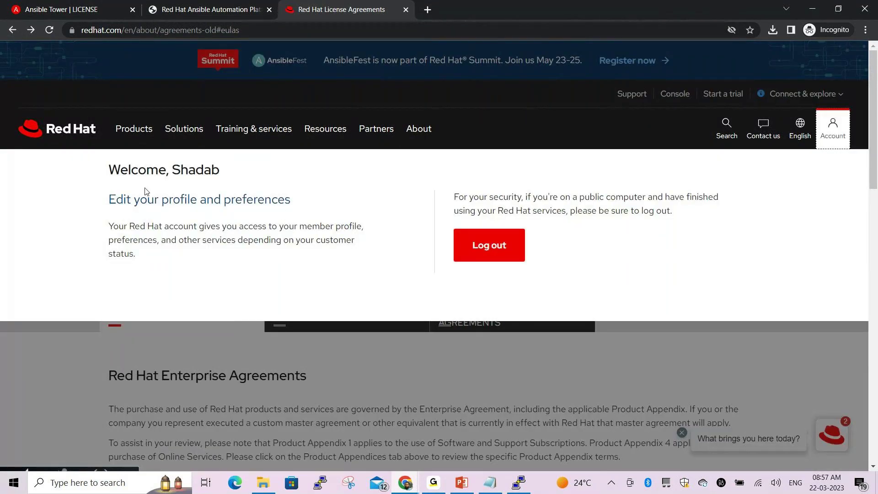
click(48, 350)
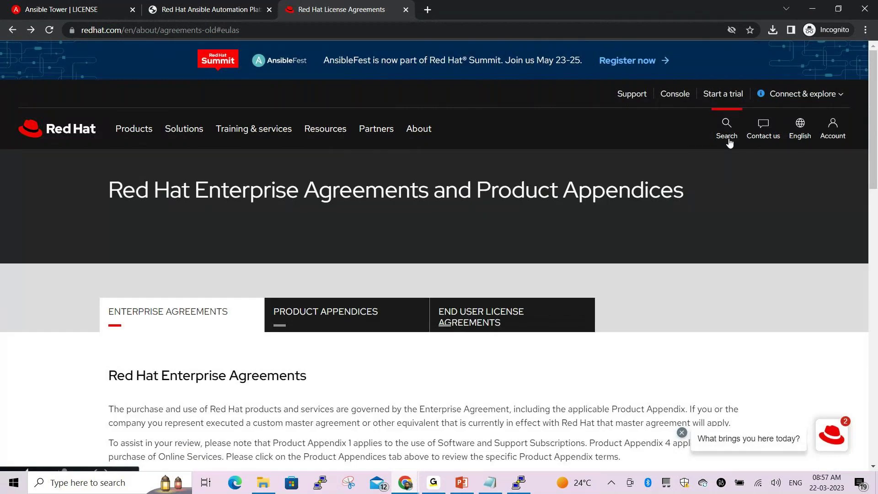
Show the Product Appendices agreements, then reopen the account panel to confirm the signed-in account
scroll(770, 227, down, 2)
scroll(770, 229, down, 1)
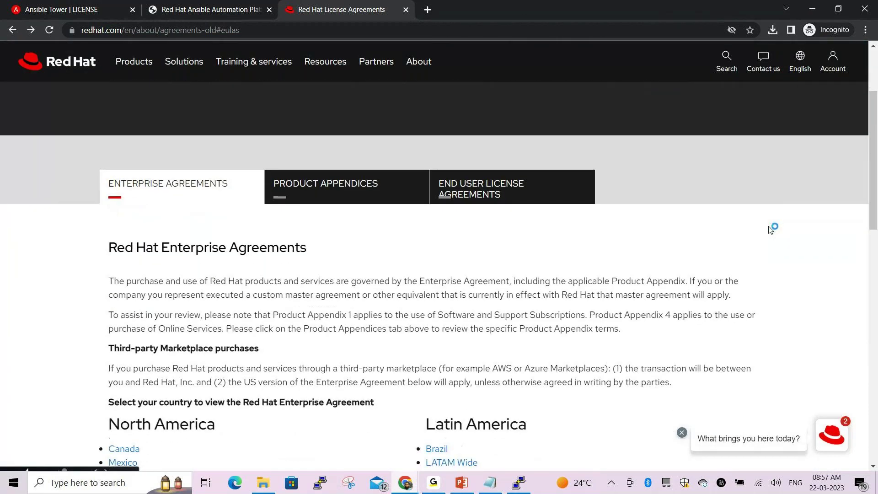
scroll(770, 229, down, 2)
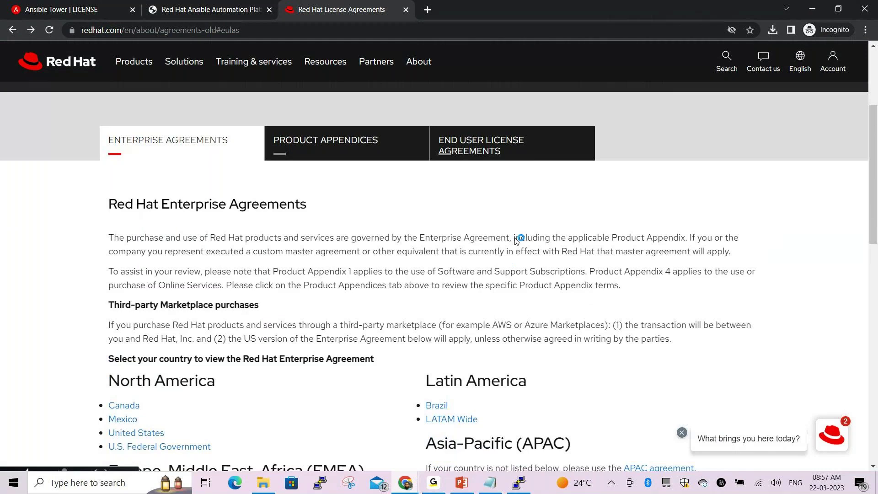
click(366, 142)
scroll(795, 146, up, 3)
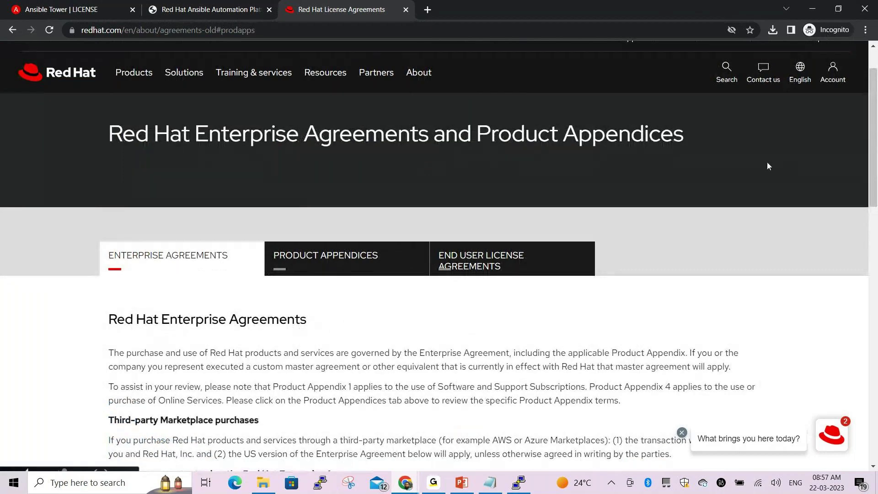
scroll(767, 166, up, 1)
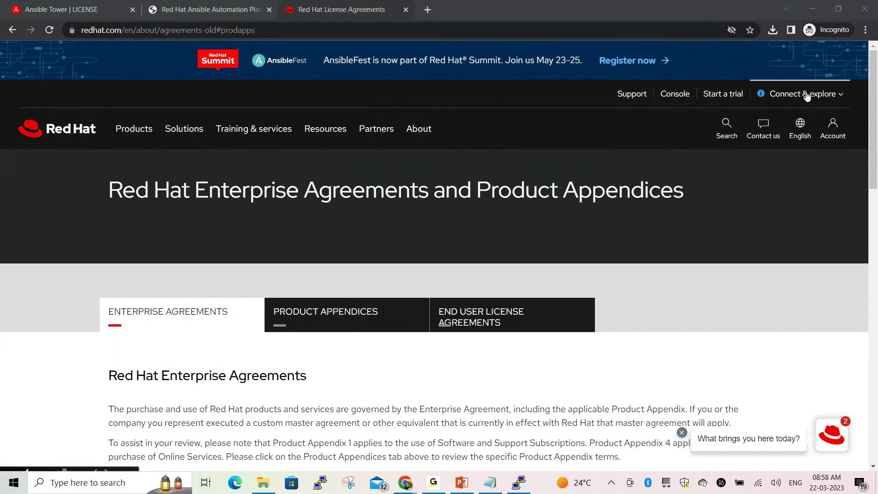
click(832, 133)
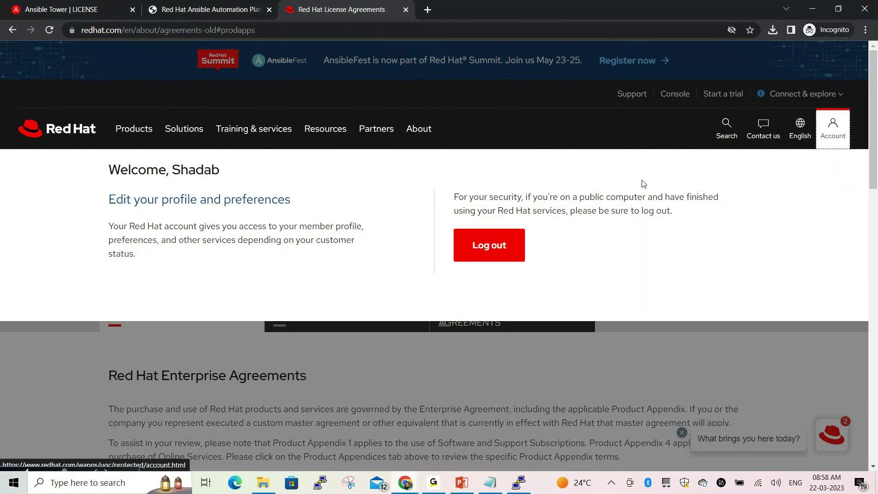
Close the account panel and request a Tower license from Ansible Tower's LICENSE page
click(729, 353)
click(68, 9)
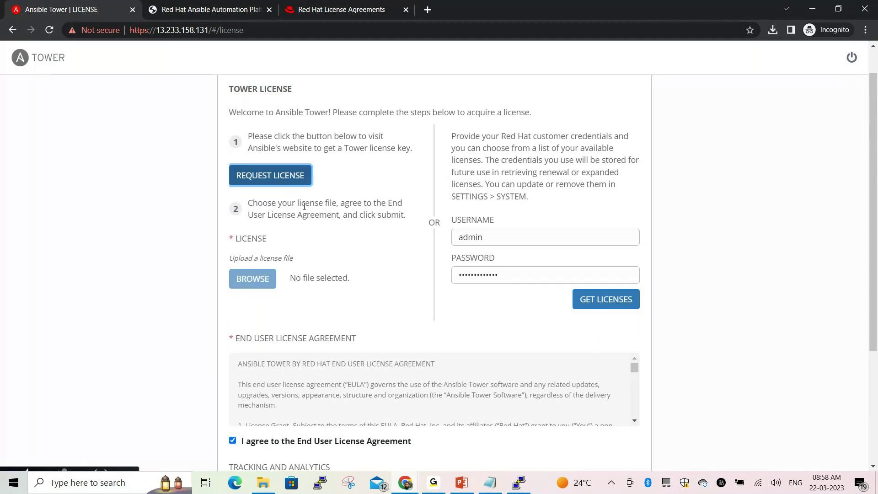
drag(253, 136, 415, 156)
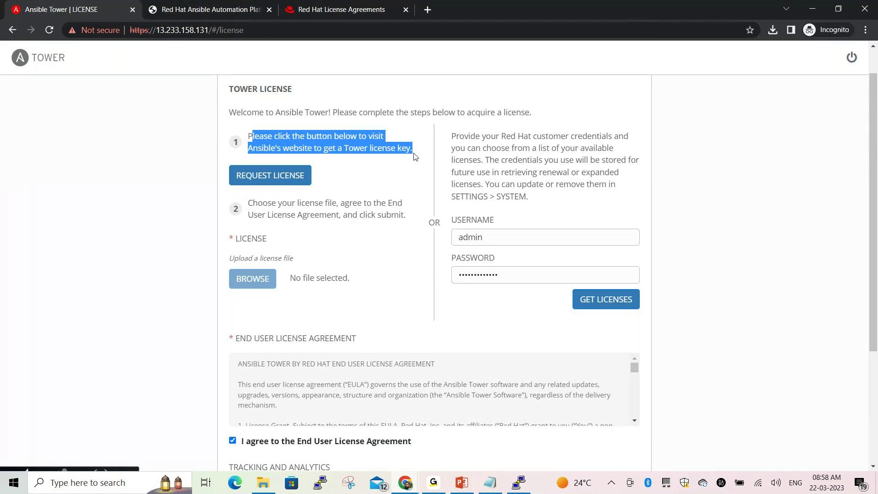
click(351, 168)
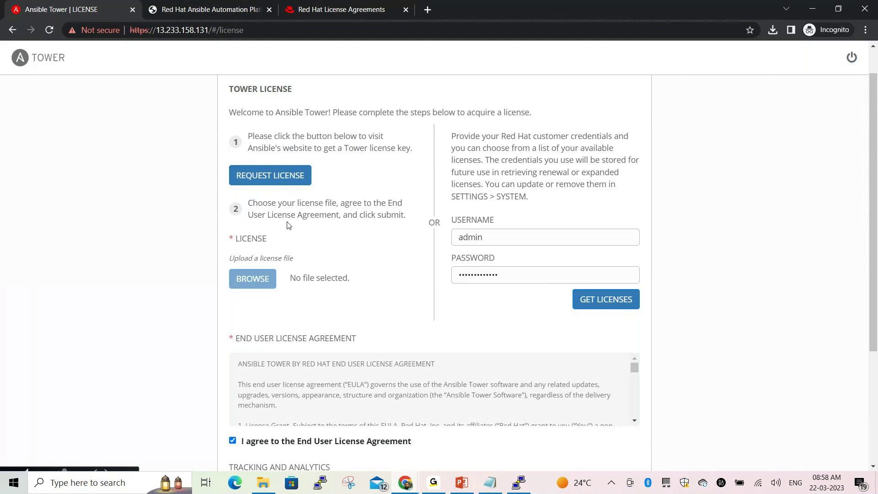
click(274, 177)
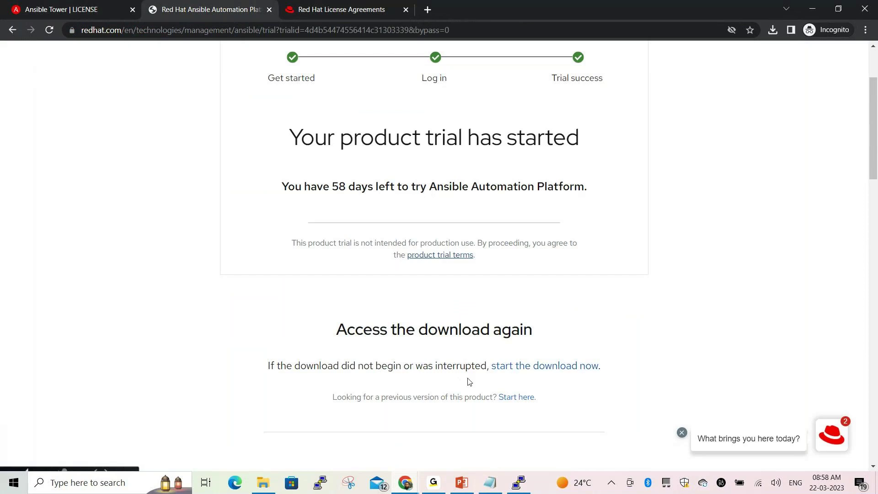
Review the Next steps section of the Ansible trial-started page
scroll(482, 316, down, 5)
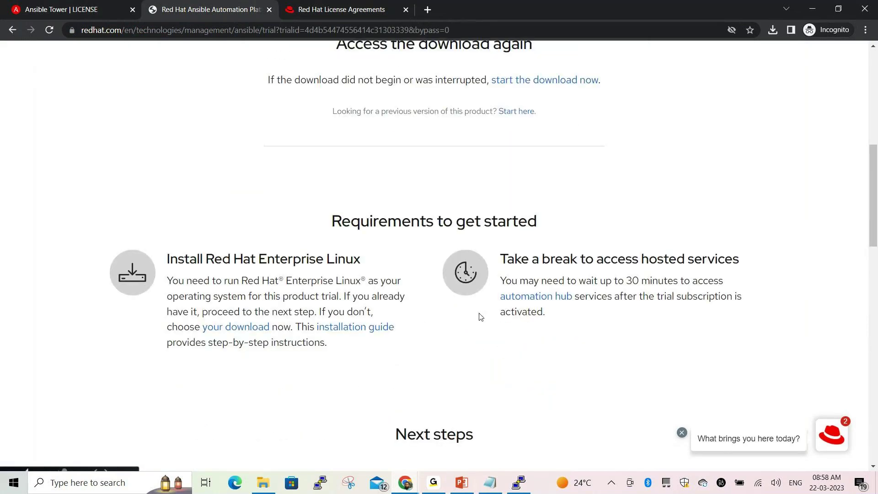
scroll(443, 346, down, 5)
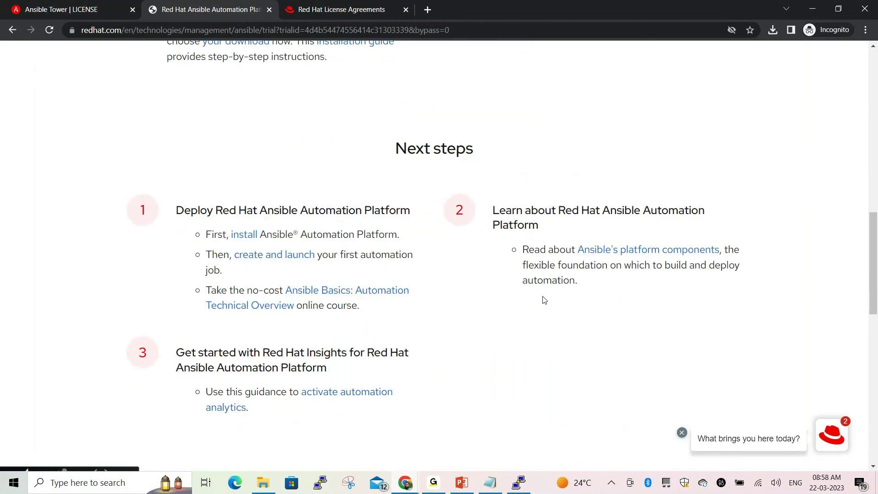
scroll(544, 300, down, 1)
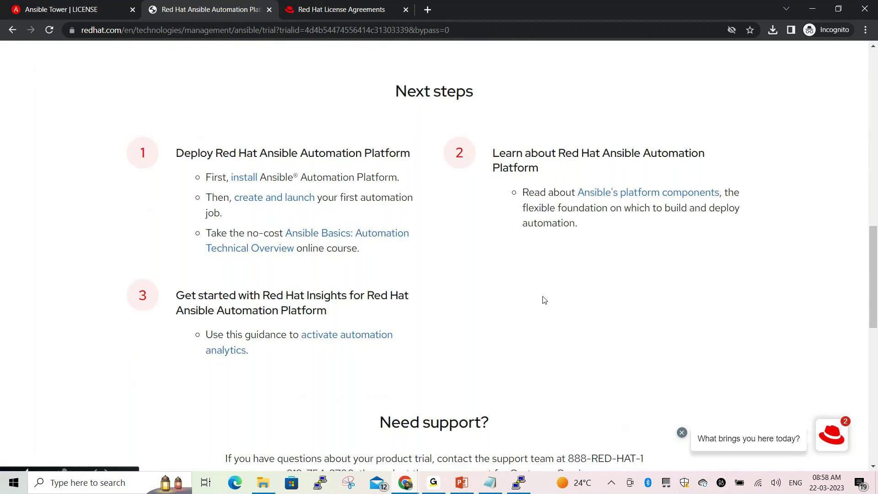
scroll(544, 300, up, 1)
scroll(544, 299, up, 5)
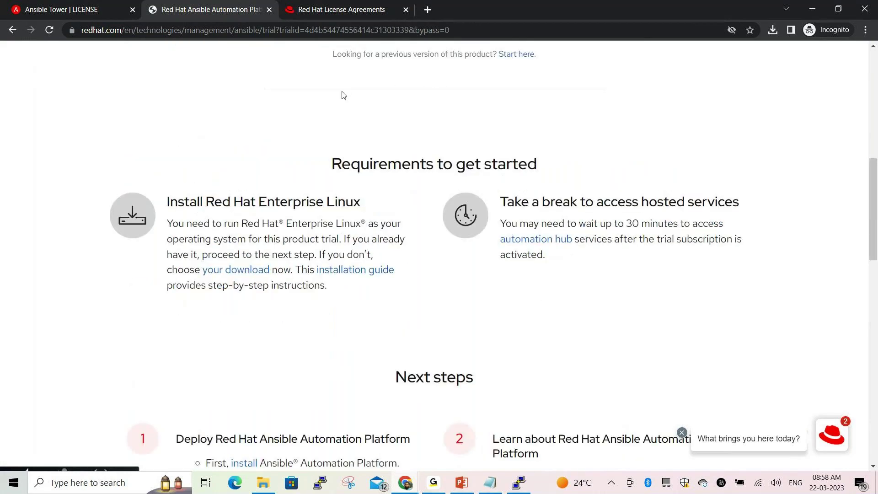
On the License Agreements page, open the Asia-Pacific Enterprise Agreement for India
click(342, 9)
scroll(557, 231, down, 5)
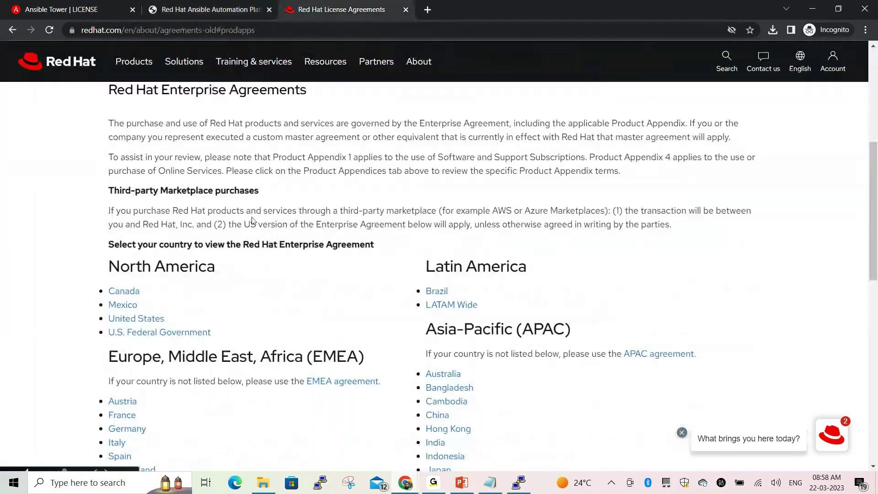
scroll(276, 198, up, 2)
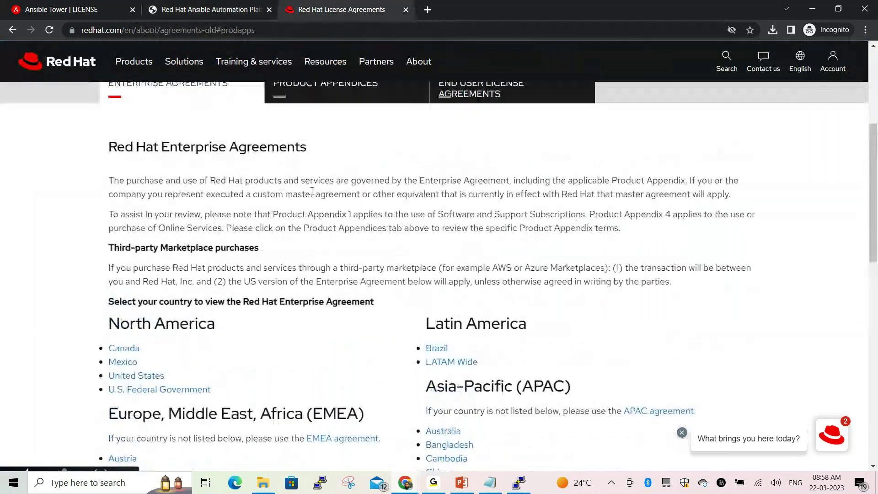
scroll(414, 229, down, 1)
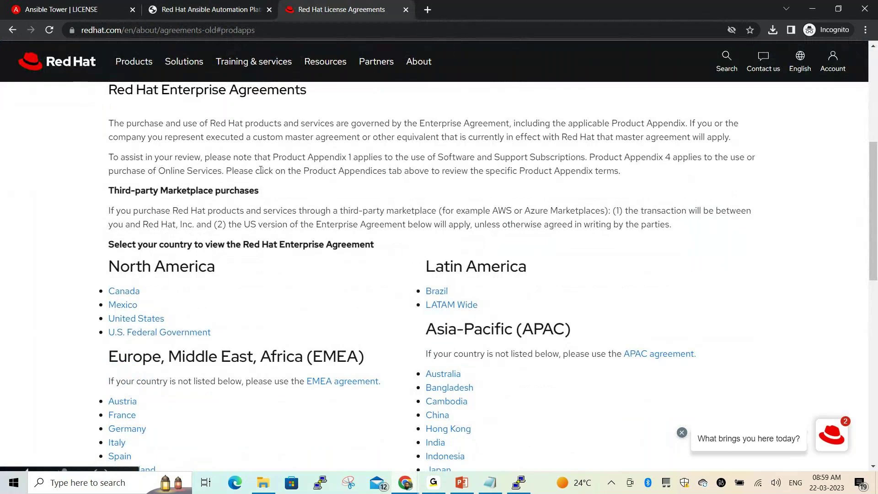
scroll(242, 149, down, 1)
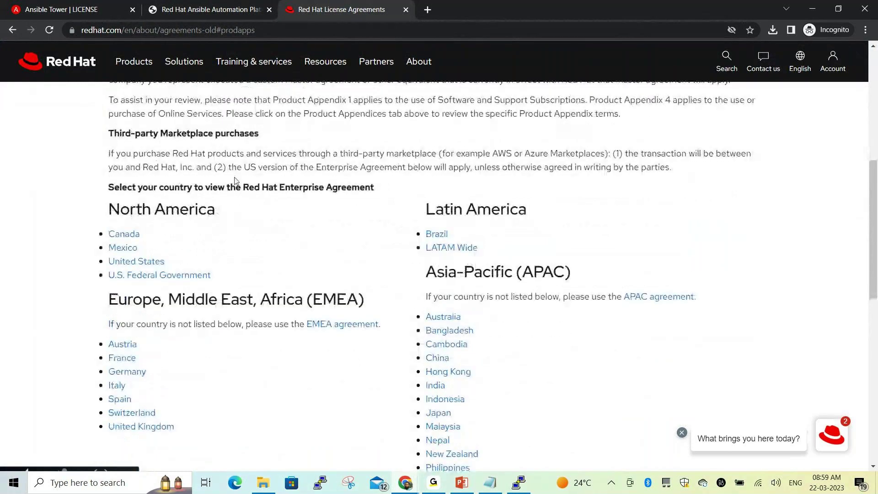
scroll(329, 229, down, 3)
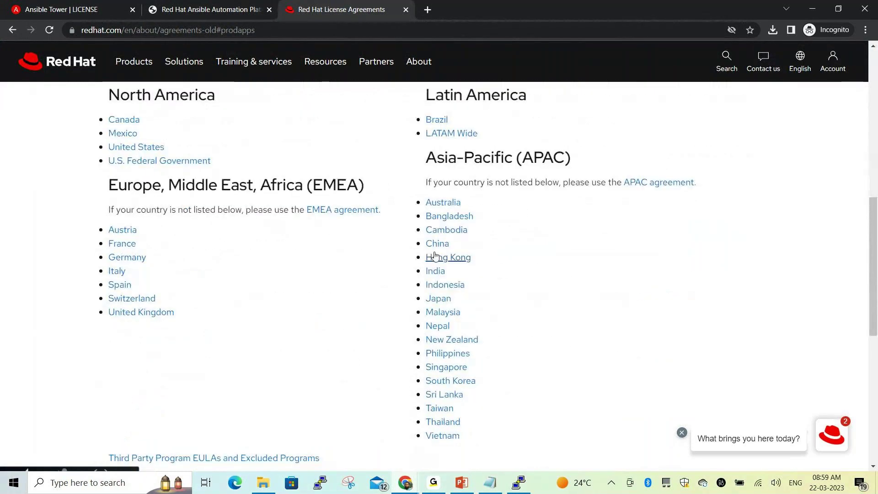
click(441, 217)
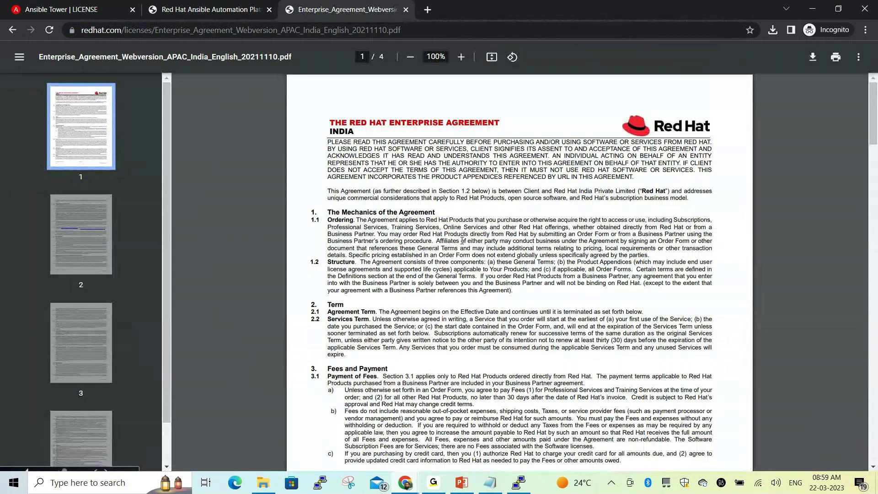
Skim the 4-page India agreement, then return to the trial page's Next steps and support contacts
scroll(462, 241, down, 7)
scroll(467, 217, down, 4)
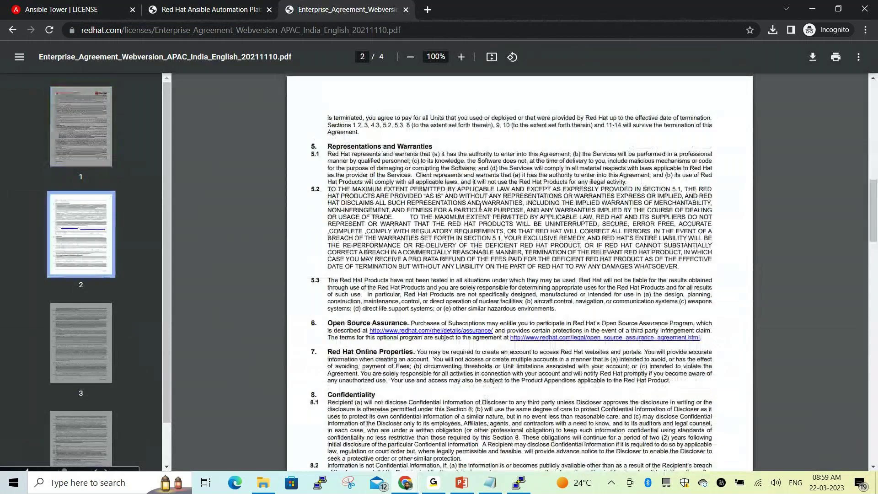
scroll(480, 206, down, 6)
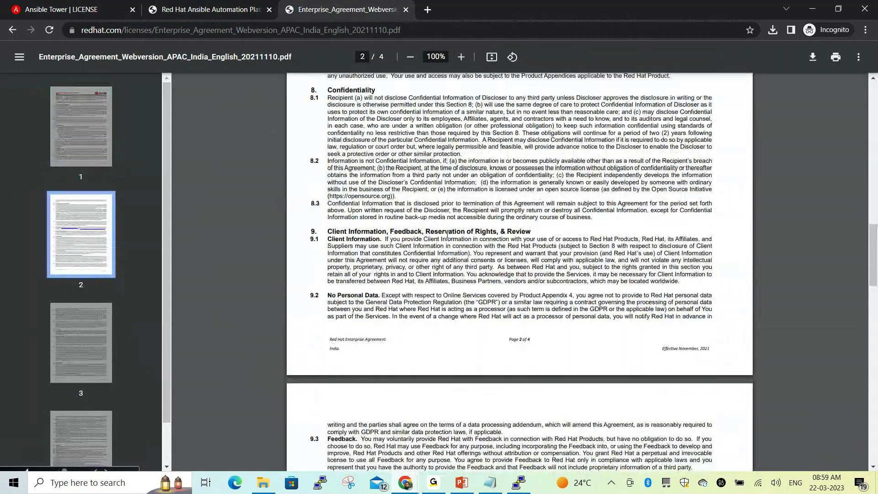
scroll(447, 234, up, 4)
scroll(456, 233, up, 15)
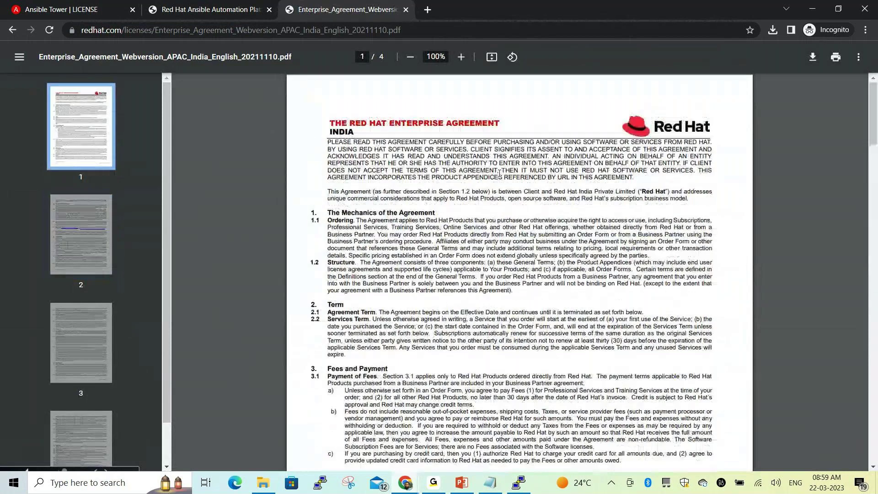
key(ctrl+shift+Tab)
scroll(410, 212, down, 5)
scroll(374, 324, down, 2)
scroll(343, 337, down, 8)
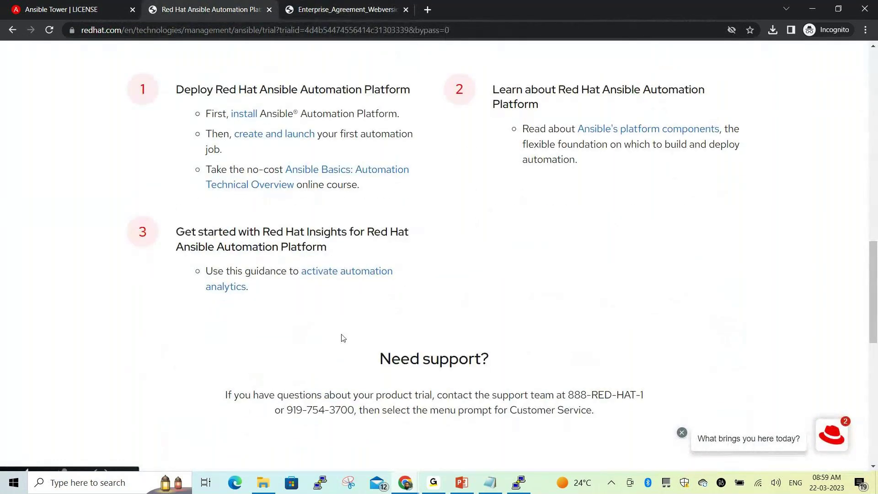
Follow 'Start here' under Access the download to reach previous-version downloads
scroll(259, 273, down, 2)
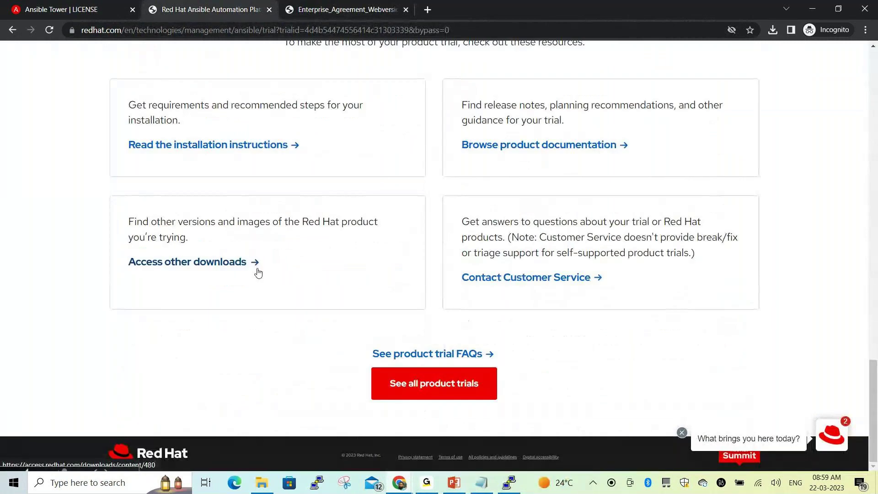
scroll(633, 167, up, 15)
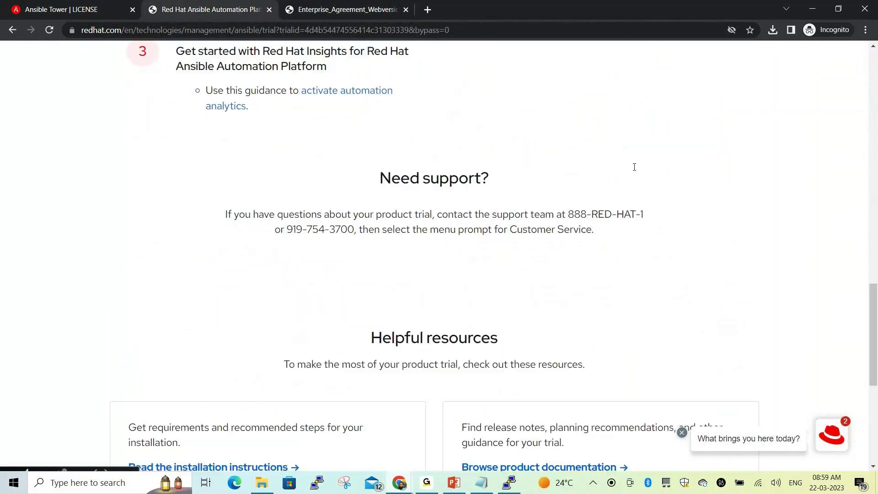
scroll(633, 166, up, 5)
scroll(633, 172, down, 2)
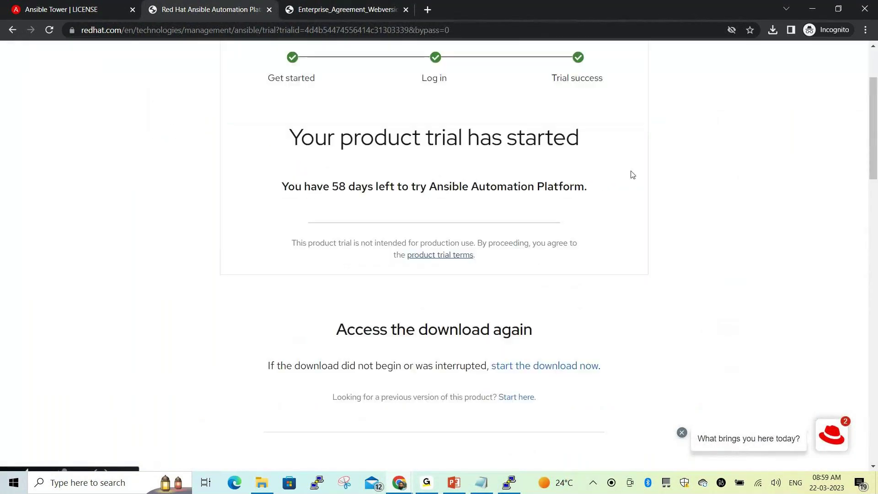
scroll(503, 320, down, 2)
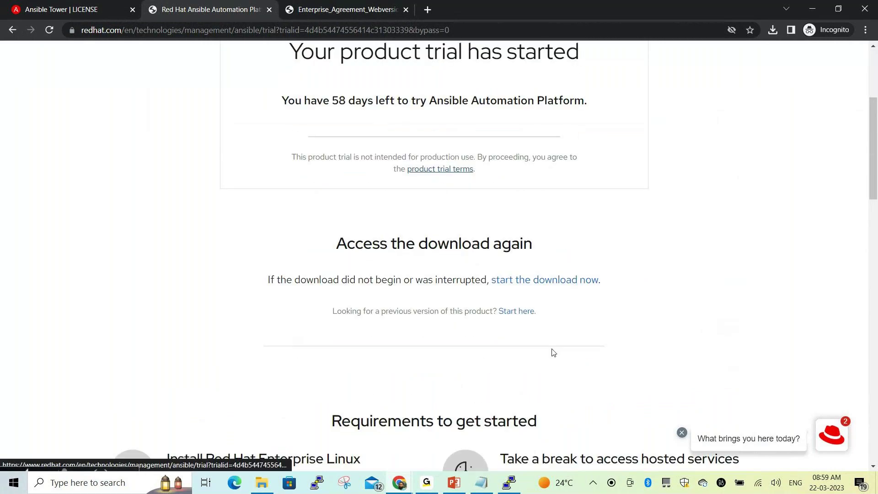
scroll(553, 352, down, 2)
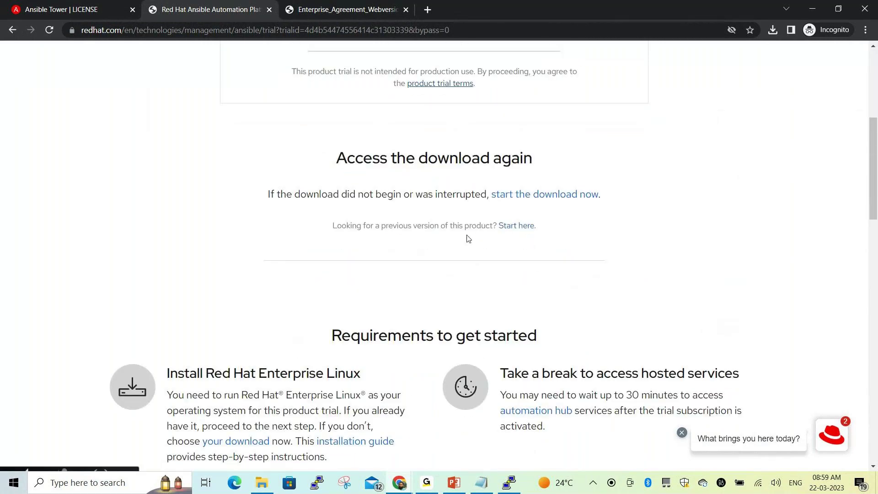
click(515, 226)
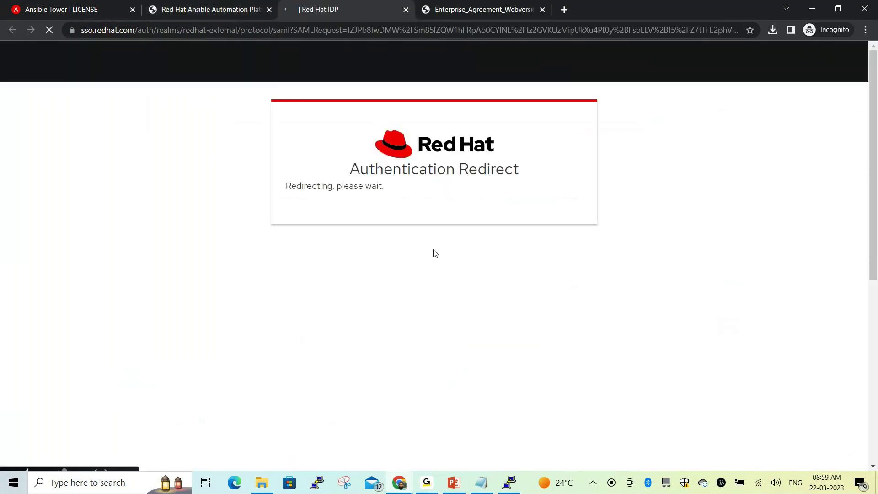
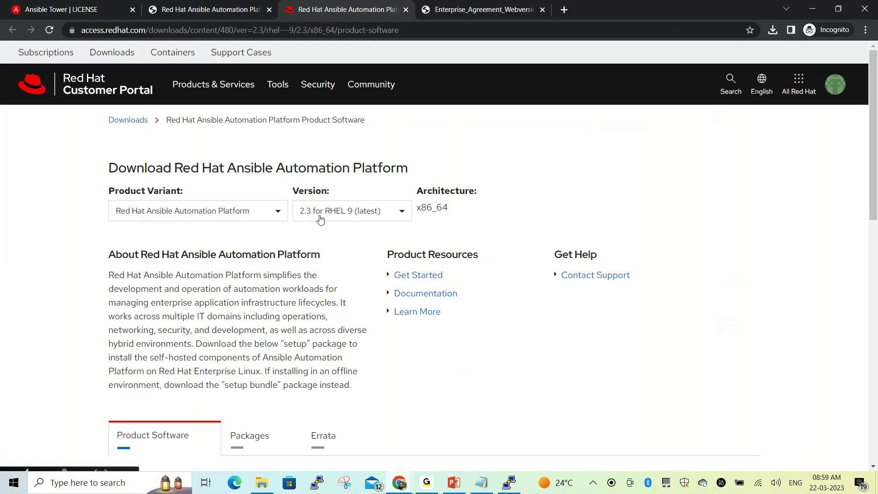
Set the Ansible Automation Platform download version to 2.3 for RHEL 8
click(258, 218)
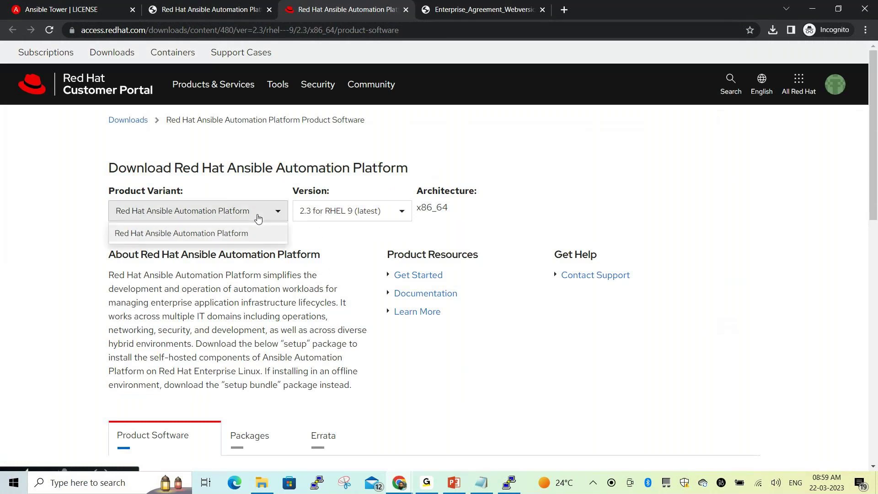
click(330, 216)
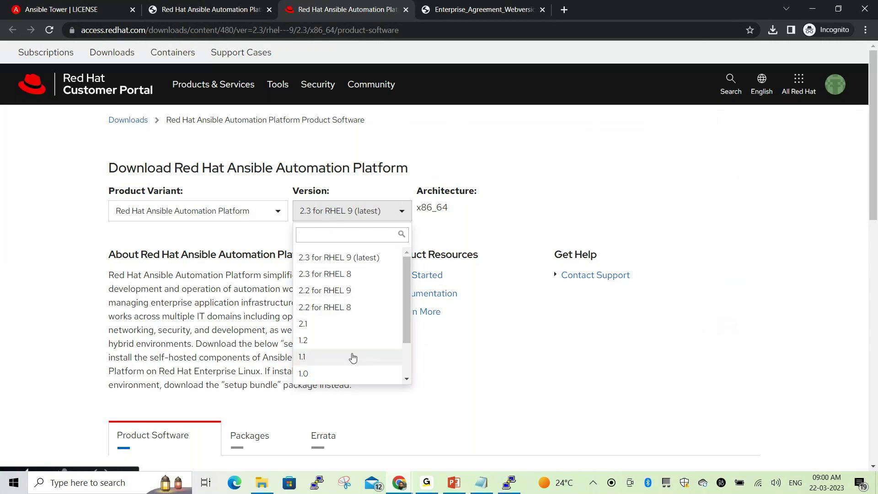
scroll(353, 357, down, 2)
scroll(369, 349, up, 2)
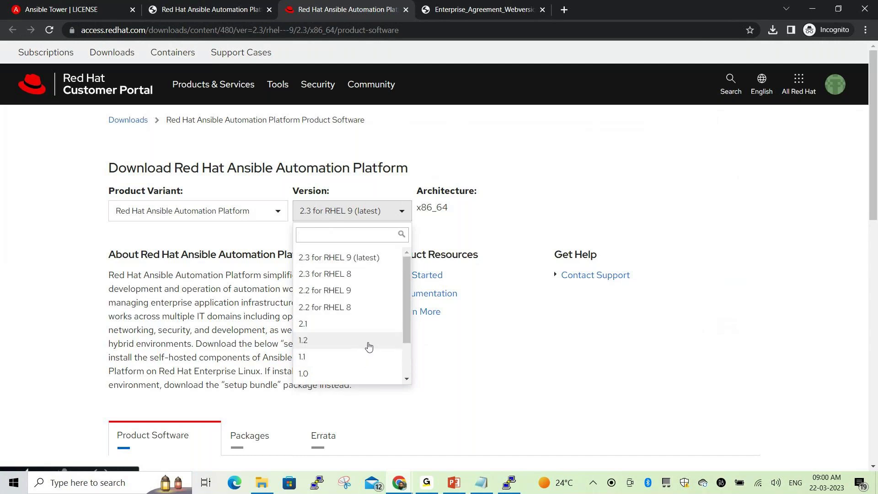
click(337, 276)
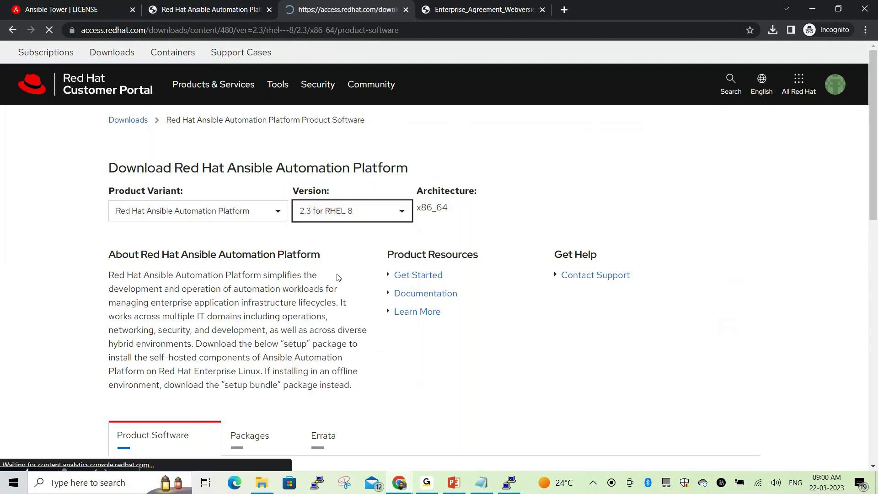
click(341, 212)
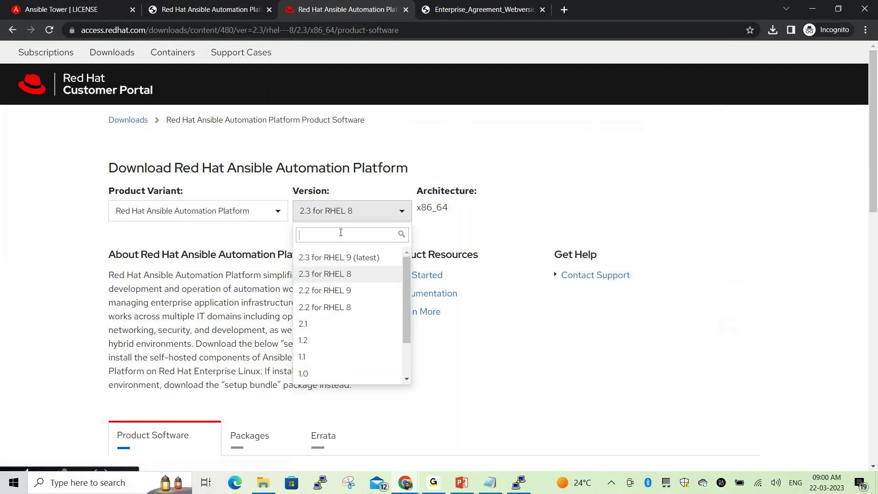
click(339, 257)
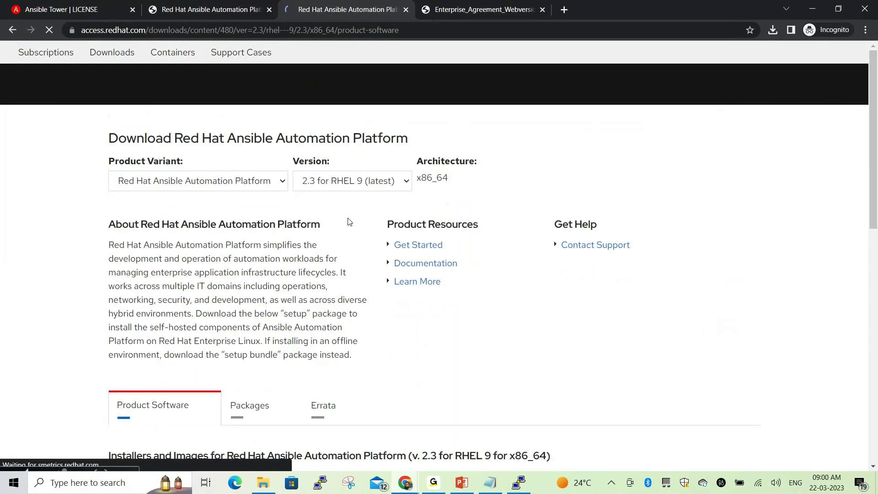
click(350, 211)
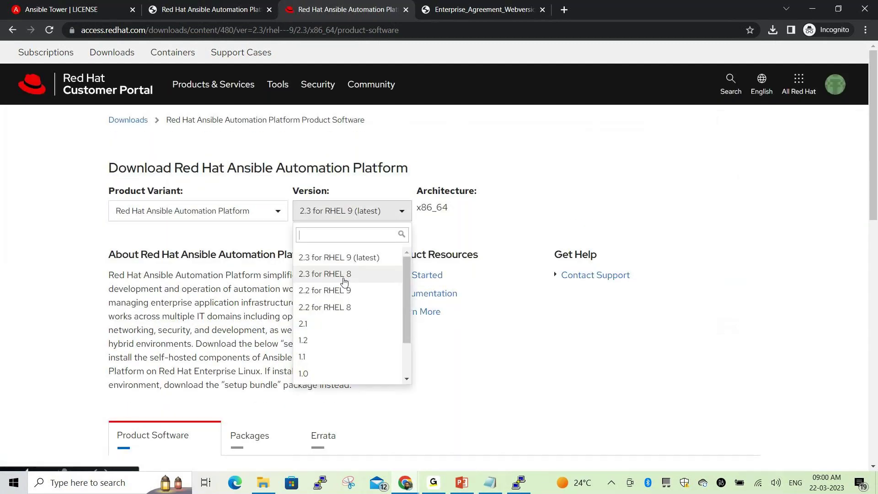
click(345, 274)
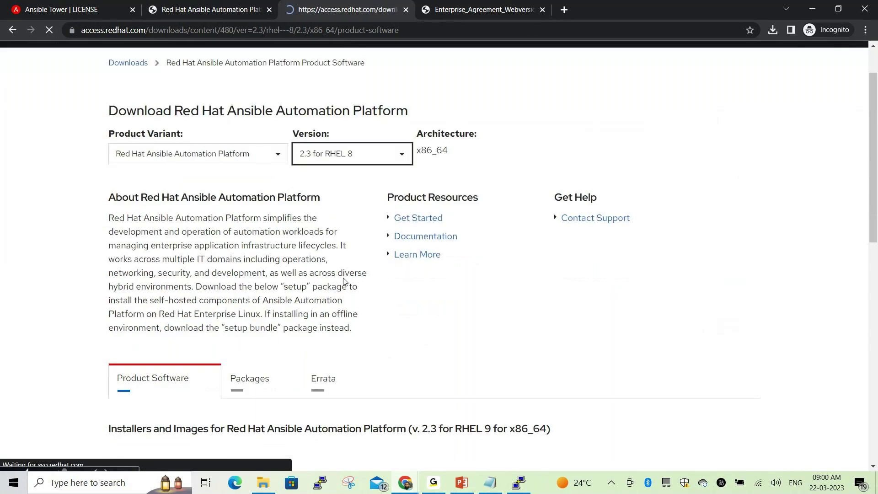
Scroll through the installer list and open the License Agreement for these downloads
scroll(344, 297, down, 5)
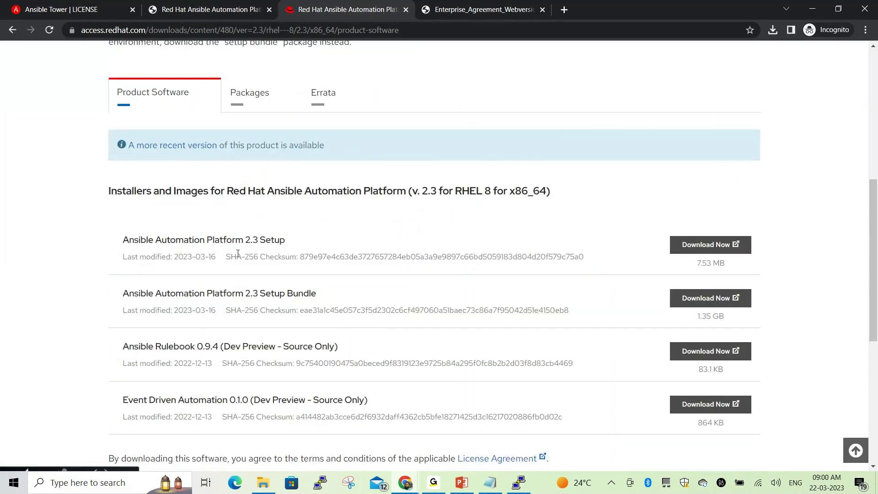
scroll(402, 330, down, 2)
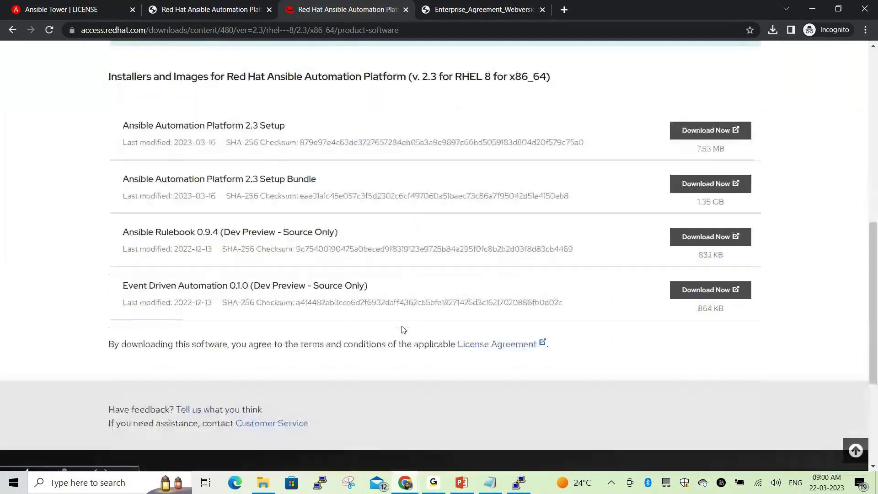
scroll(452, 317, down, 1)
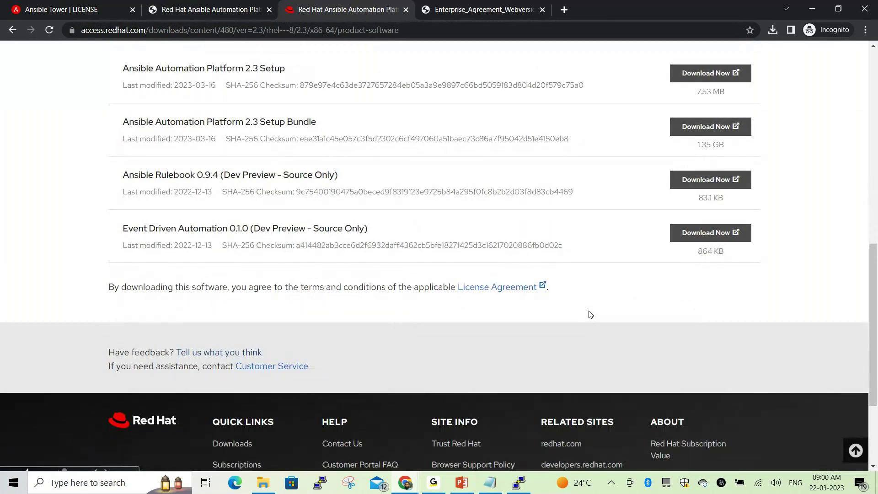
scroll(503, 327, down, 2)
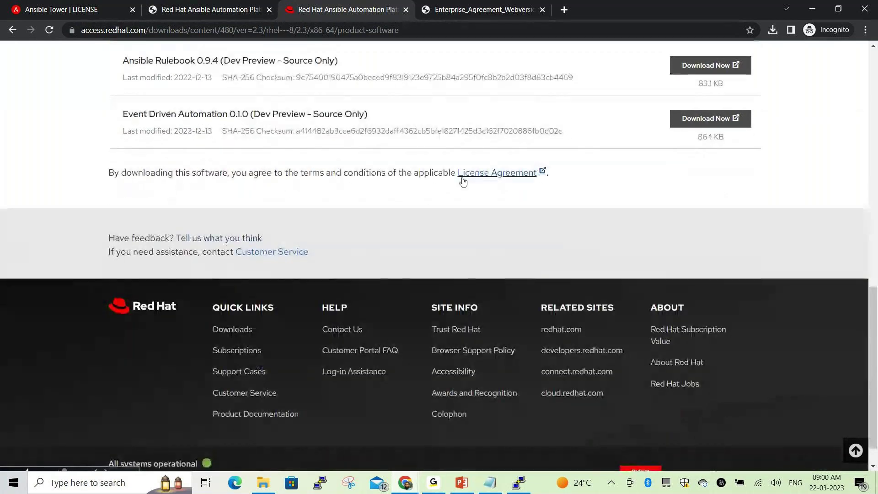
click(463, 174)
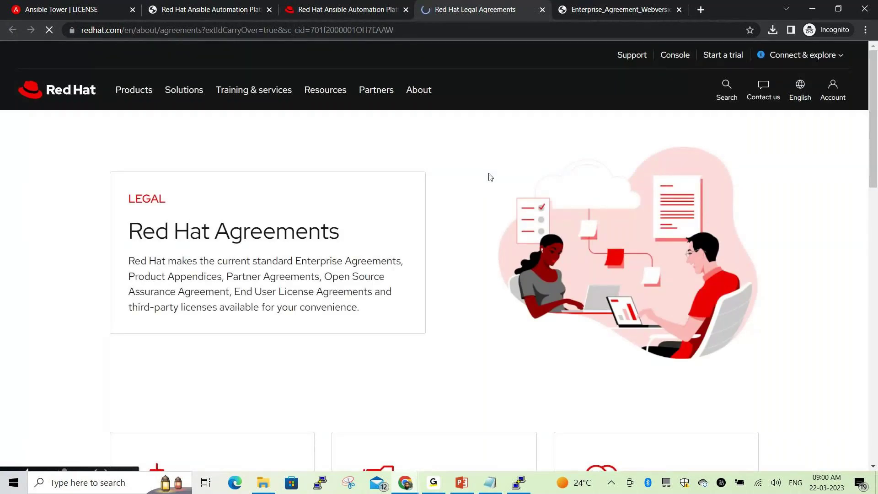
Go to the End User License Agreements page and download the GPLv2-based Enterprise Linux license
scroll(359, 192, down, 2)
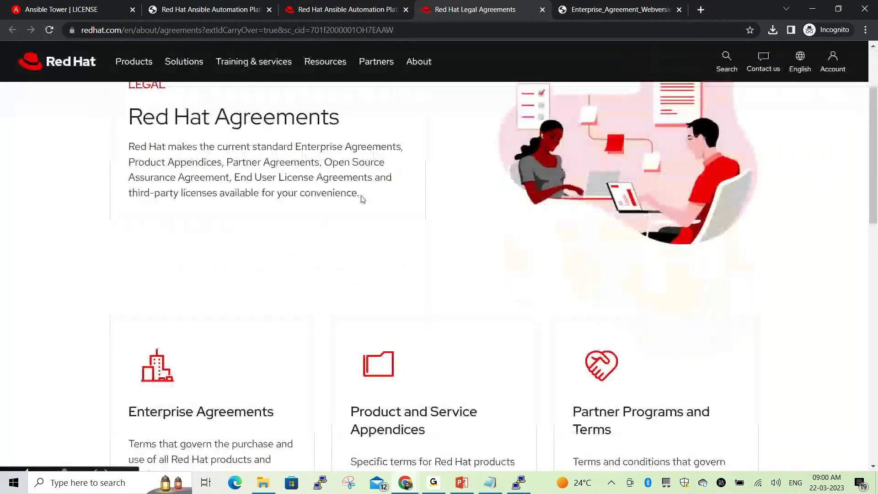
scroll(366, 206, down, 2)
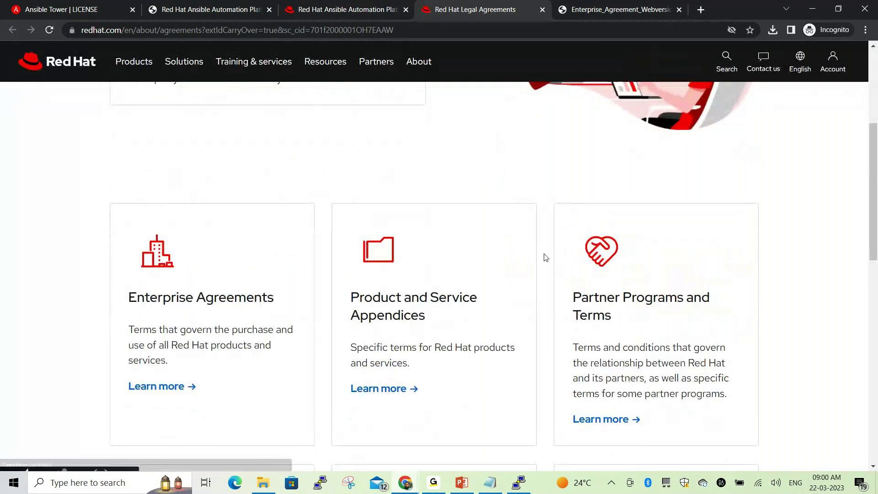
scroll(549, 259, down, 3)
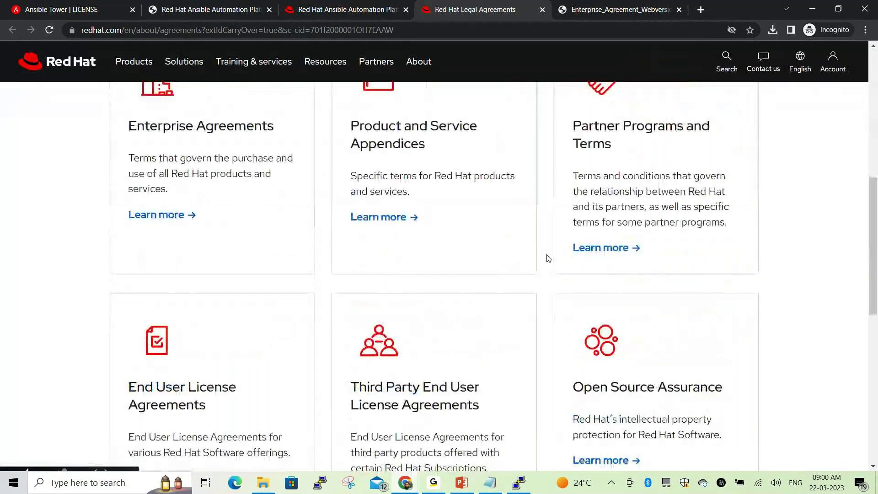
scroll(249, 290, down, 1)
scroll(249, 291, down, 2)
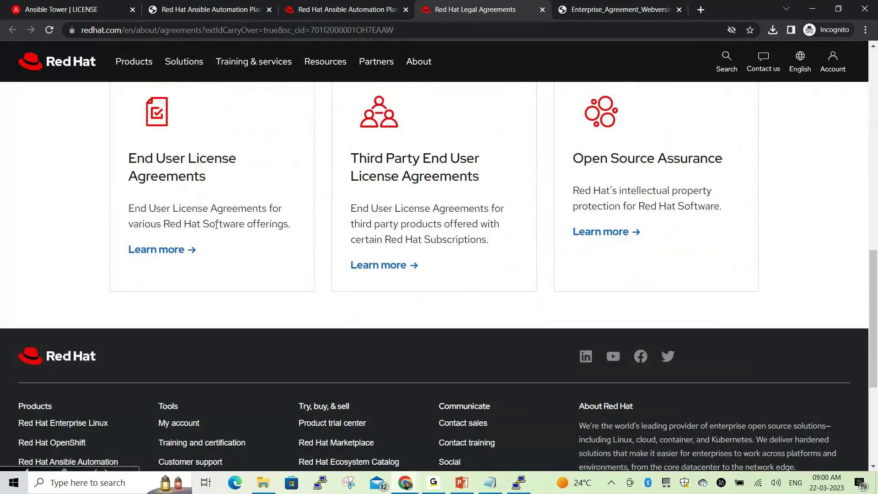
click(178, 250)
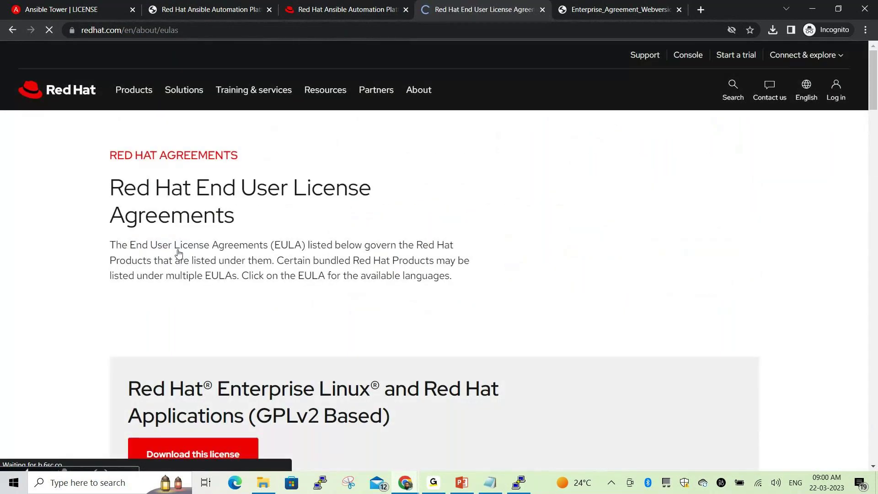
scroll(294, 225, down, 4)
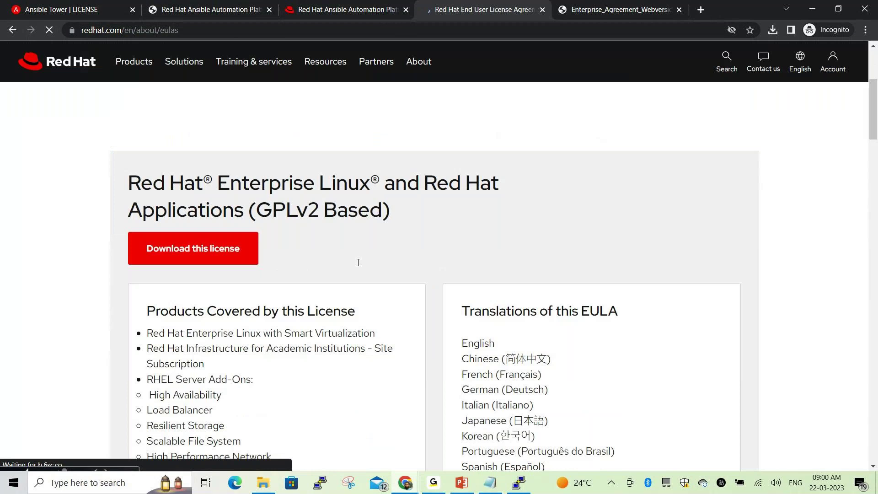
click(192, 226)
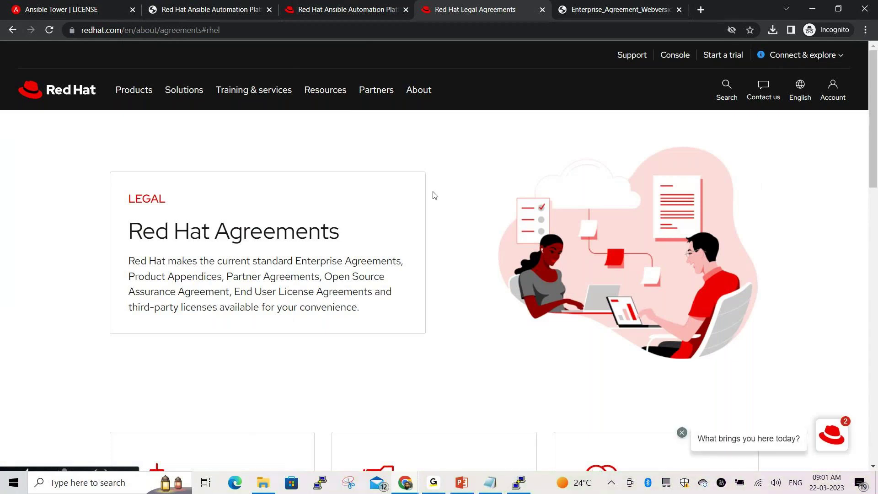
Check Chrome's recent downloads, then return to the End User License Agreements page
scroll(435, 195, down, 5)
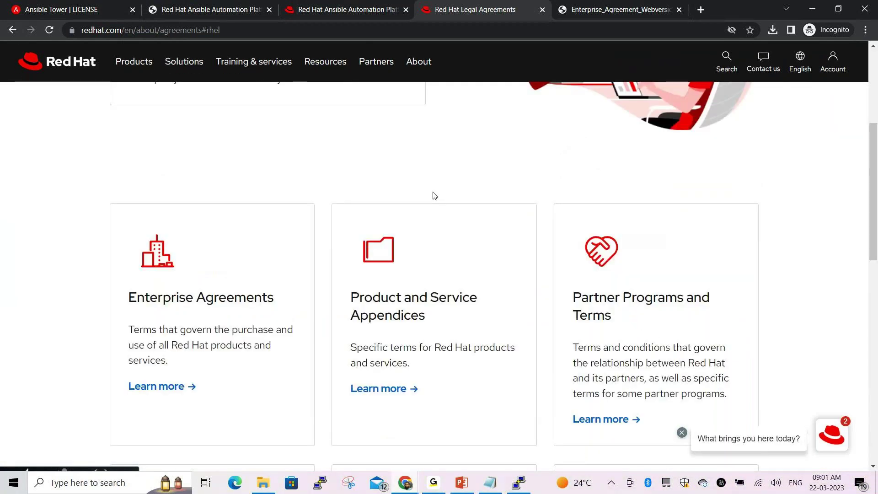
scroll(435, 195, down, 5)
scroll(435, 195, down, 2)
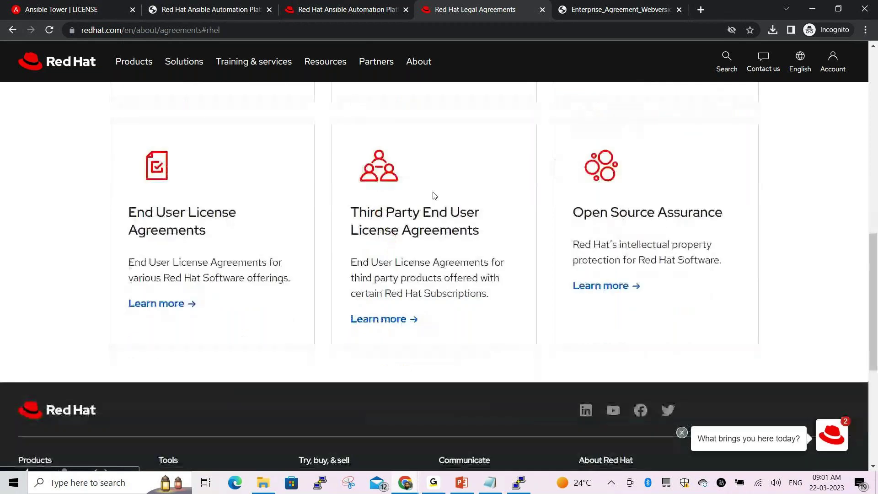
scroll(435, 195, down, 1)
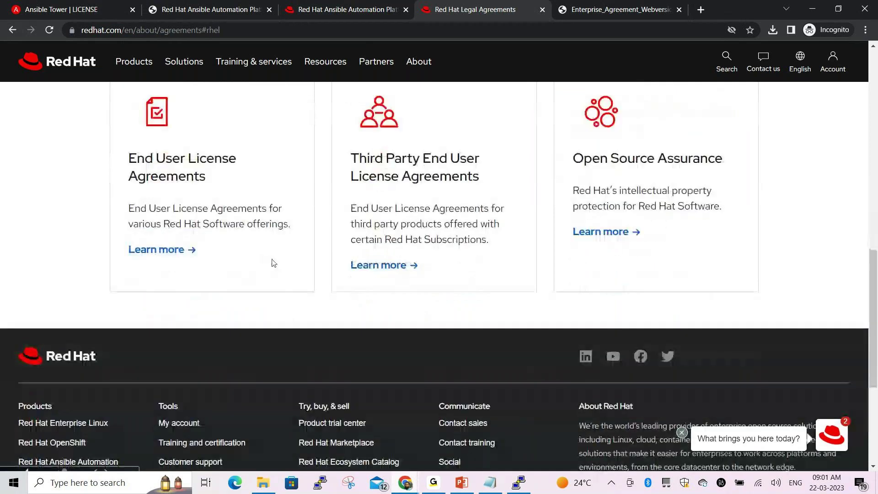
click(773, 30)
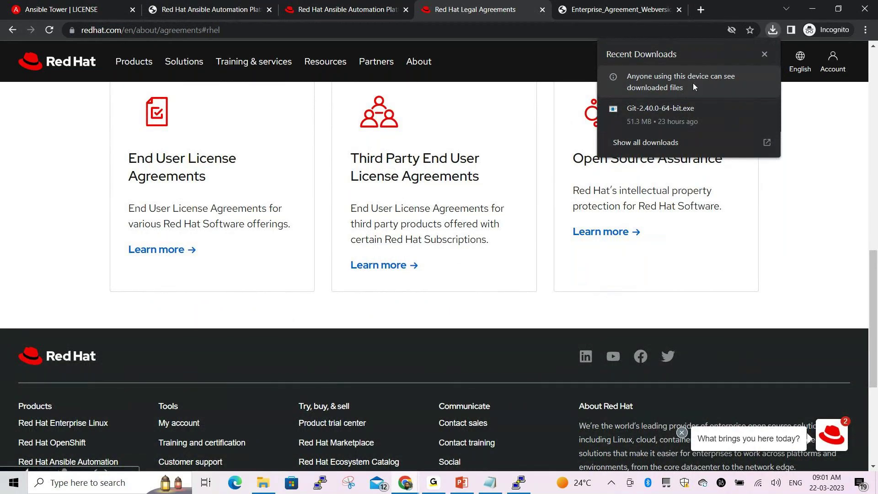
click(166, 252)
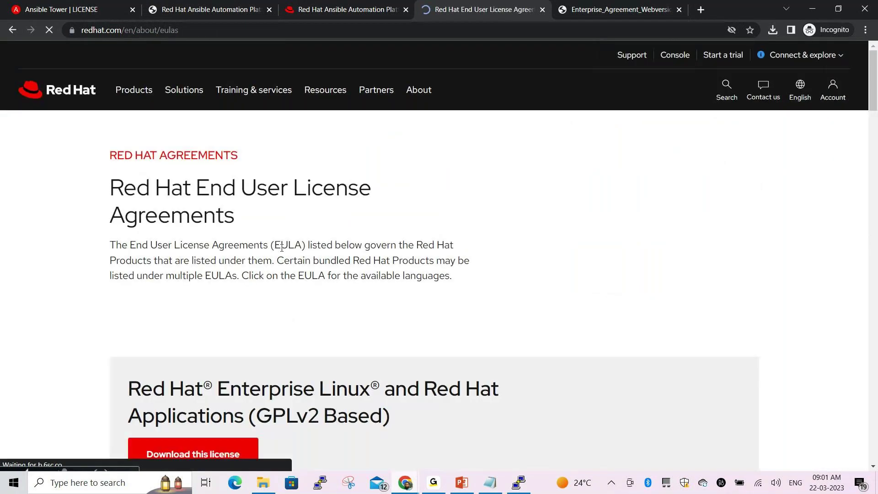
Read through the listed EULAs and the products each one covers, down to the LGPL-Based EULA
scroll(302, 239, down, 3)
scroll(308, 239, down, 4)
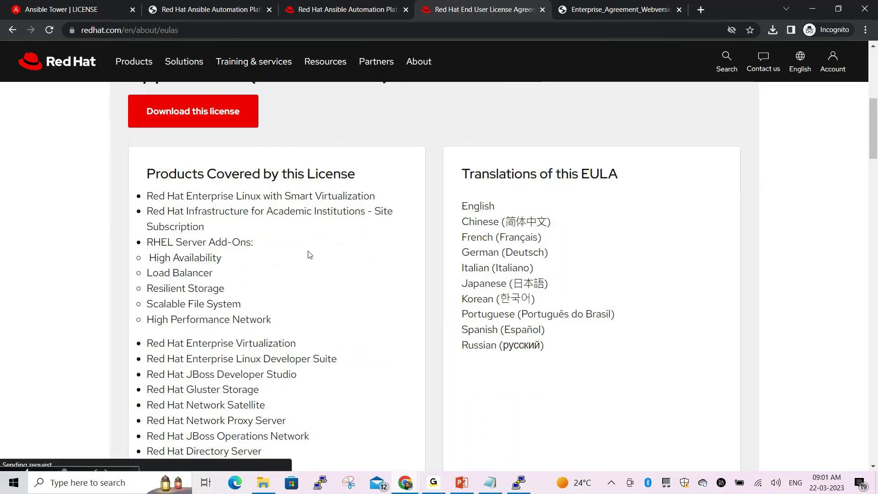
scroll(310, 247, down, 8)
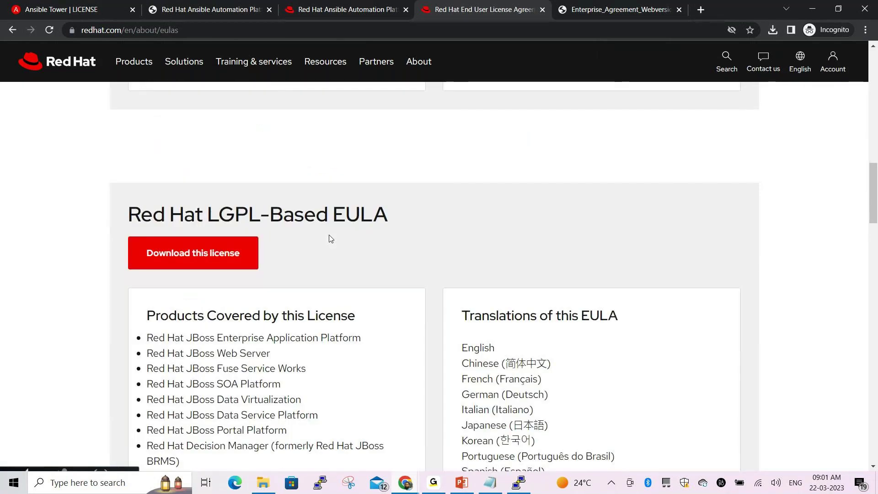
scroll(309, 228, up, 4)
scroll(308, 228, up, 6)
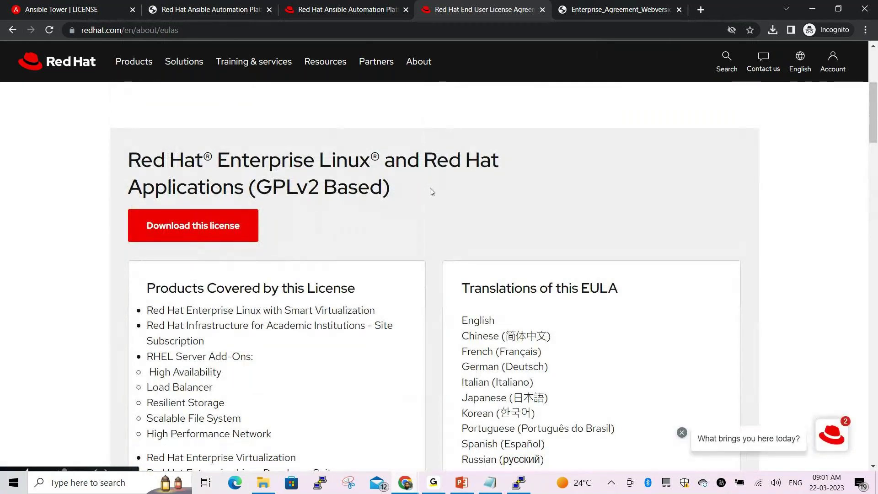
scroll(431, 191, down, 6)
scroll(431, 191, down, 13)
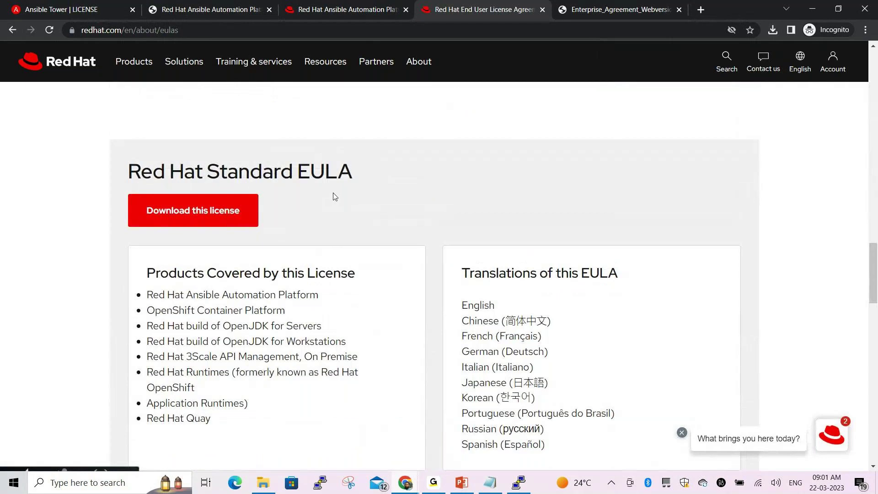
scroll(336, 197, down, 7)
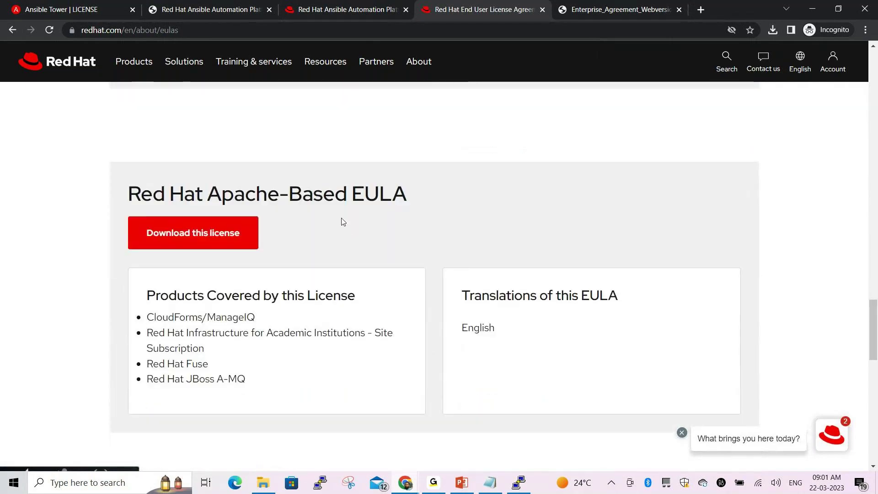
scroll(343, 222, down, 5)
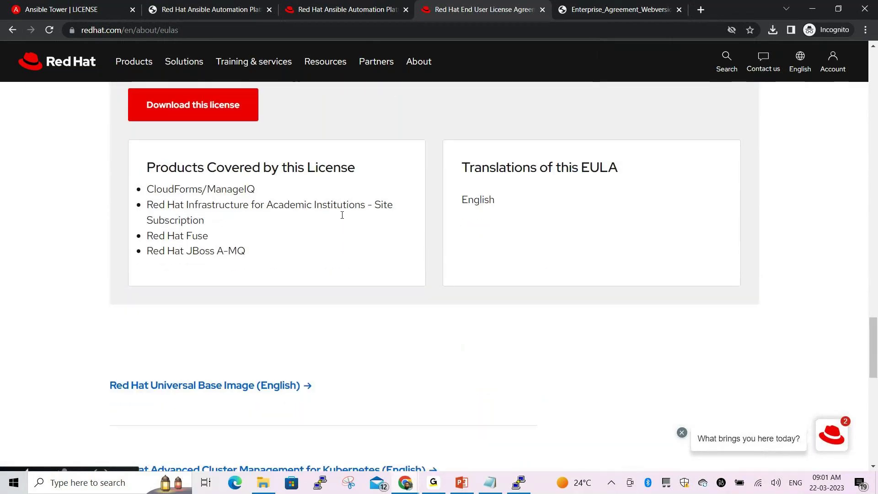
scroll(344, 219, up, 1)
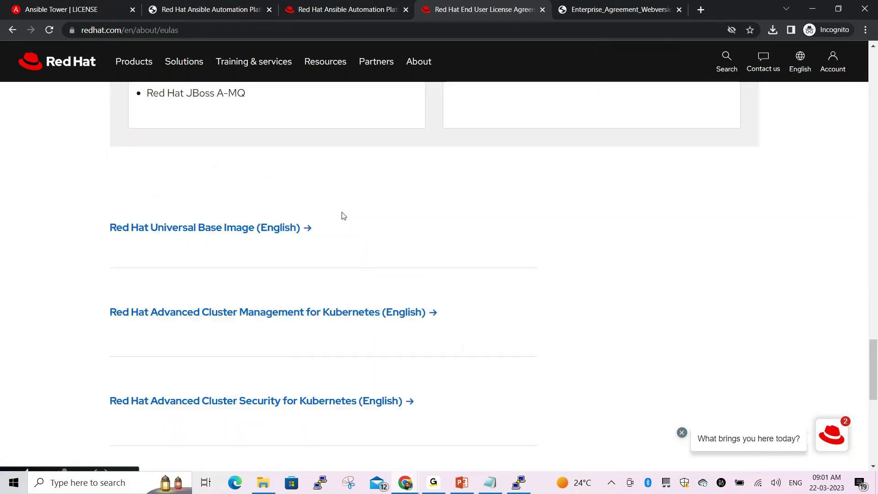
scroll(344, 218, up, 10)
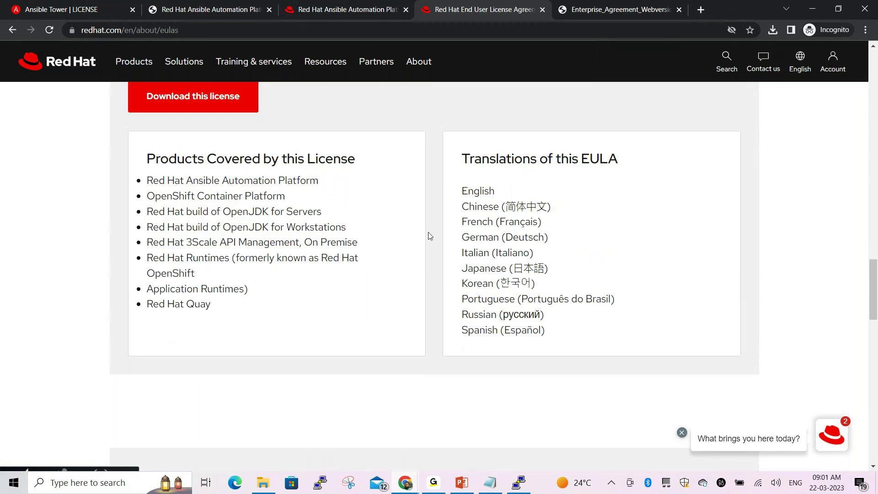
scroll(460, 256, up, 6)
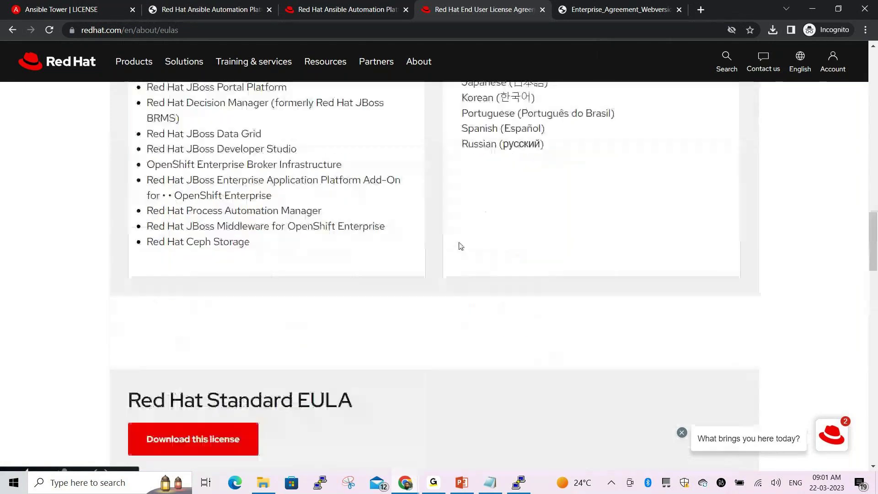
scroll(460, 246, up, 4)
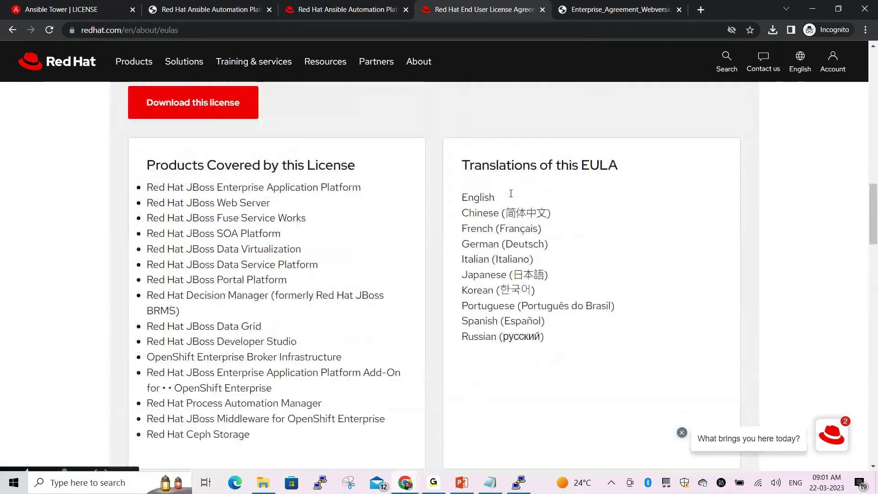
scroll(533, 259, up, 8)
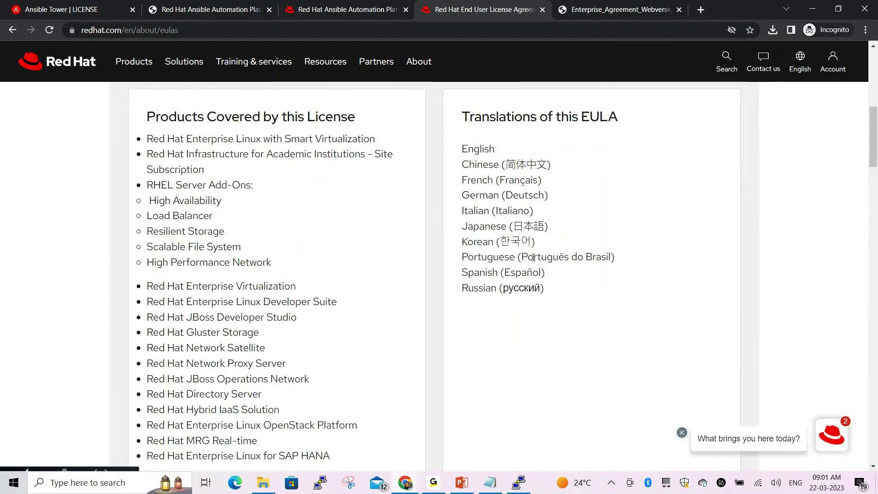
scroll(533, 258, up, 6)
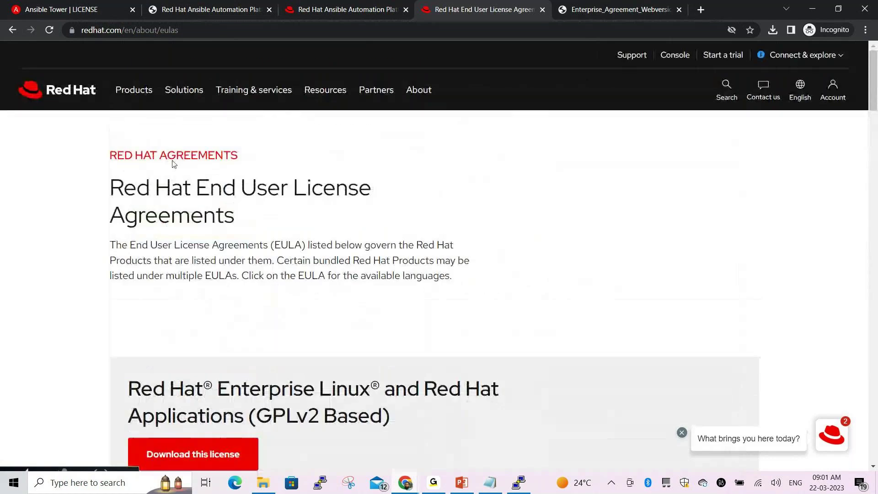
scroll(298, 243, down, 5)
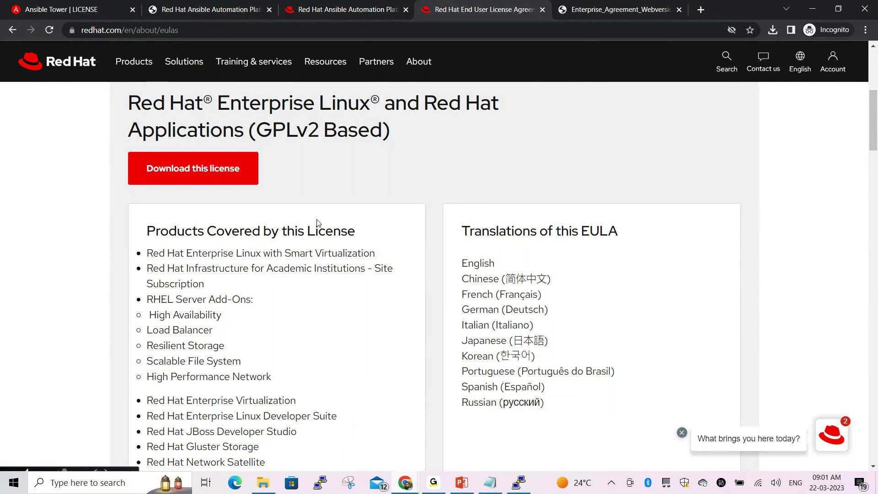
scroll(319, 223, down, 5)
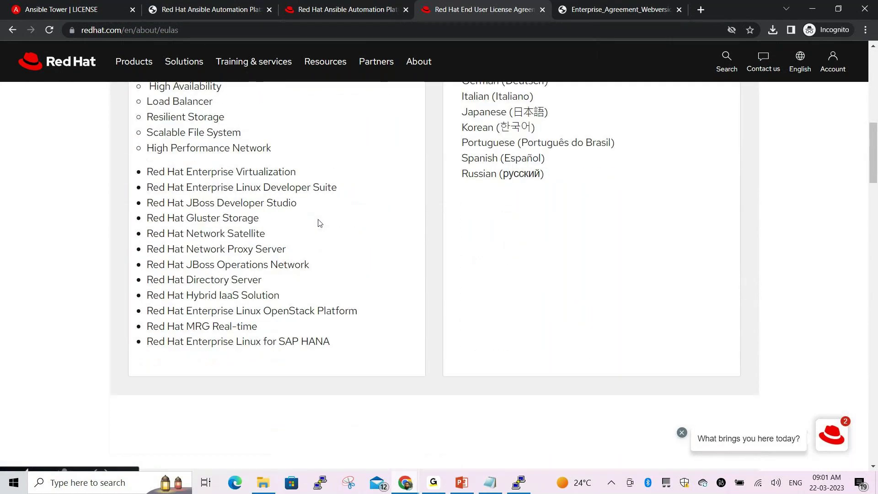
scroll(319, 223, down, 7)
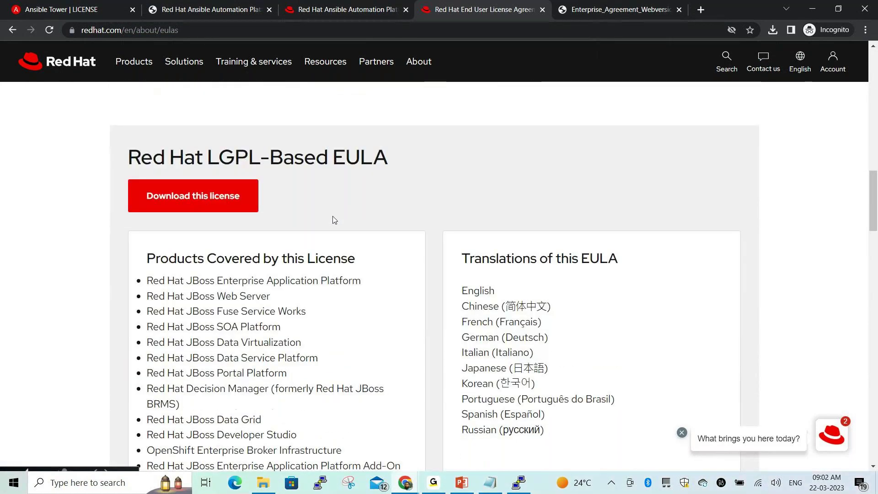
scroll(339, 220, up, 1)
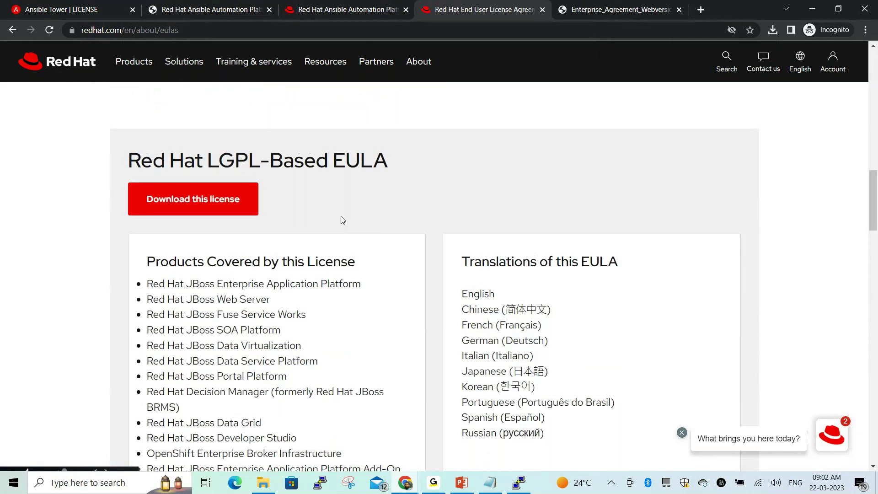
scroll(343, 220, up, 3)
Glance at the trial and EULA tabs, ending on the Ansible Automation Platform 2.3 download page
key(ctrl+shift+Tab)
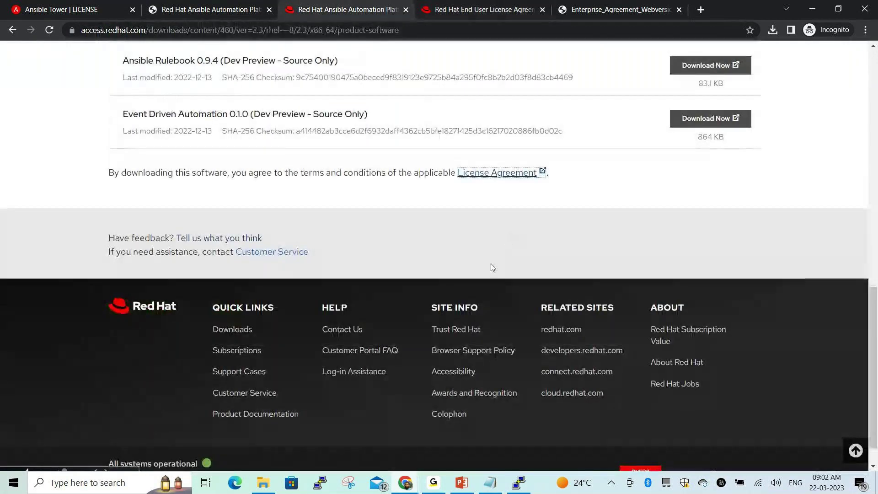
click(225, 10)
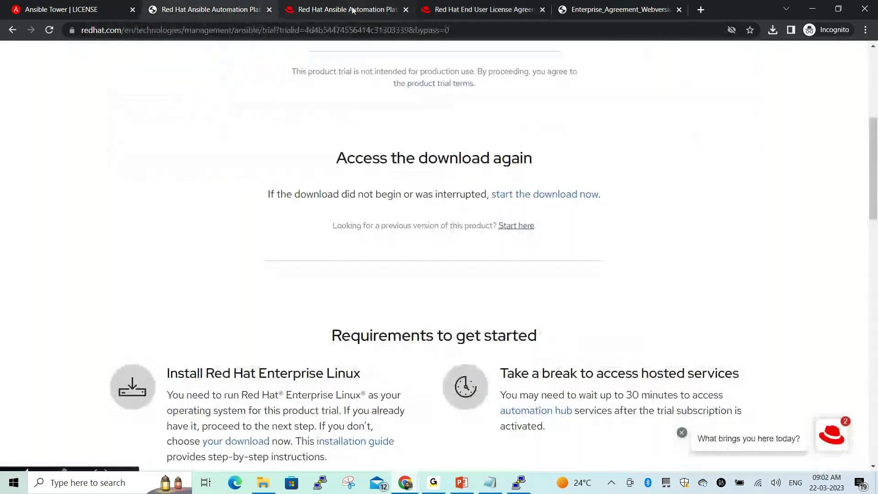
click(349, 9)
click(463, 6)
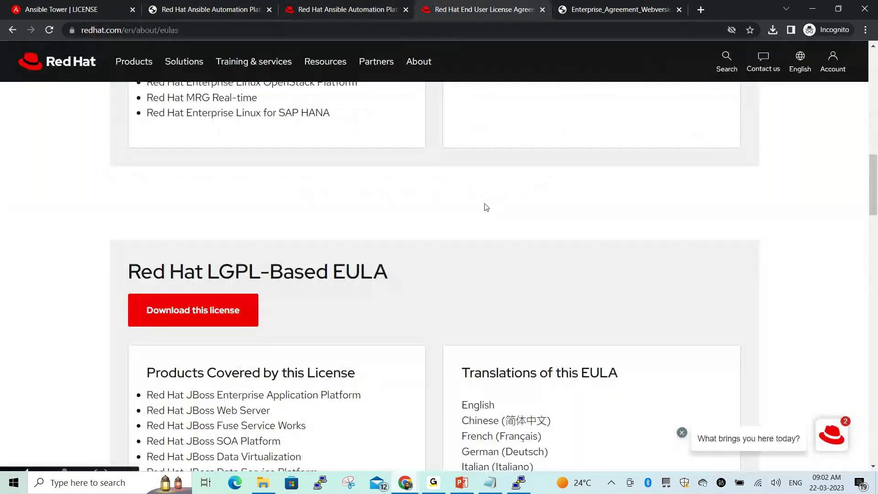
click(313, 9)
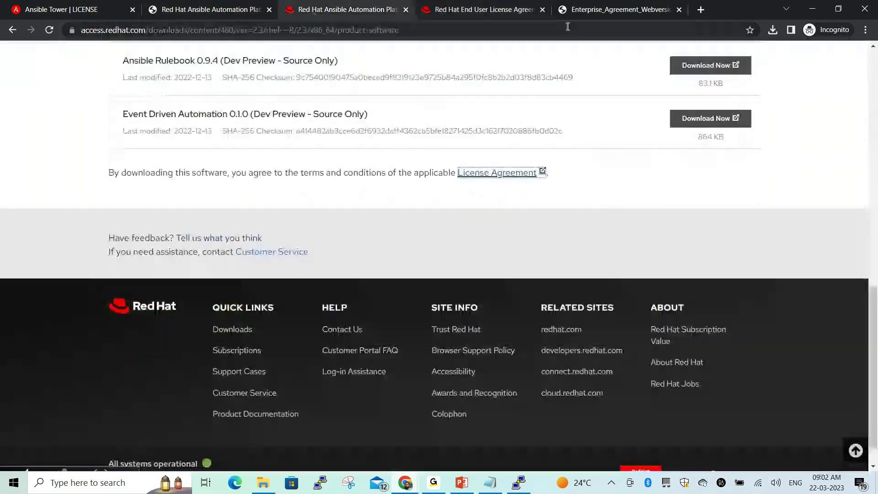
From the trial-started page, open the product trial terms in a new tab
click(619, 9)
click(210, 10)
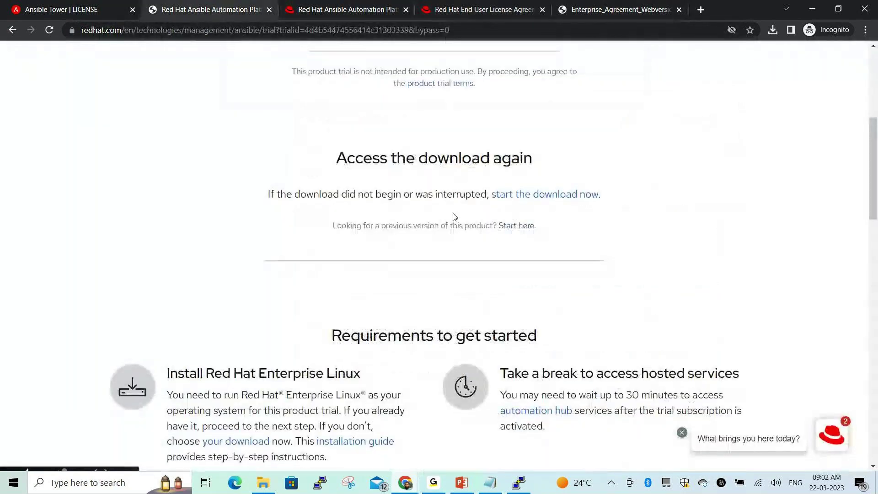
scroll(472, 222, up, 1)
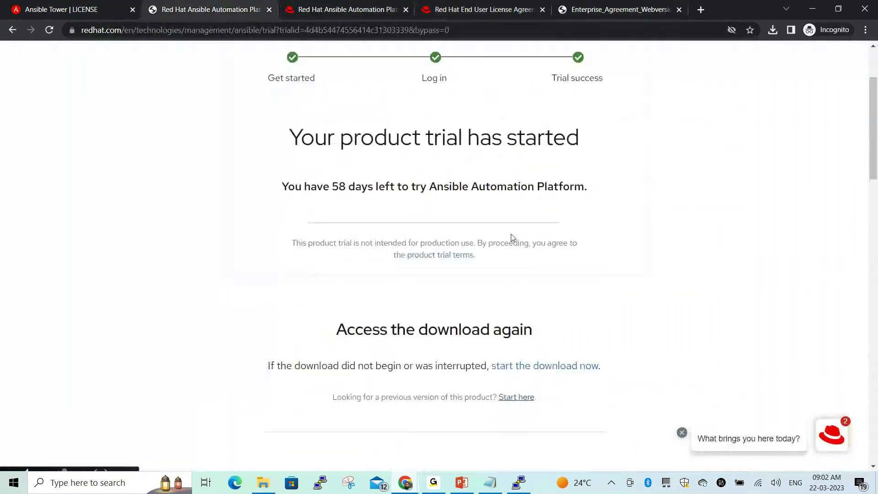
ctrl+click(456, 256)
click(307, 11)
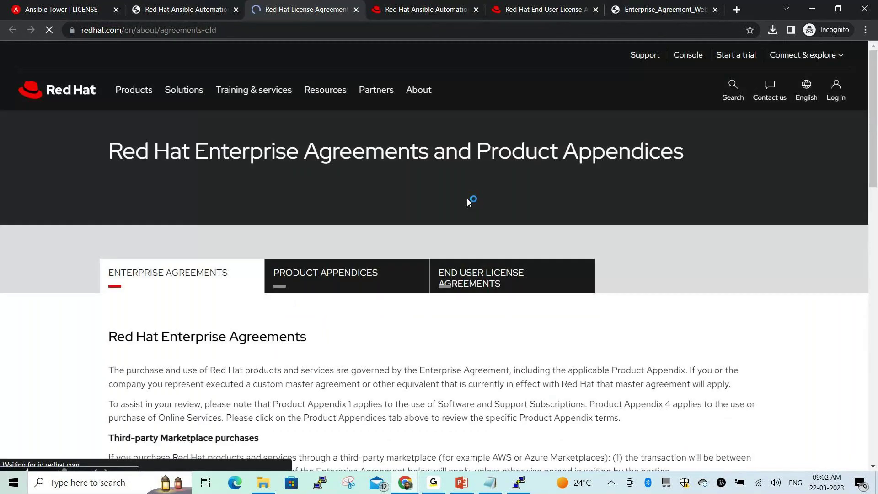
Scroll to the Enterprise Agreement country list and open the APAC agreement in a background tab
scroll(384, 273, down, 5)
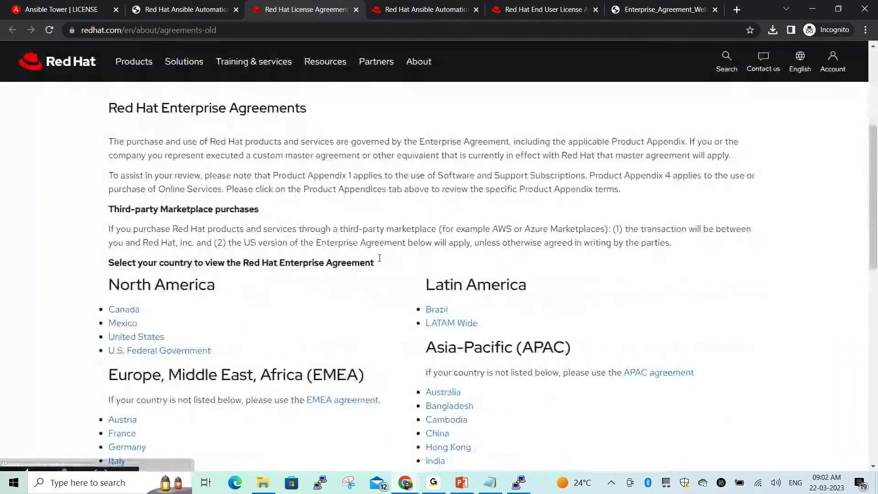
scroll(304, 300, down, 4)
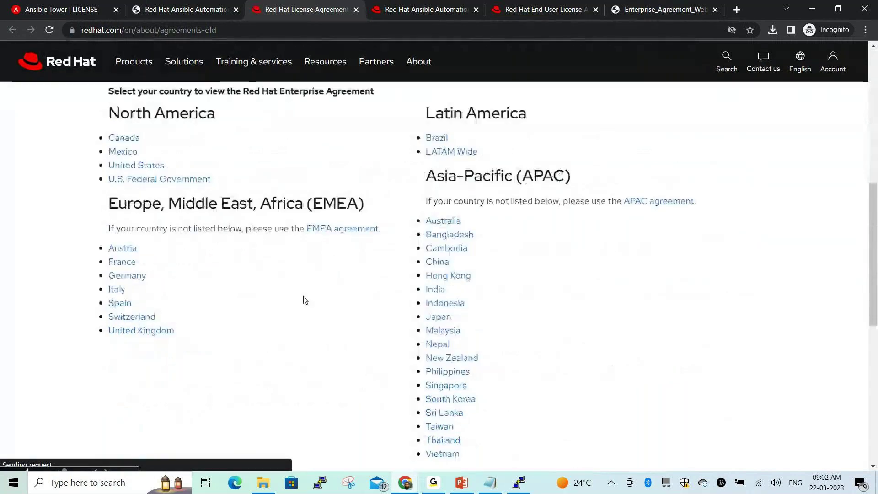
scroll(610, 174, up, 3)
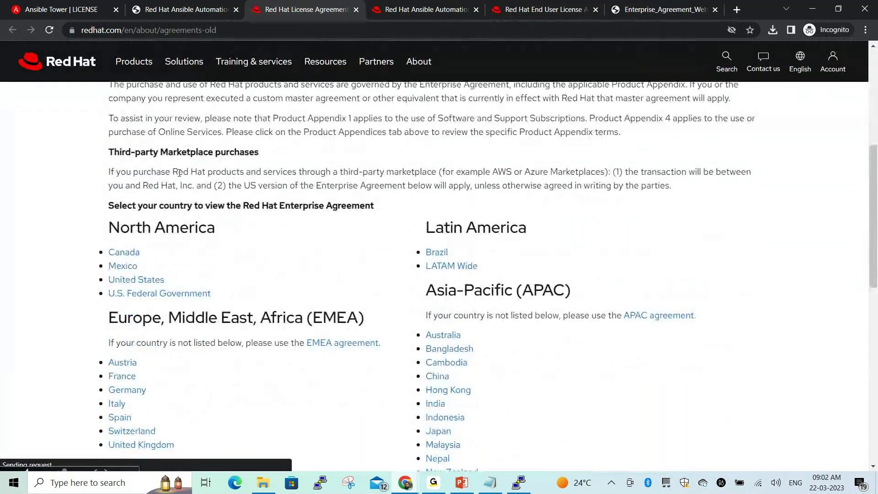
drag(108, 172, 746, 195)
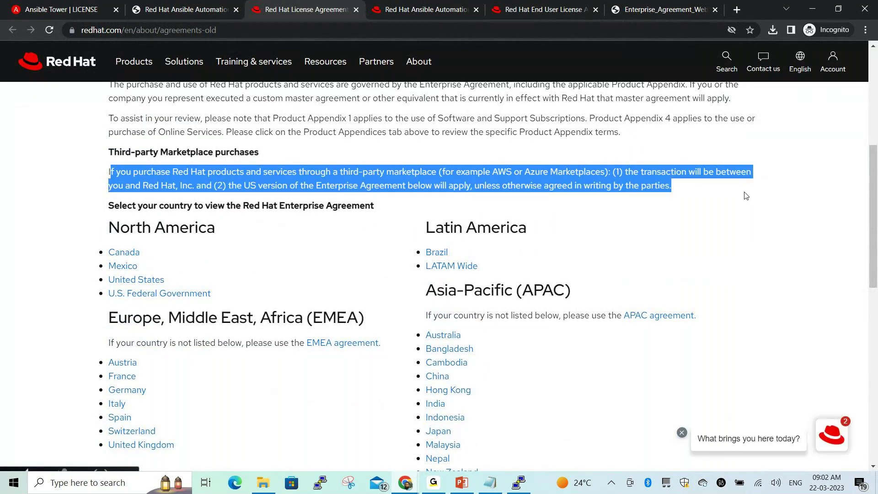
click(739, 213)
scroll(354, 251, down, 2)
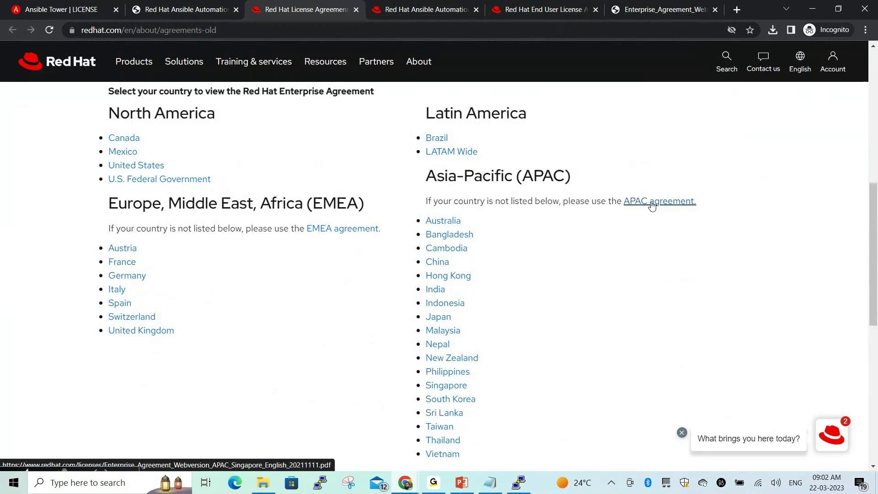
middle_click(652, 205)
Read the APAC agreement PDF to definition 14.16 and open its redhat.com/en/about/agreements#prodapps link
click(371, 14)
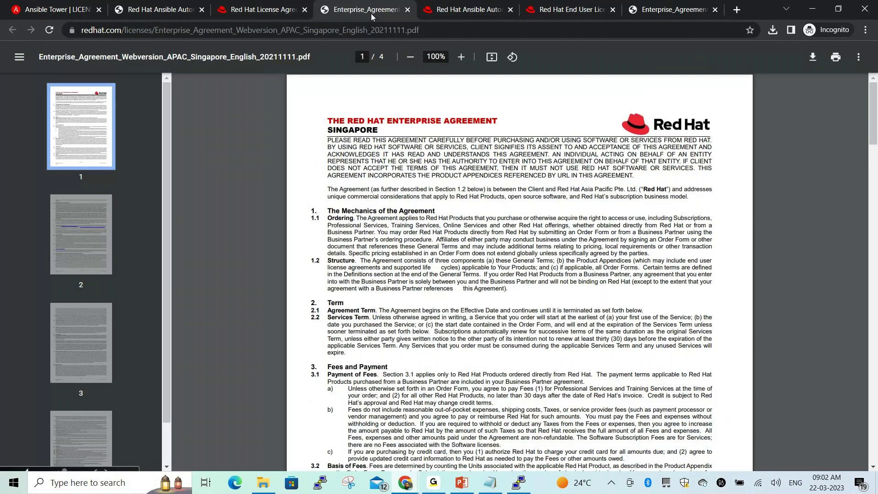
scroll(491, 241, down, 8)
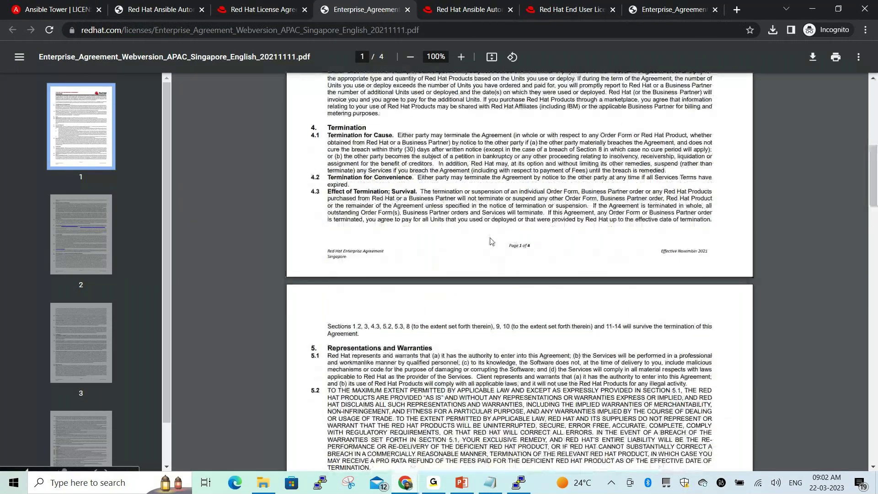
scroll(490, 241, down, 5)
scroll(493, 237, down, 1)
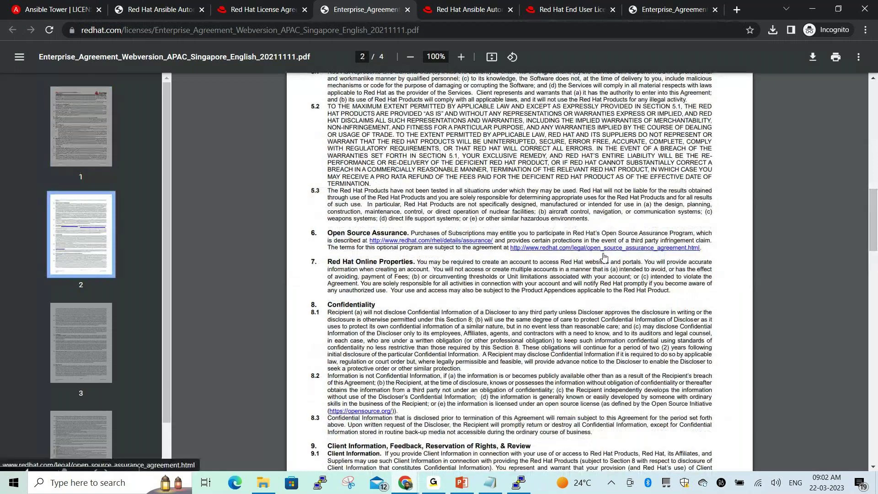
scroll(604, 257, down, 3)
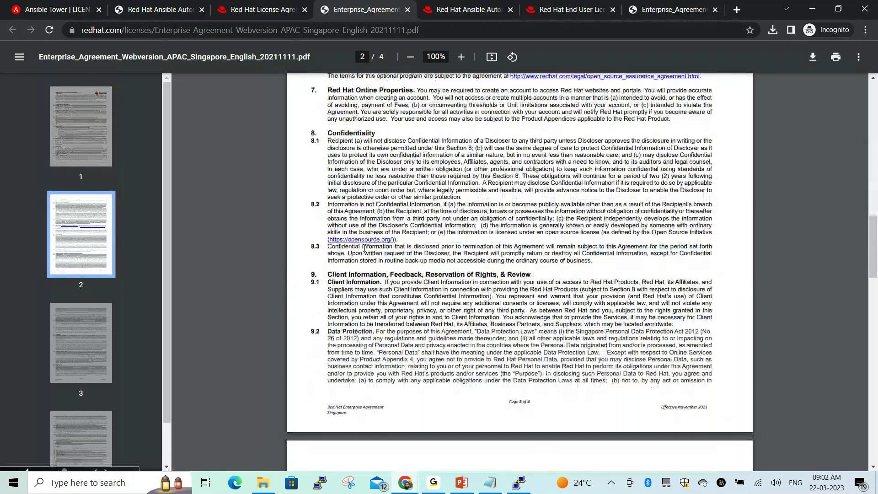
scroll(469, 261, down, 2)
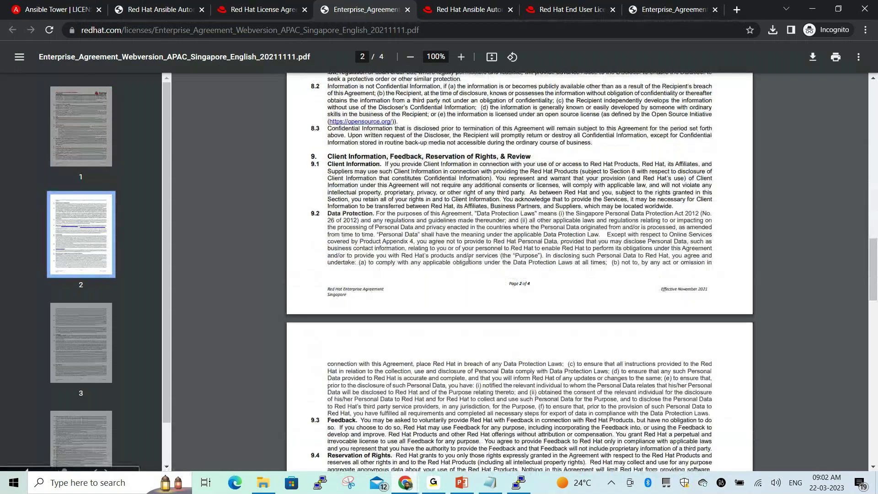
scroll(469, 260, down, 12)
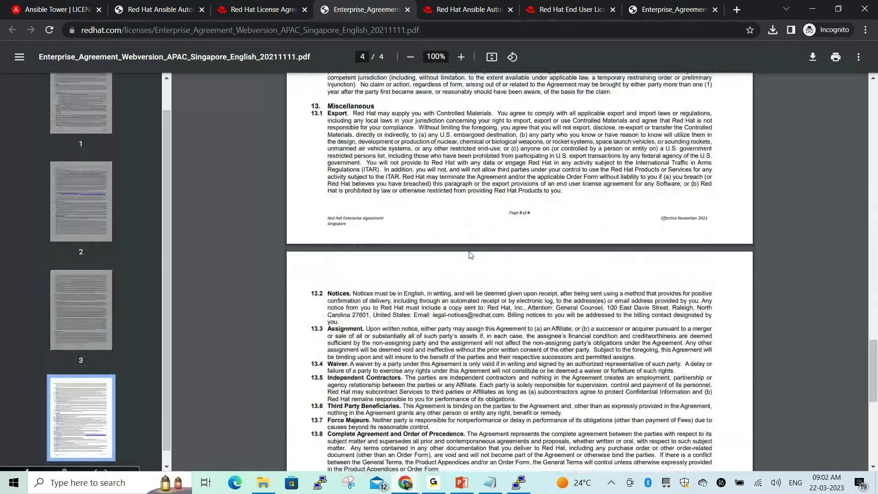
scroll(471, 255, down, 7)
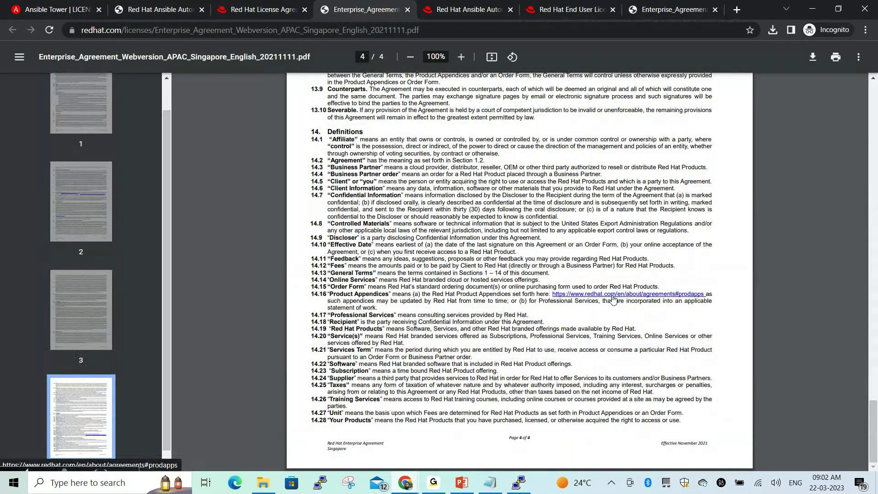
click(613, 298)
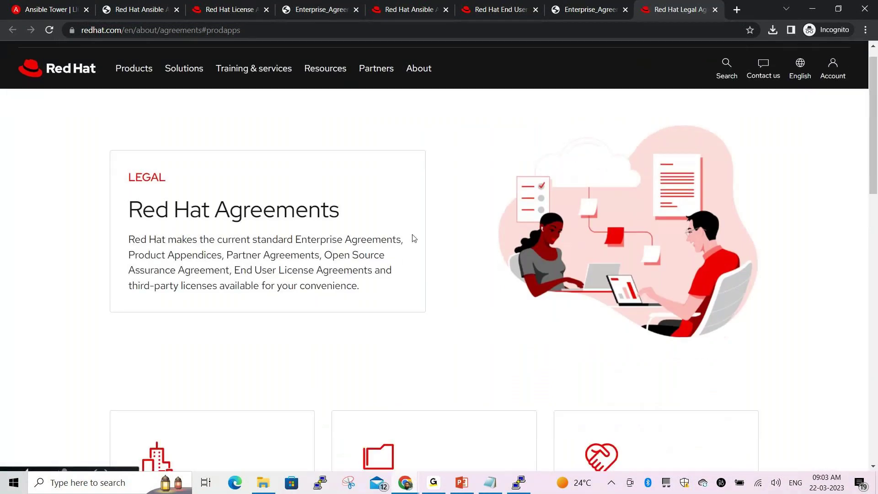
scroll(413, 238, down, 10)
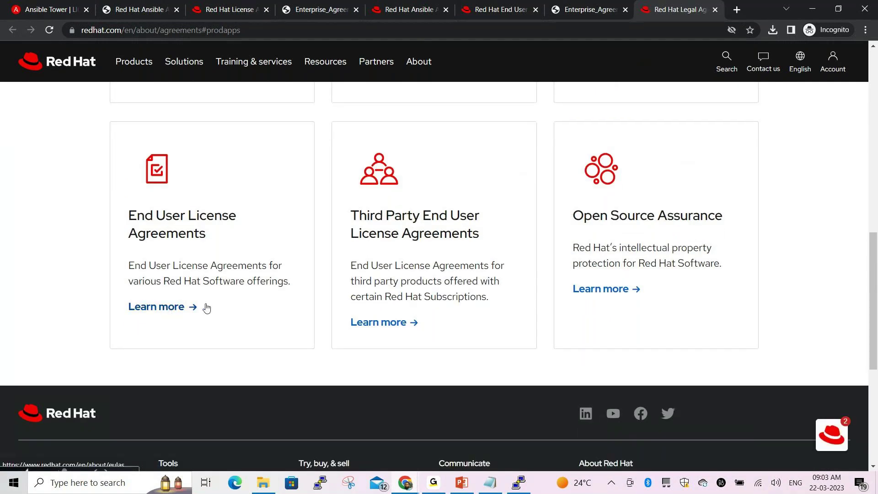
scroll(206, 307, down, 2)
scroll(168, 253, up, 1)
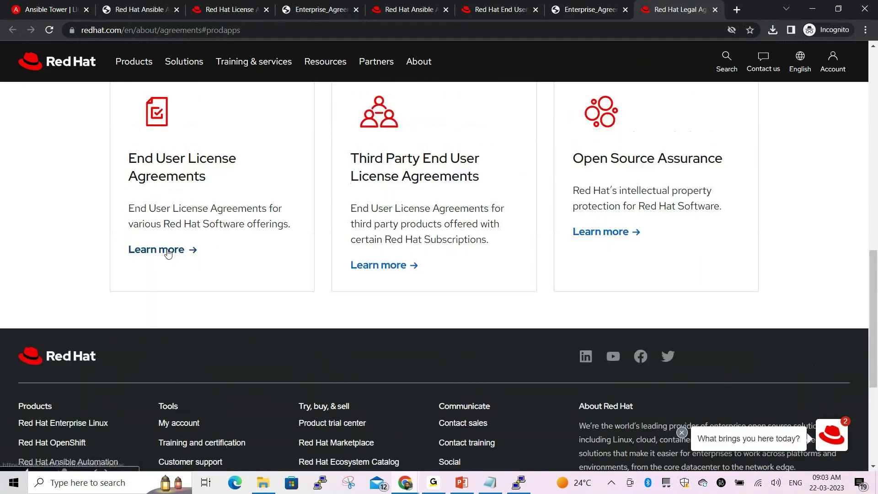
click(168, 251)
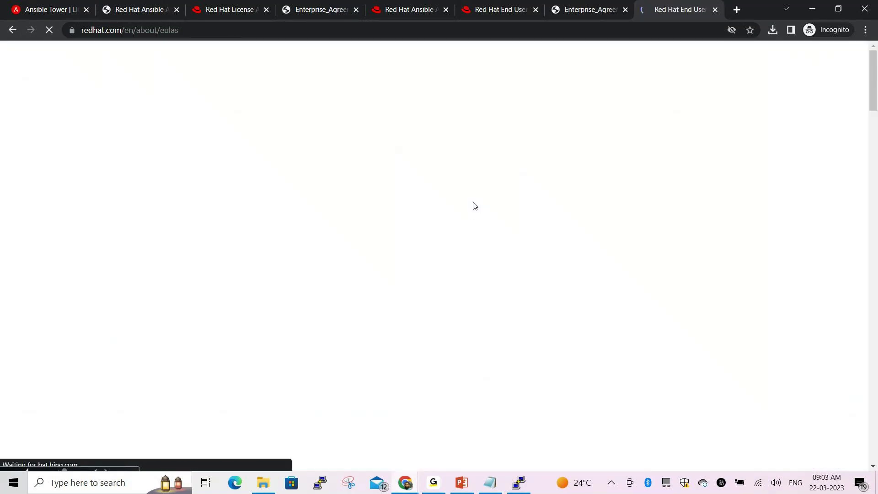
scroll(415, 228, down, 3)
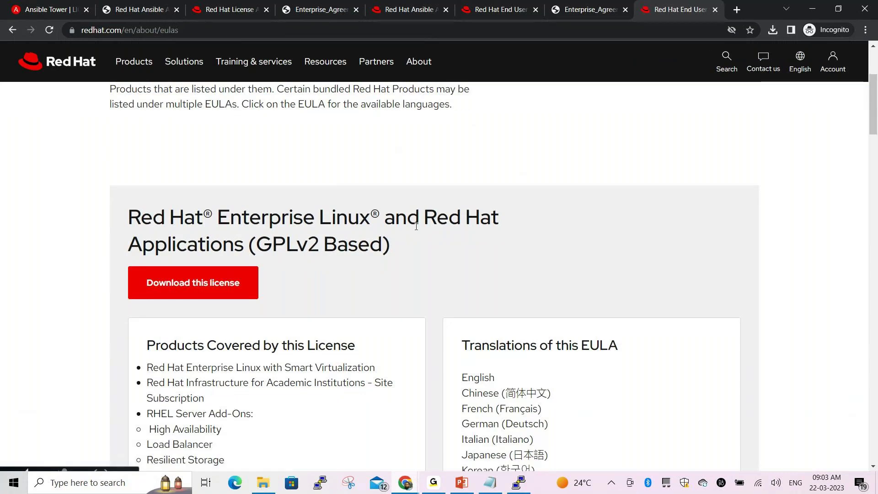
scroll(416, 226, down, 2)
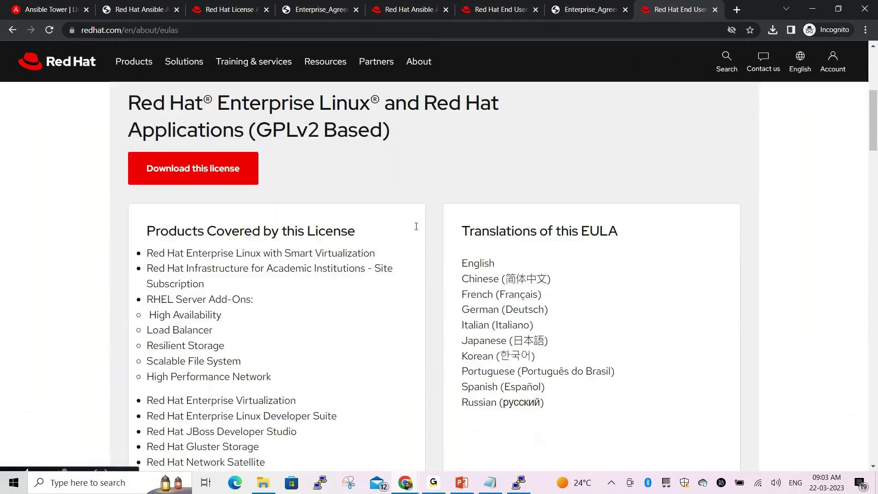
scroll(416, 226, down, 1)
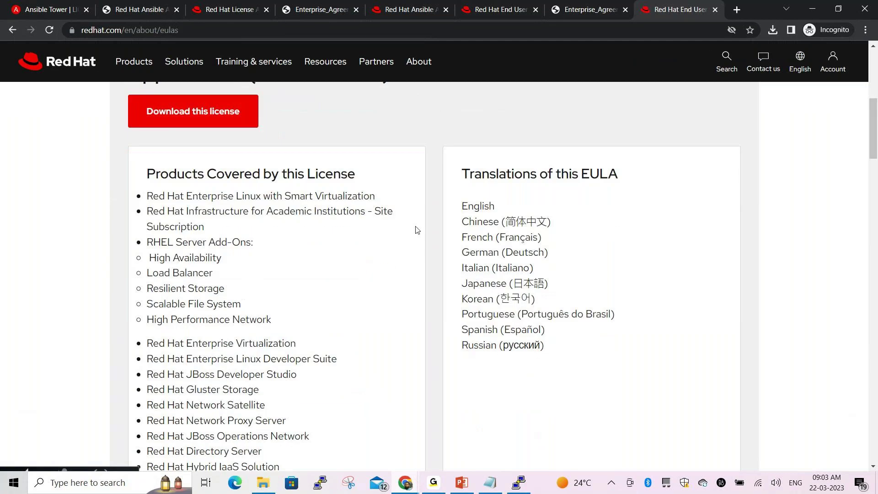
click(215, 121)
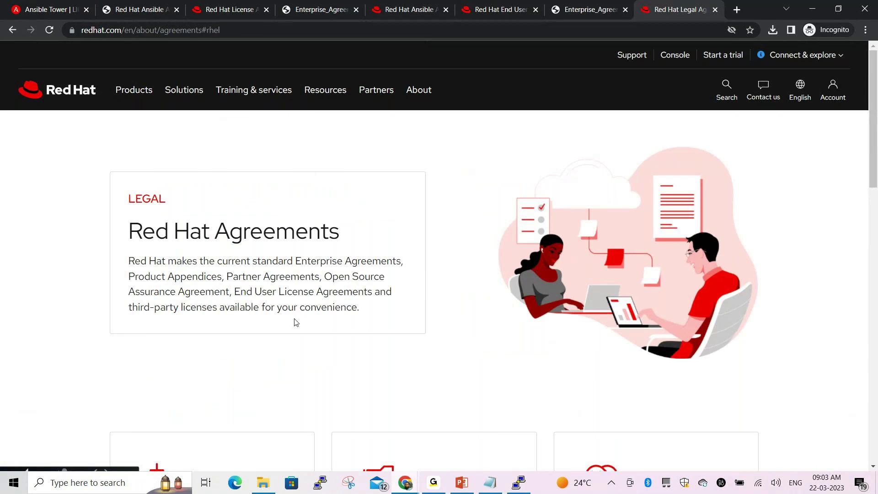
scroll(526, 304, down, 1)
scroll(525, 304, down, 10)
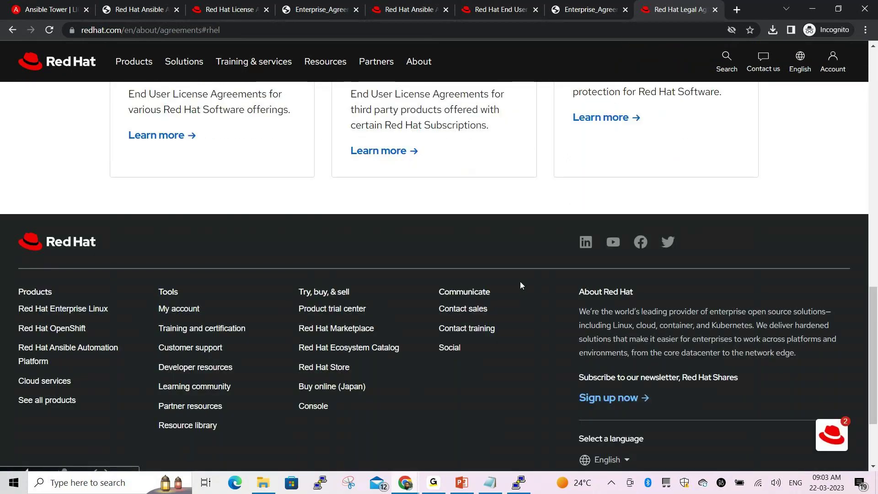
scroll(520, 281, up, 5)
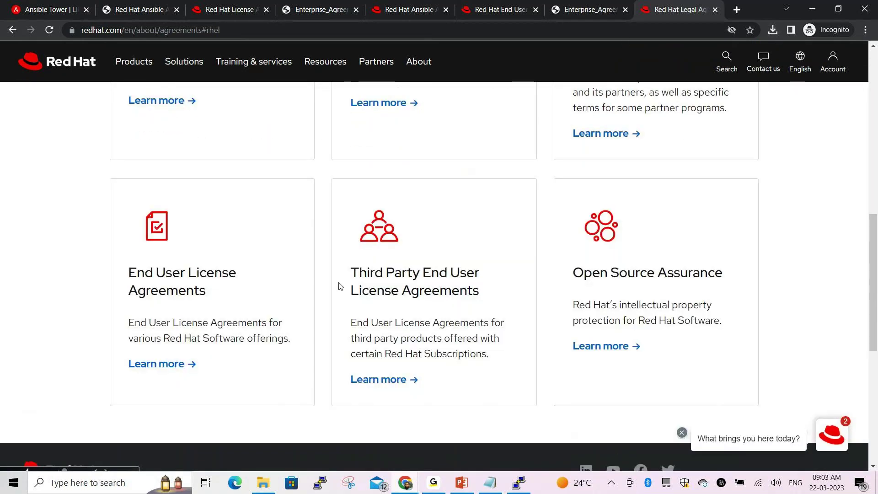
scroll(346, 288, down, 4)
scroll(209, 276, up, 4)
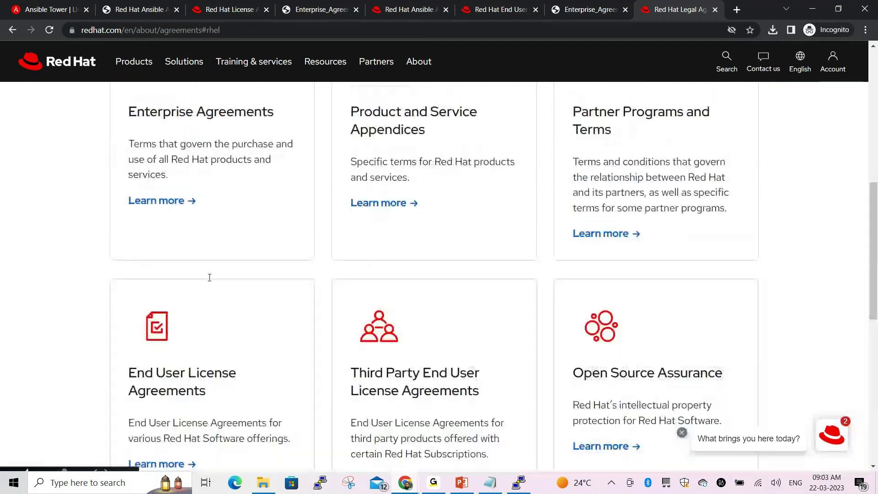
scroll(210, 276, up, 3)
scroll(584, 242, up, 2)
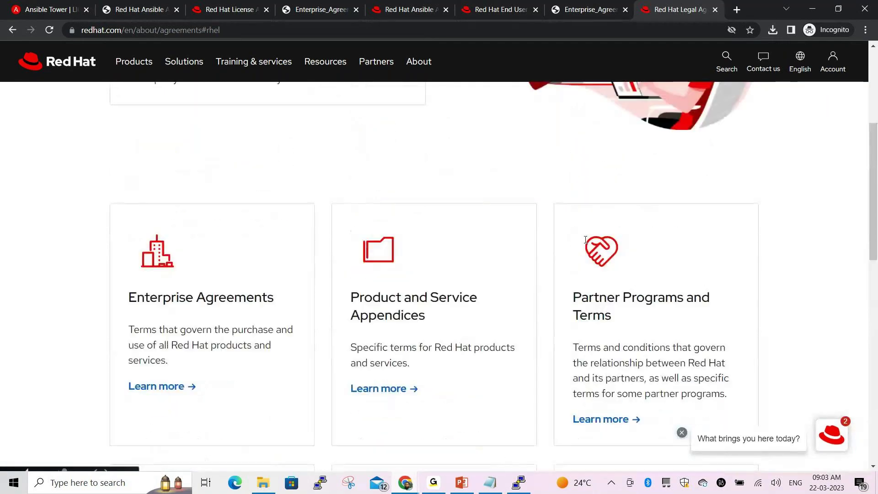
scroll(363, 243, up, 4)
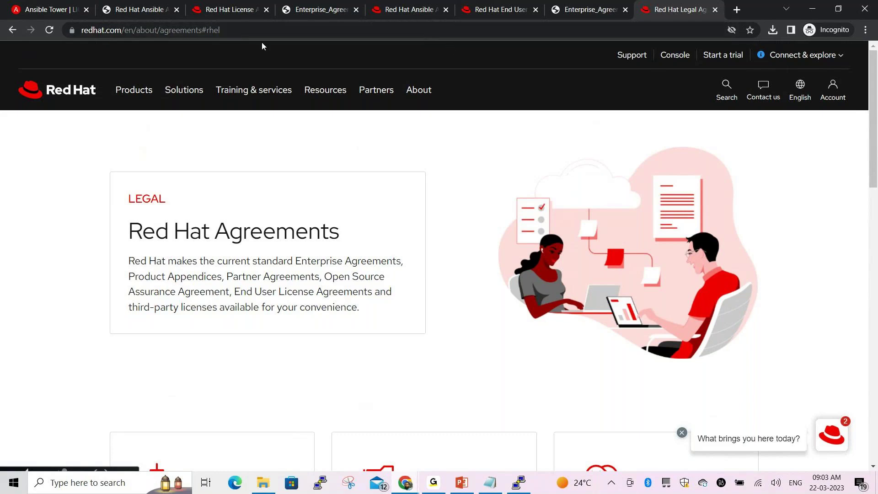
Close the Ansible trial page and the leftover research tabs, keeping the Tower license page
click(46, 7)
click(138, 9)
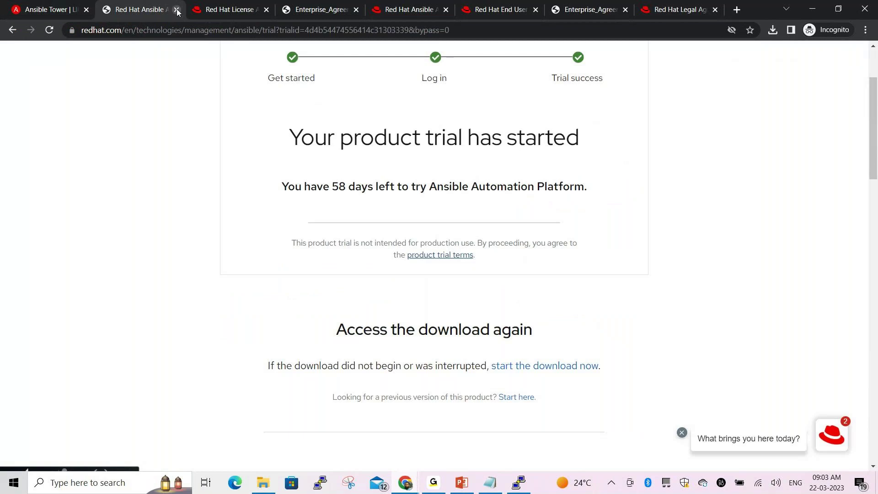
click(177, 9)
click(176, 10)
click(177, 10)
click(176, 10)
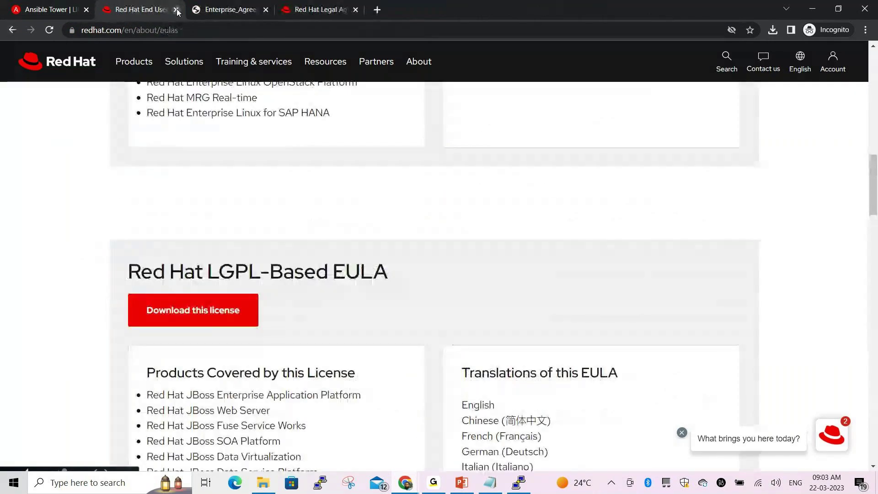
click(176, 9)
click(176, 10)
click(177, 9)
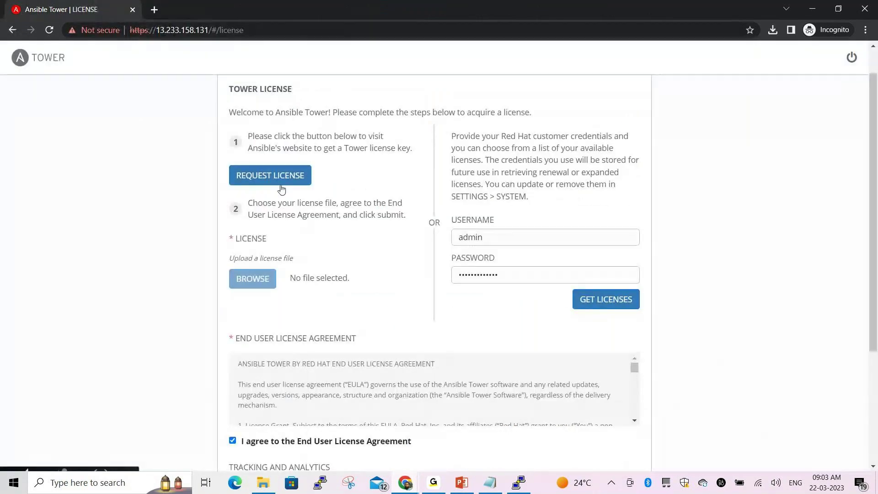
Try GET LICENSES, dismiss the 401 error, and open the REQUEST LICENSE trial page
click(626, 295)
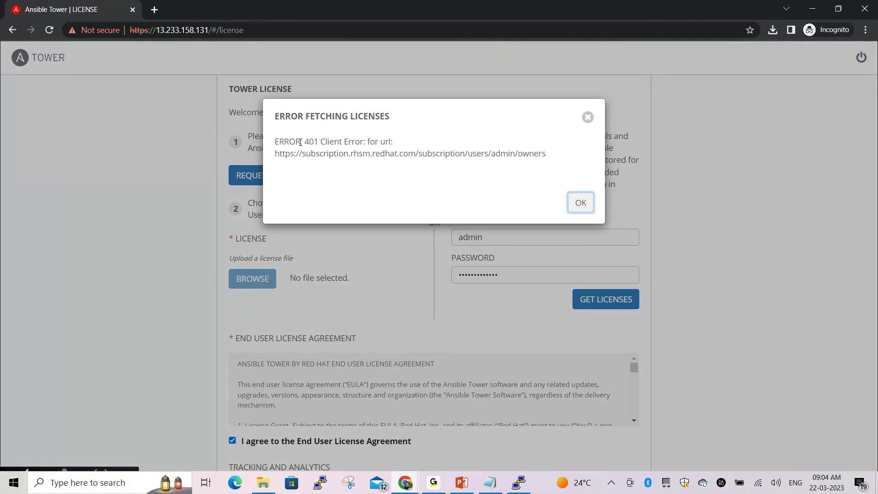
drag(322, 141, 398, 154)
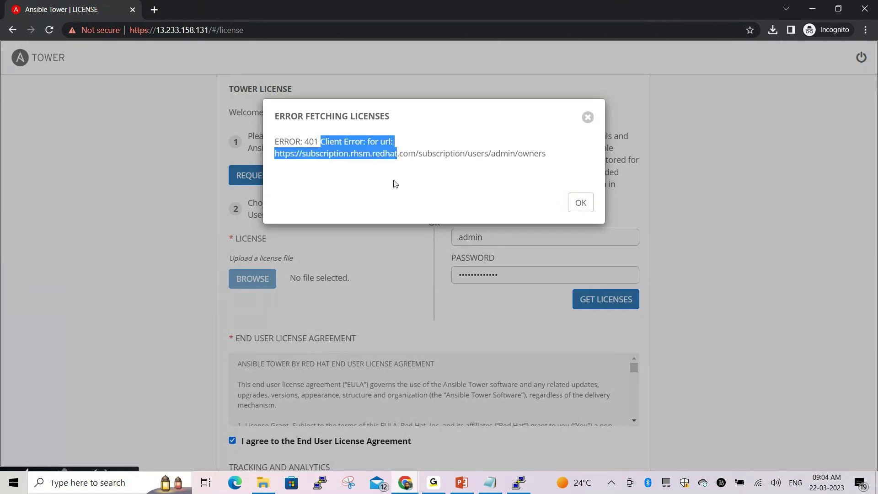
click(367, 176)
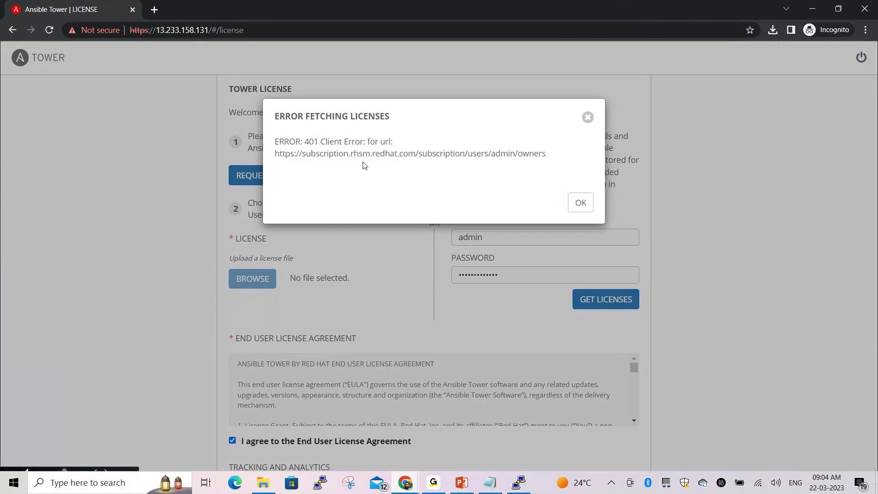
drag(420, 154, 562, 203)
click(580, 202)
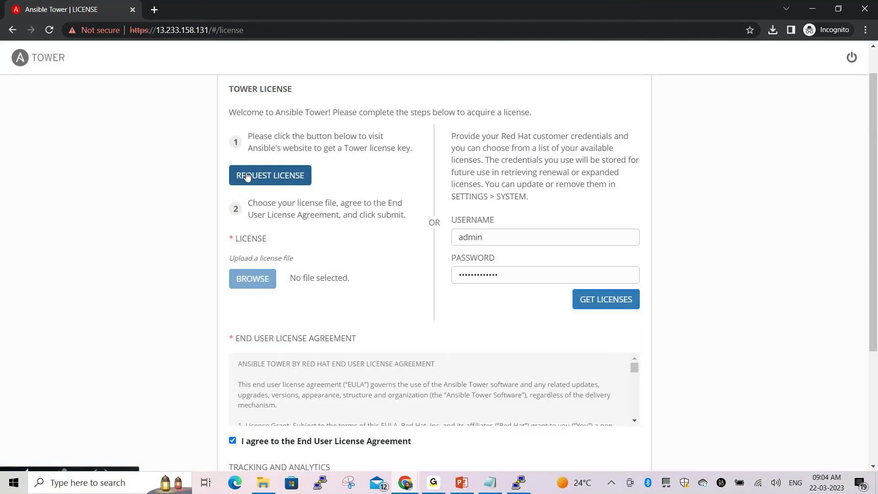
click(247, 177)
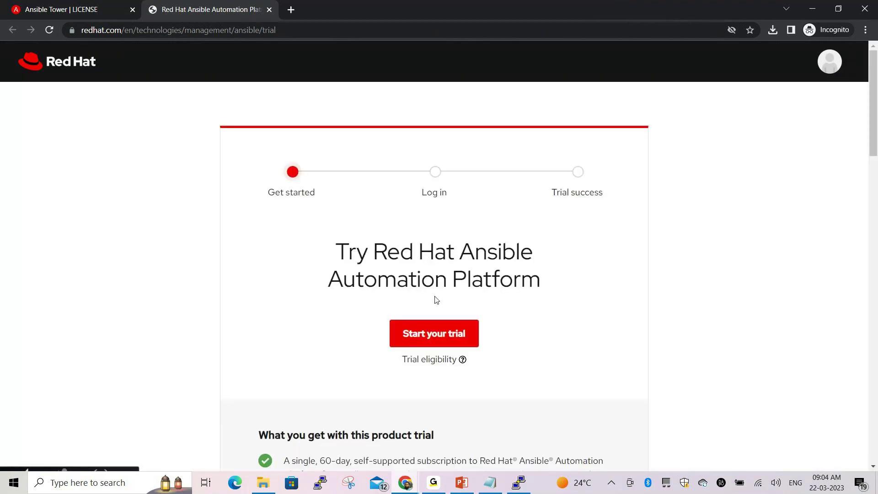
Read the FAQ entries on who can sign up and what a product trial is
scroll(435, 300, down, 3)
scroll(435, 300, down, 10)
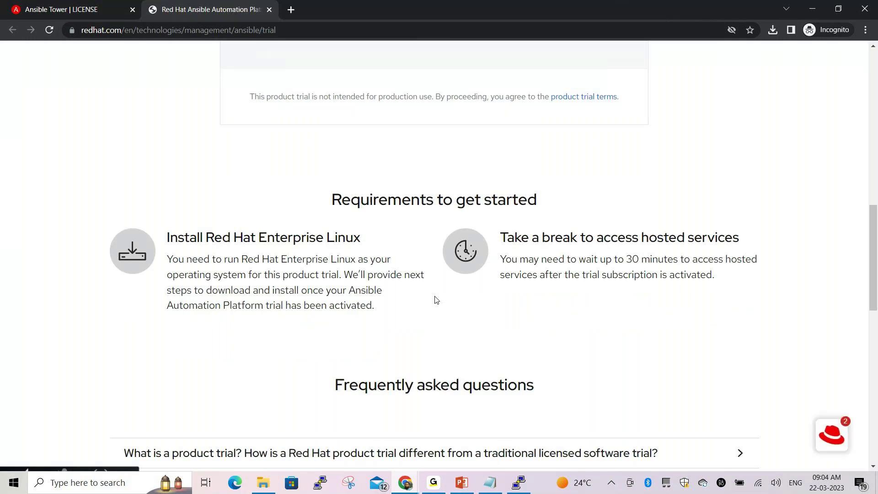
scroll(435, 299, down, 4)
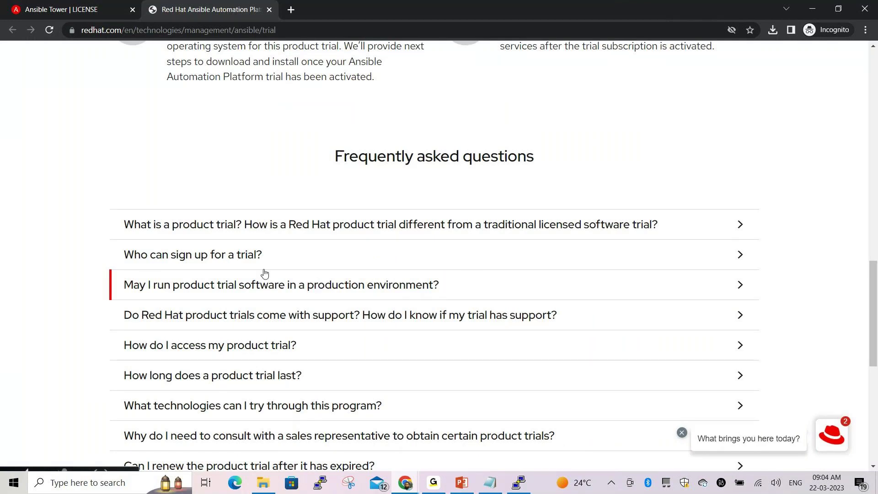
click(254, 256)
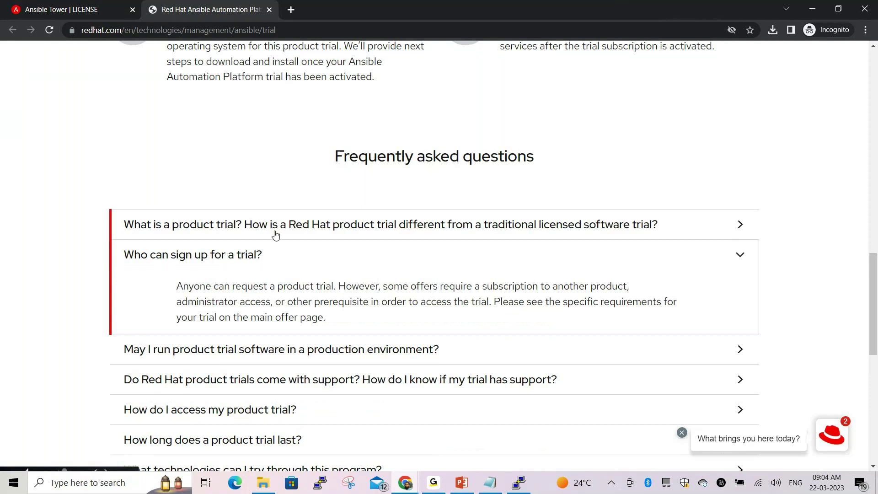
click(237, 237)
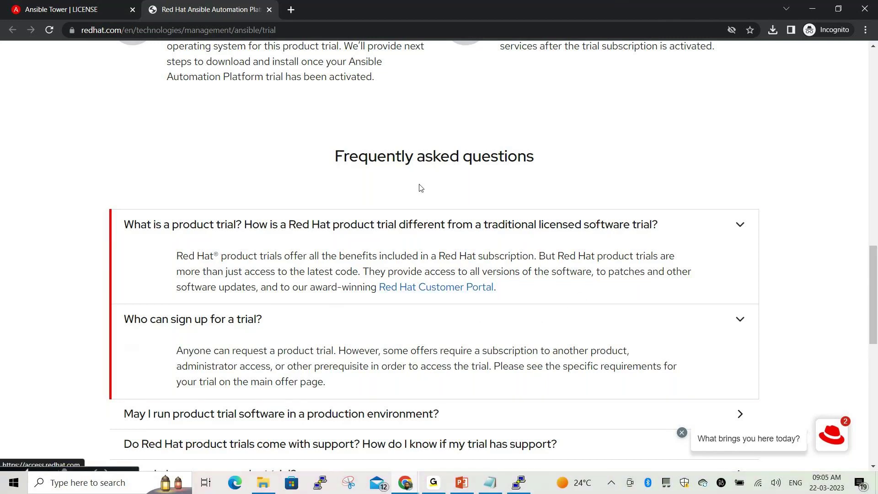
scroll(439, 163, up, 10)
scroll(440, 162, up, 7)
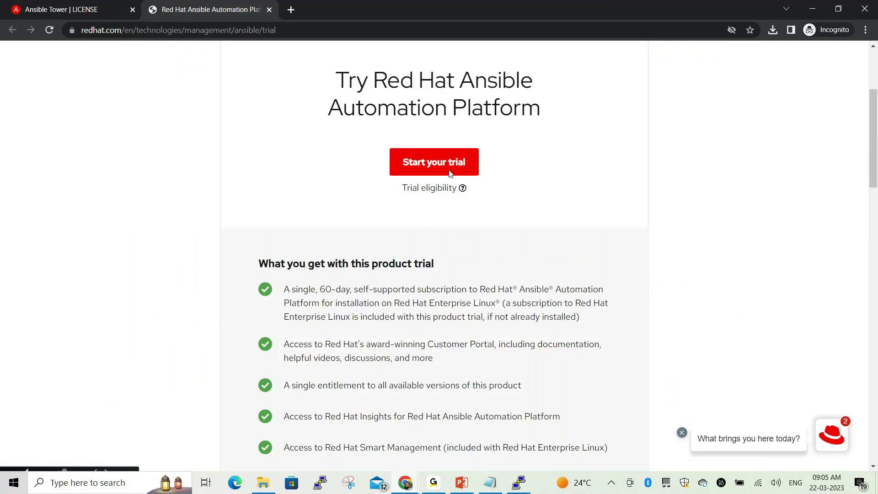
Start the Ansible Automation Platform trial, dismiss the feedback popup, and open the product trial terms
click(446, 278)
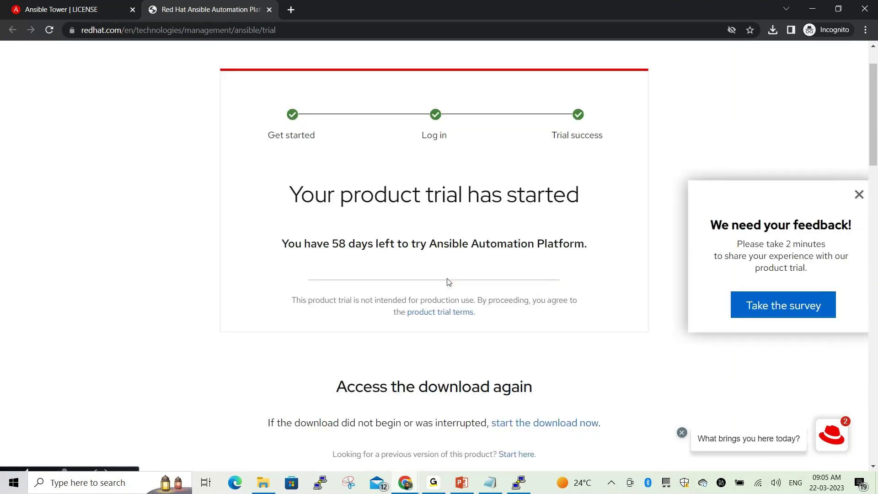
click(842, 194)
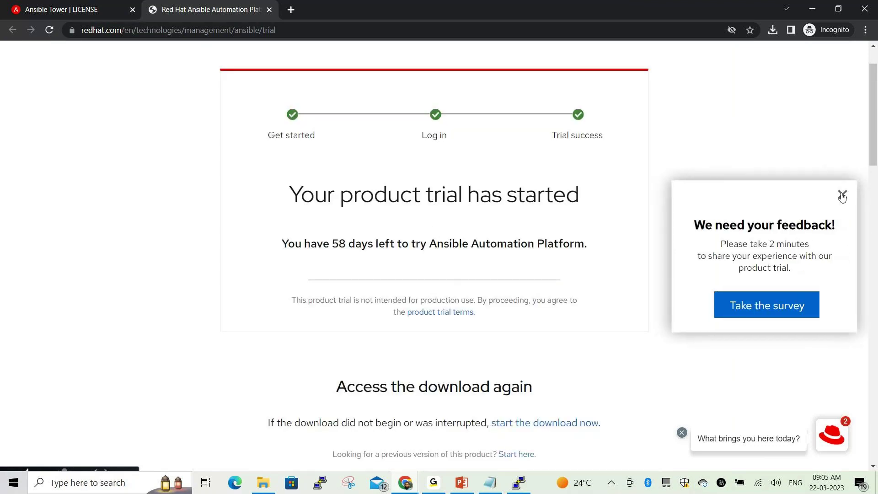
scroll(505, 363, down, 2)
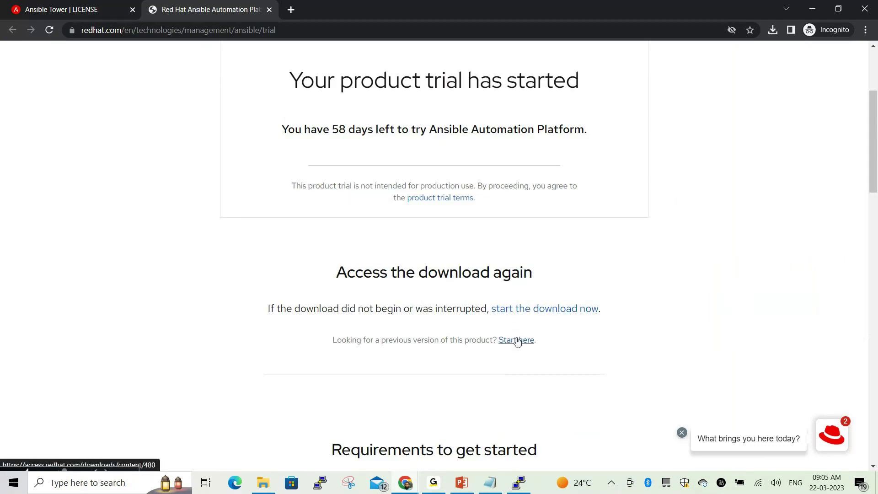
click(441, 198)
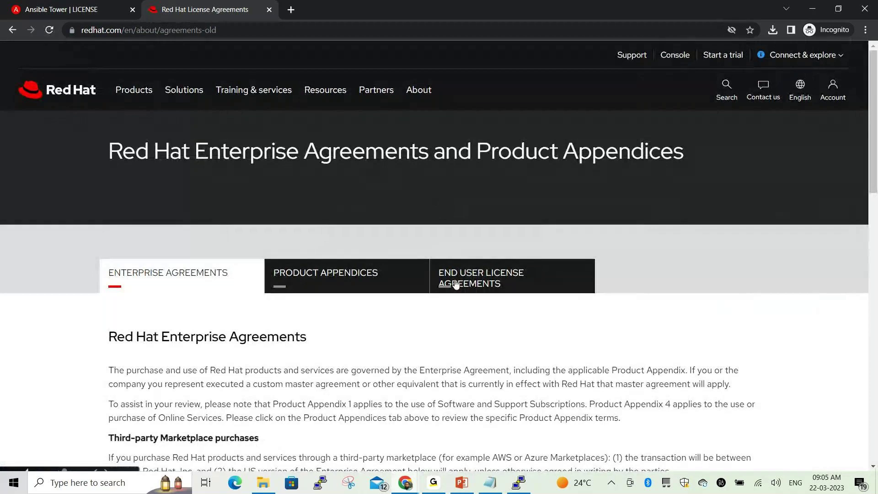
In the Product Appendices section, scroll to the APAC list and open the India Enterprise Agreement
click(407, 284)
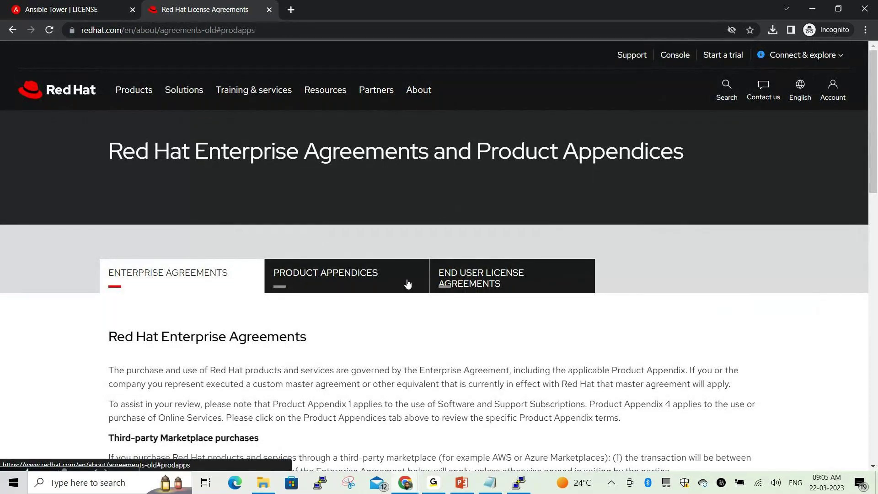
scroll(408, 284, down, 3)
scroll(408, 283, down, 3)
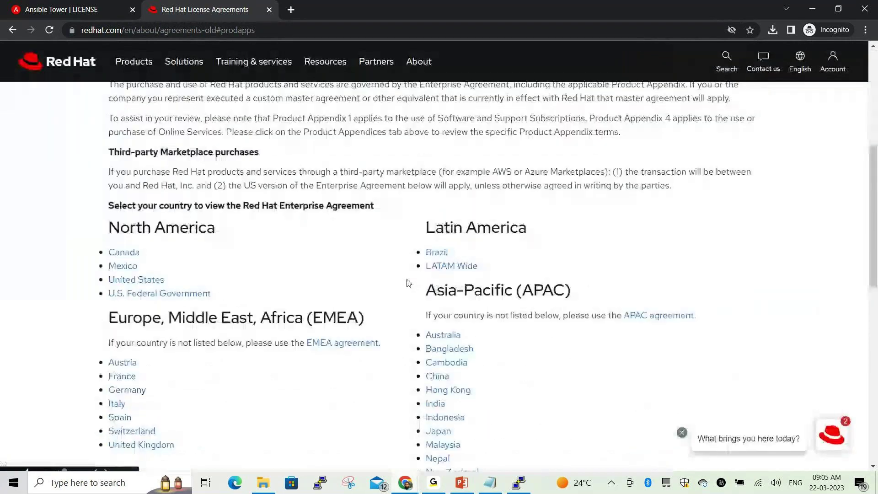
scroll(398, 282, down, 5)
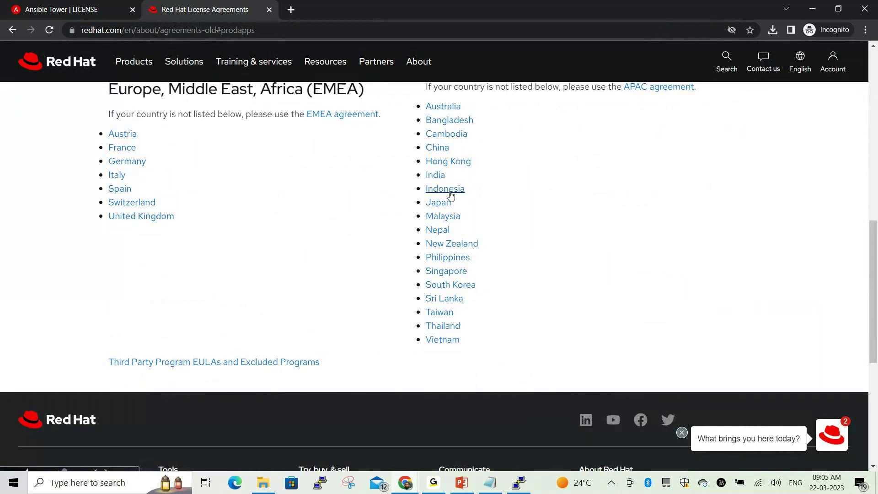
click(439, 177)
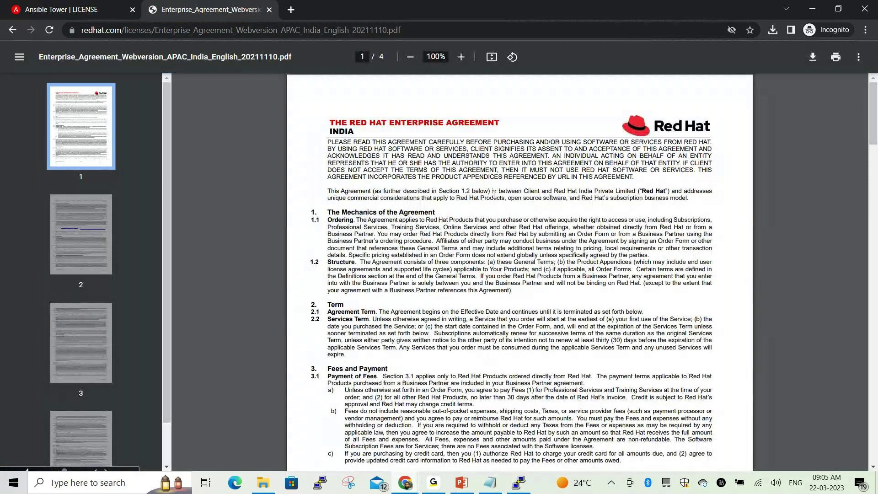
Read the India agreement PDF through to the section 14 Definitions on page 4
scroll(494, 195, down, 7)
scroll(489, 237, up, 6)
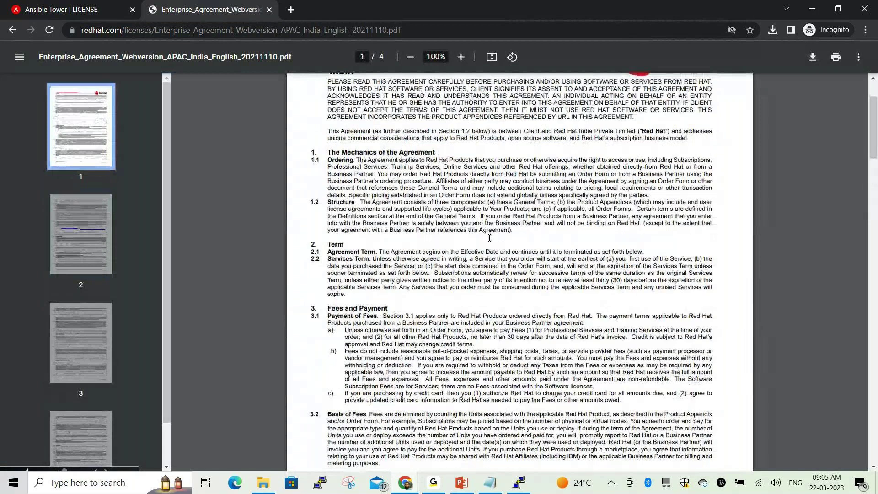
scroll(489, 238, down, 9)
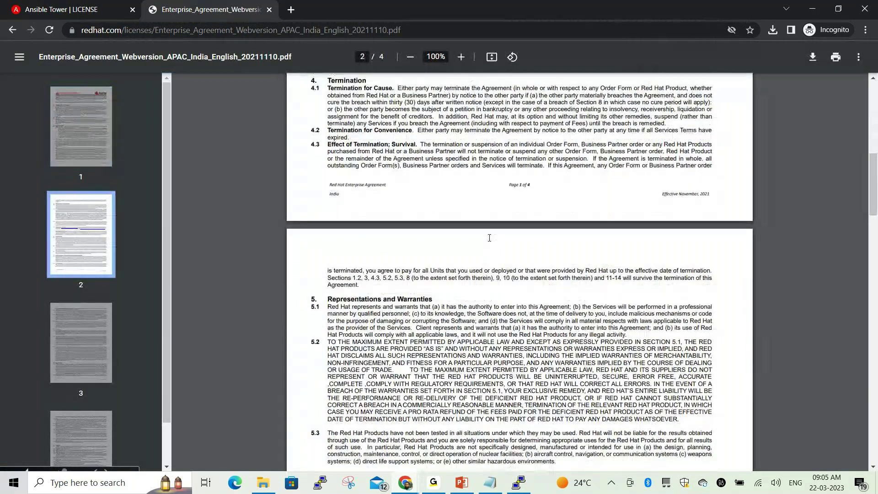
scroll(489, 238, down, 5)
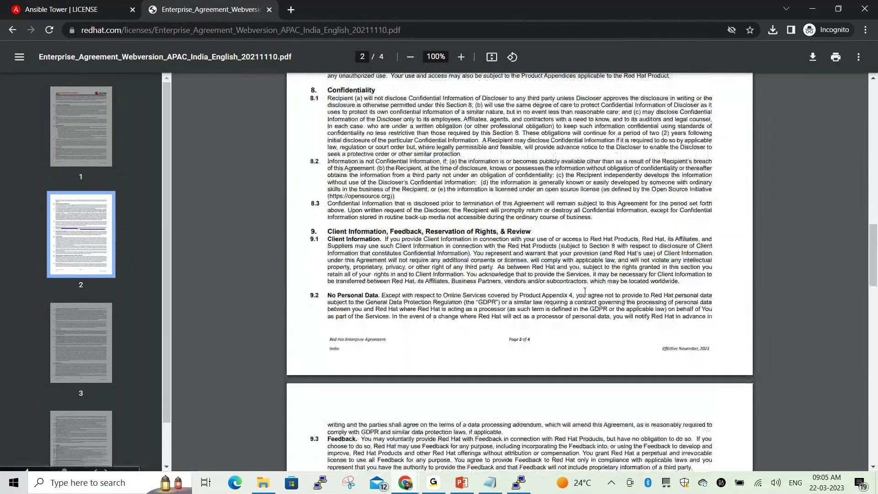
scroll(584, 292, down, 5)
scroll(585, 292, down, 9)
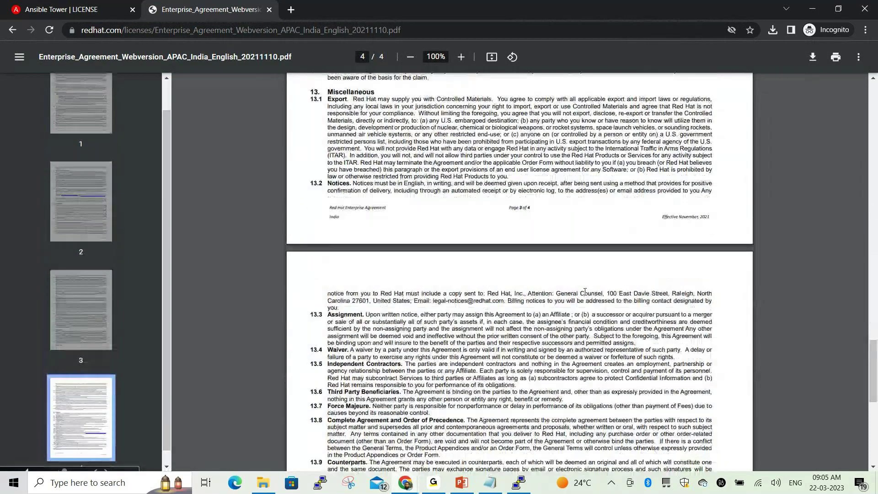
scroll(585, 292, down, 9)
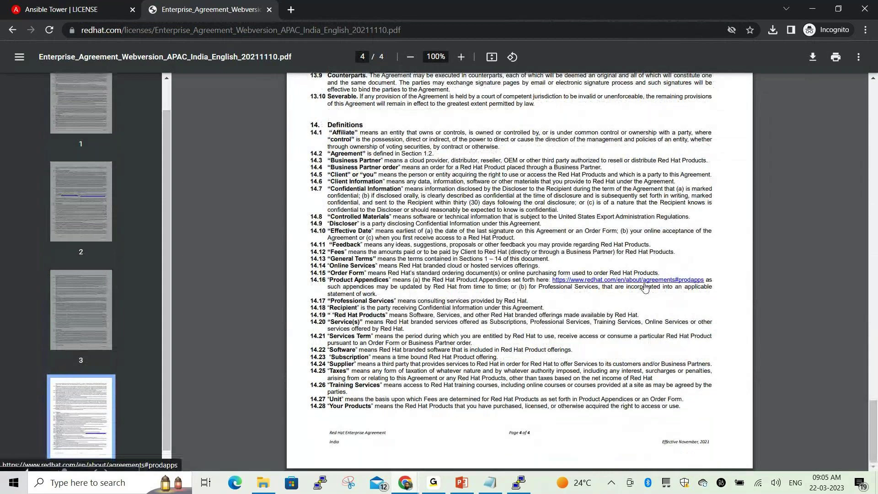
Open the Product Appendices agreements page and go on to the End User License Agreements page
click(595, 279)
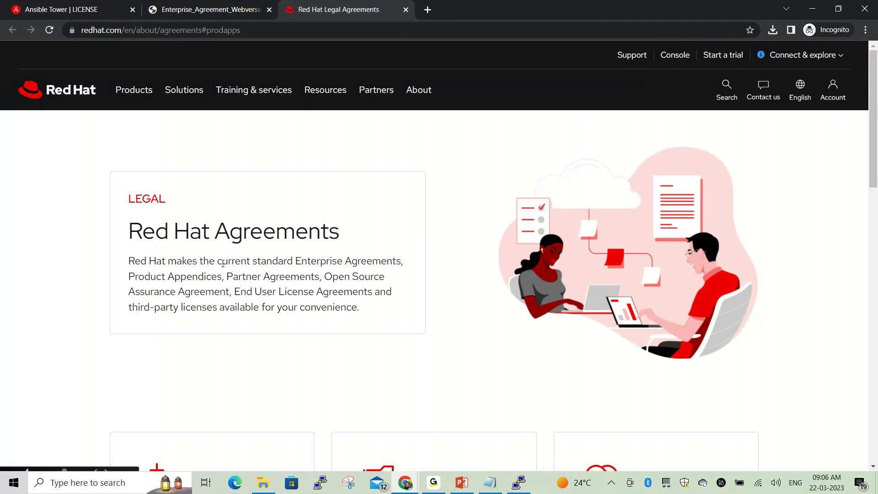
scroll(274, 269, down, 1)
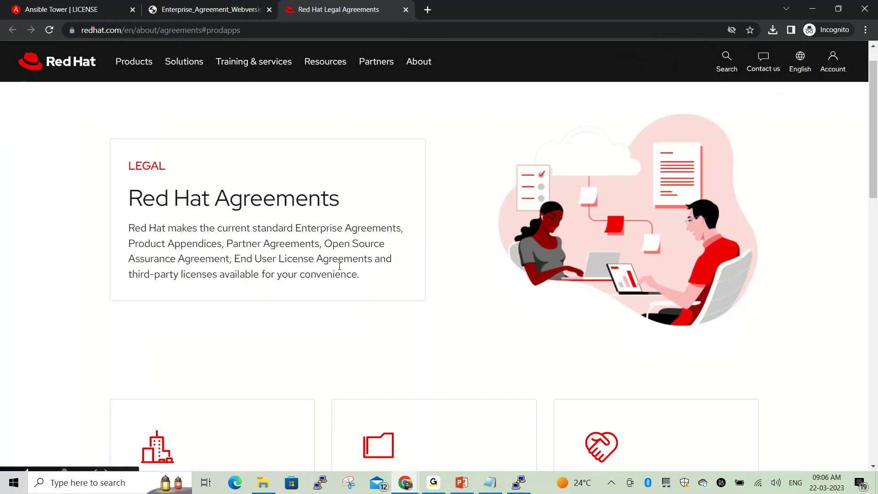
scroll(339, 266, down, 4)
scroll(321, 275, down, 1)
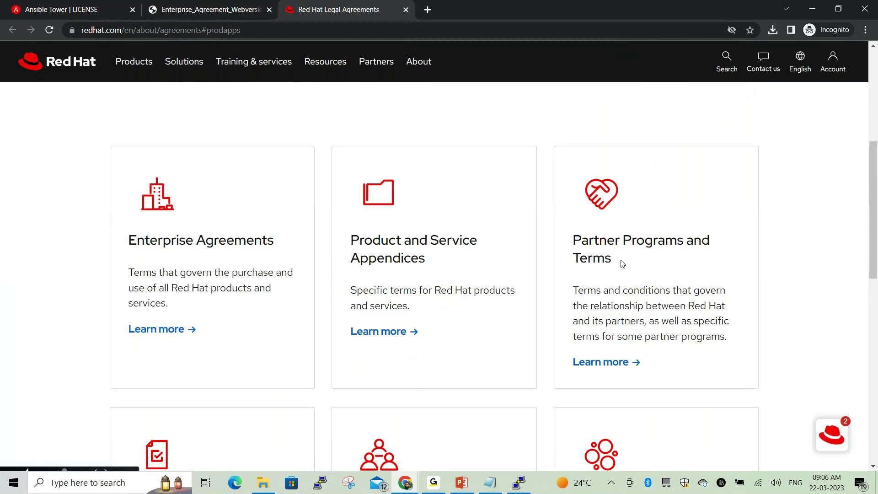
scroll(261, 329, down, 5)
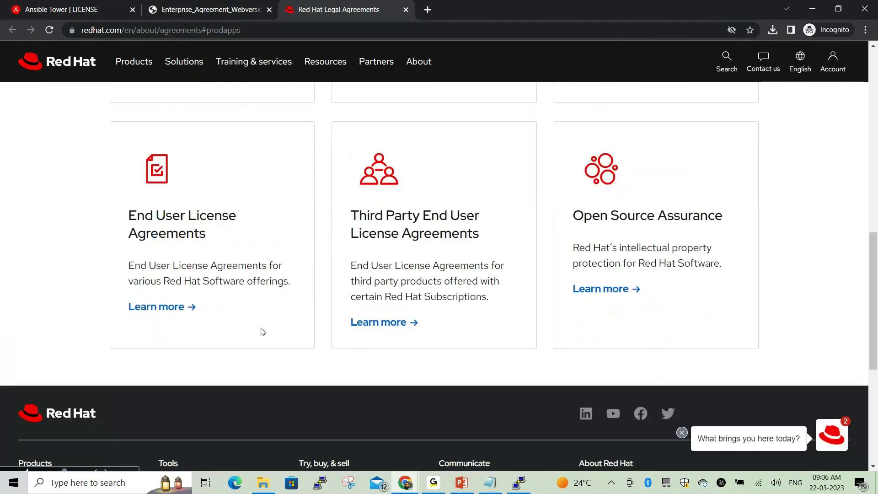
scroll(253, 327, down, 2)
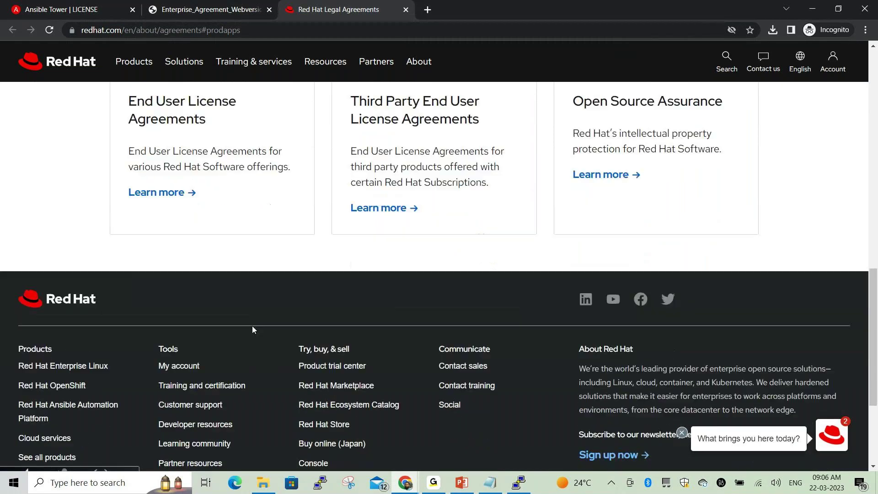
click(176, 196)
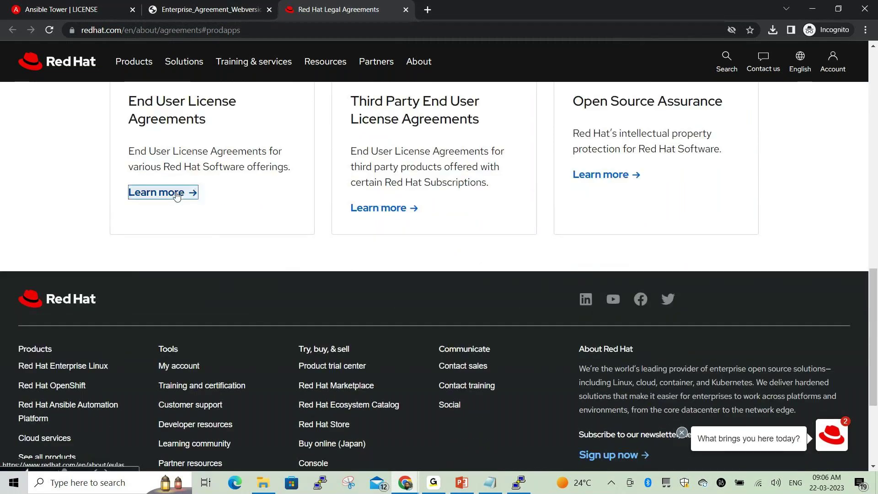
Look through the EULA list and request the GPLv2 Based license via Download this license
scroll(345, 209, down, 4)
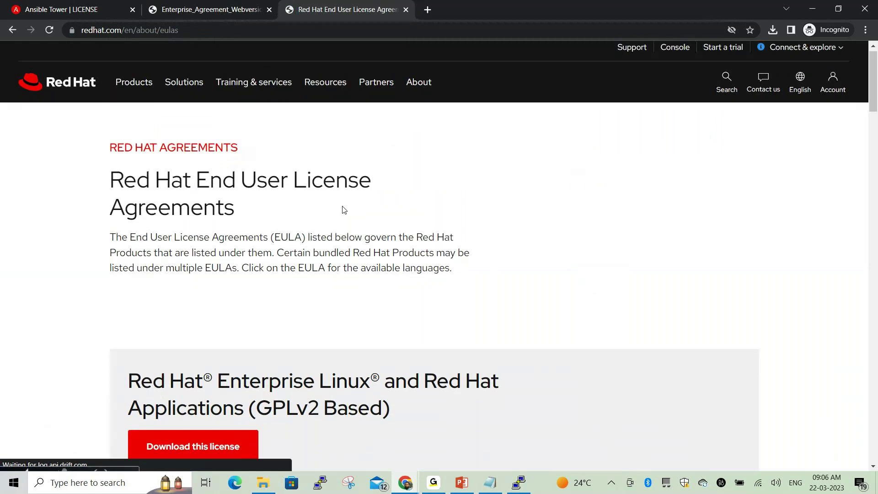
scroll(380, 223, down, 3)
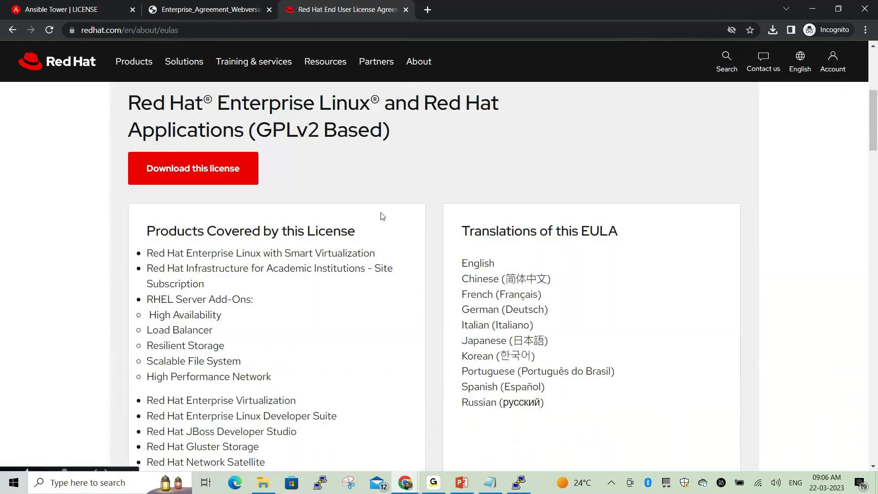
scroll(345, 190, down, 1)
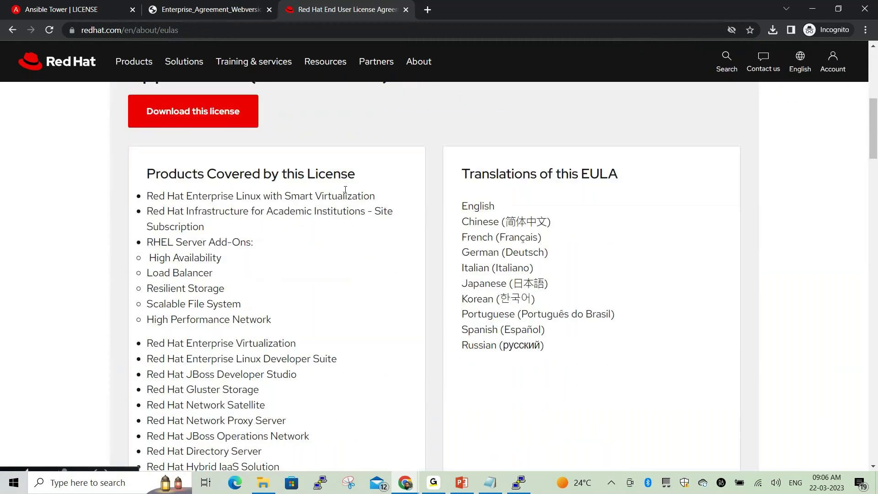
scroll(346, 190, down, 9)
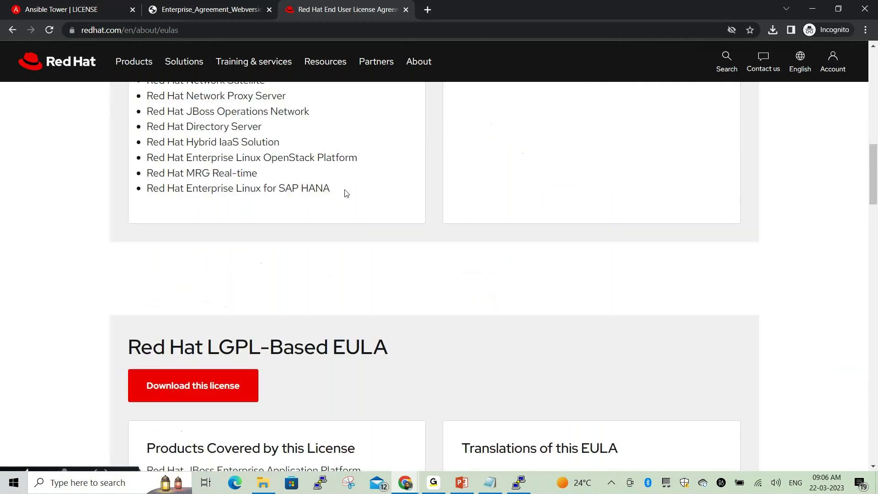
scroll(344, 192, down, 2)
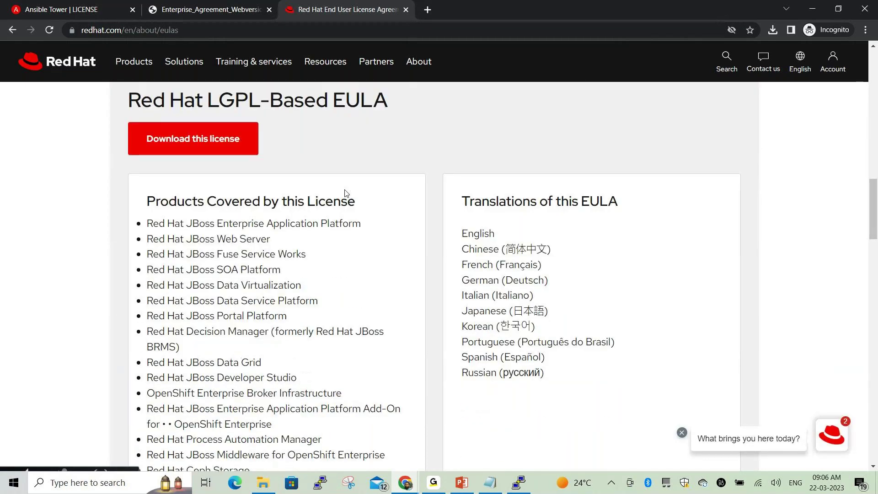
scroll(347, 193, down, 8)
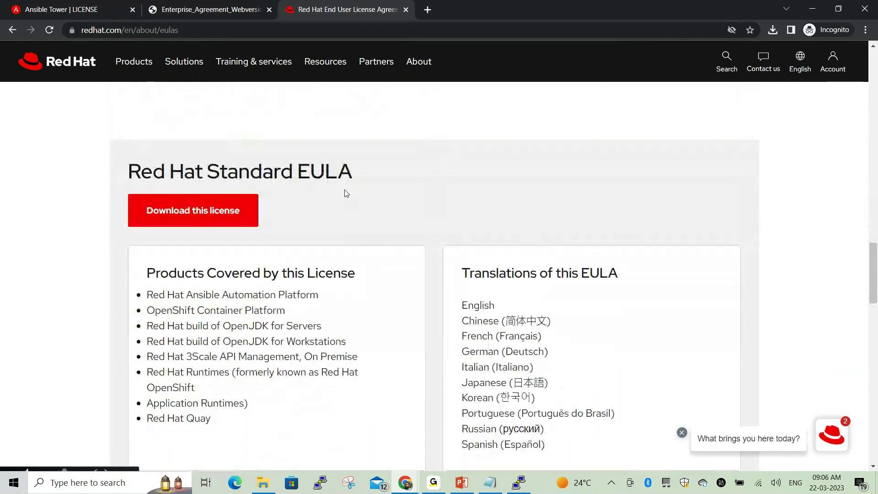
scroll(348, 194, down, 6)
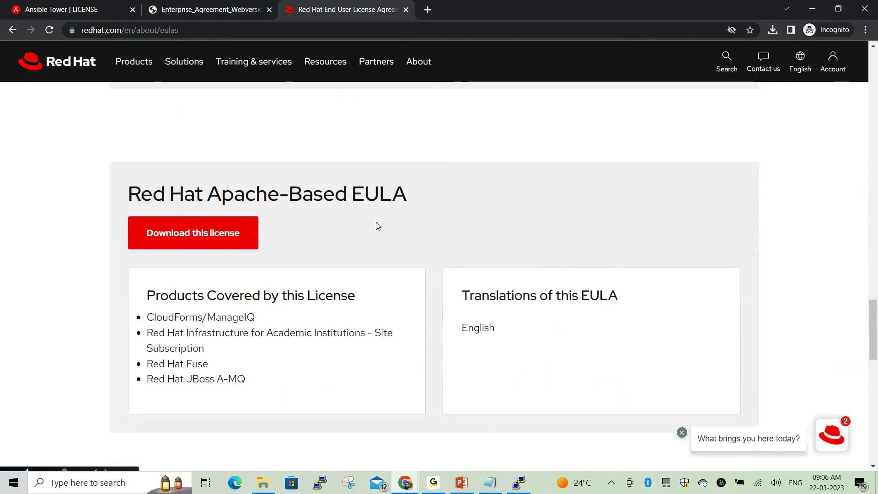
scroll(302, 208, down, 9)
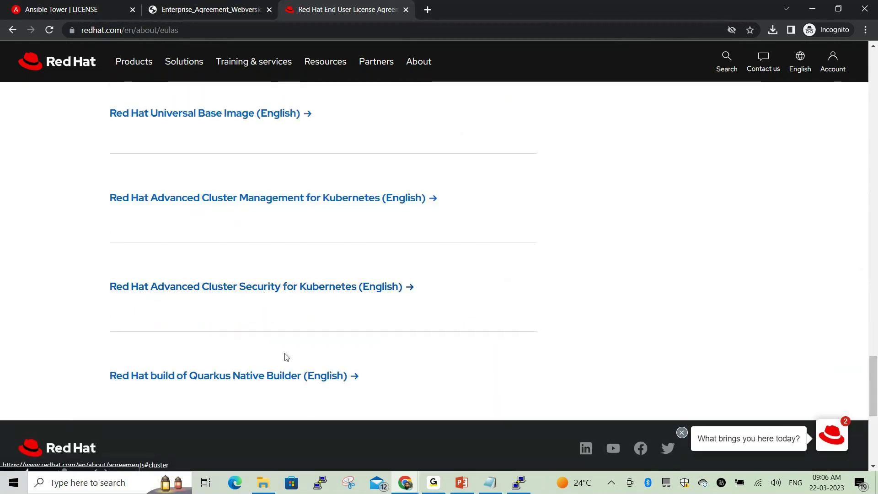
scroll(275, 338, down, 2)
scroll(253, 274, up, 5)
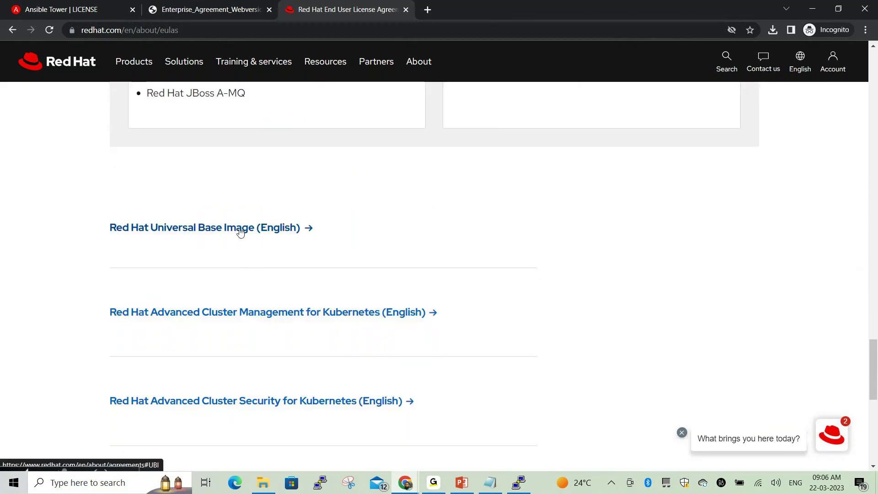
scroll(240, 231, up, 4)
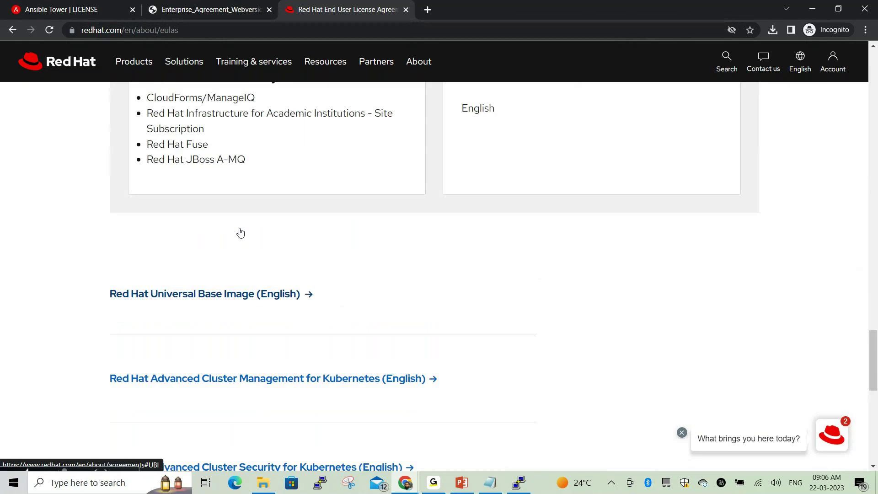
scroll(241, 227, up, 3)
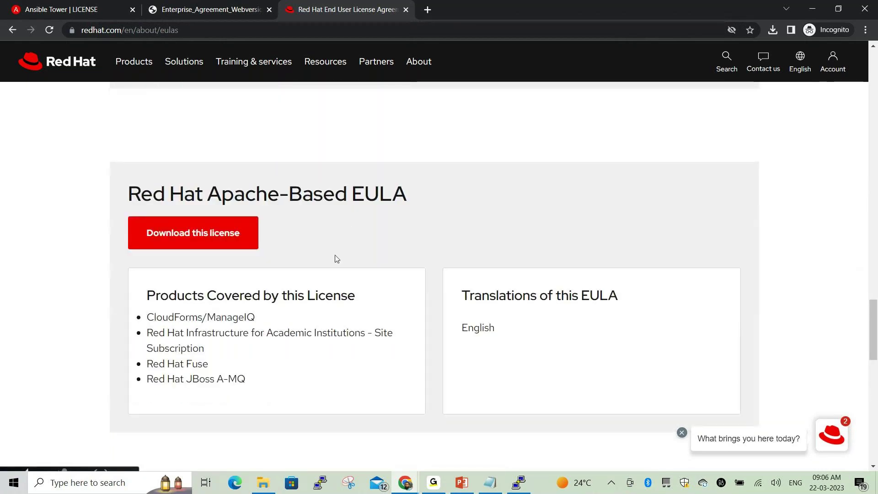
scroll(304, 354, up, 2)
scroll(303, 346, down, 2)
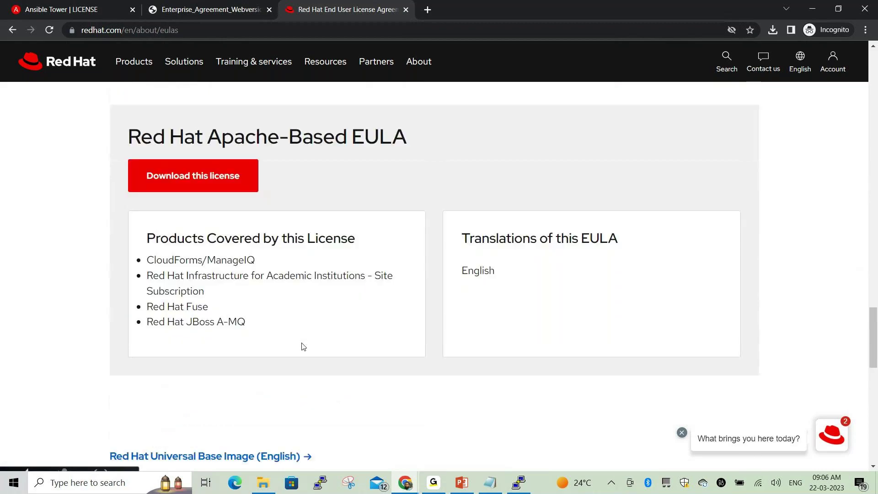
scroll(304, 341, up, 9)
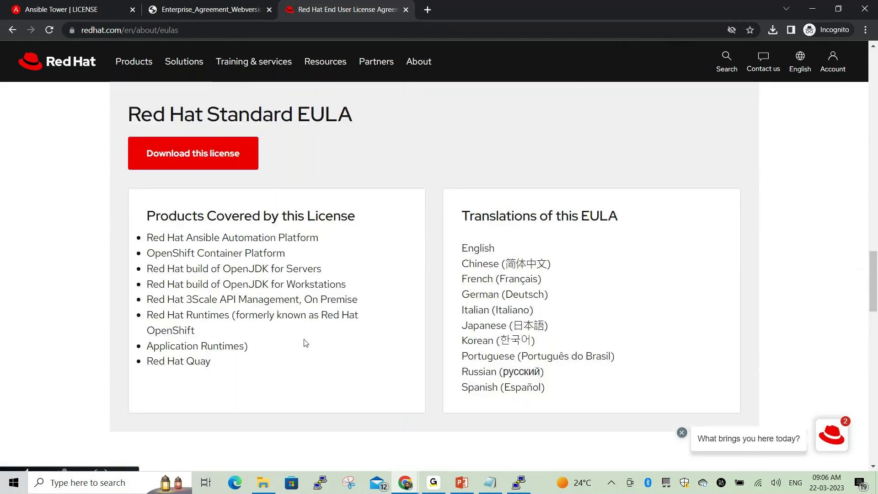
scroll(285, 247, up, 1)
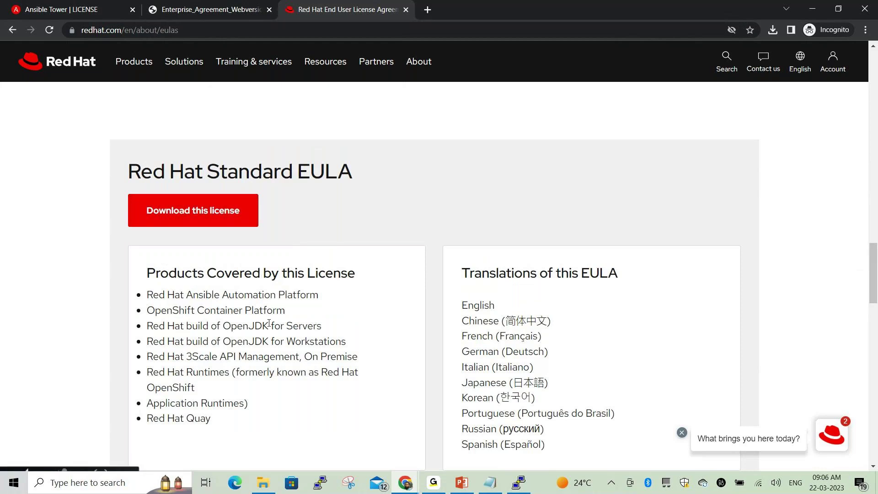
scroll(263, 361, down, 1)
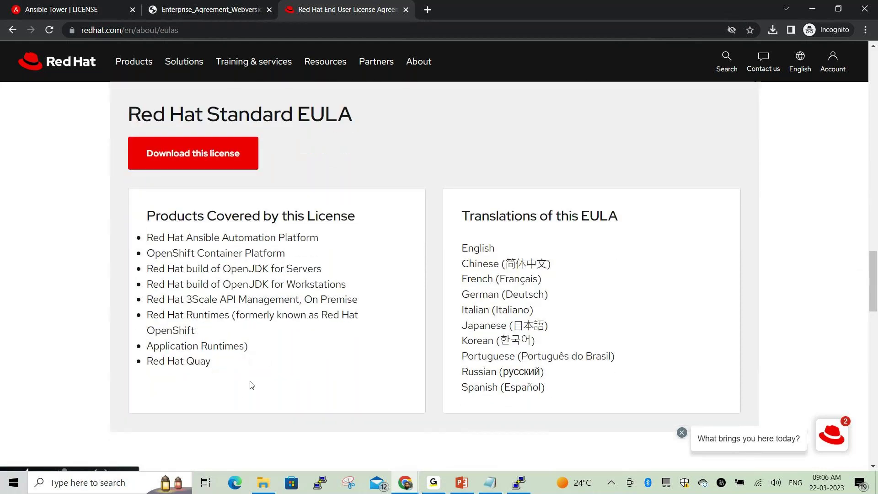
scroll(256, 361, up, 6)
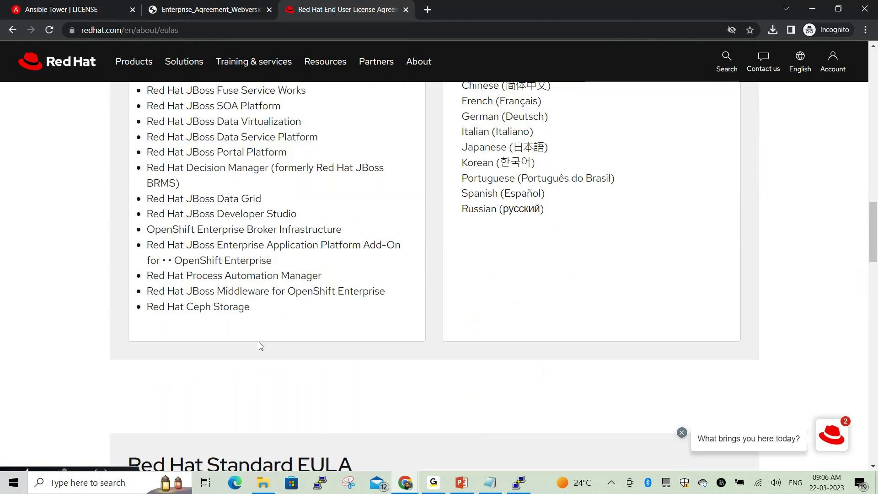
scroll(261, 346, up, 15)
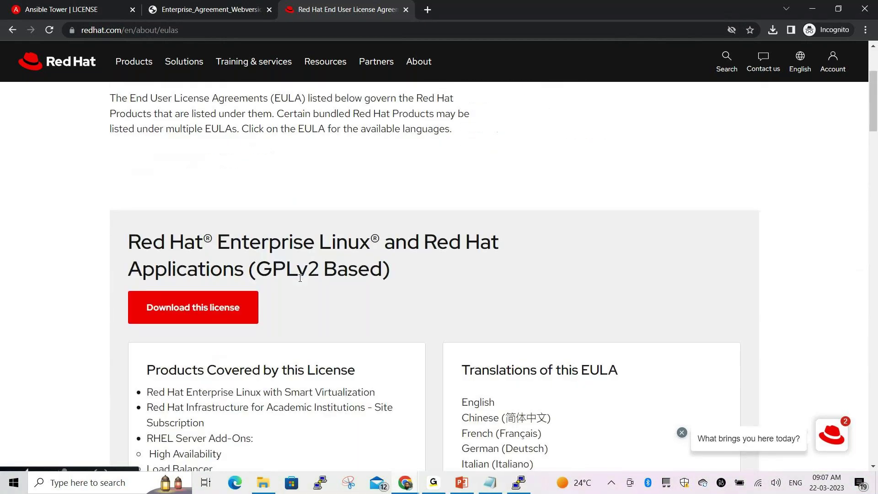
scroll(257, 261, down, 2)
click(239, 229)
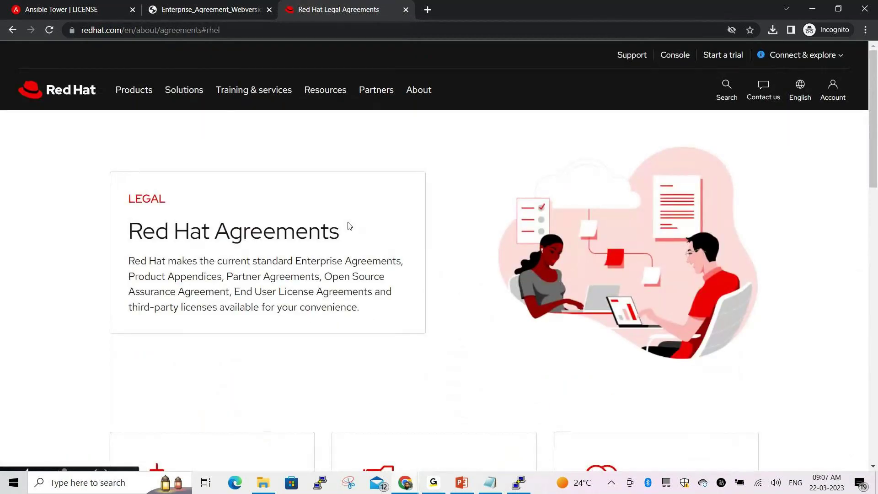
Open the Tower address 13.233.158.131 in Edge and proceed past the unsafe-certificate warning
click(103, 14)
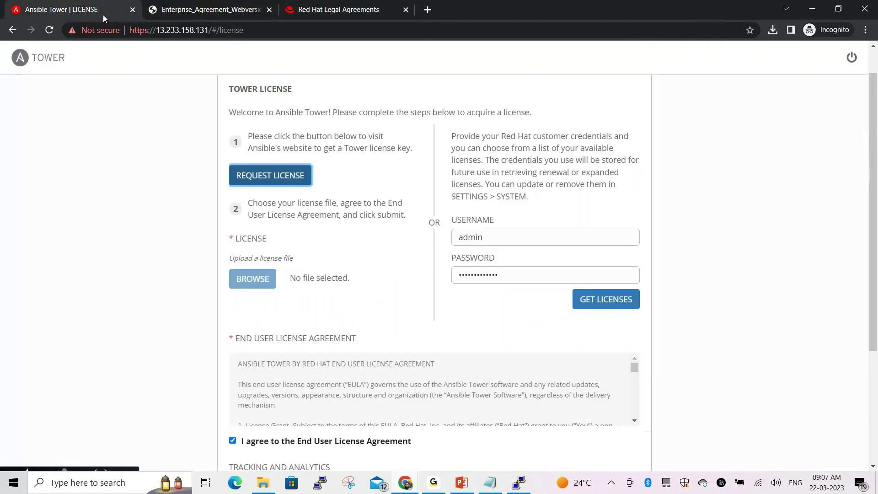
drag(250, 31, 158, 26)
key(ctrl+c)
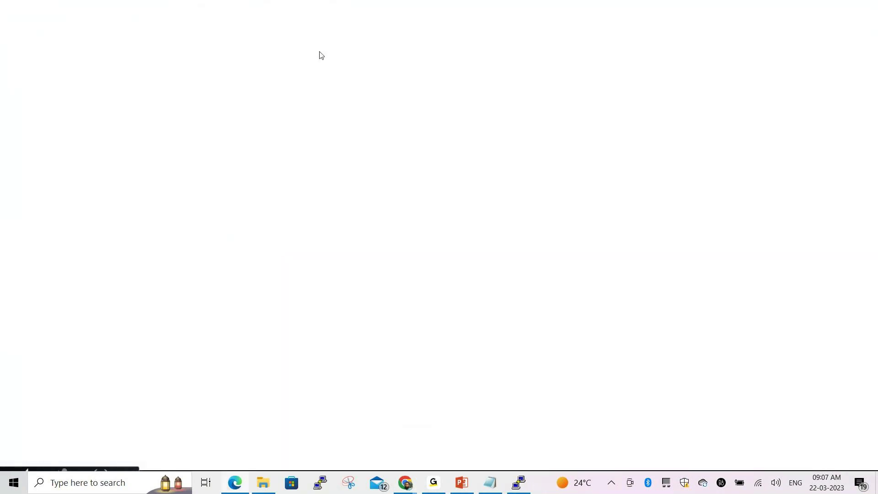
click(246, 25)
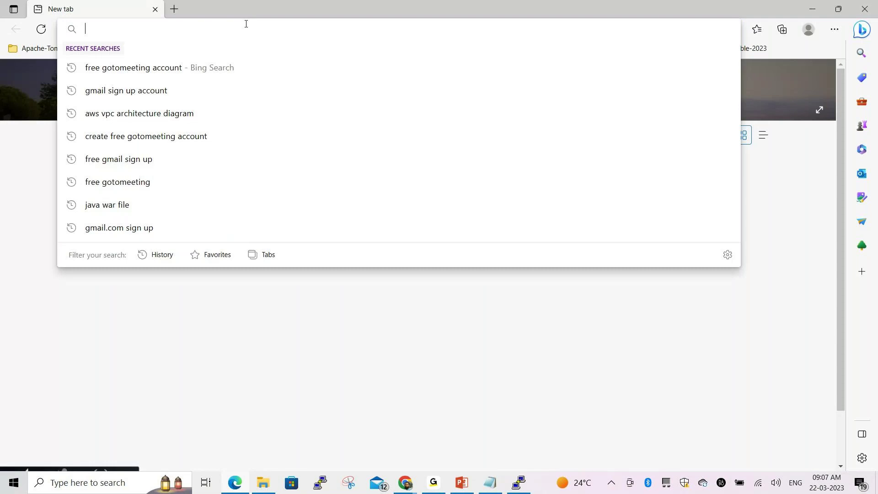
key(ctrl+v)
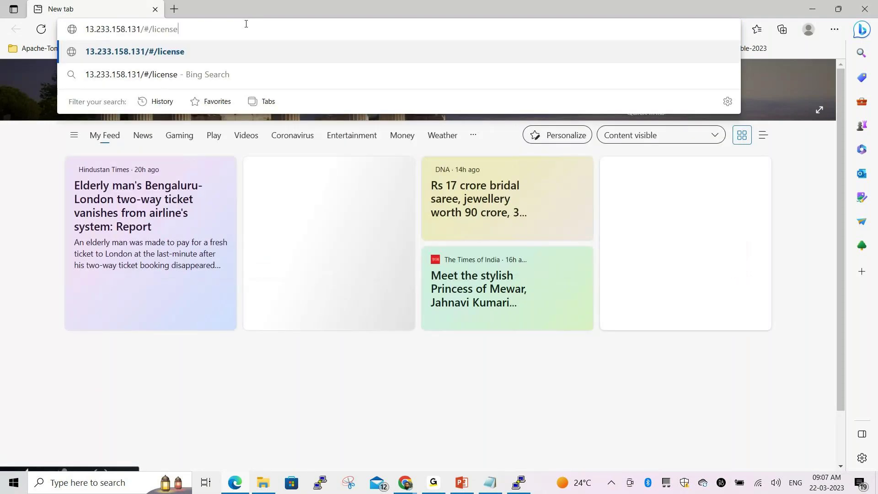
key(Return)
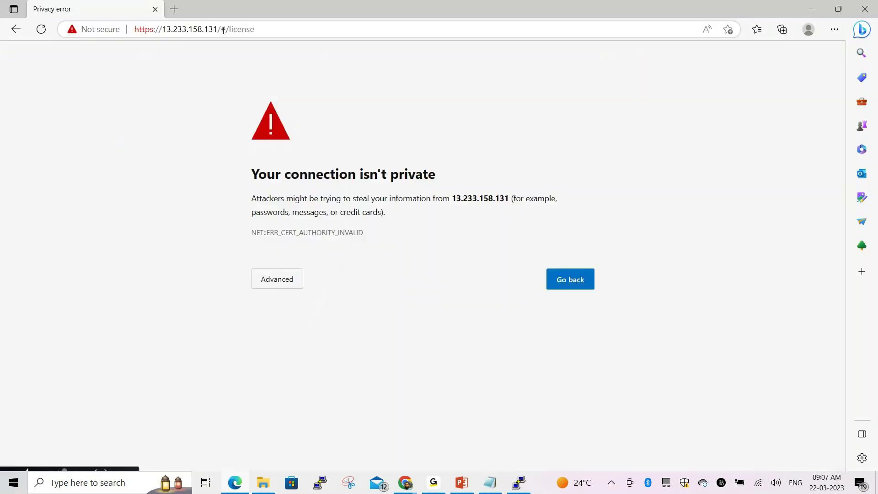
click(277, 279)
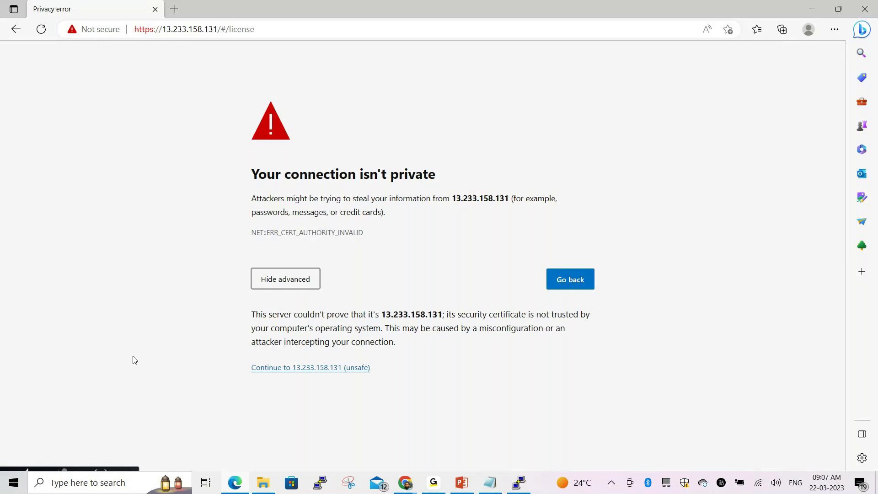
click(283, 370)
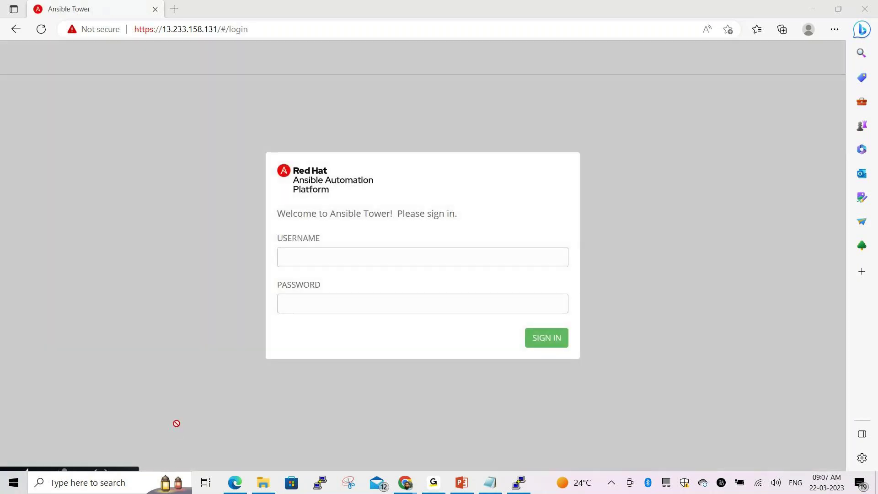
Sign in to Ansible Tower with the admin username and its password
click(323, 256)
text(a)
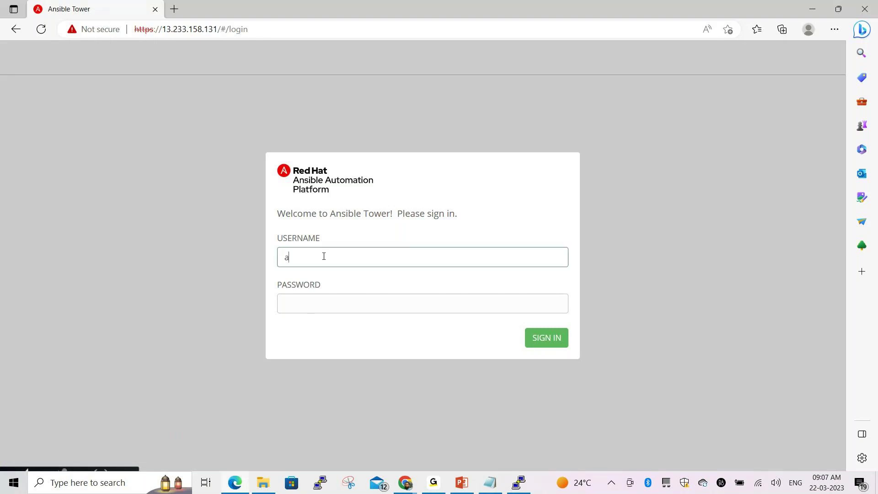
text(dmin)
key(Tab)
text(admin)
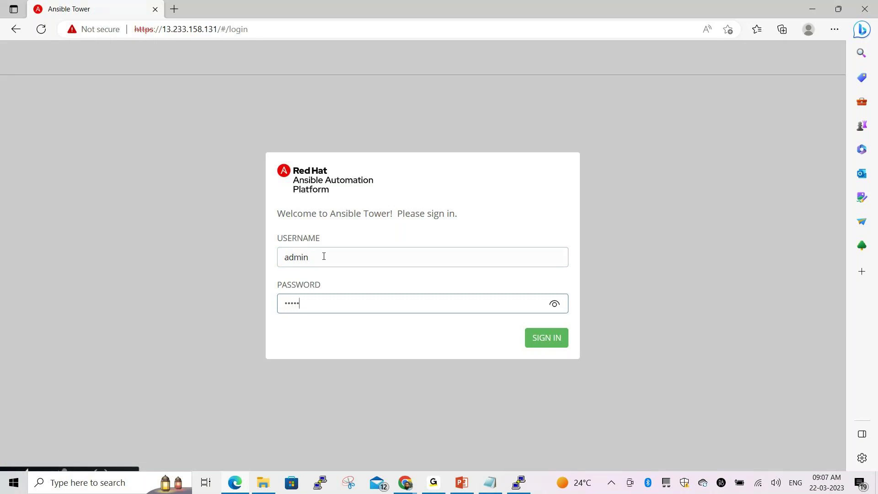
text(12345678)
click(538, 339)
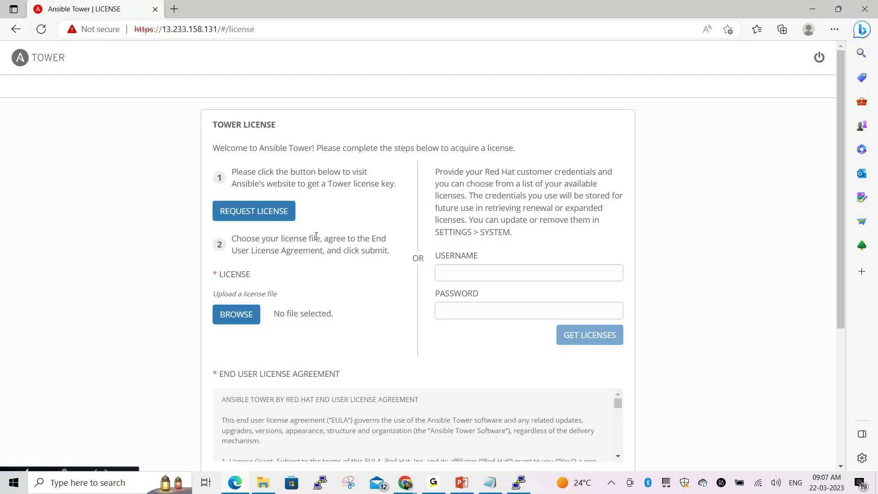
Enter the Red Hat customer username and password on the license form and accept the EULA
scroll(363, 266, down, 1)
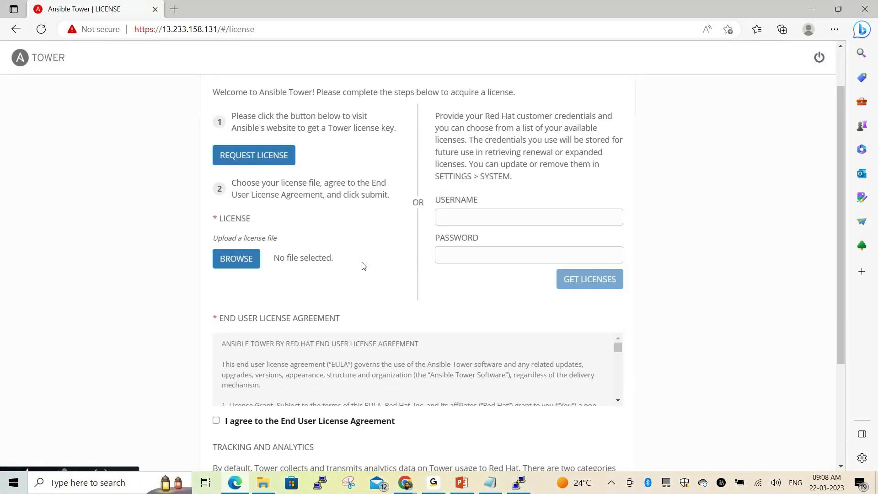
scroll(364, 266, down, 1)
click(450, 147)
text(a)
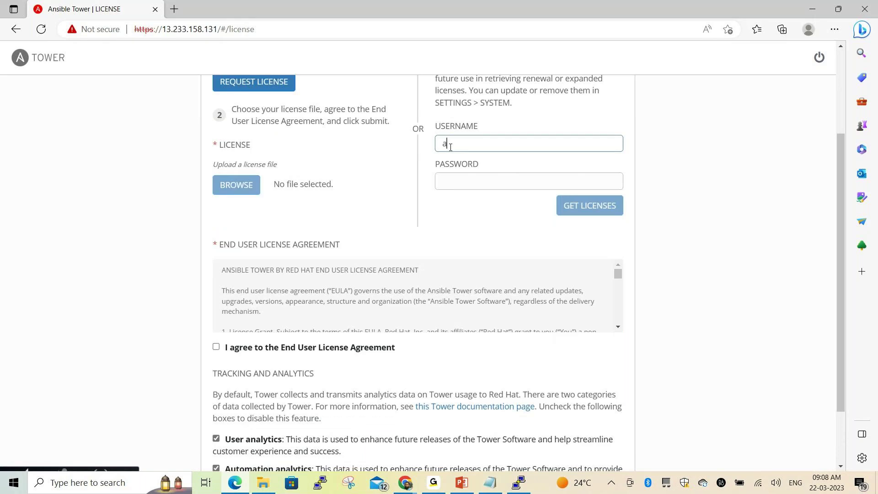
text(dmin)
click(451, 178)
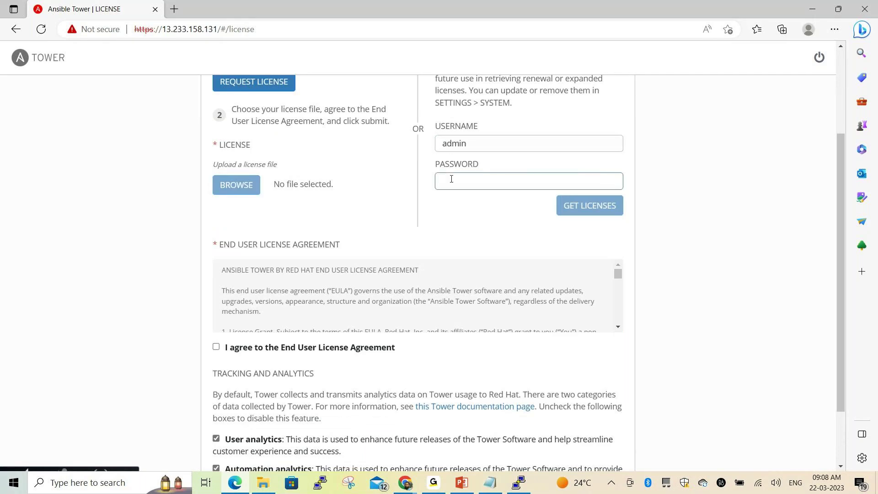
text(••••••••••••)
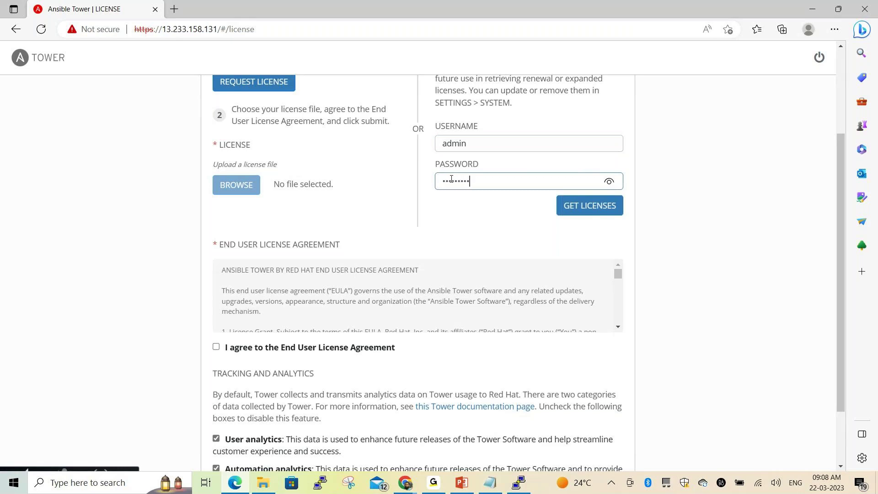
text(•)
click(216, 347)
scroll(393, 320, down, 1)
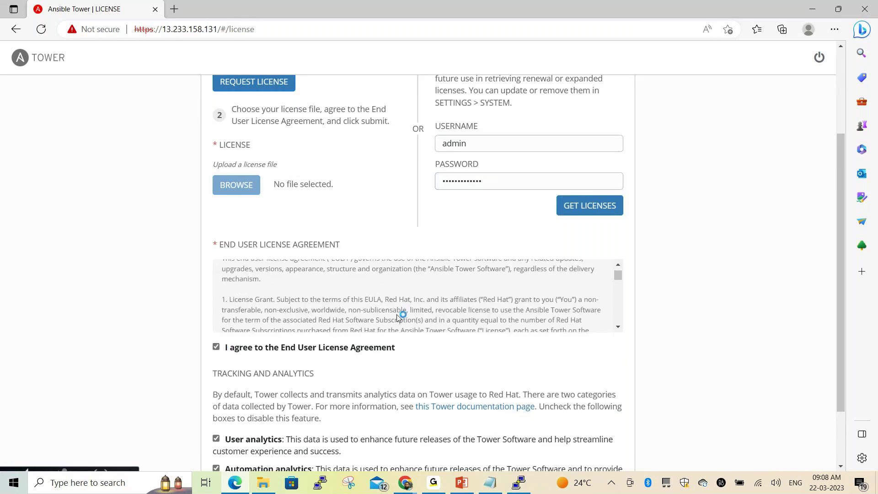
scroll(397, 317, down, 1)
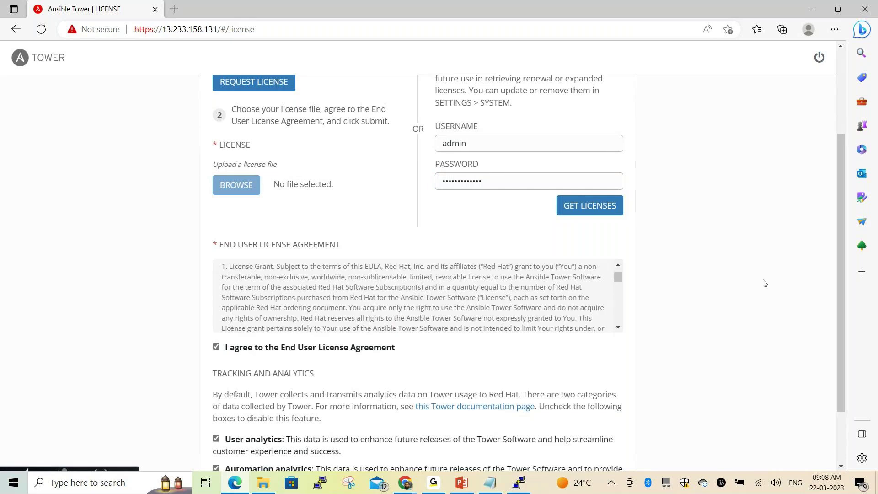
scroll(838, 243, down, 2)
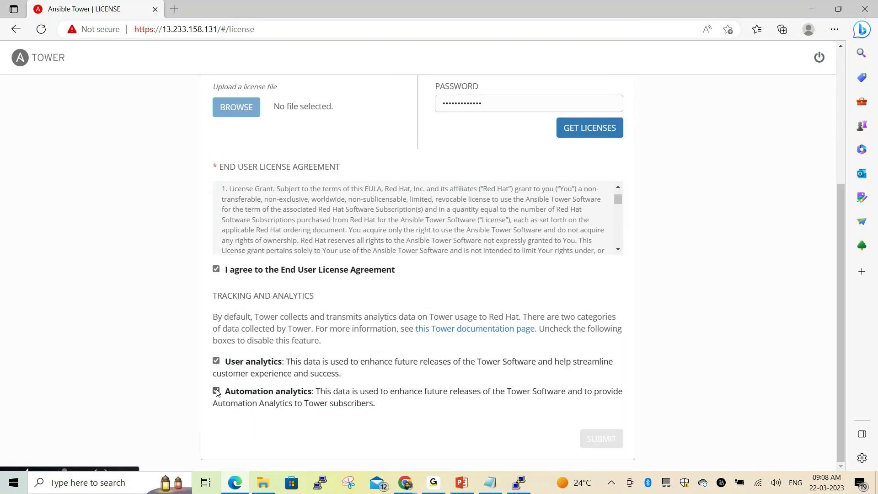
Try GET LICENSES, dismiss the 401 fetch error, then open the REQUEST LICENSE trial page
click(578, 128)
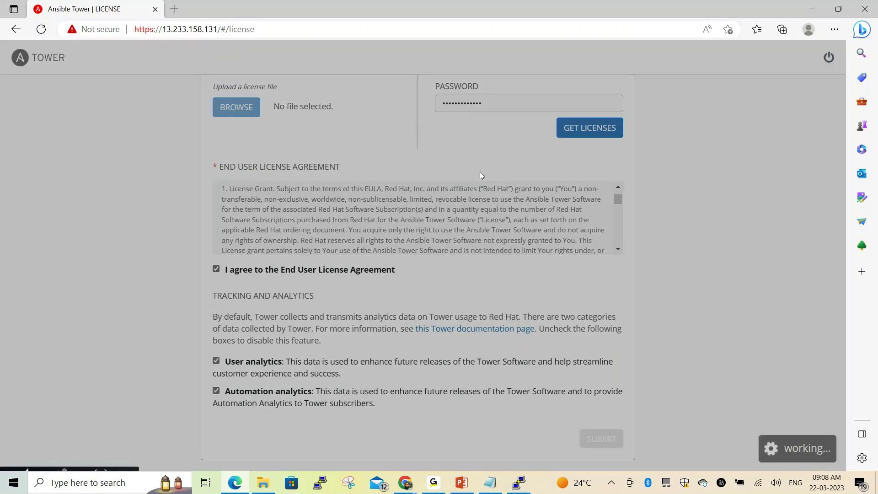
click(565, 206)
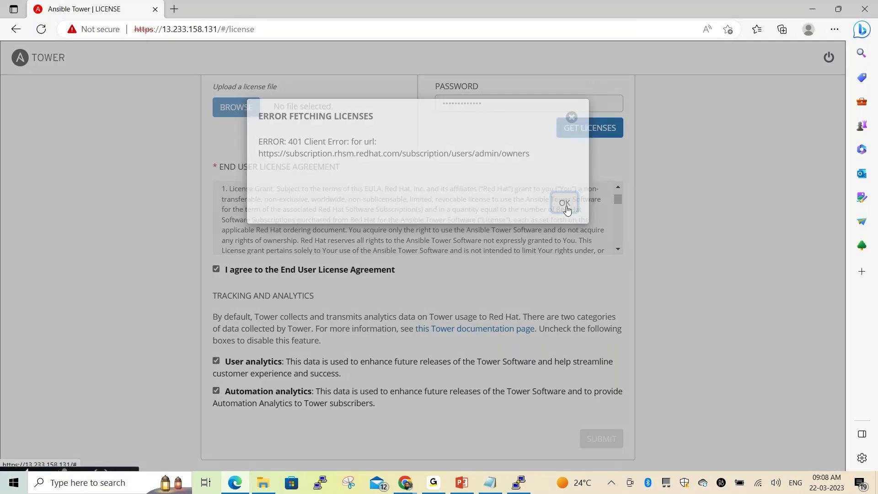
scroll(327, 221, up, 3)
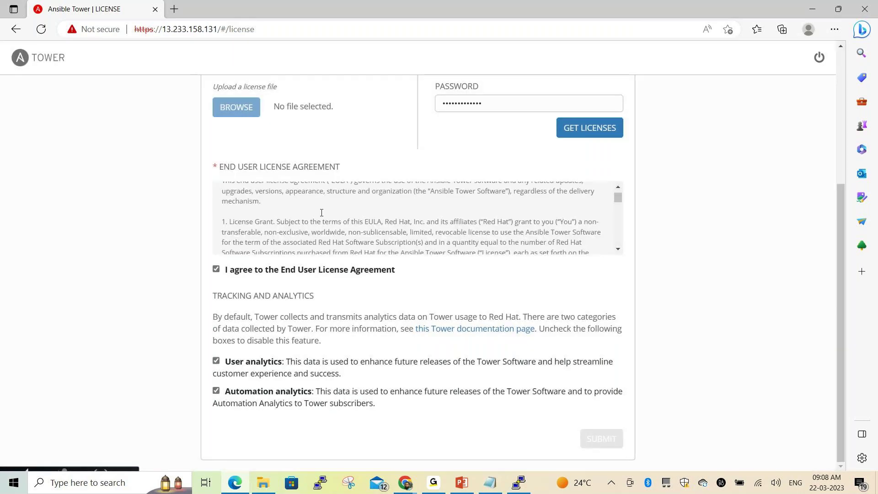
scroll(327, 222, down, 6)
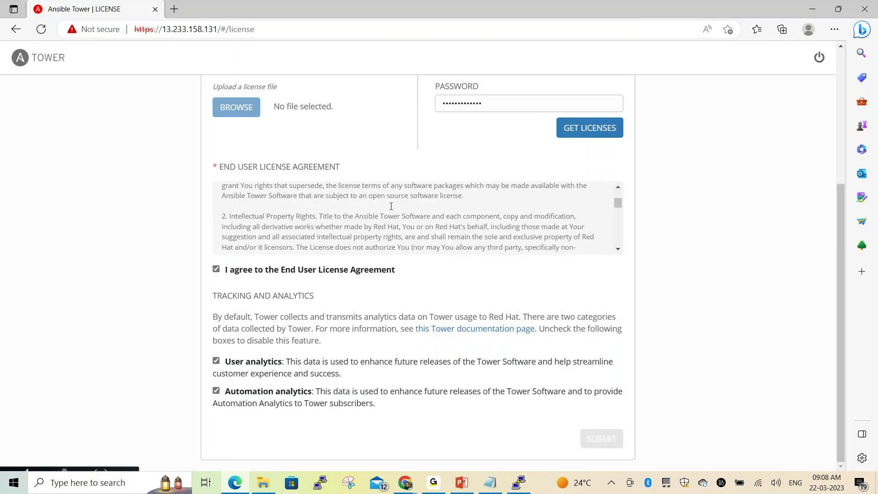
scroll(399, 204, down, 6)
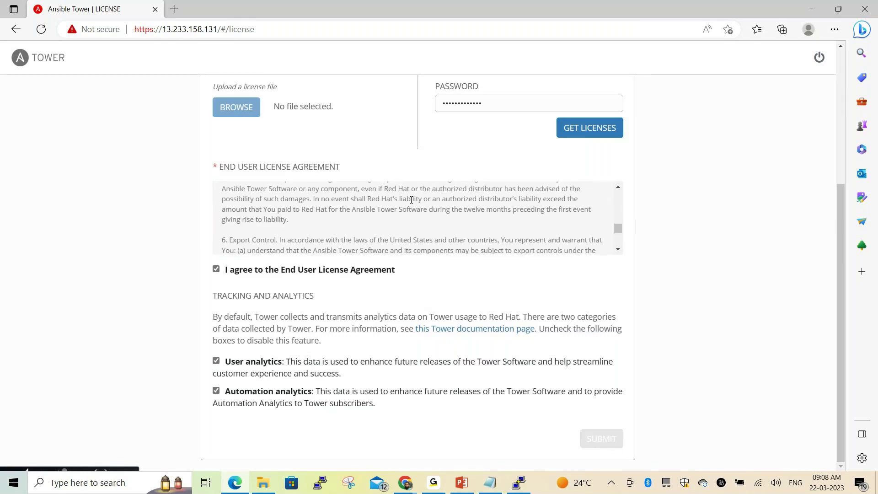
scroll(562, 197, down, 4)
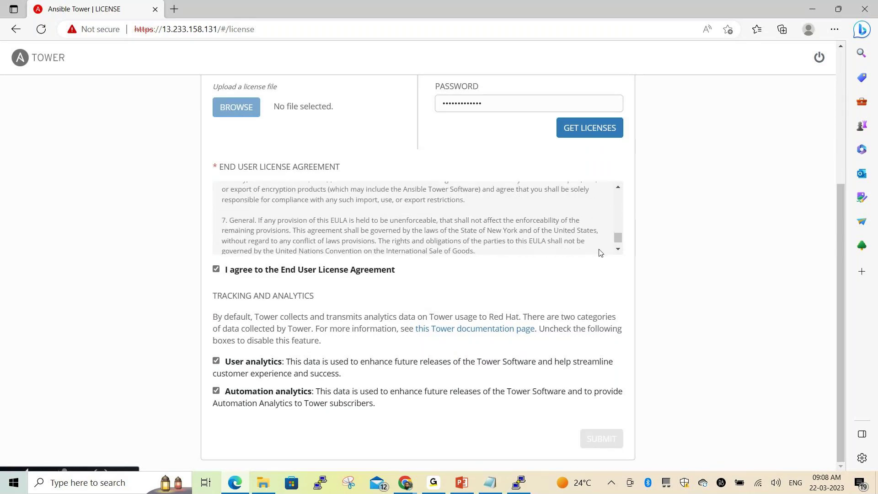
scroll(571, 237, down, 2)
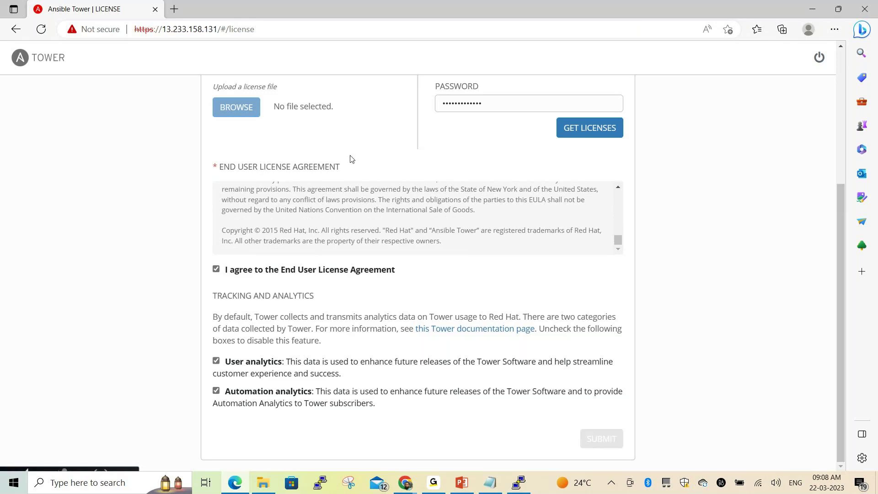
scroll(349, 157, up, 5)
click(295, 215)
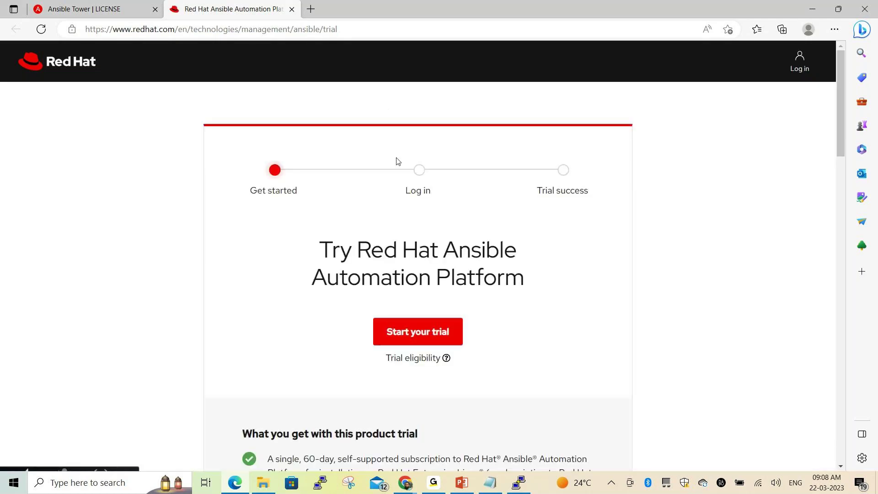
Log in to the Red Hat account using the saved e-mail address and its password
click(798, 69)
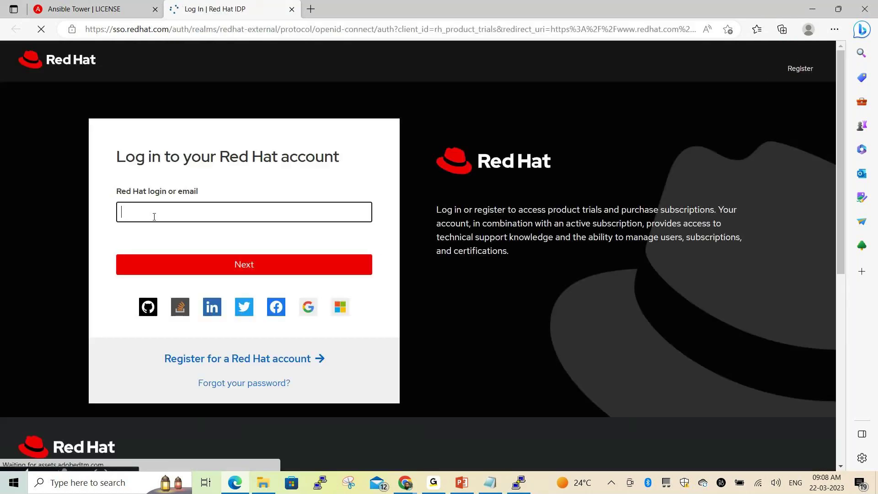
text(s)
click(171, 259)
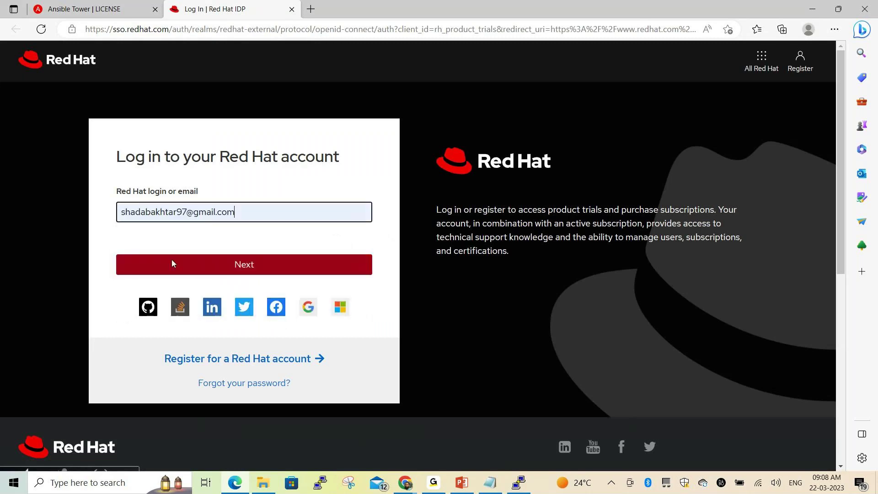
click(173, 266)
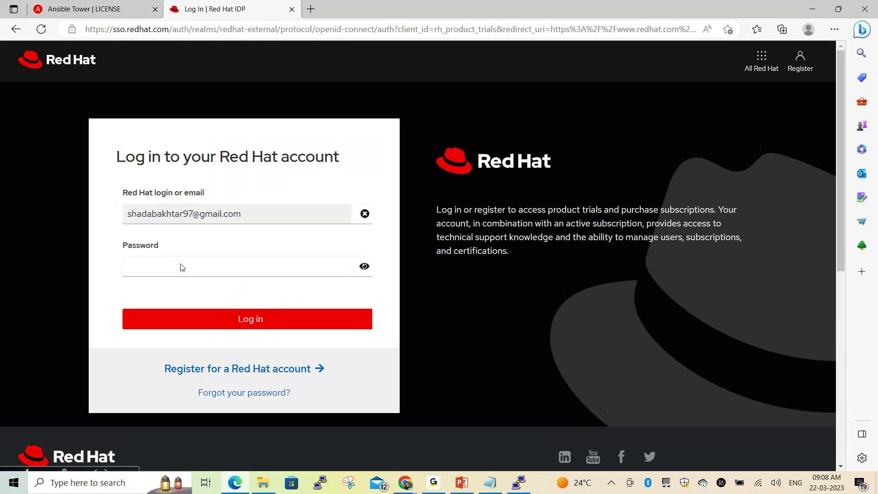
text(****)
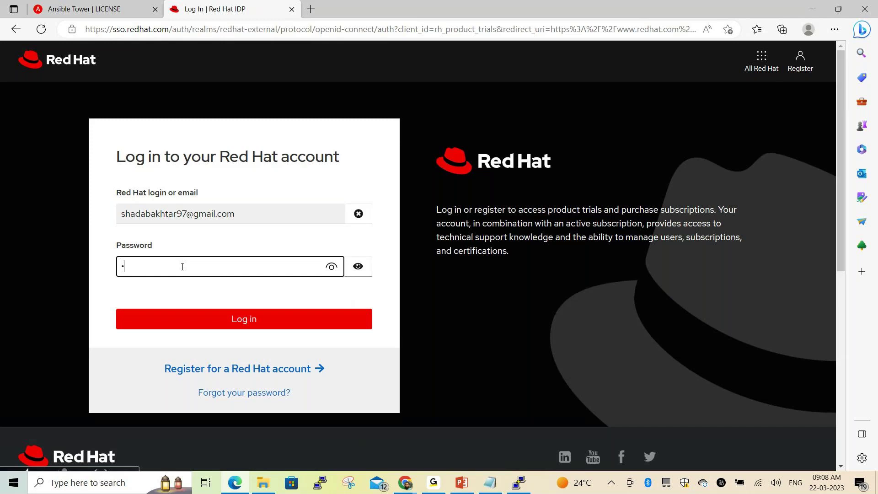
text(******)
click(230, 312)
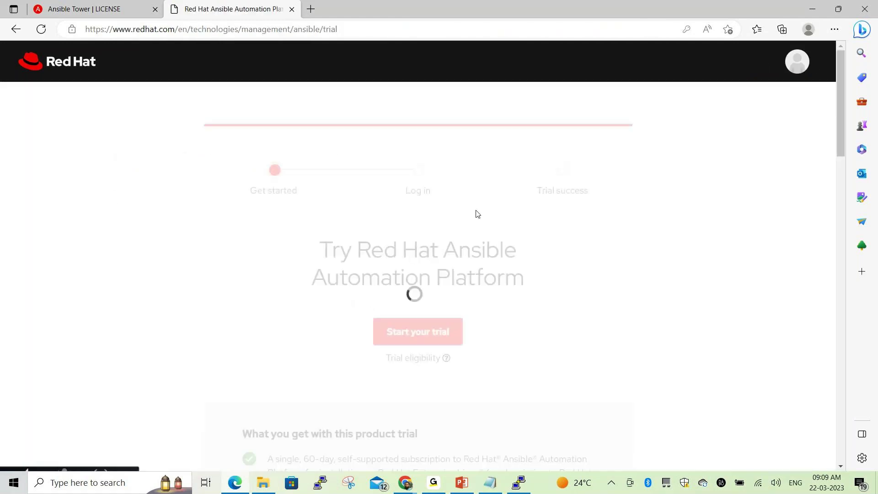
Review the trial's benefits, requirements and terms, then start the Ansible Automation Platform trial
scroll(505, 275, down, 4)
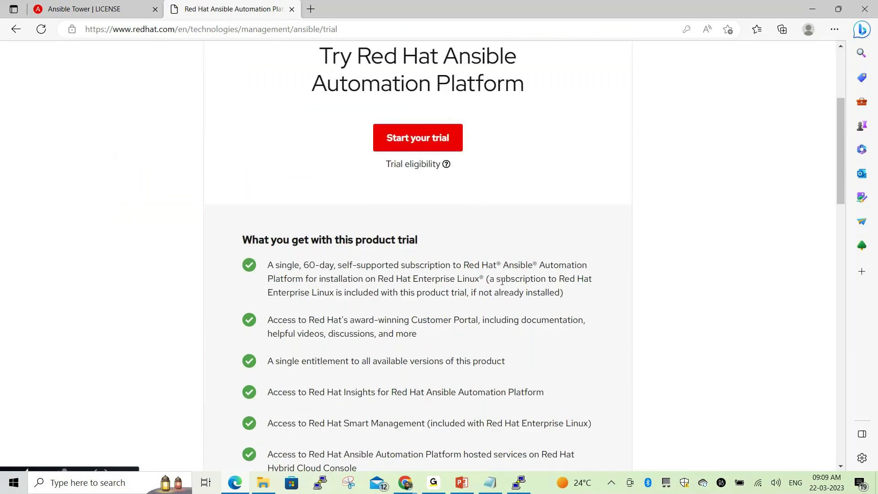
scroll(502, 280, down, 3)
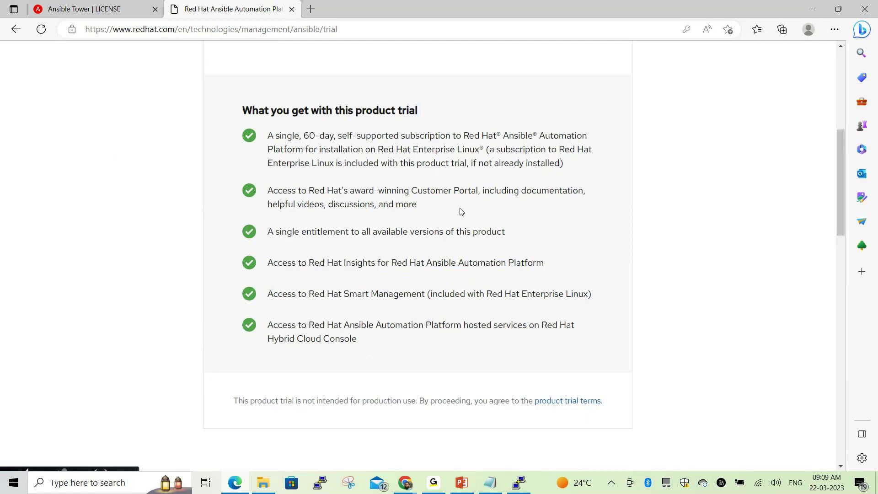
scroll(461, 212, down, 6)
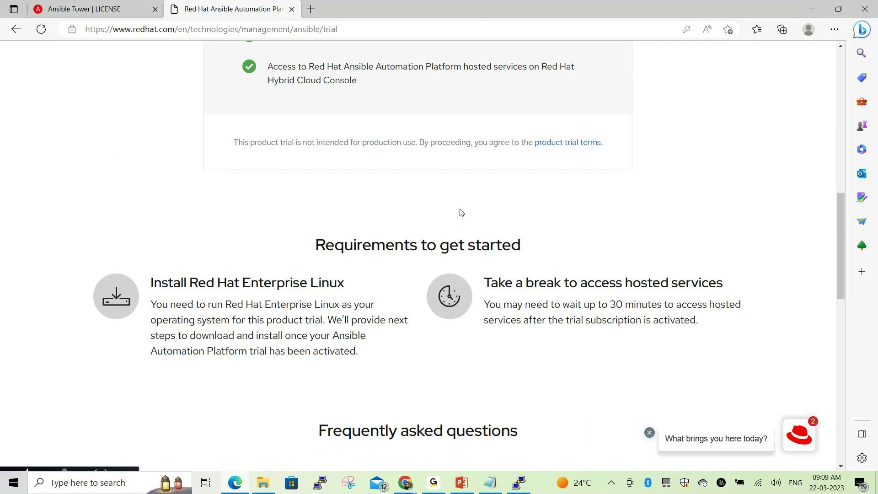
scroll(461, 212, down, 10)
scroll(461, 213, down, 5)
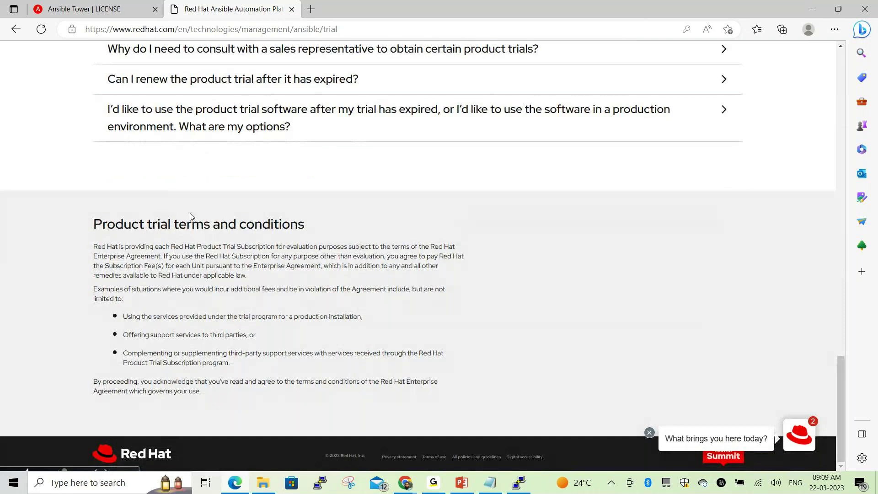
scroll(515, 218, up, 20)
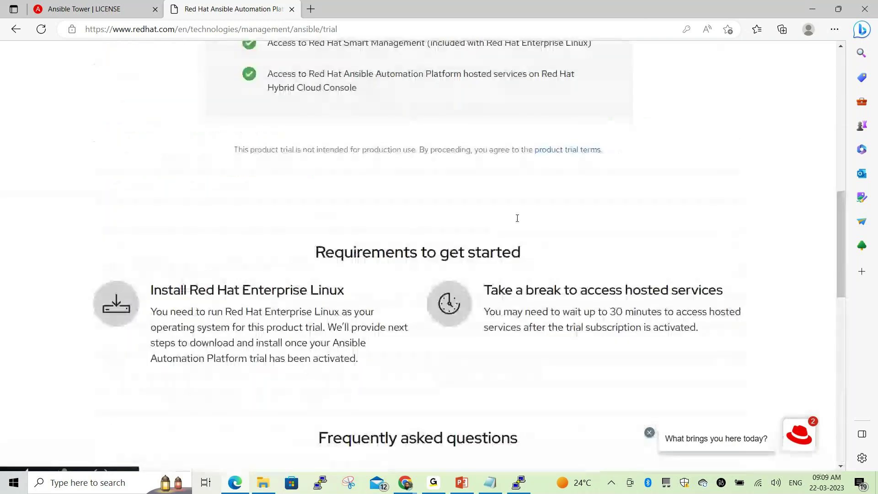
scroll(520, 217, down, 1)
scroll(520, 219, down, 4)
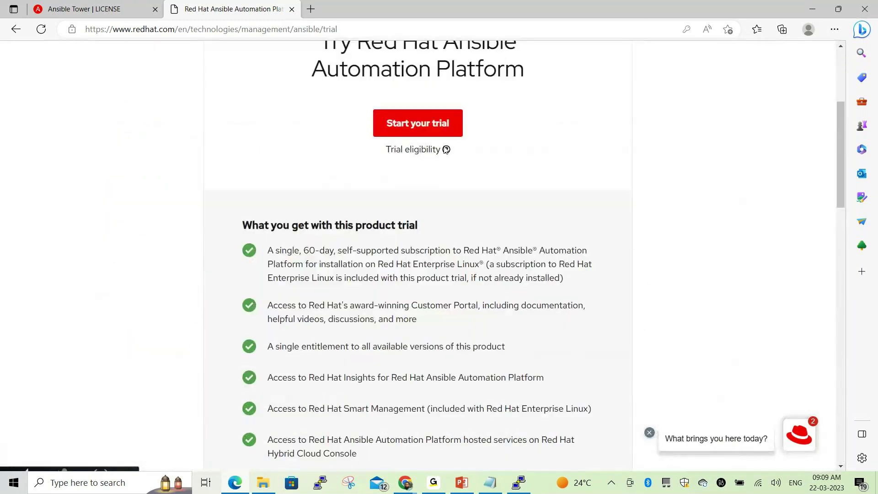
click(434, 123)
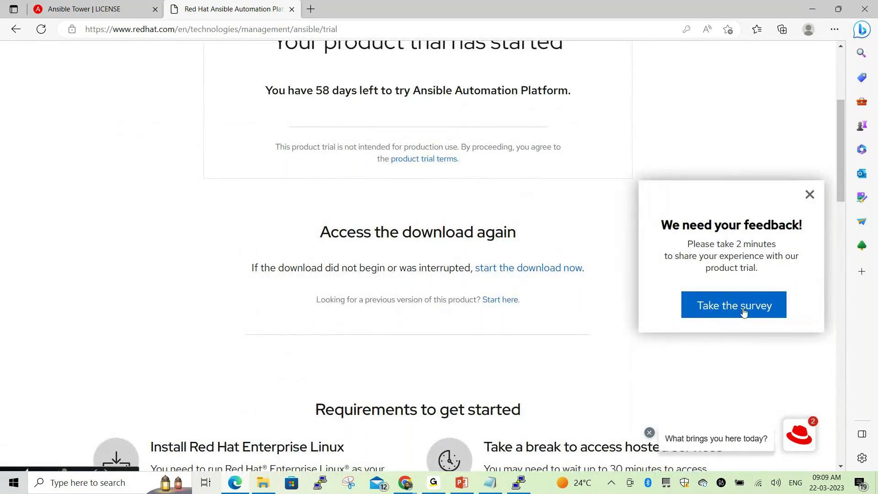
Dismiss the feedback prompt, then start and pause the setup-bundle-2.3-2.tar.gz download
click(808, 197)
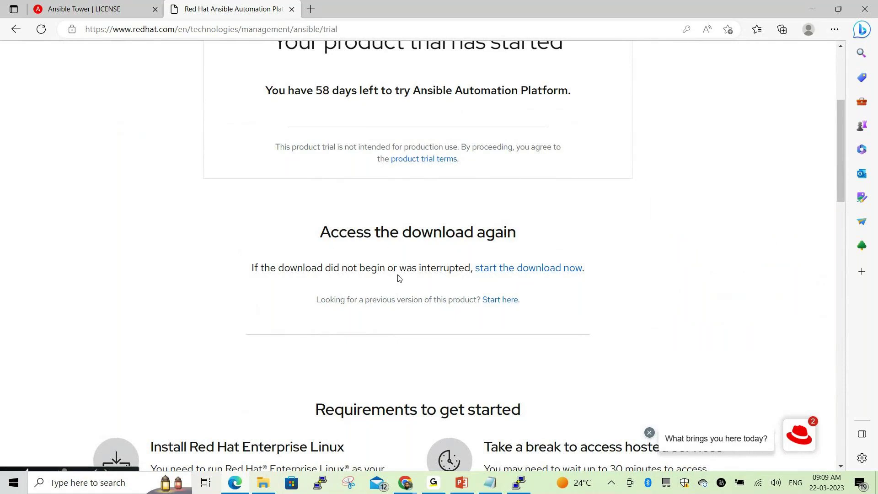
click(549, 271)
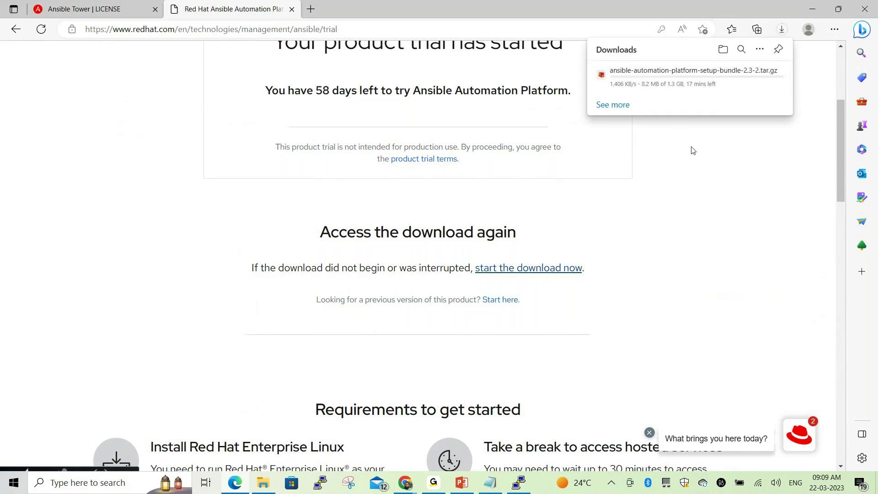
mouse_move(666, 92)
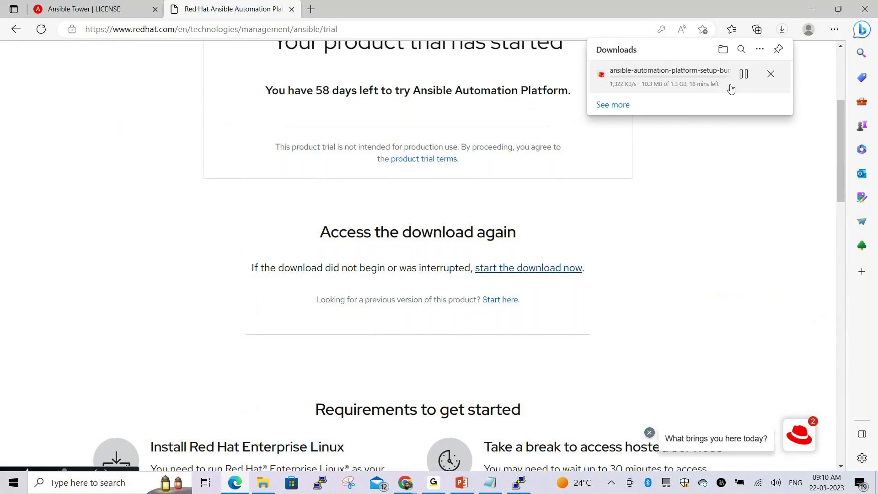
click(746, 85)
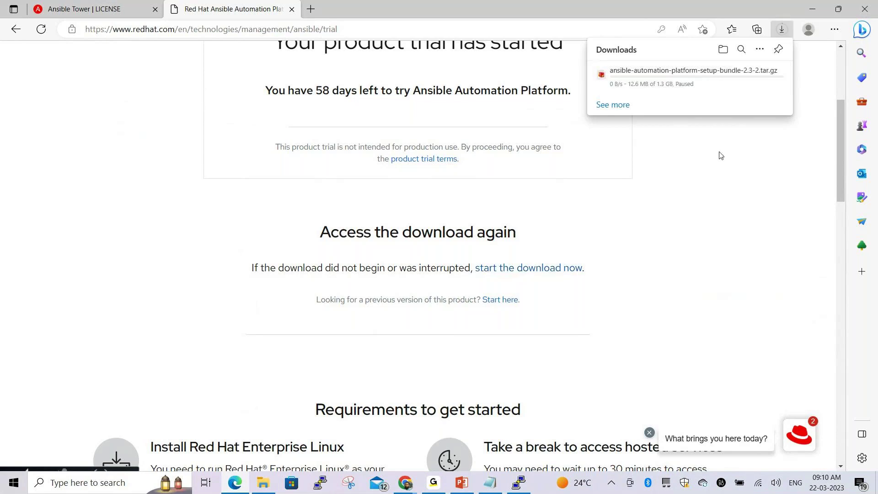
Go to the downloads for previous product versions
scroll(471, 203, up, 1)
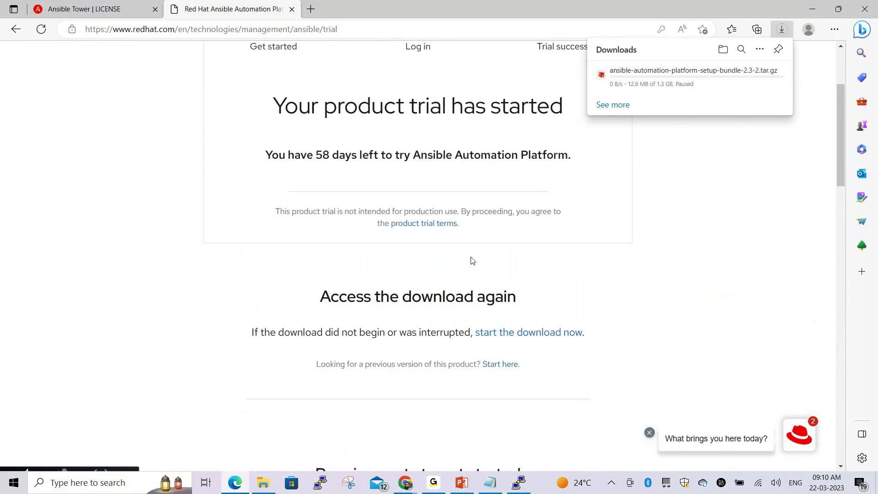
scroll(473, 260, down, 3)
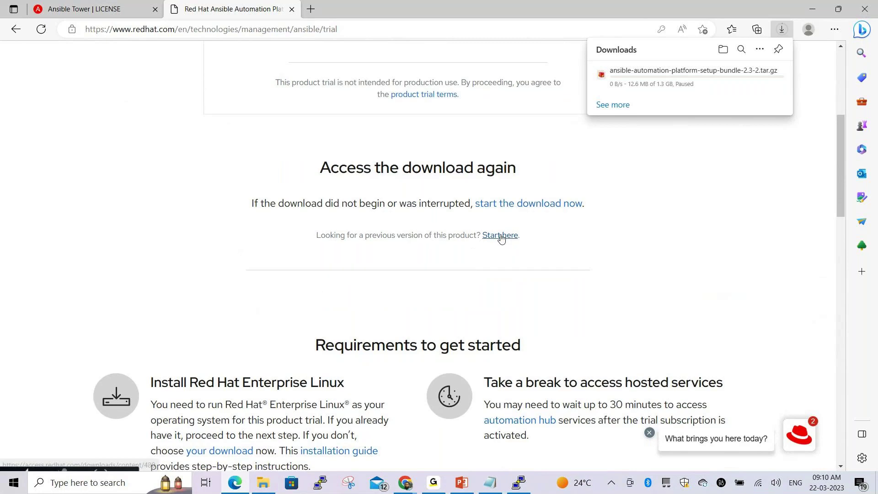
click(500, 236)
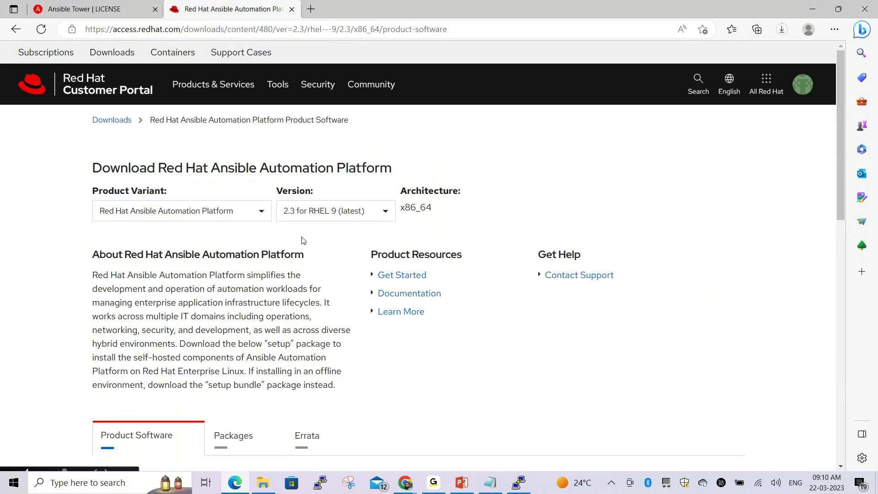
Check the Product Variant and Version lists on the download page, then return to PuTTY
click(226, 217)
click(276, 275)
click(323, 216)
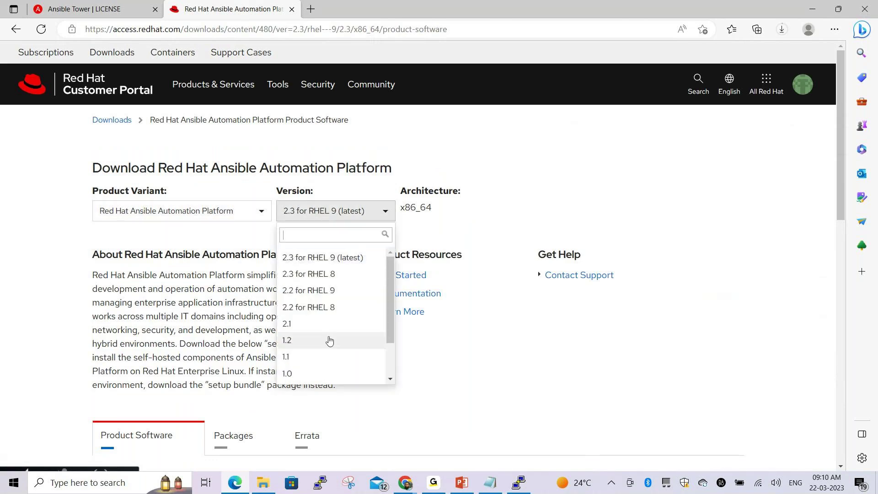
key(alt+Tab)
key(alt+Tab)
key(alt+Tab)
key(alt+Tab)
key(alt+Tab)
key(alt+Tab)
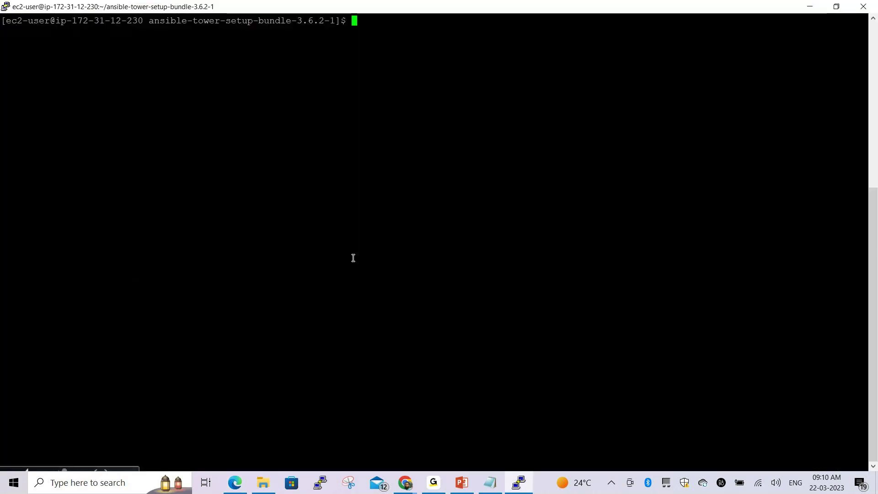
Run cat /etc/os-release to confirm RHEL 8.6, then reopen the browser's version list
text(cat )
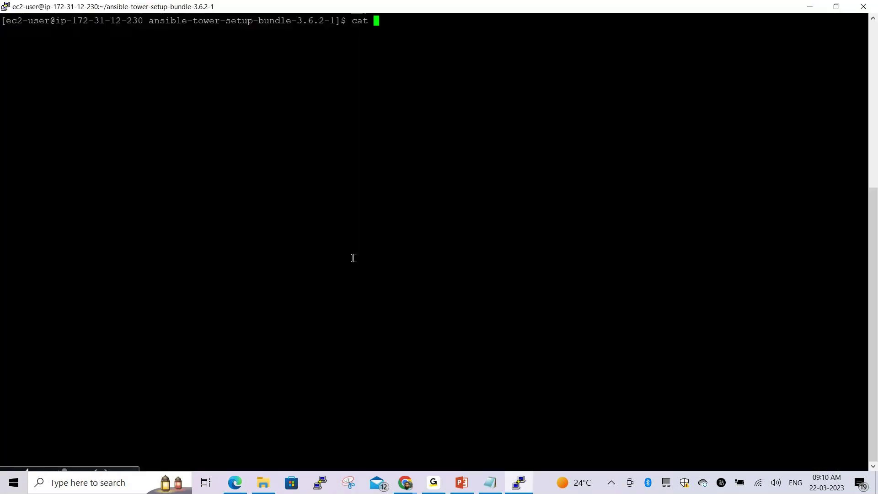
text(/etc/os-release)
key(Return)
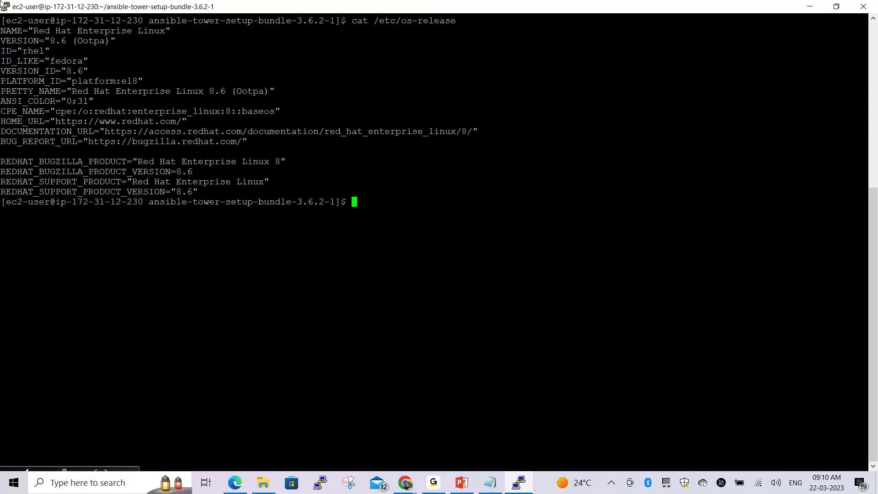
drag(50, 40, 300, 194)
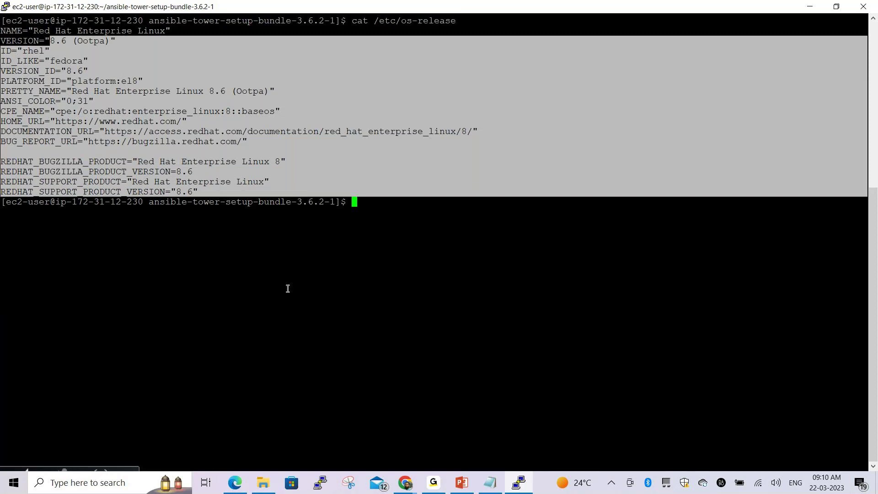
click(288, 288)
key(alt+Tab)
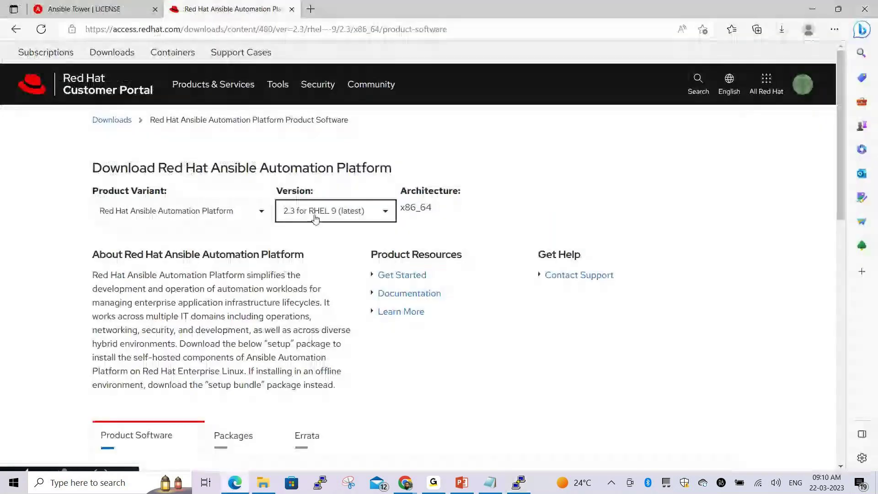
click(315, 218)
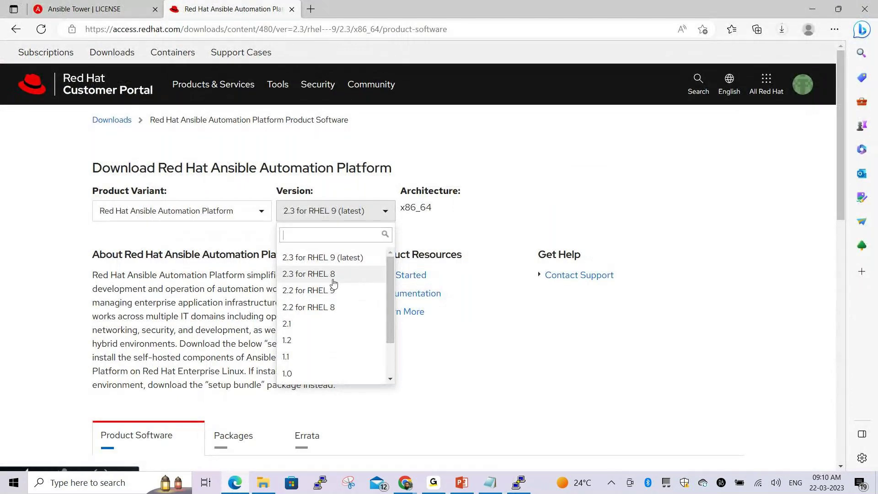
scroll(334, 292, down, 1)
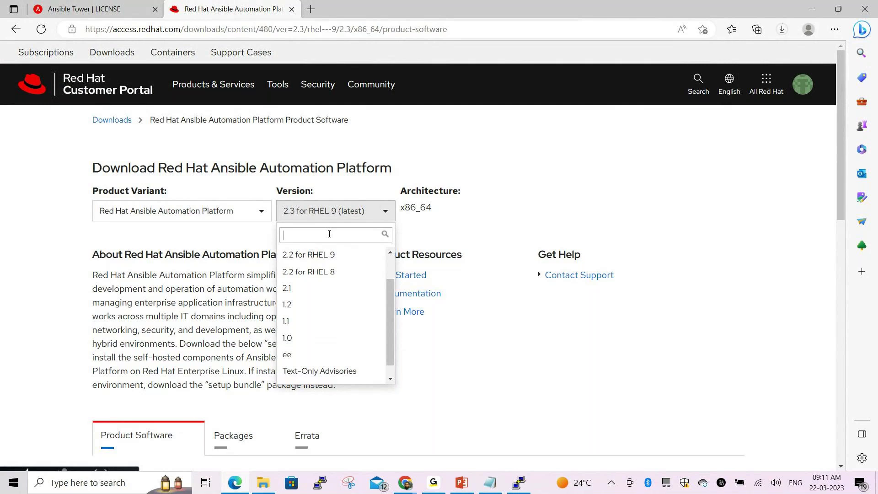
text(8.)
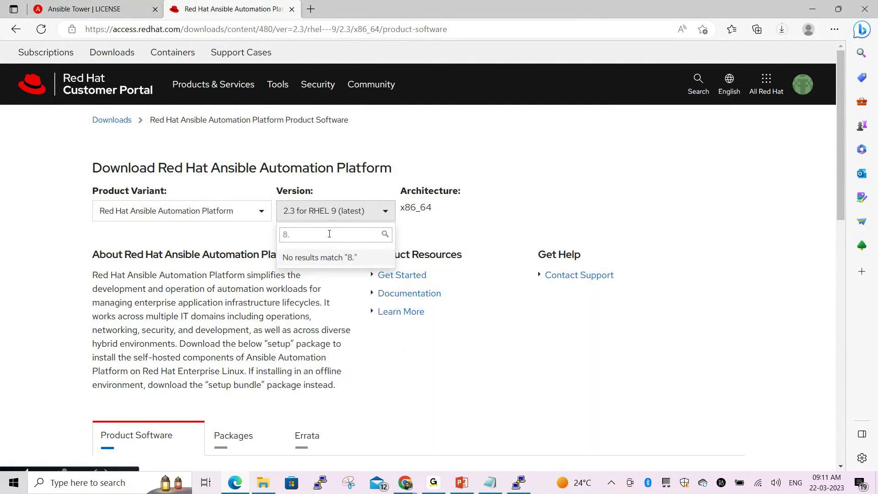
text(6)
click(334, 277)
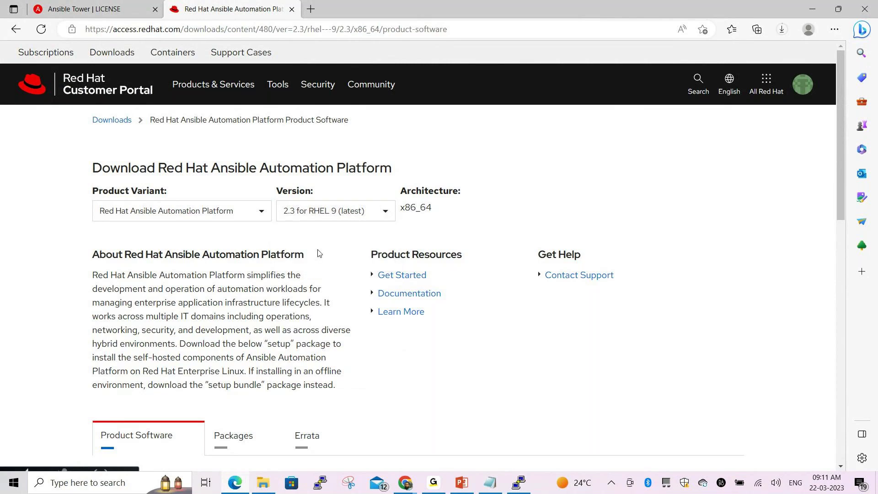
scroll(319, 253, down, 2)
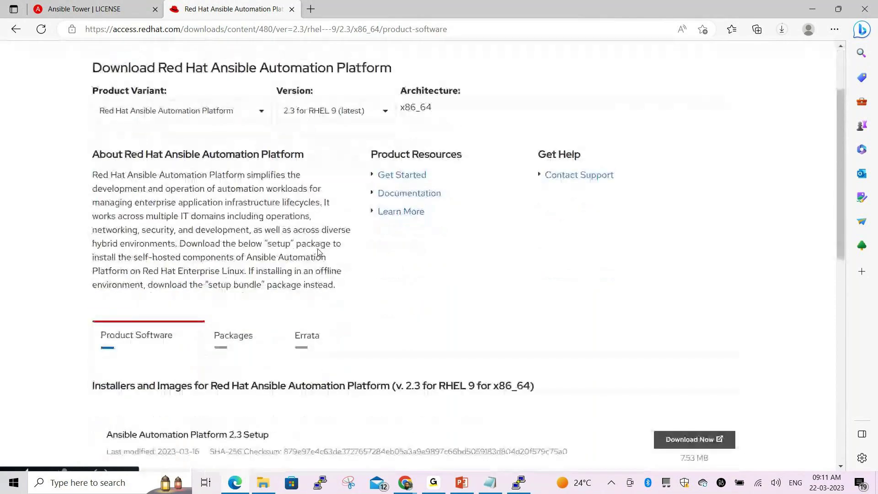
scroll(319, 253, down, 3)
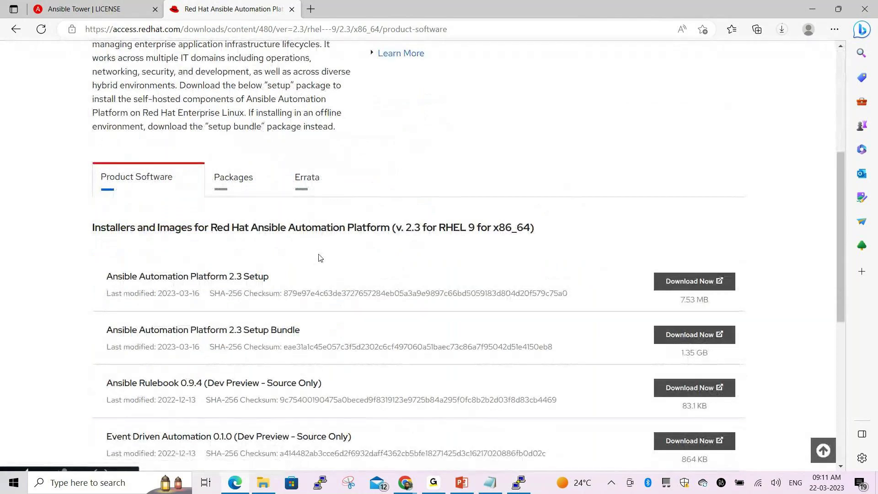
scroll(319, 258, down, 3)
scroll(366, 250, down, 4)
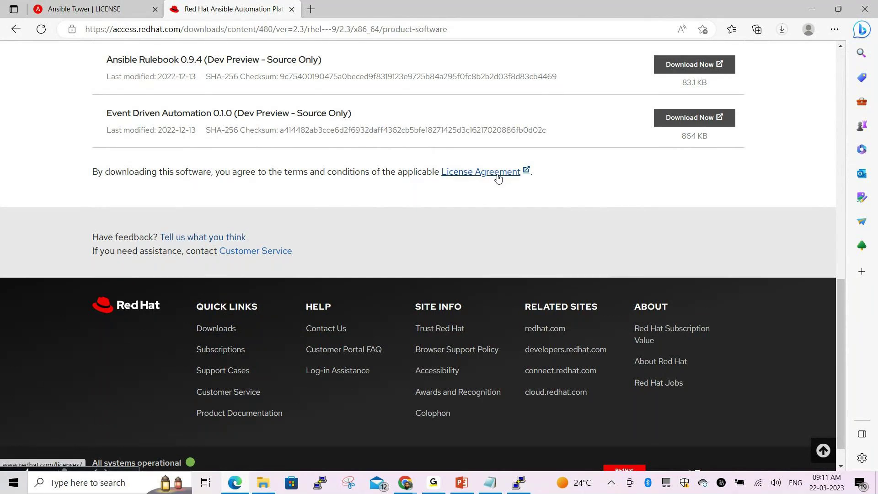
Open the download's License Agreement link and scroll through the Red Hat Legal page
click(492, 174)
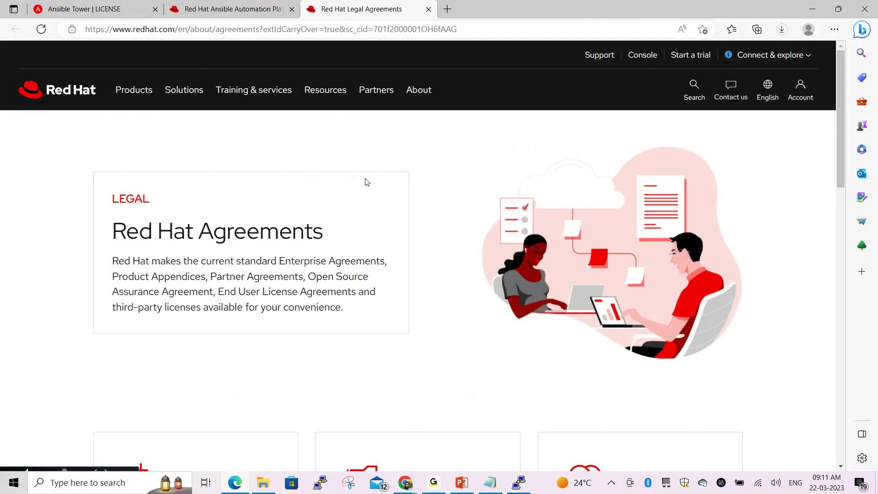
scroll(324, 167, down, 5)
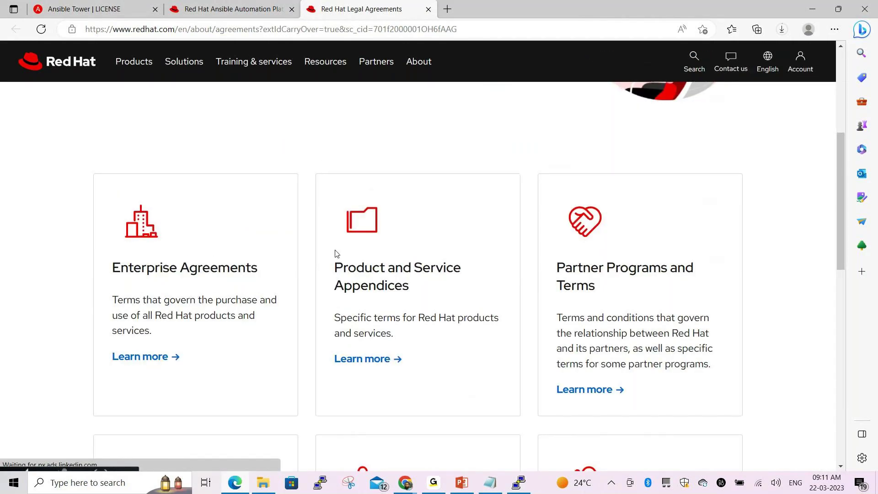
scroll(320, 265, down, 5)
scroll(292, 284, down, 3)
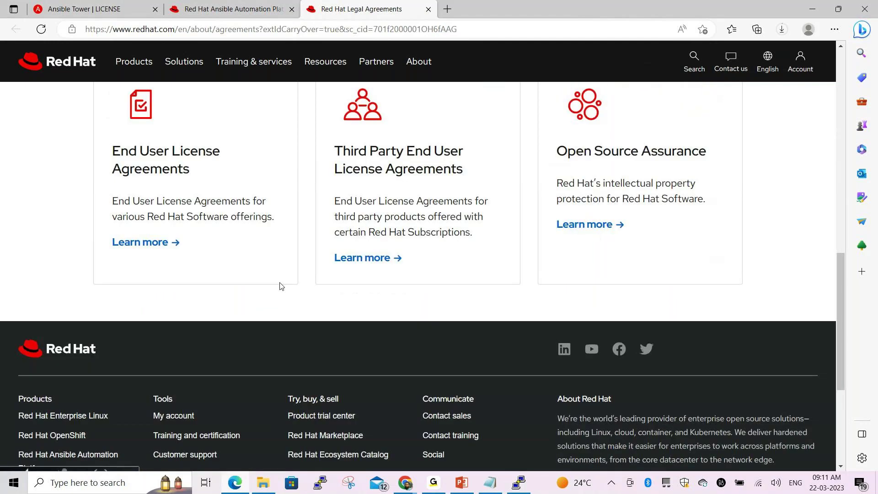
Open the End User License Agreements page and review the listed EULAs
click(147, 232)
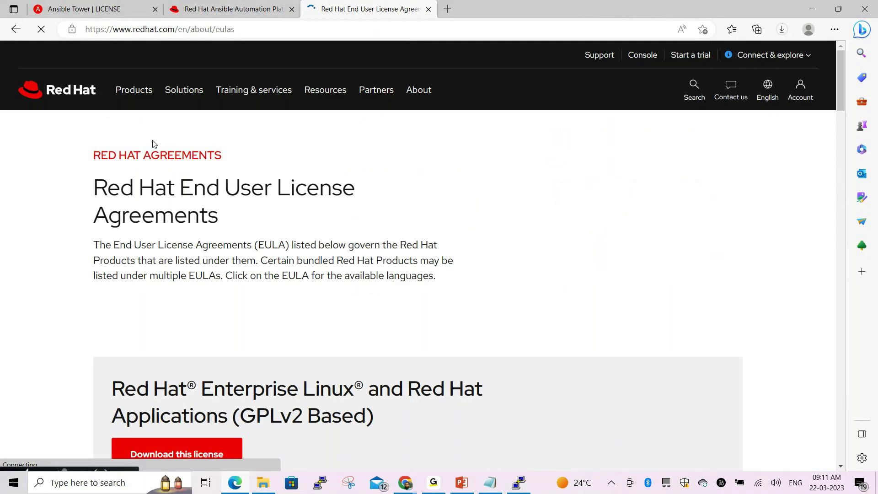
scroll(289, 279, down, 4)
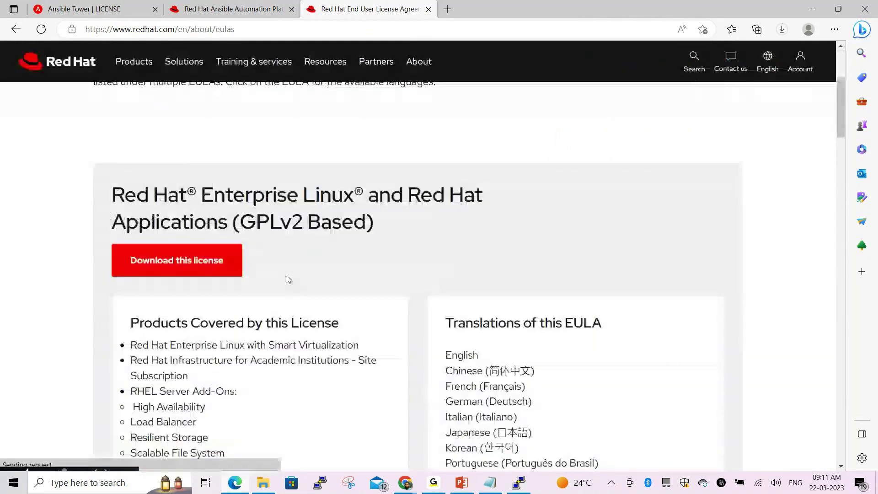
scroll(406, 279, down, 5)
scroll(408, 281, down, 5)
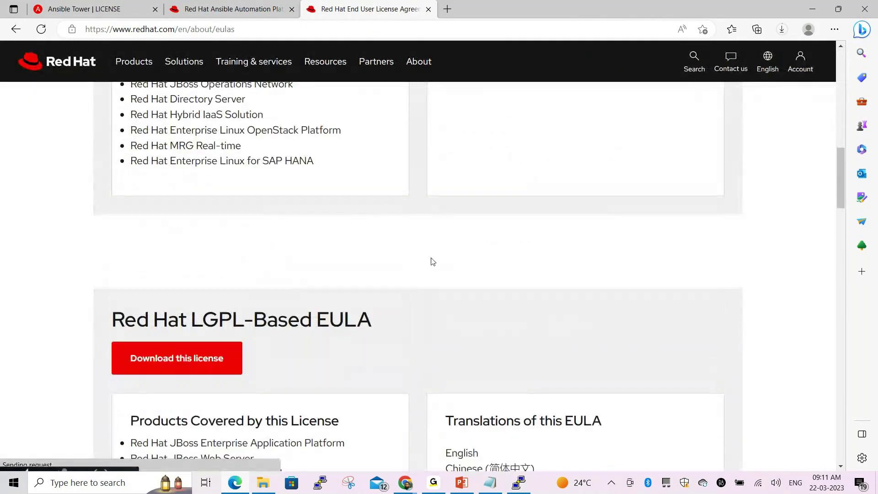
scroll(433, 261, down, 20)
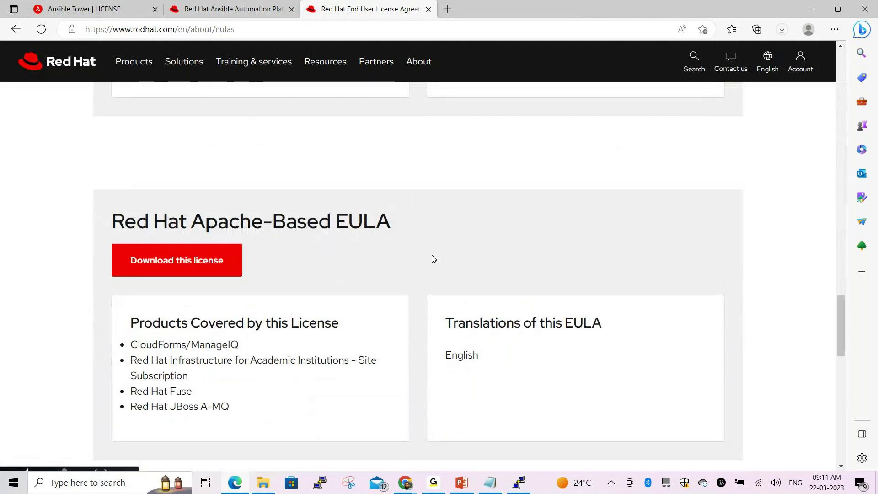
scroll(433, 259, down, 10)
scroll(272, 247, down, 3)
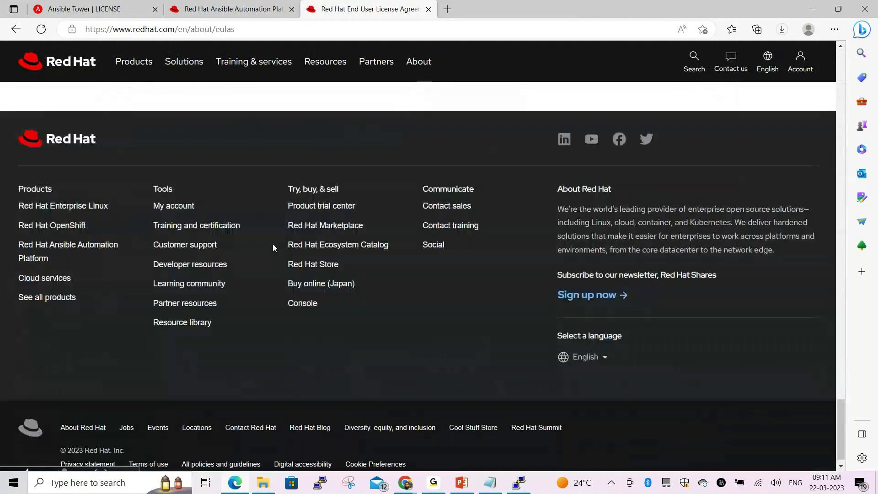
scroll(75, 315, down, 1)
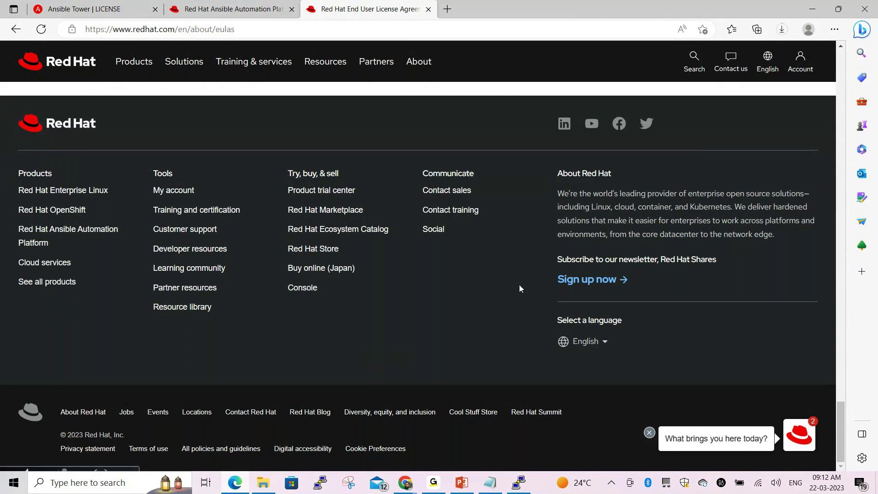
scroll(478, 193, up, 10)
scroll(354, 205, down, 3)
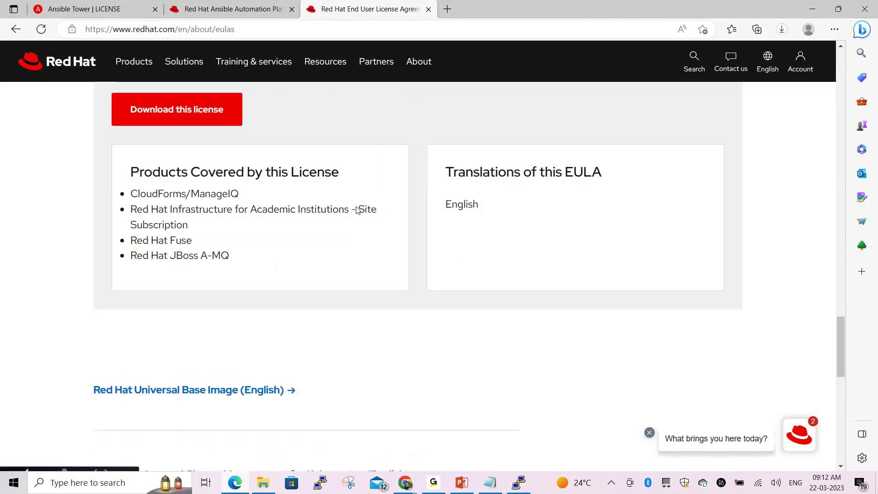
key(ctrl+t)
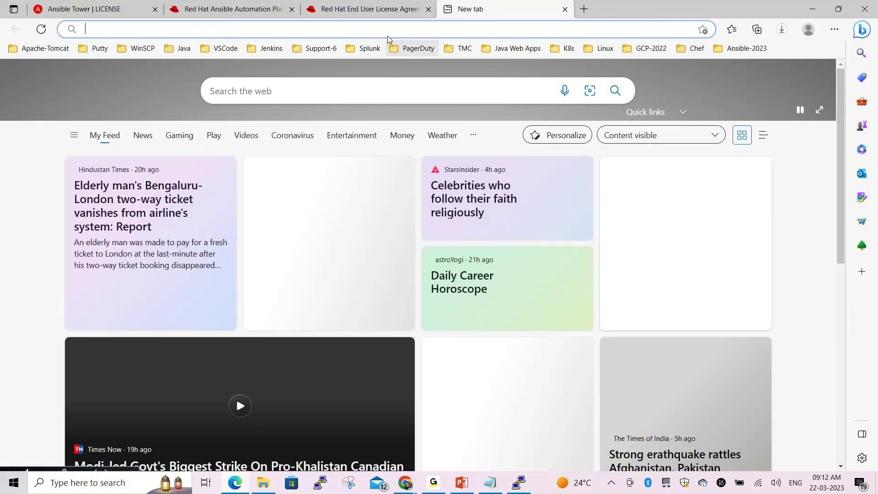
Search Bing for 'how to get ansible tower end use license agreement in json format ?'
click(387, 35)
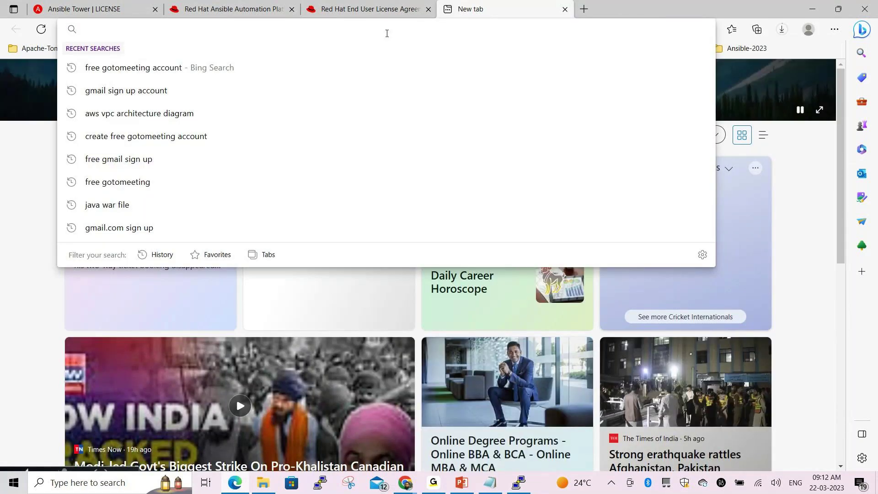
text(hwo)
key(BackSpace)
key(BackSpace)
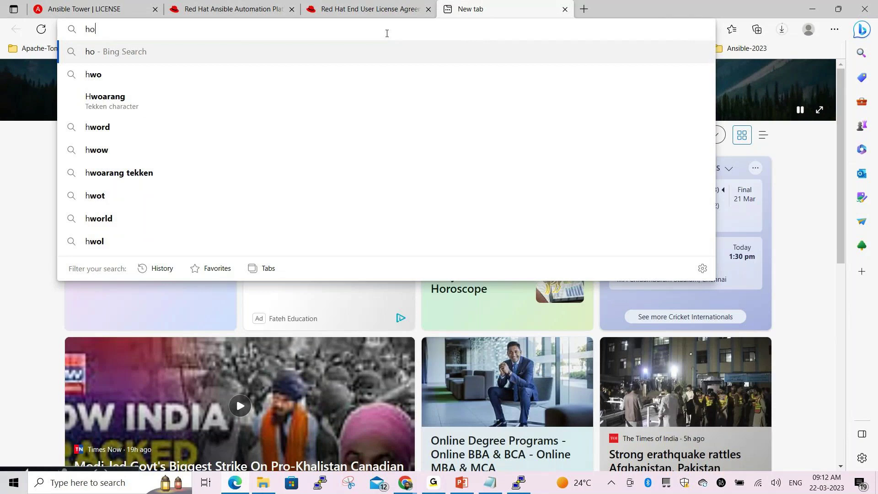
text(ow to get )
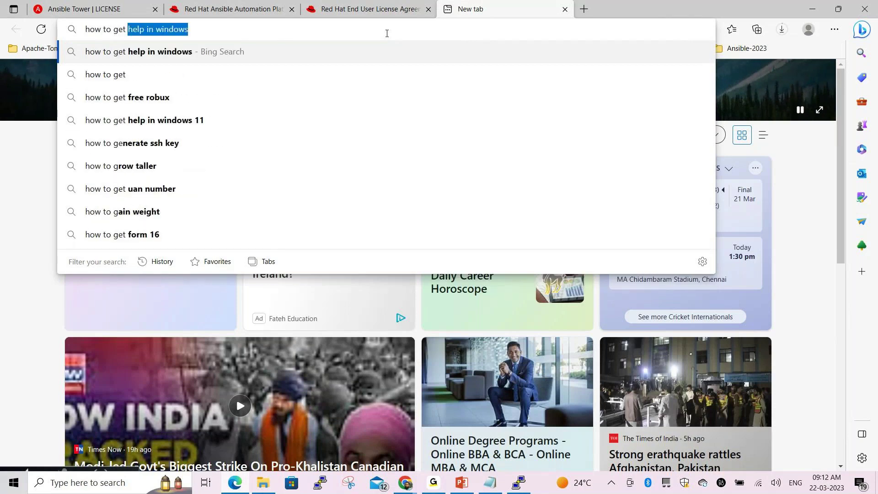
text(ansi)
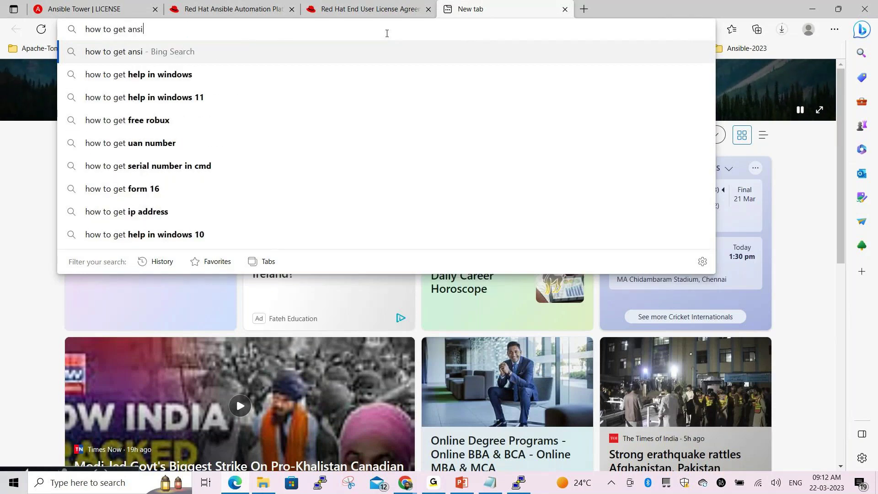
text(ble)
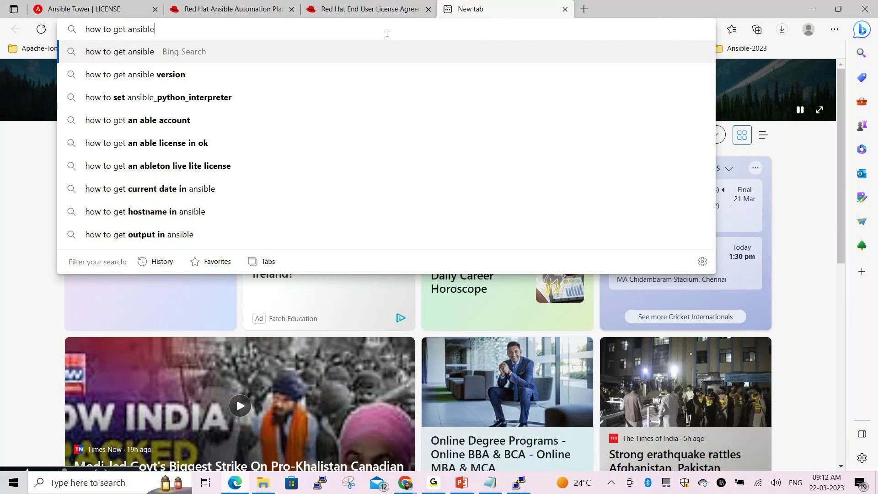
text( tower)
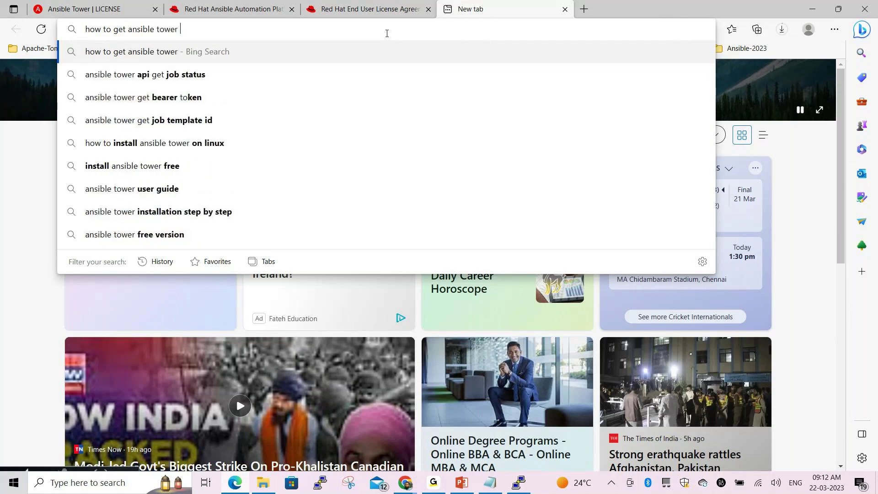
text( end)
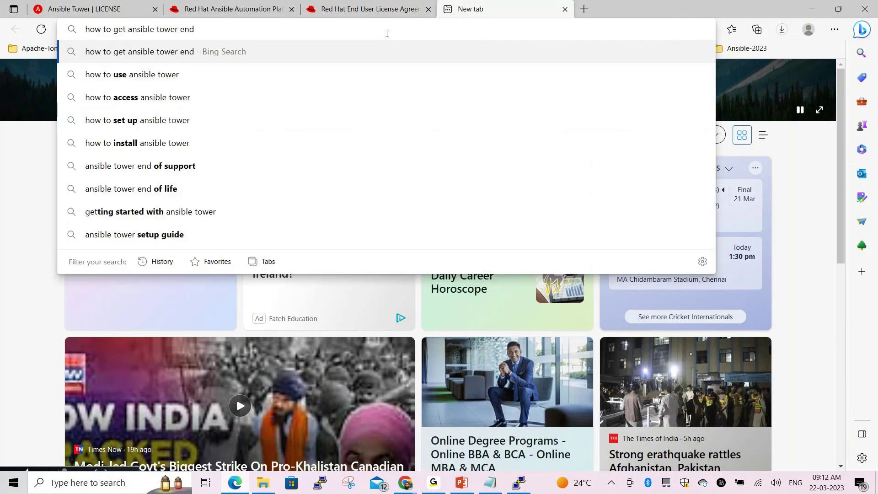
text( use l)
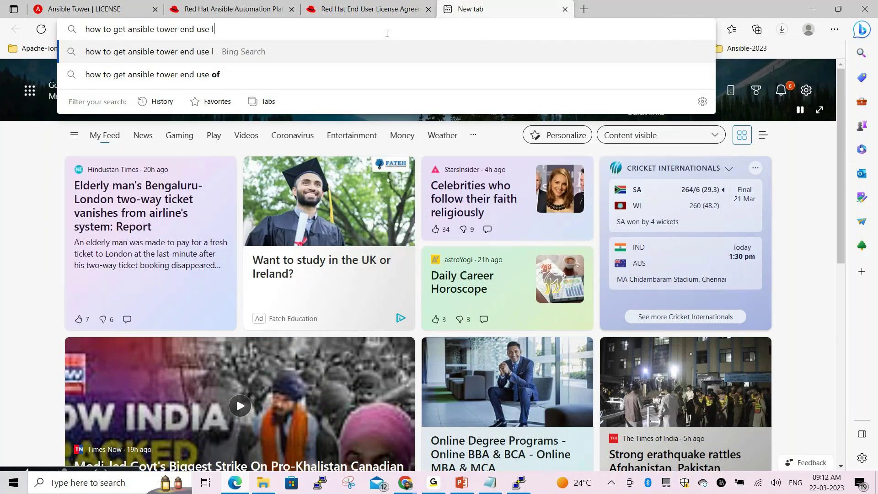
text(icen)
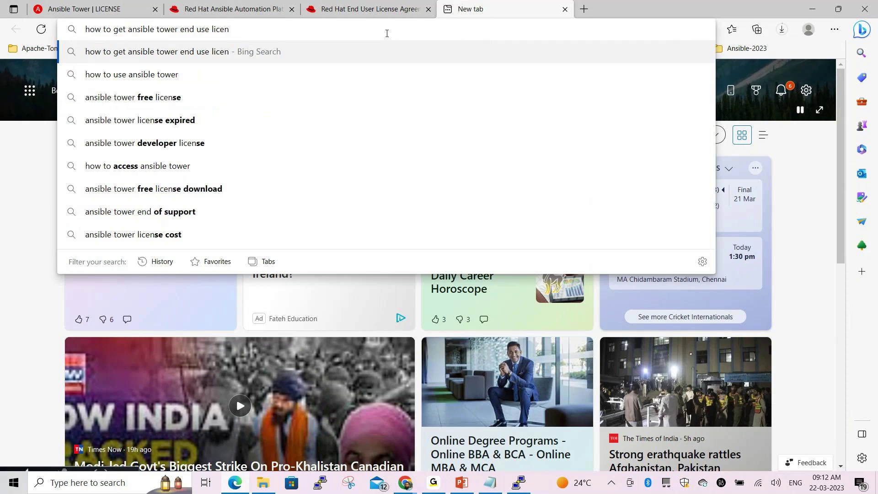
text(se )
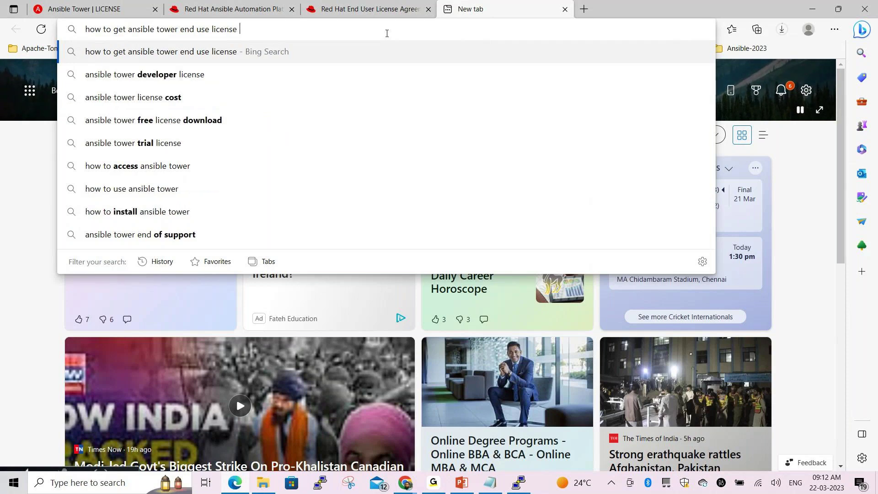
text(agr)
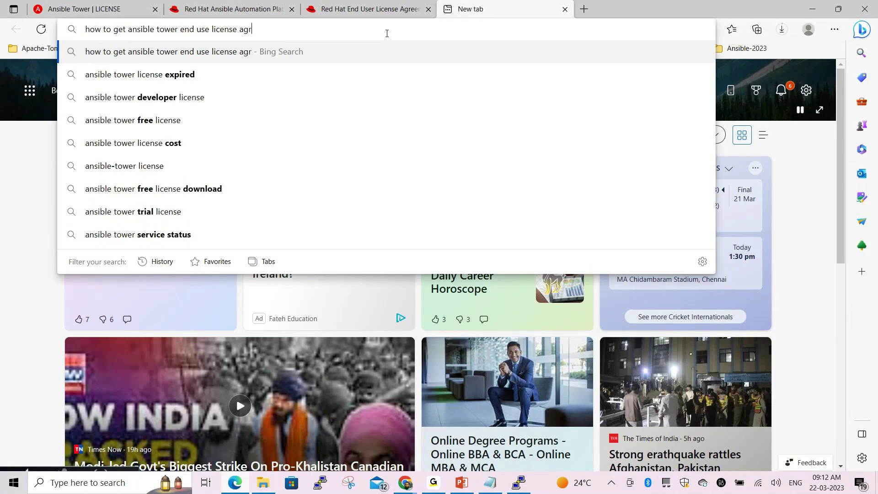
text(eeme)
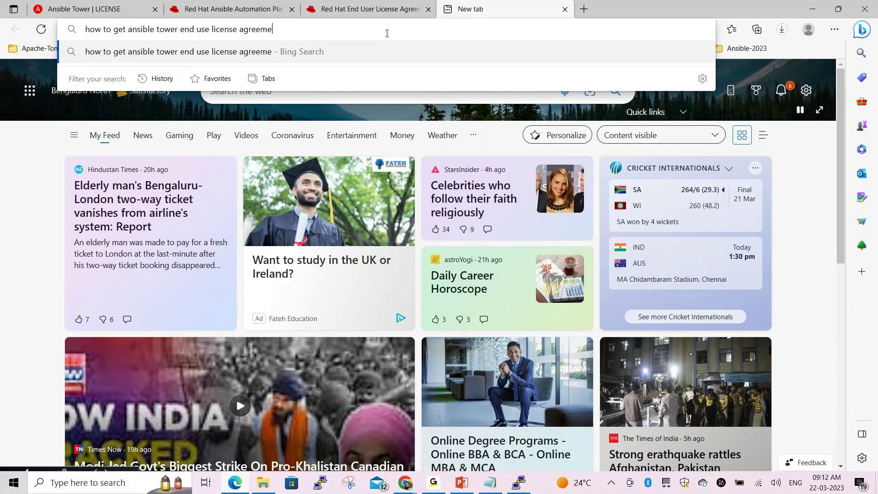
text(nt in j)
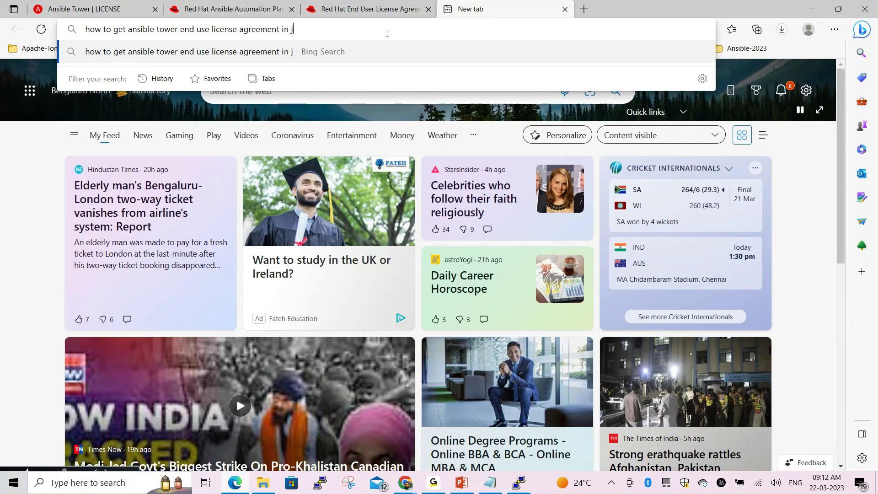
text(son)
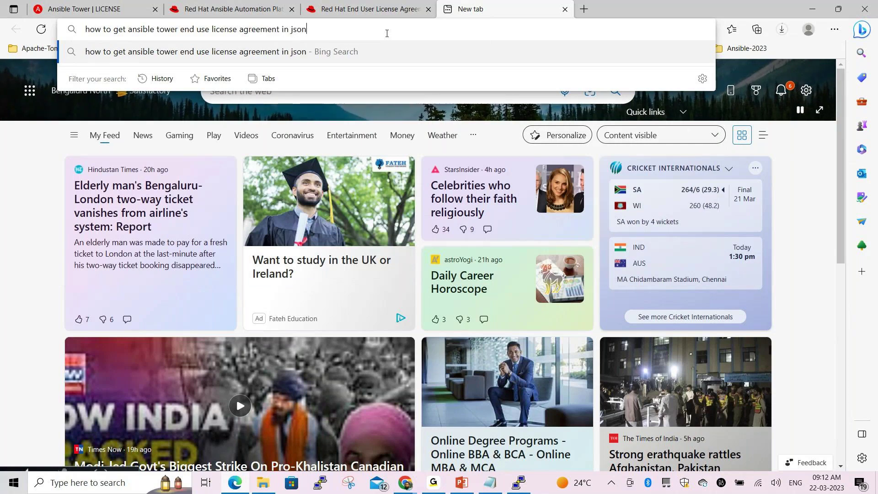
text( format ?)
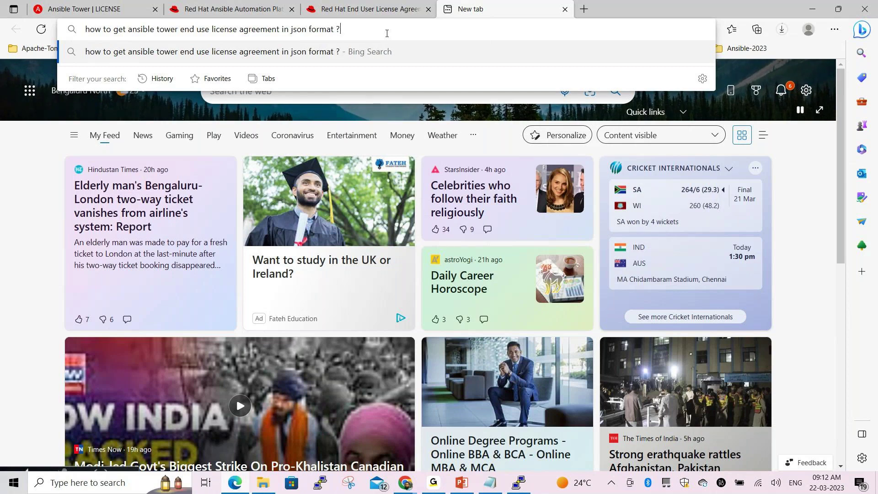
key(Return)
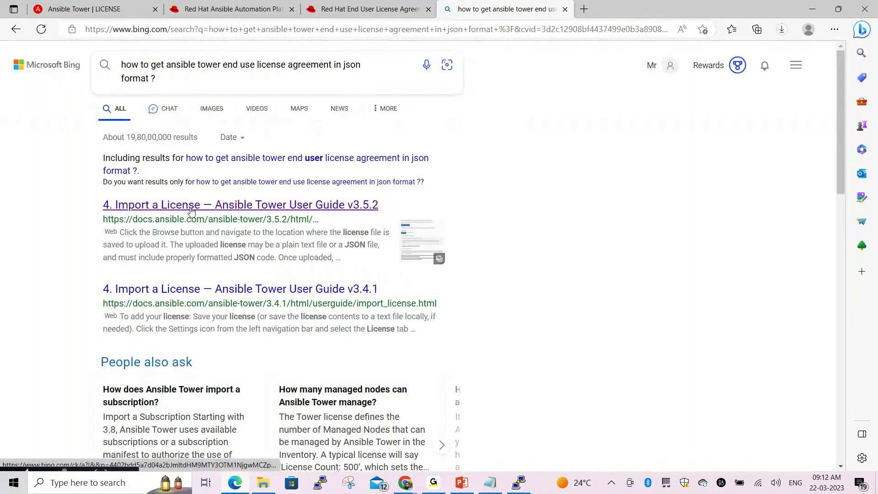
Open the Bing result '4. Import a License — Ansible Tower User Guide v3.5.2' in a new tab
click(195, 209)
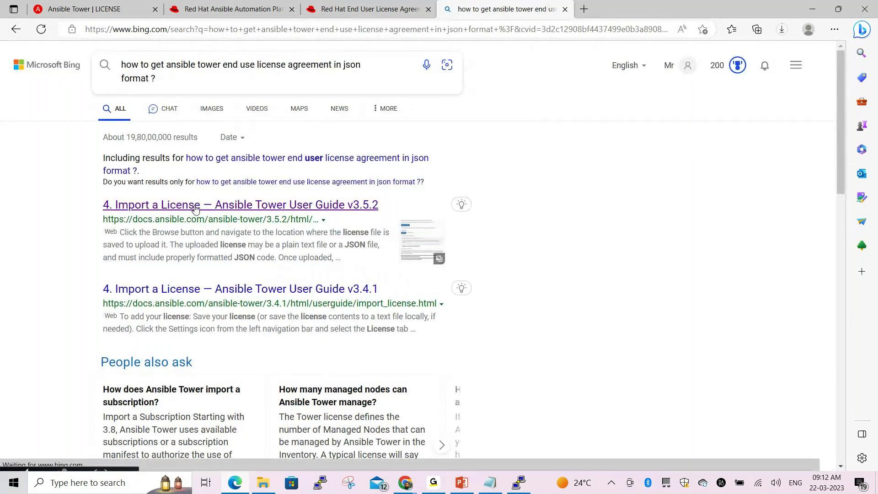
click(194, 209)
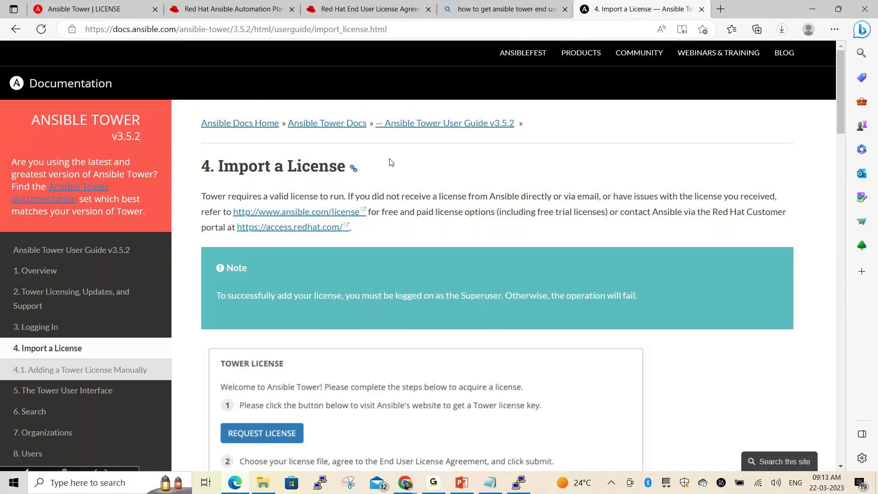
Switch from the EC2 Instances page to the Gmail inbox tab
key(alt+Tab)
key(alt+Tab)
key(alt+Tab)
key(alt+Tab)
key(alt+Tab)
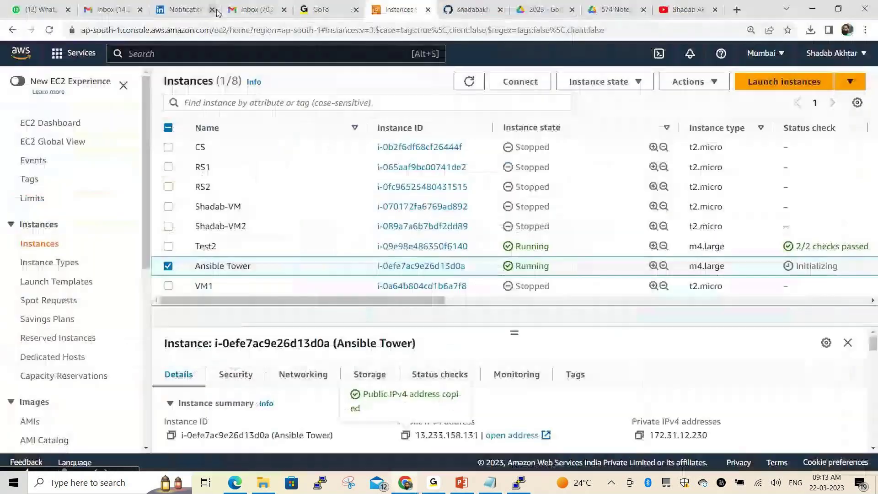
click(109, 12)
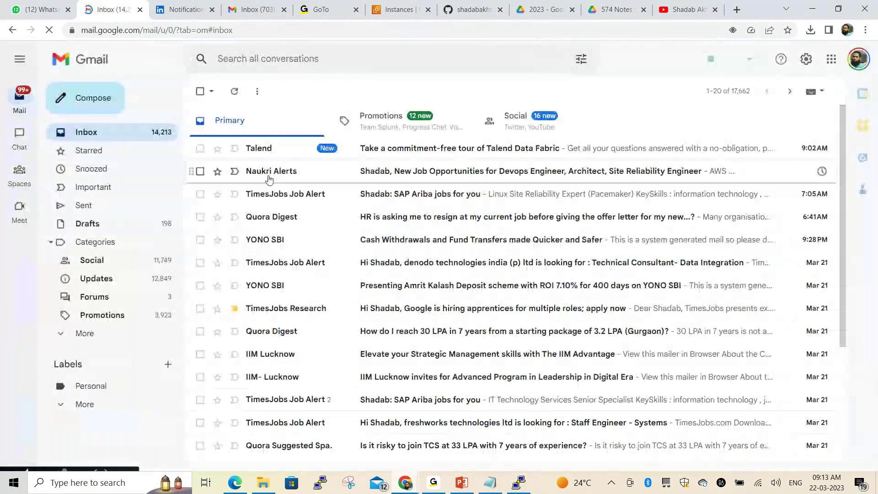
Refresh the main Gmail inbox several times to check for new mail
click(234, 91)
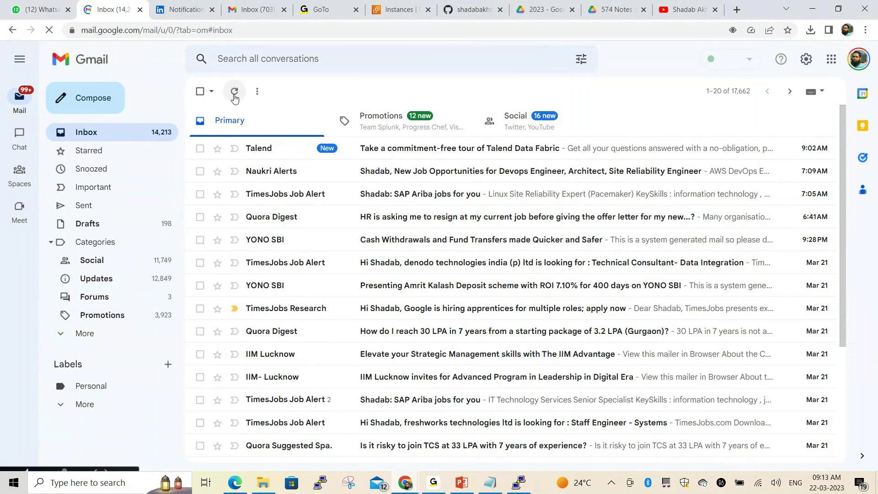
scroll(387, 233, down, 4)
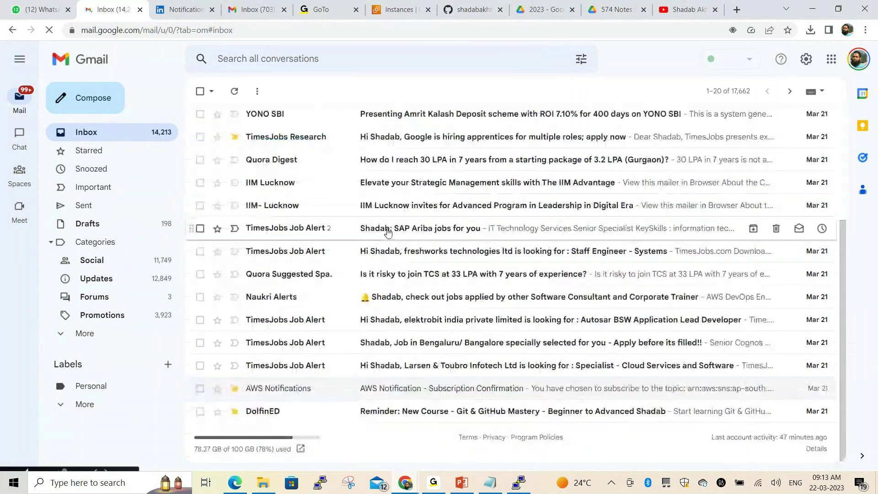
click(235, 92)
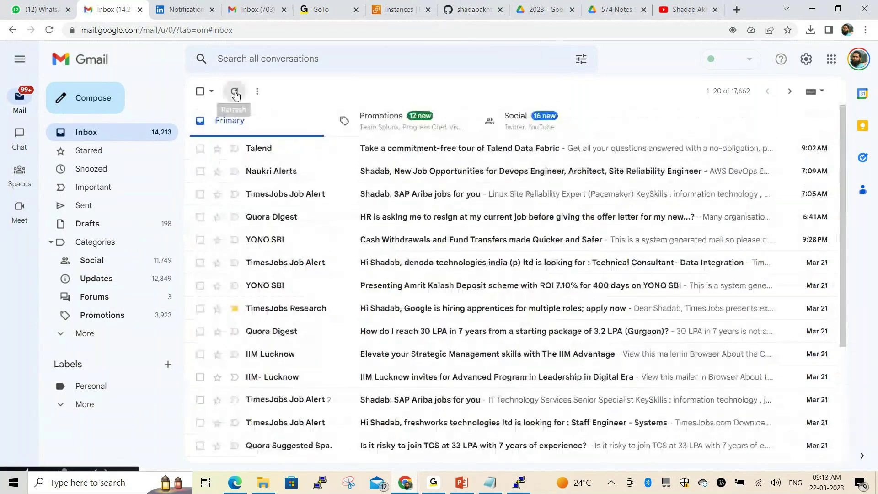
click(235, 92)
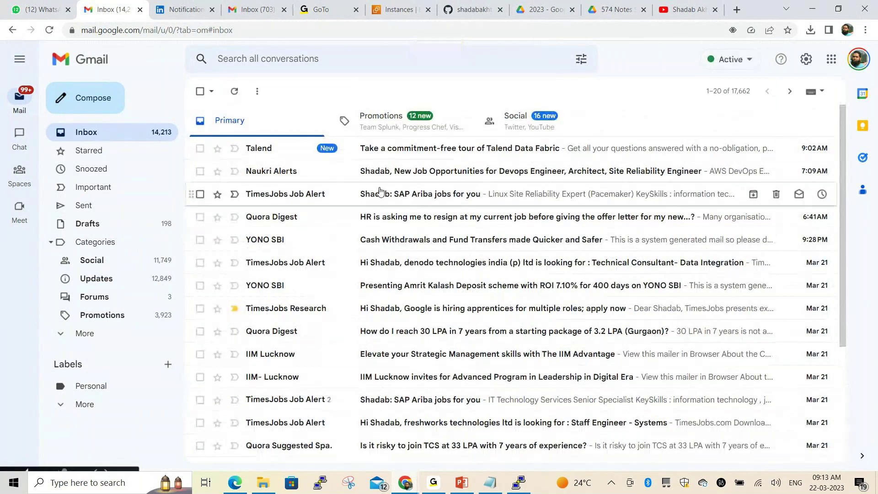
Check the 'Inbox (703)' tab, return to the main inbox, then switch to the Edge docs window
click(244, 11)
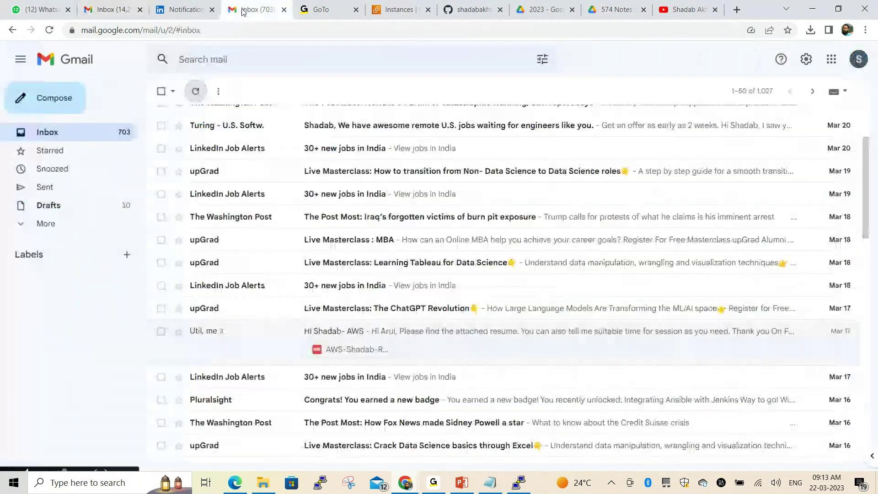
scroll(329, 253, up, 3)
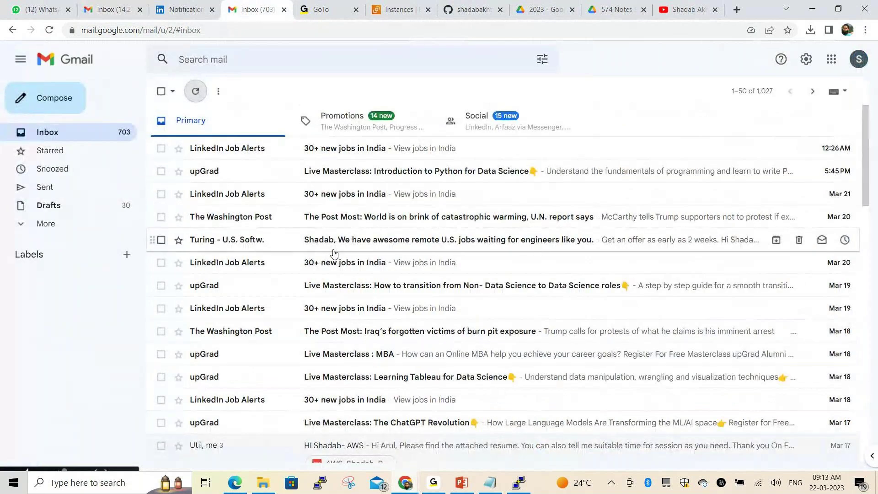
click(117, 12)
scroll(328, 277, down, 1)
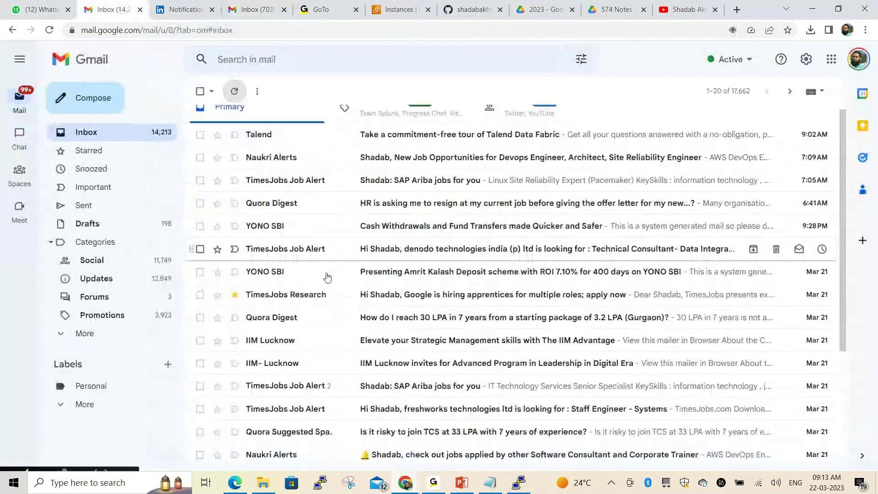
scroll(327, 277, up, 1)
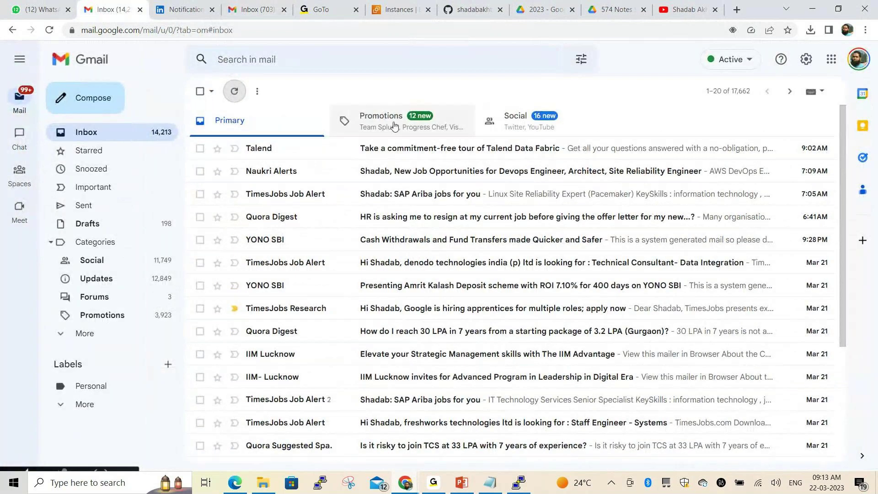
key(alt+Tab)
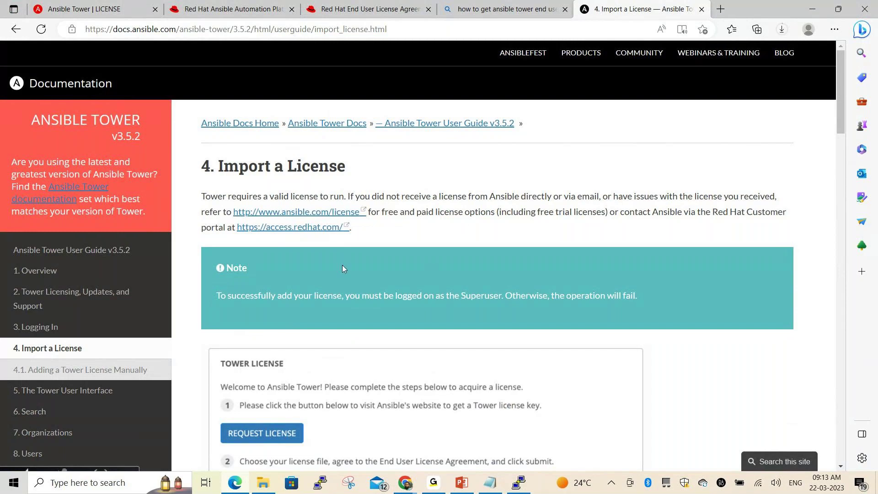
Open the ansible.com/license link in a new tab and close the old Red Hat and search tabs
middle_click(301, 216)
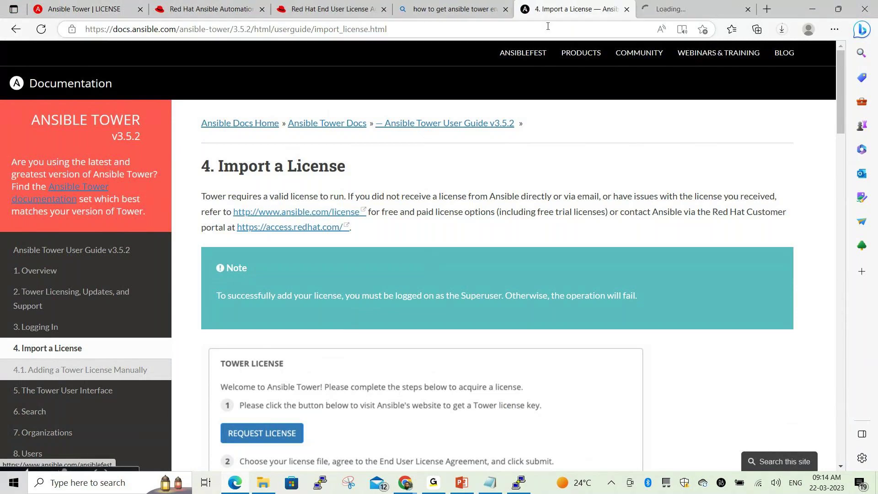
click(262, 9)
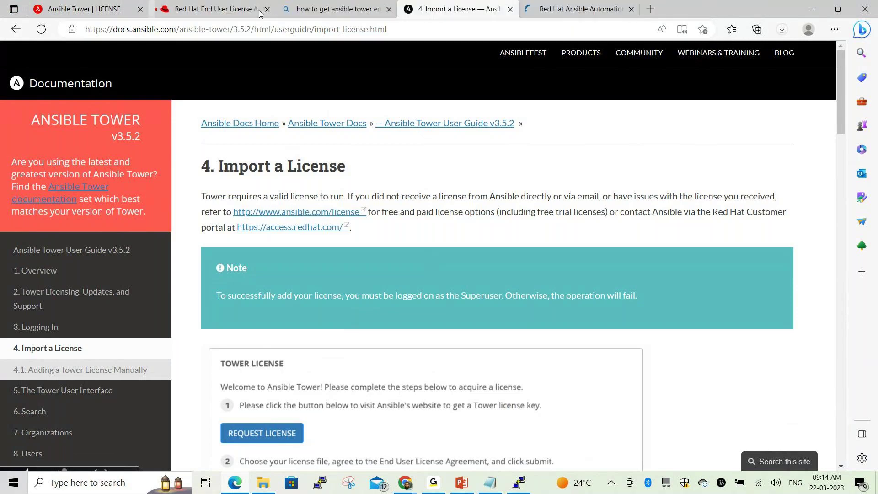
click(267, 9)
click(262, 9)
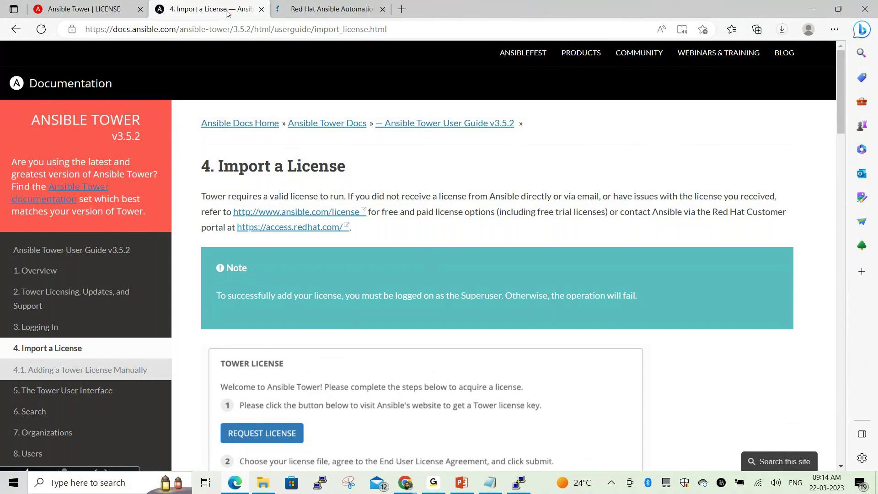
Start the Ansible Automation Platform trial, then return to the '4. Import a License' page
click(361, 9)
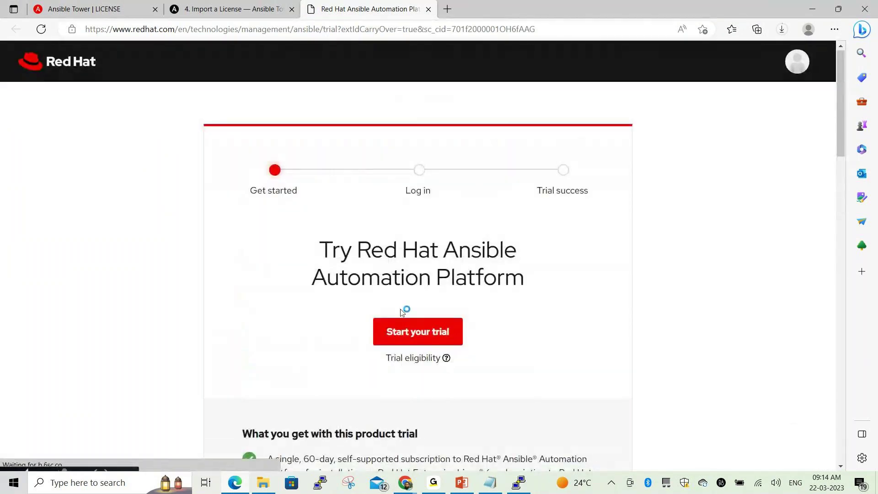
click(407, 327)
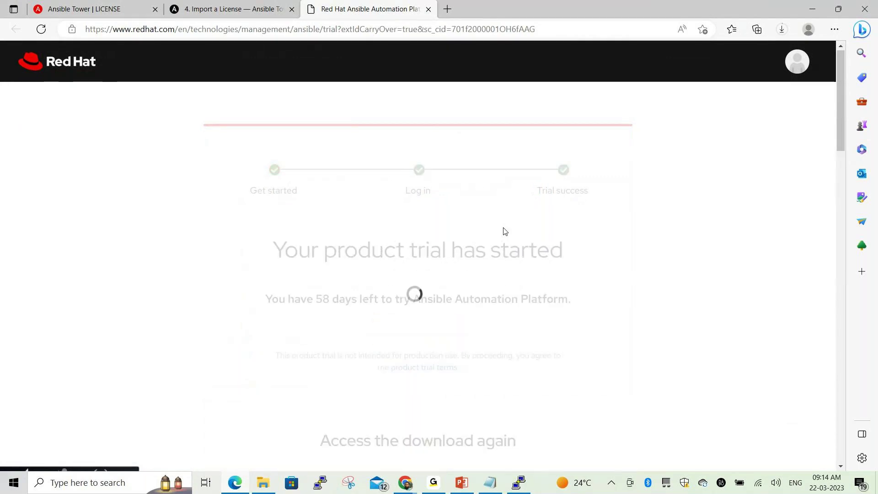
scroll(505, 230, down, 4)
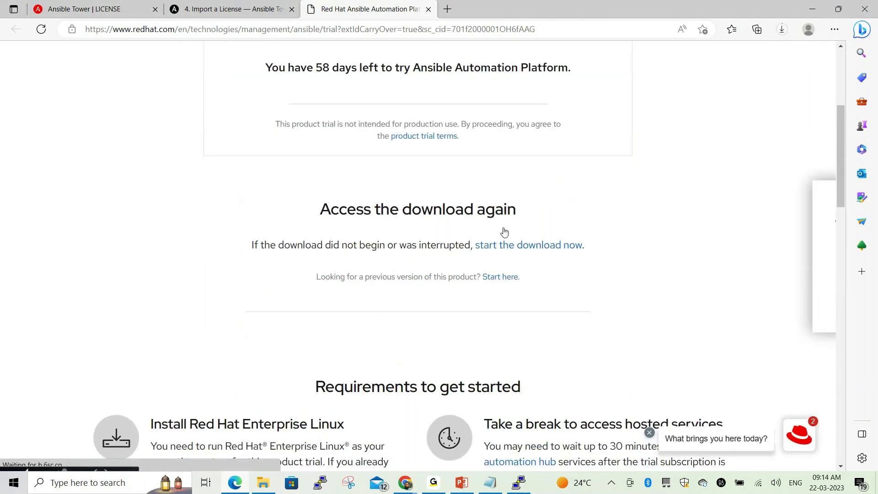
scroll(503, 230, up, 4)
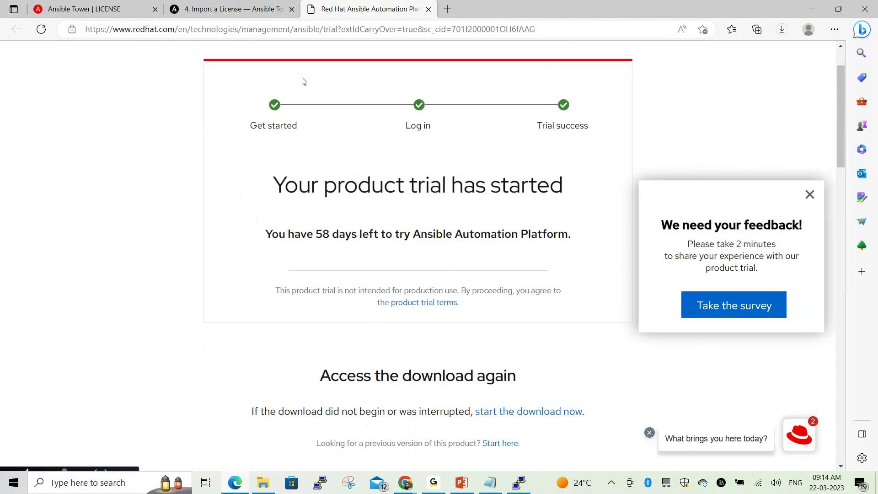
click(249, 6)
scroll(382, 252, down, 1)
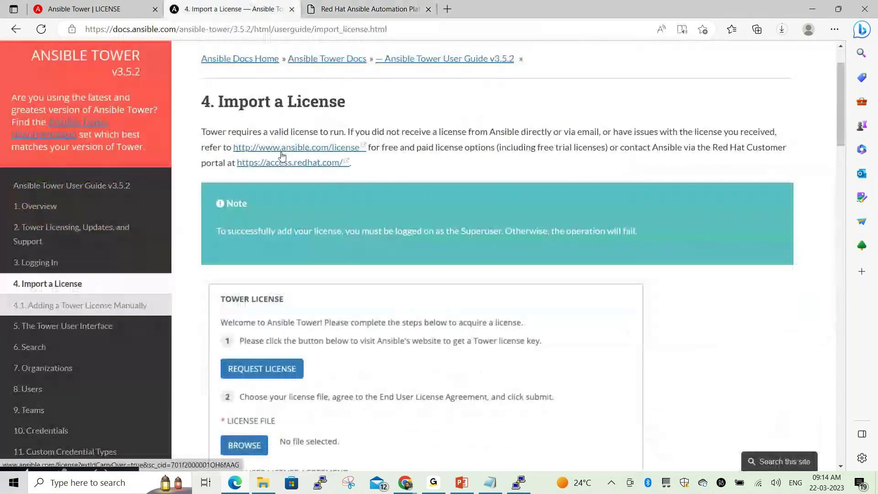
Follow the ansible.com/license link to the Customer Portal home and scroll to 'Find answers and guidance'
click(282, 151)
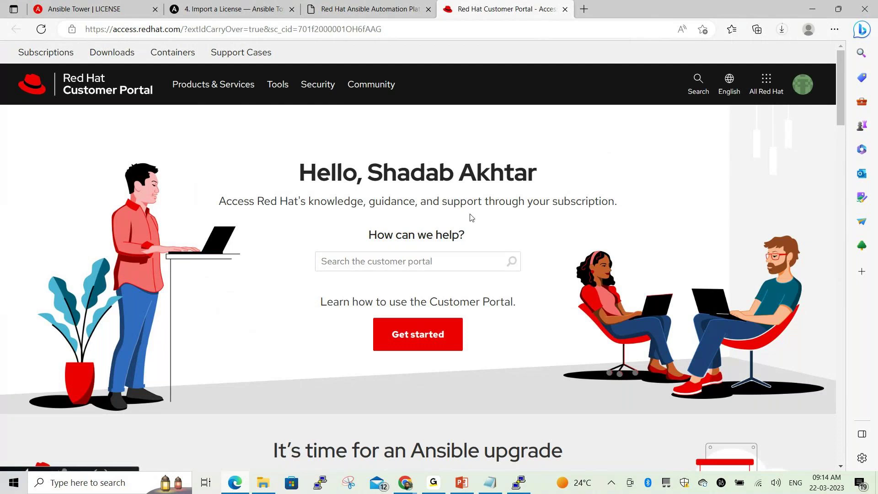
scroll(465, 214, down, 4)
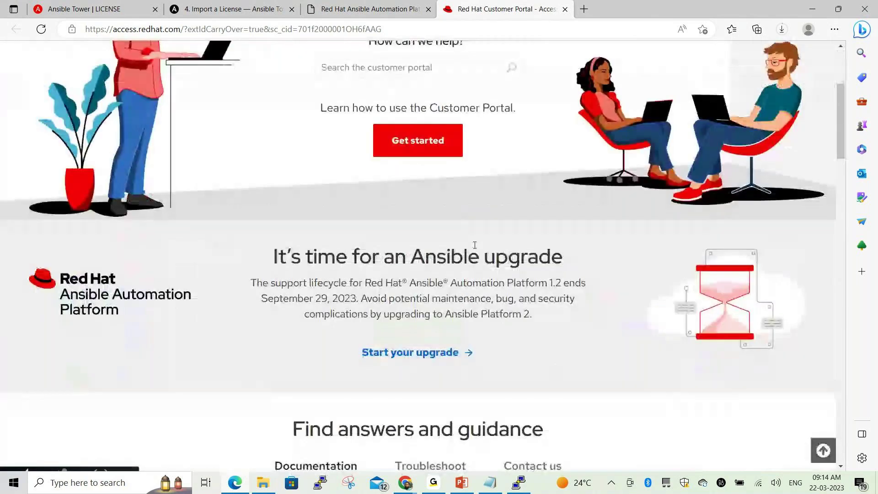
scroll(474, 245, down, 3)
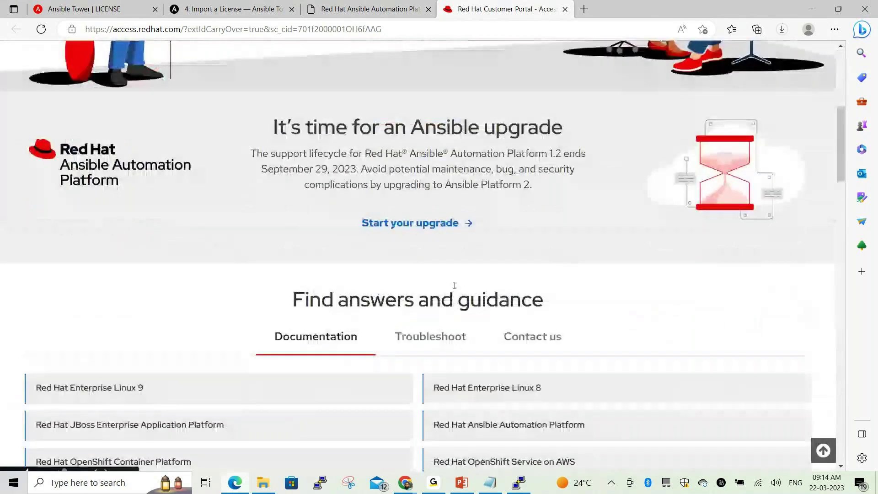
scroll(435, 237, down, 3)
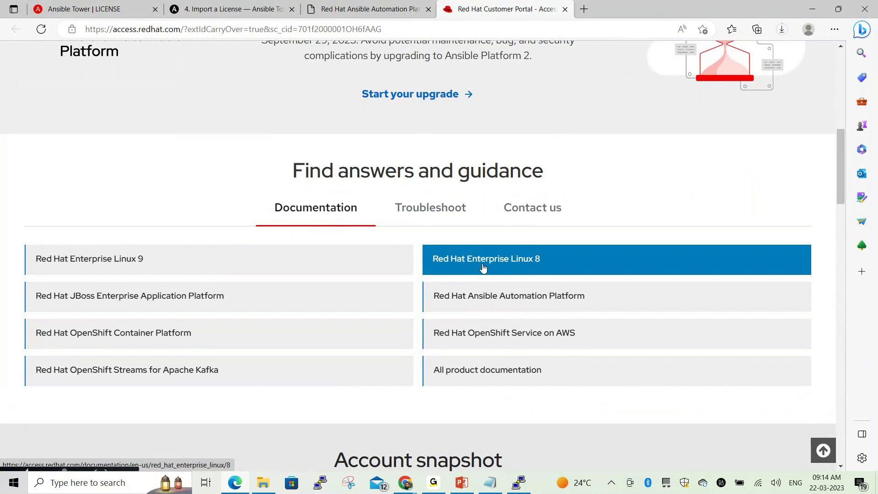
scroll(437, 234, up, 3)
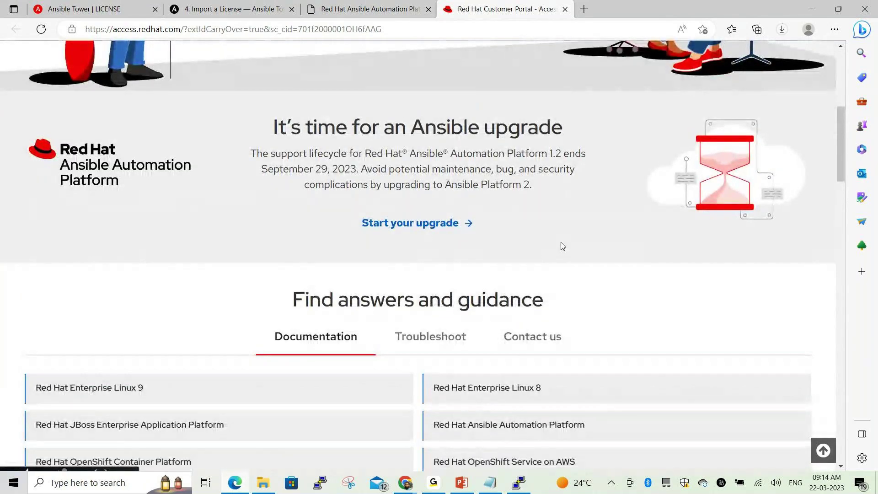
scroll(563, 246, down, 3)
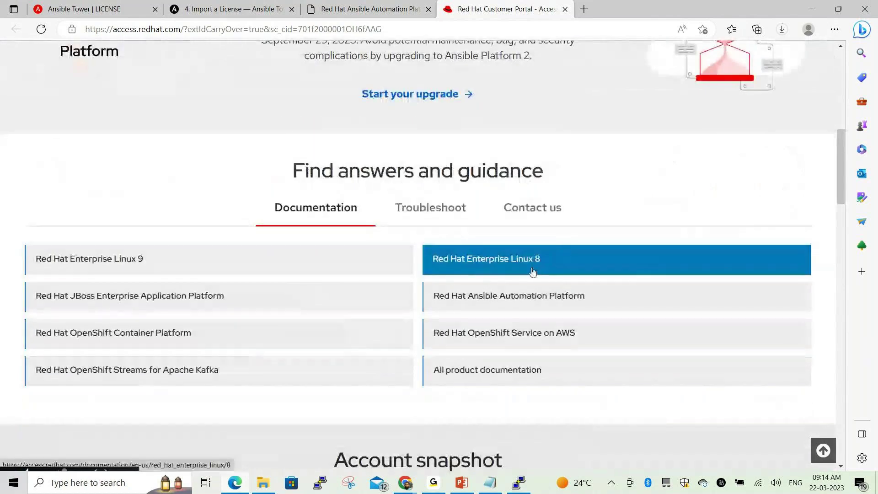
Open the Red Hat Enterprise Linux 8 documentation and view the Available Formats for the 8.6 Release Notes
click(533, 272)
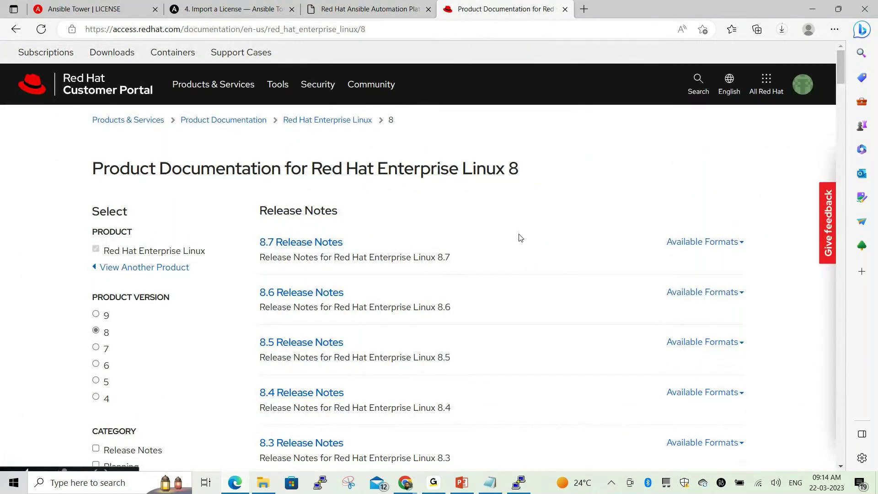
scroll(520, 237, down, 1)
scroll(519, 237, down, 1)
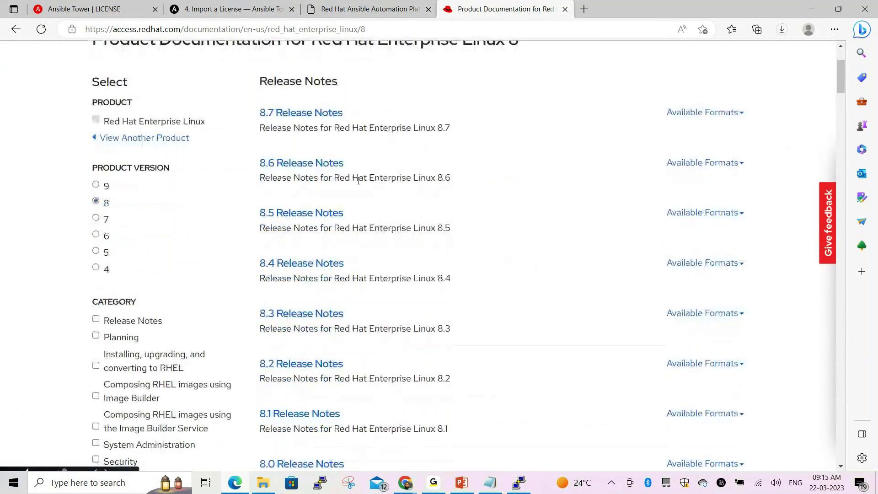
click(741, 163)
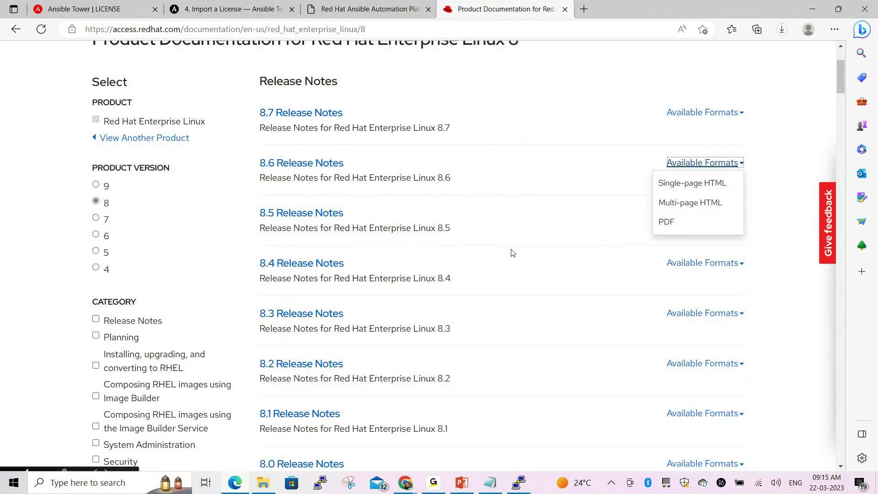
scroll(491, 247, down, 7)
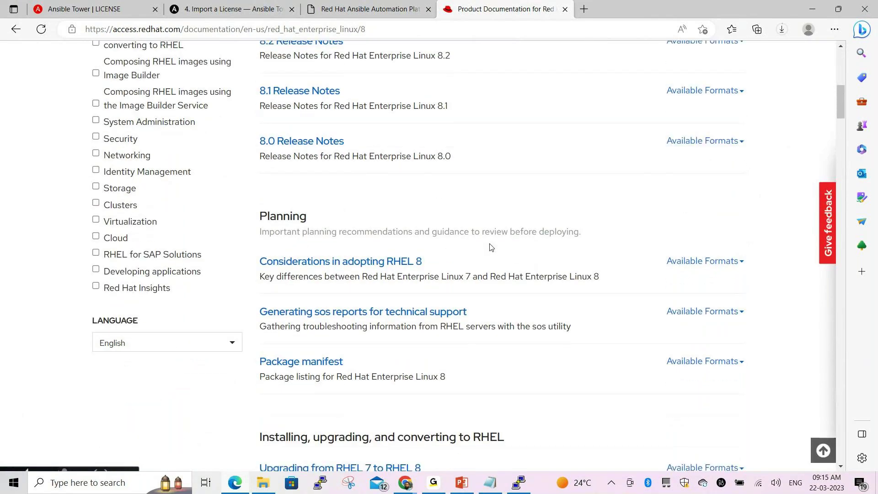
scroll(491, 247, down, 6)
scroll(492, 244, up, 6)
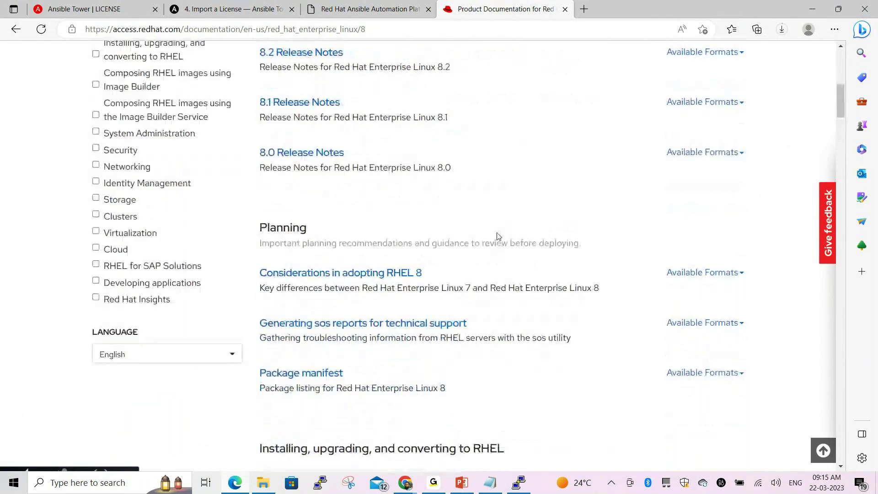
scroll(499, 236, up, 1)
Return to the '4. Import a License' page and scroll to the 'To add your license' steps
click(228, 8)
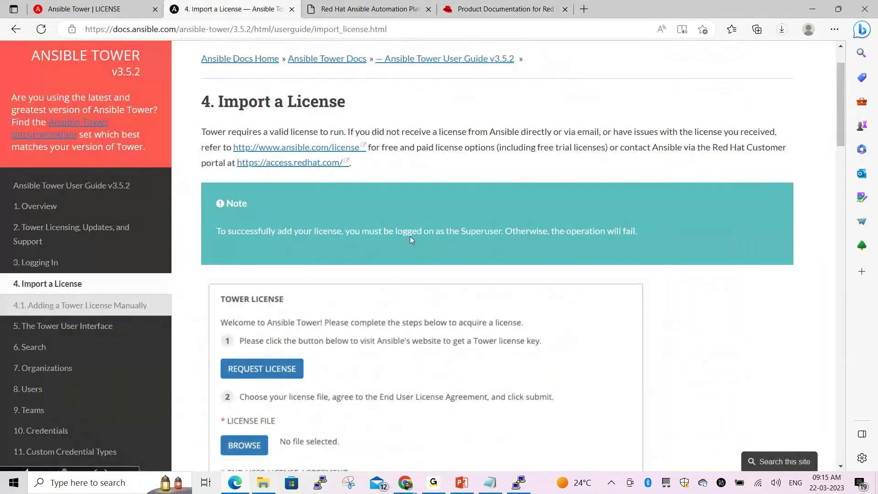
scroll(409, 236, down, 4)
scroll(295, 201, down, 4)
scroll(354, 268, down, 6)
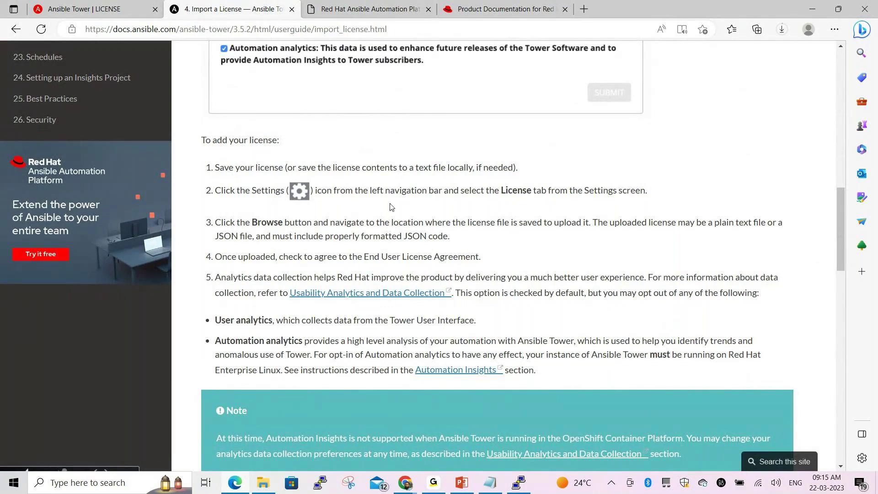
scroll(392, 207, down, 1)
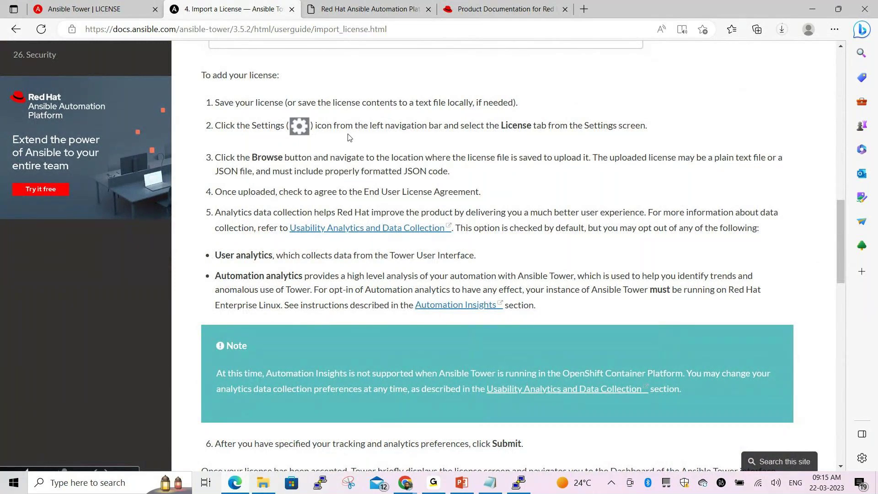
click(87, 8)
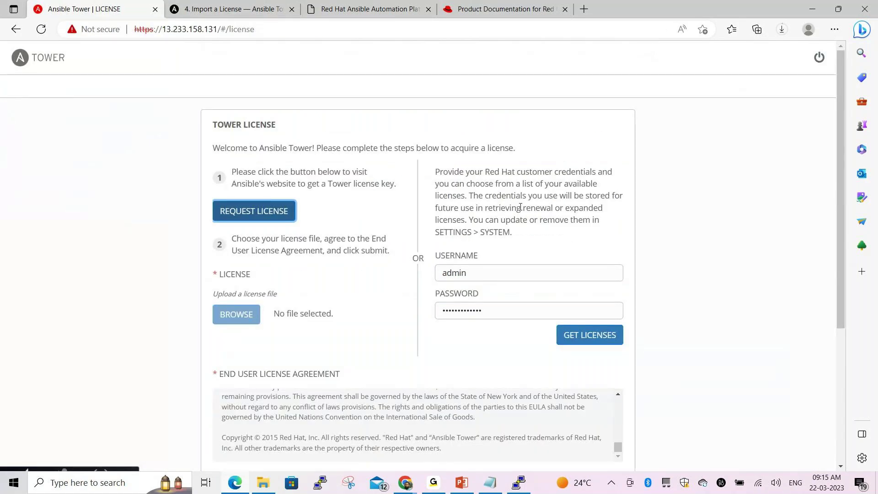
scroll(521, 207, down, 5)
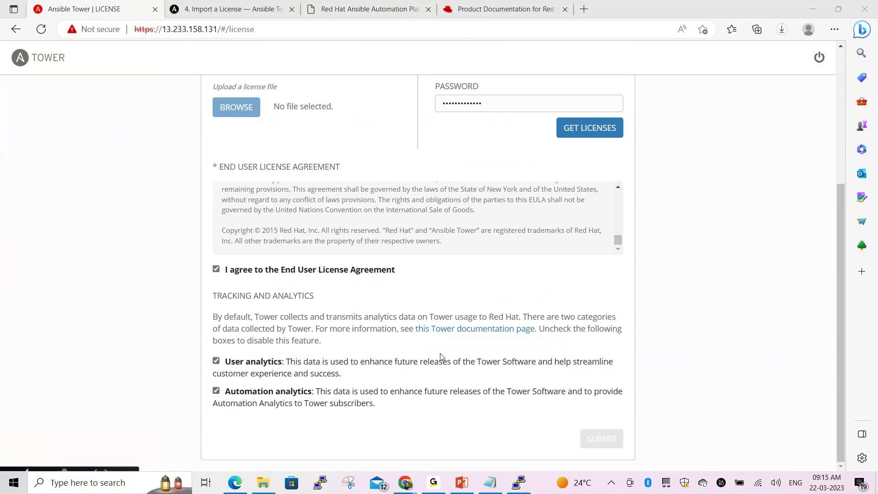
scroll(441, 352, up, 5)
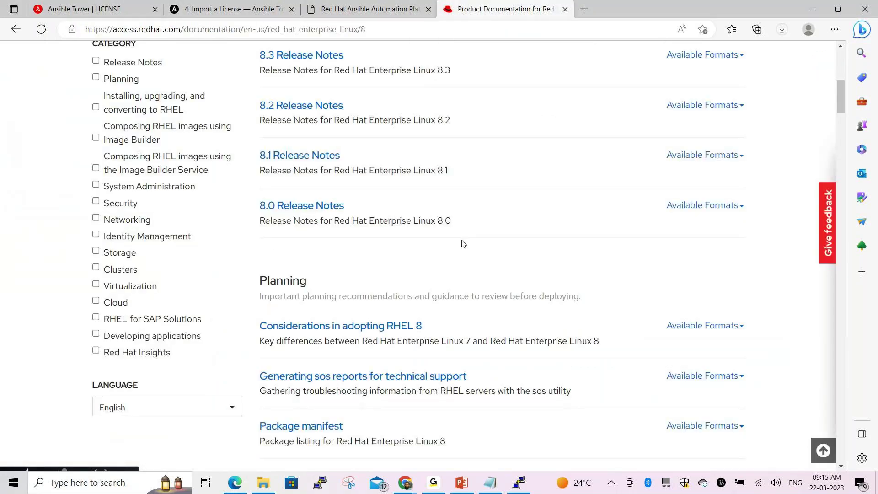
click(366, 9)
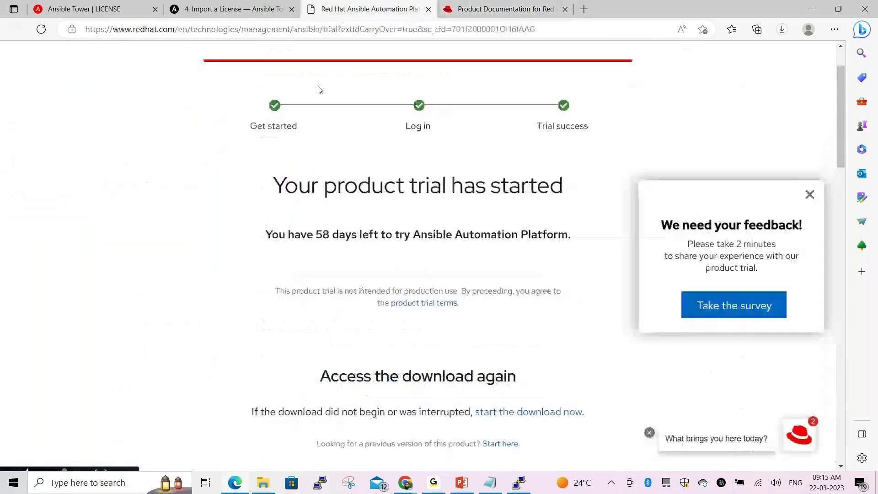
click(229, 17)
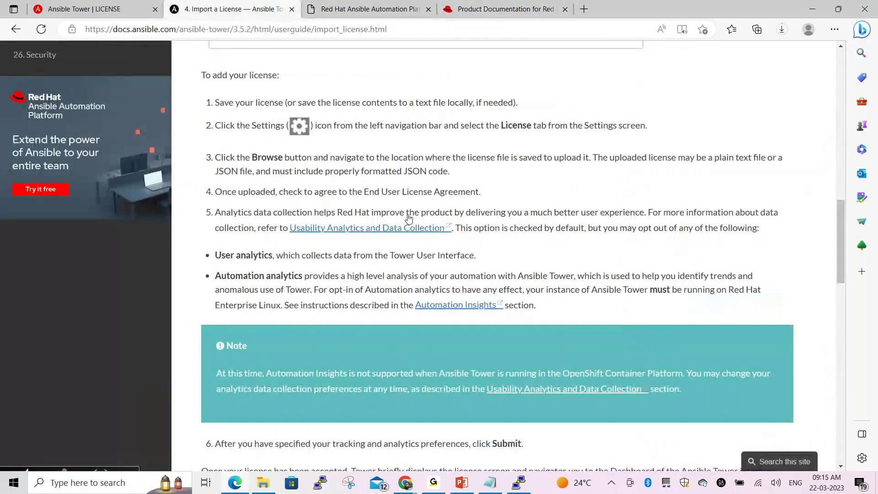
scroll(415, 196, up, 1)
scroll(406, 192, up, 1)
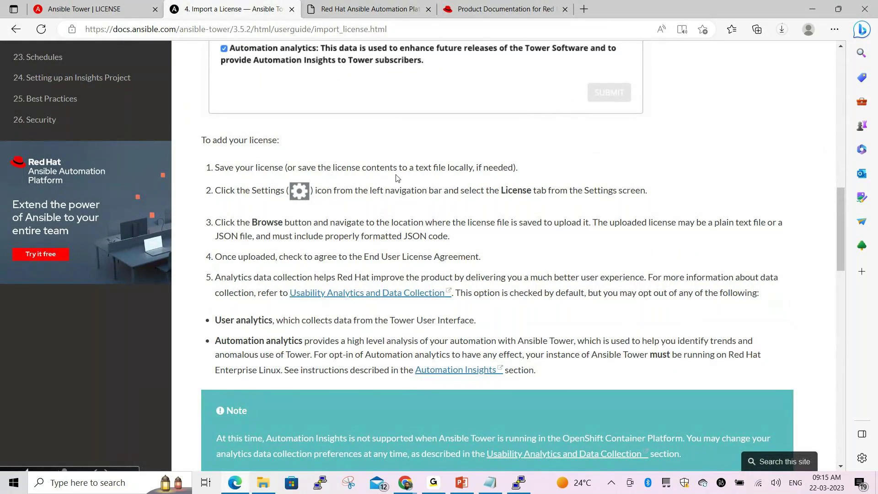
scroll(435, 165, up, 3)
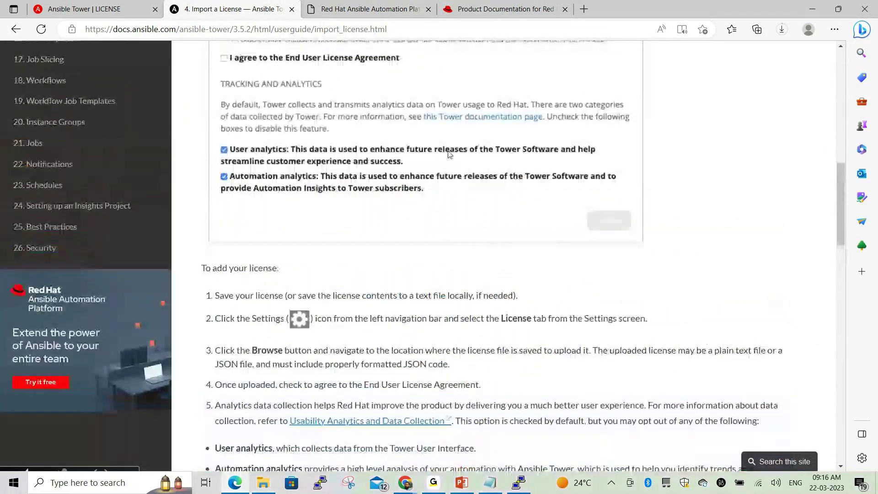
scroll(448, 154, up, 3)
scroll(401, 221, up, 4)
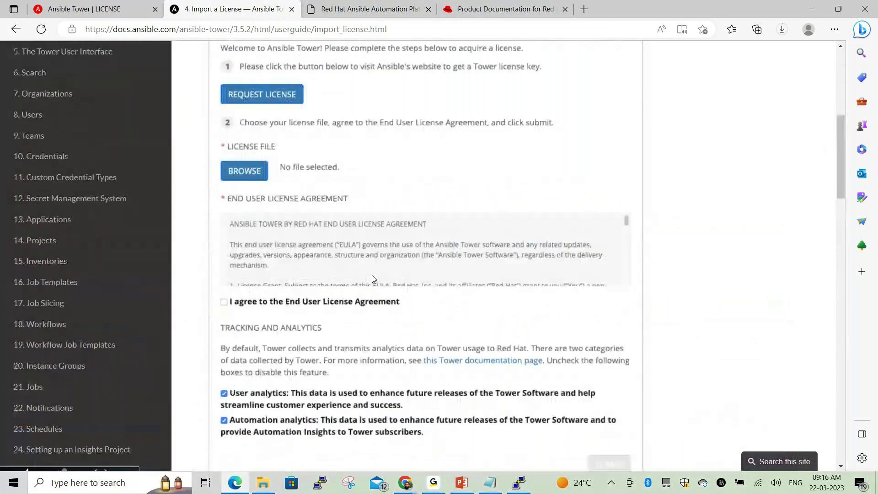
scroll(373, 278, up, 4)
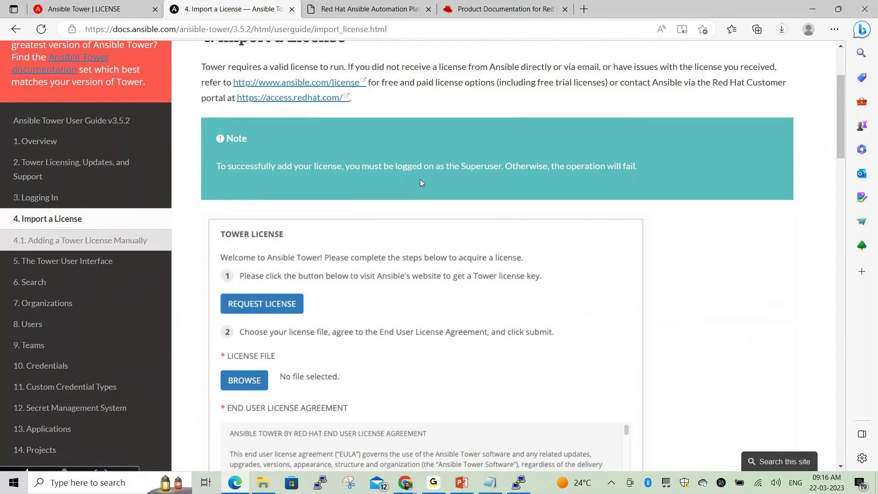
scroll(420, 182, up, 3)
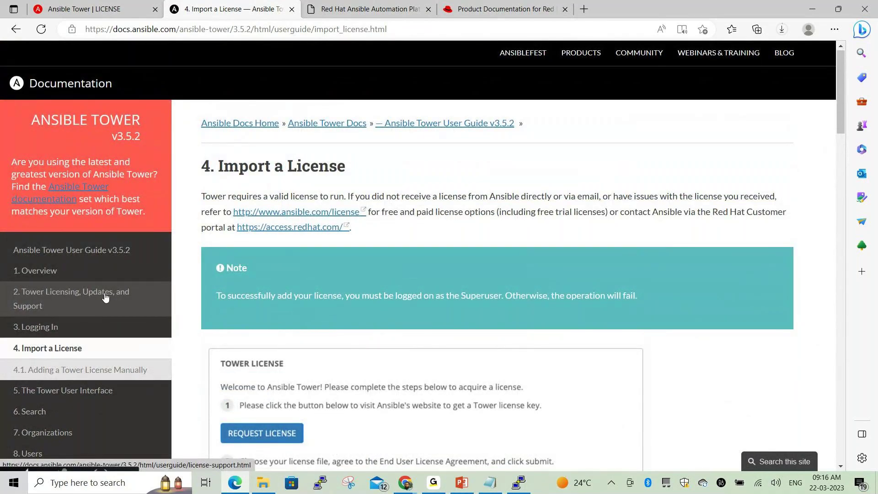
scroll(105, 298, down, 5)
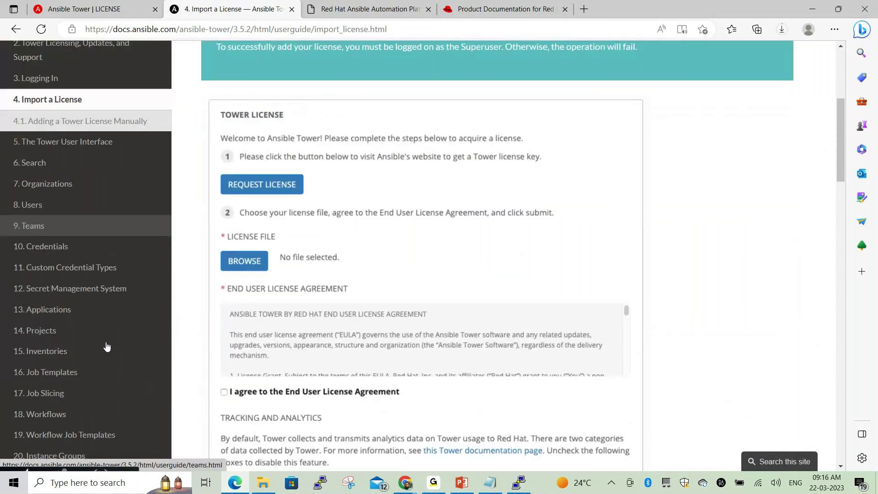
scroll(106, 347, down, 1)
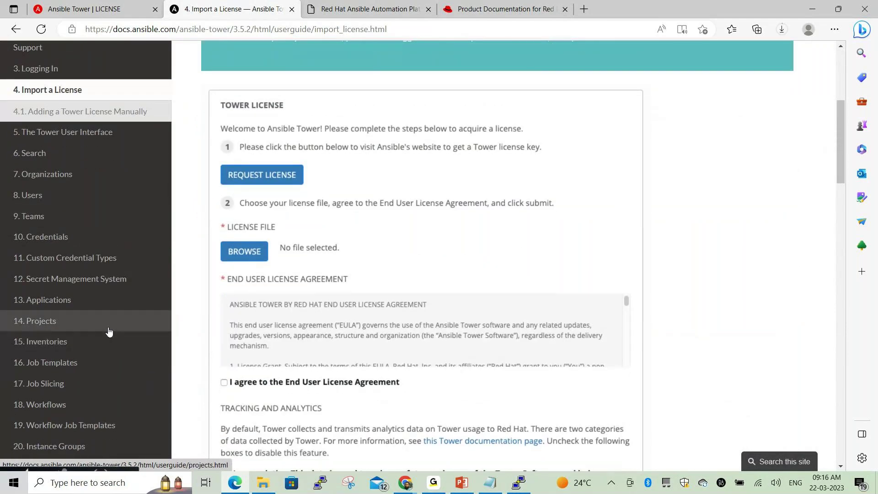
scroll(108, 331, down, 3)
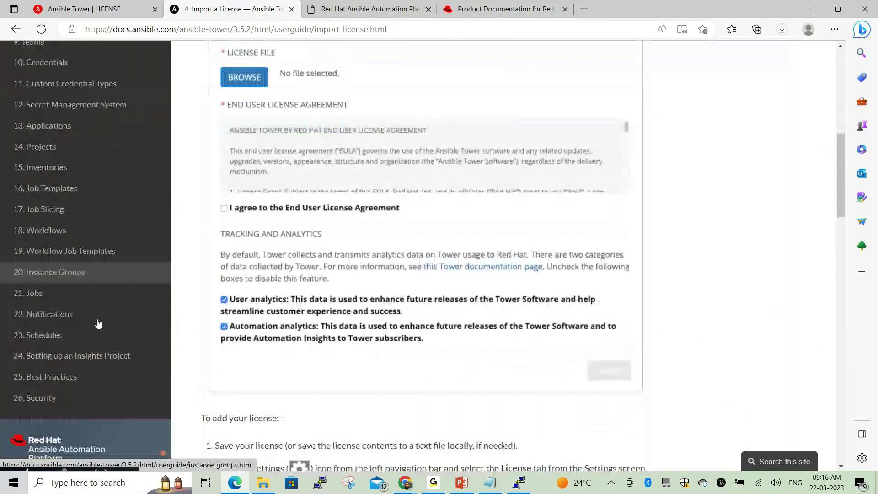
scroll(98, 322, down, 1)
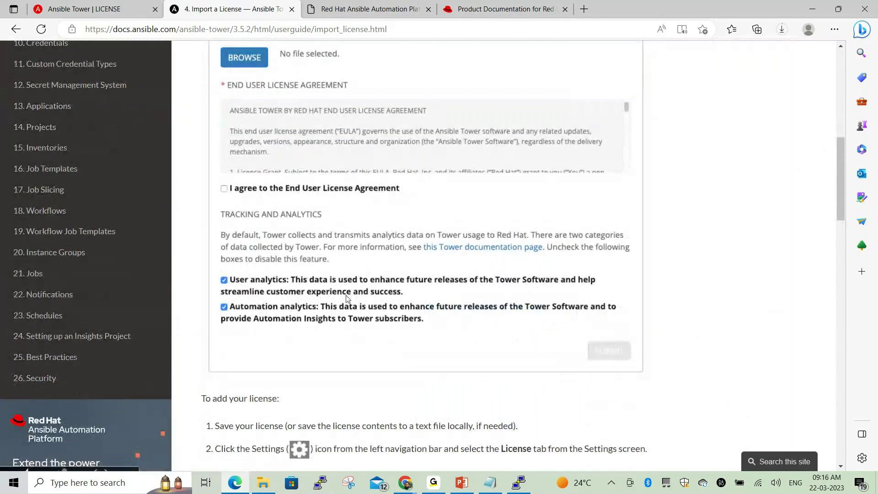
scroll(347, 298, up, 5)
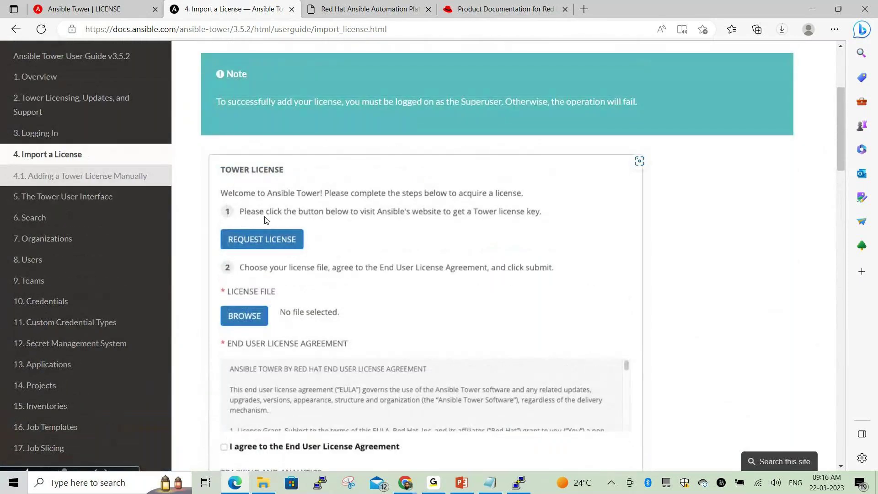
scroll(369, 176, up, 3)
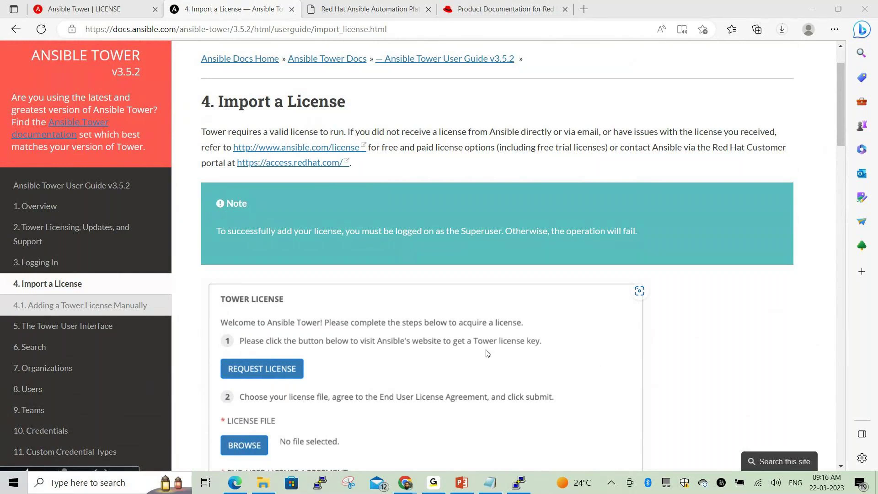
scroll(466, 337, down, 1)
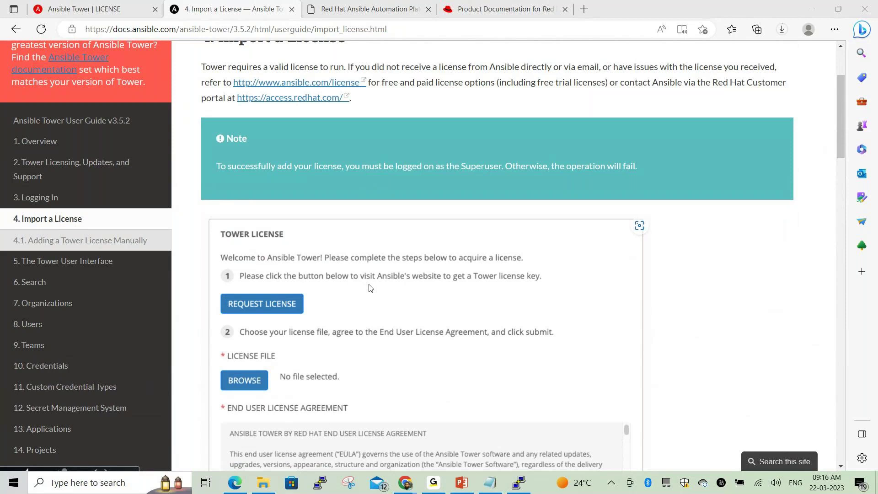
scroll(370, 287, down, 1)
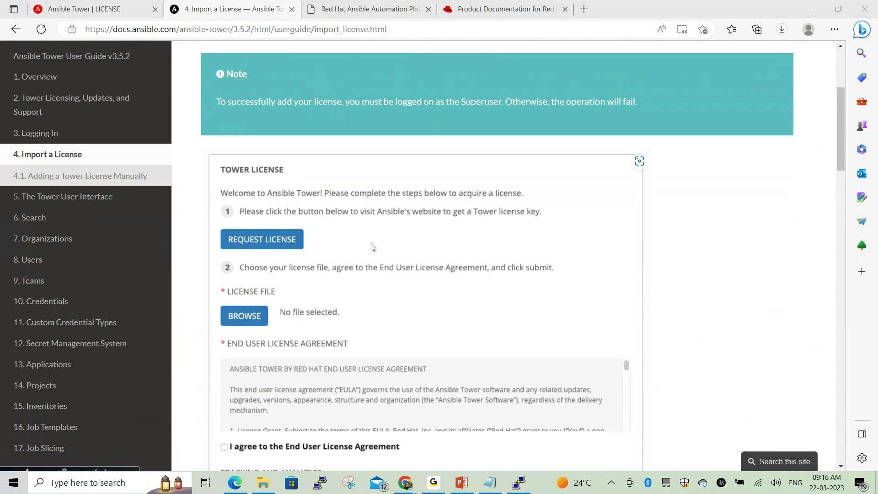
Use REQUEST LICENSE on Tower's LICENSE page to open the Automation Platform trial page, then return to the docs
click(87, 9)
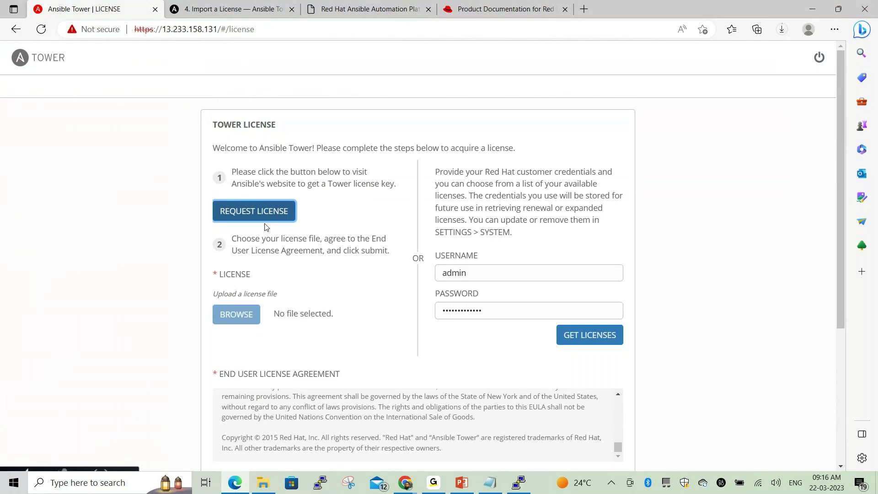
scroll(267, 227, down, 4)
scroll(370, 303, up, 3)
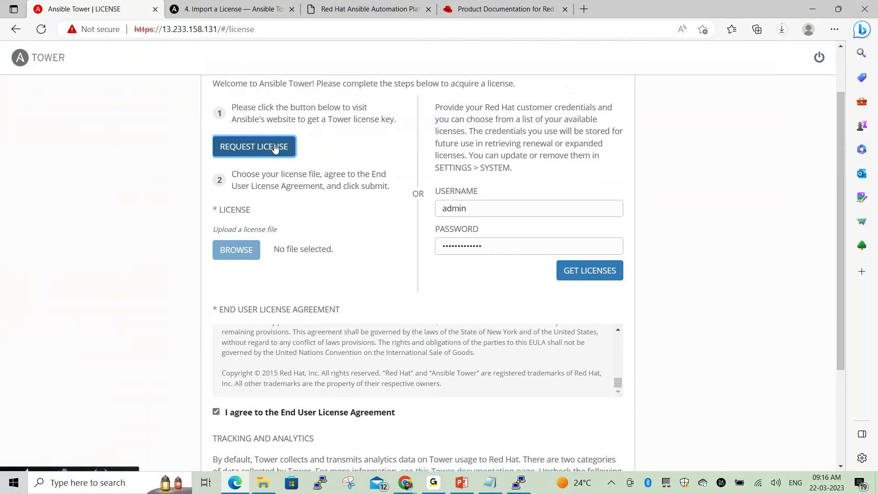
click(274, 148)
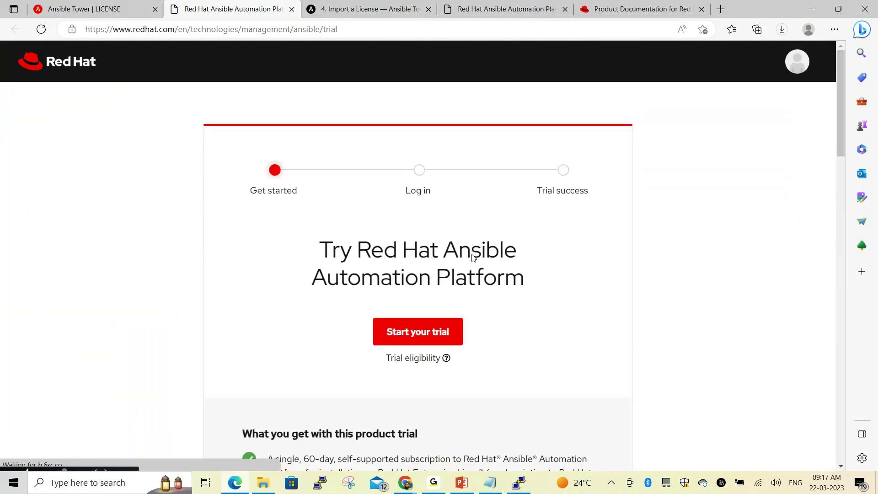
scroll(510, 280, down, 1)
scroll(511, 280, down, 8)
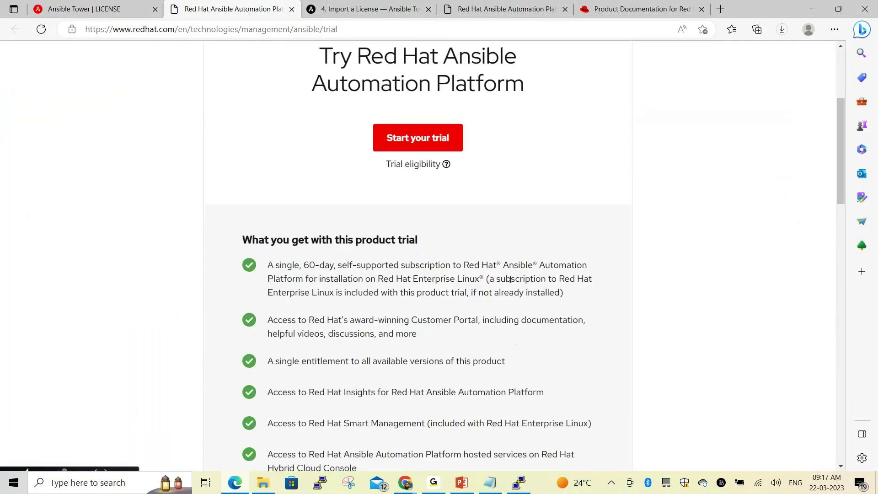
scroll(511, 279, down, 5)
scroll(510, 282, up, 3)
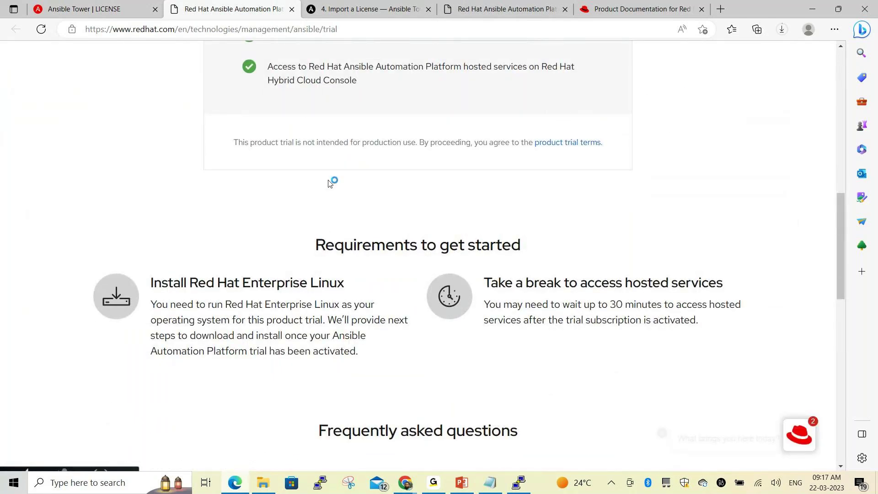
click(384, 18)
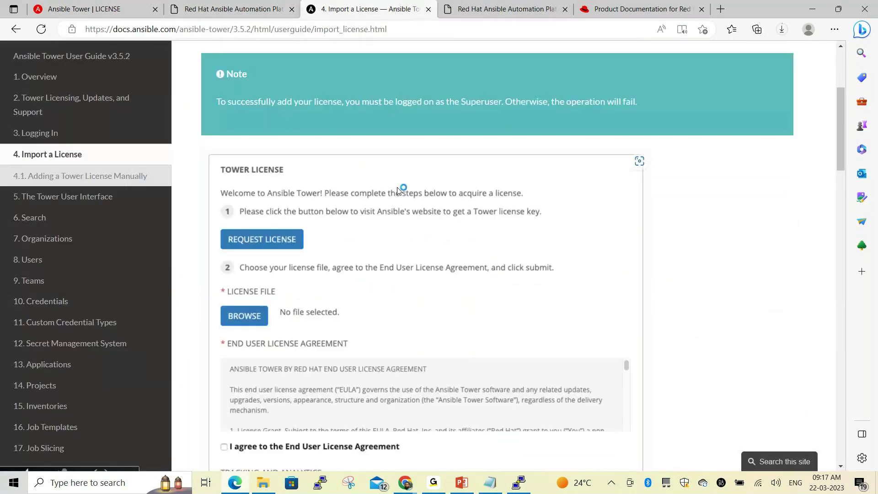
Switch to the Red Hat trial-started tab showing 58 days left and close the 'We need your feedback!' popup
scroll(403, 240, down, 5)
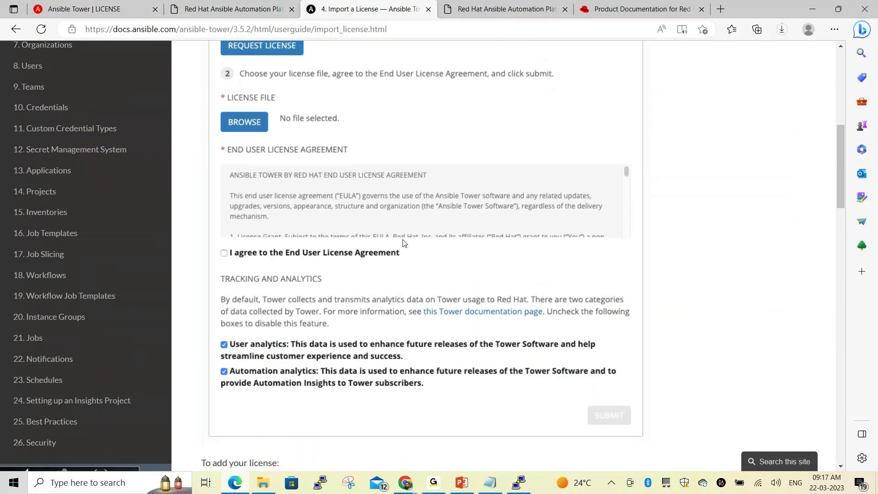
scroll(499, 147, up, 5)
click(498, 18)
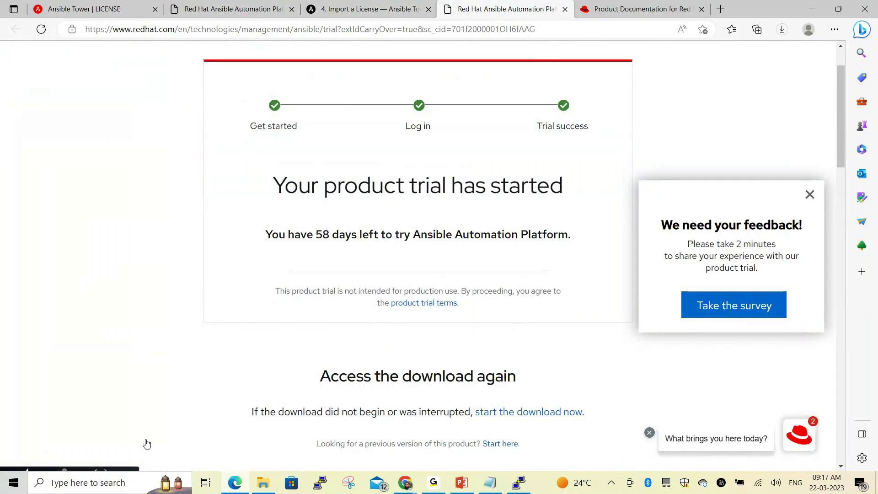
click(810, 194)
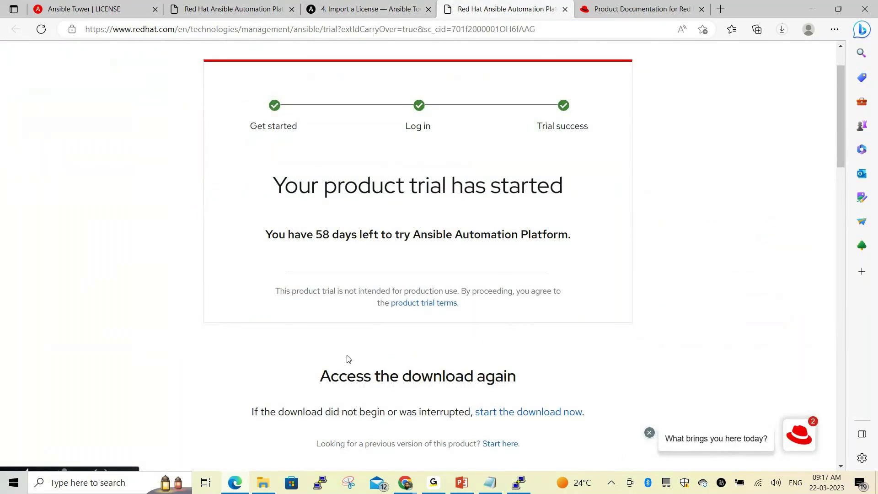